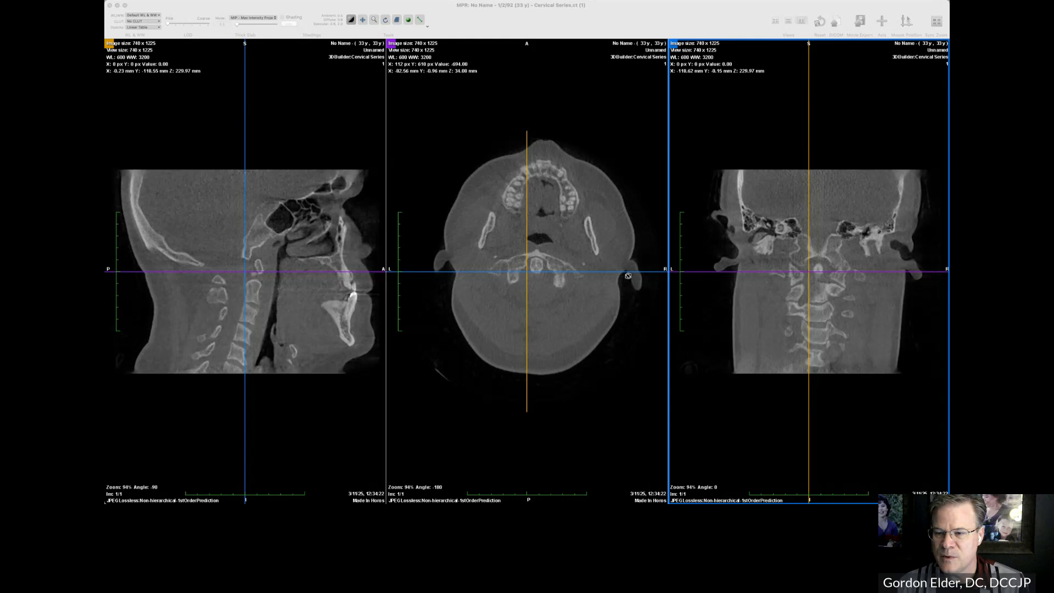
- Align the axial crosshair with the head's midline through the dens and set the WL & WW preset to Other
drag(629, 277, 628, 279)
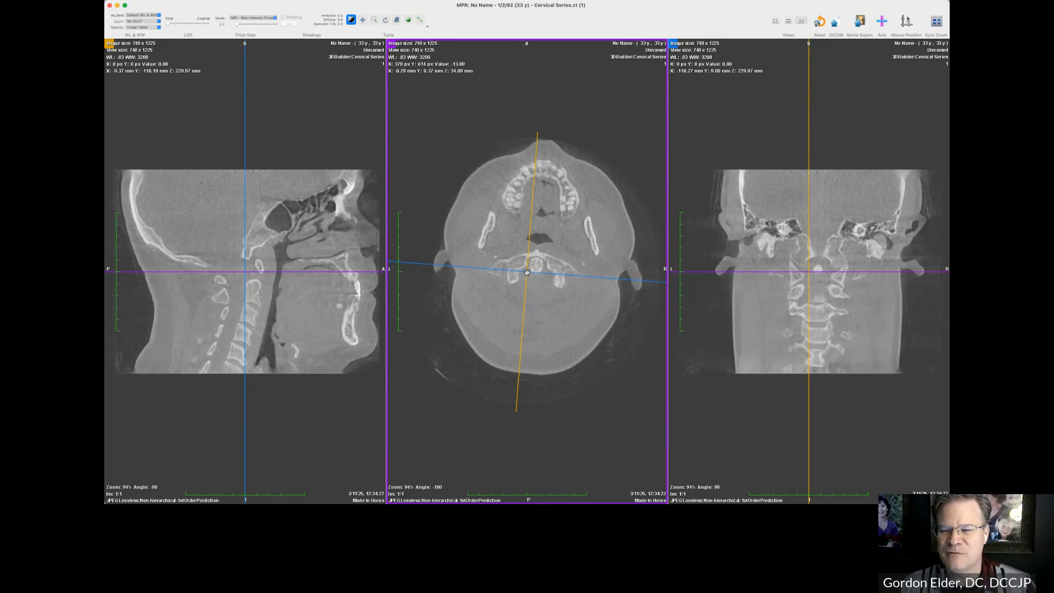
drag(527, 273, 537, 273)
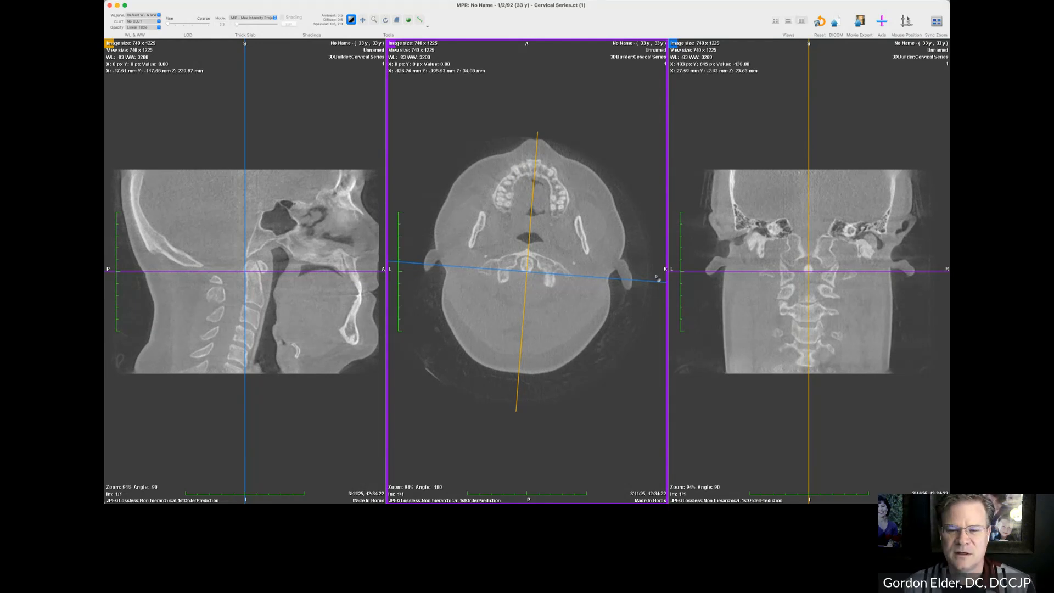
click(146, 16)
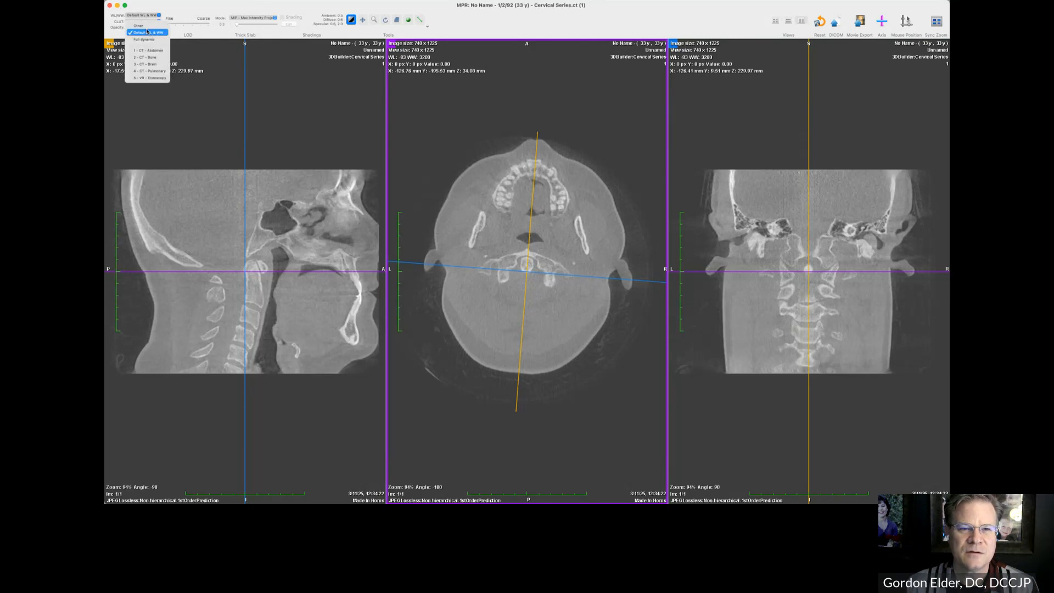
click(139, 25)
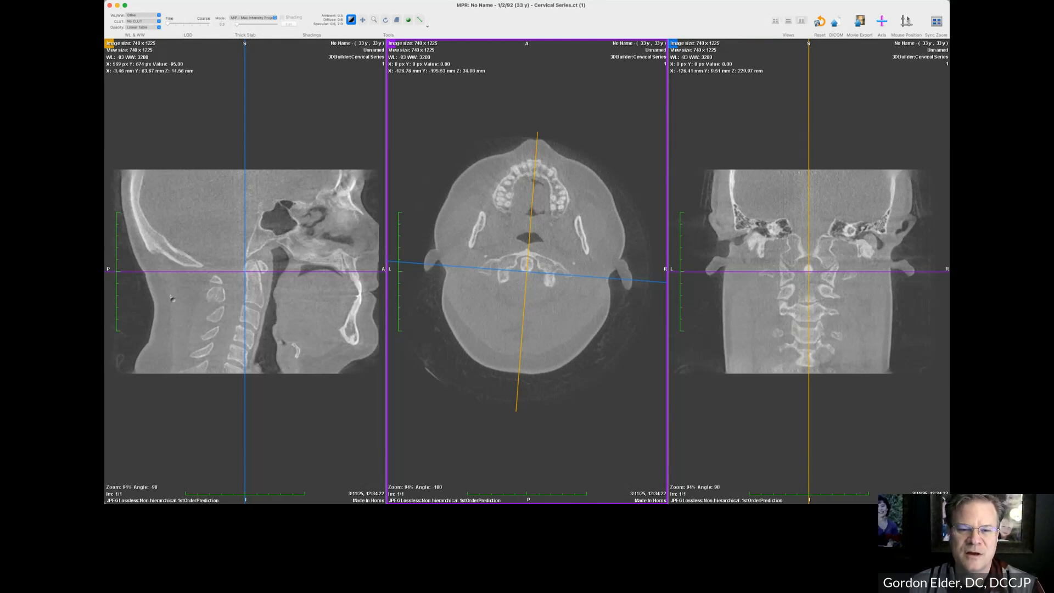
- Page through the sagittal slices on either side of the midline and come back to the midline slice
scroll(171, 298, down, 5)
scroll(172, 298, down, 3)
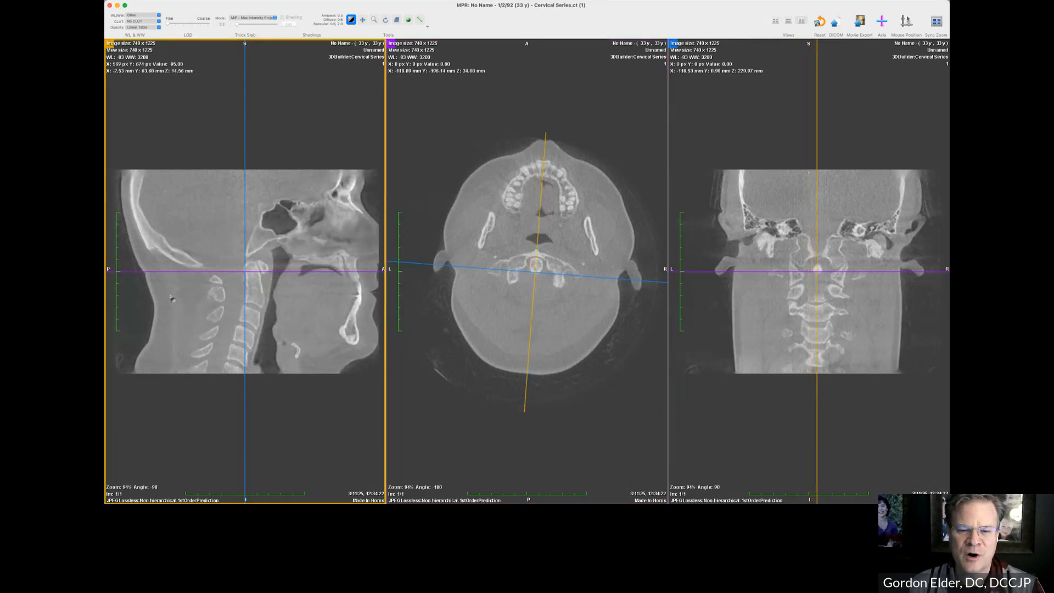
scroll(171, 298, down, 6)
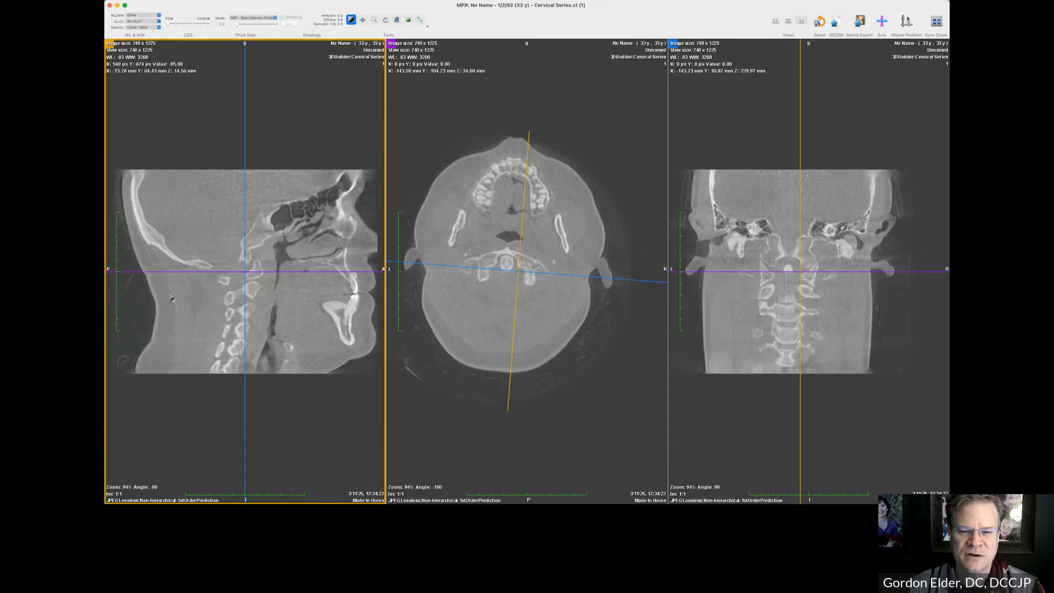
scroll(171, 298, down, 4)
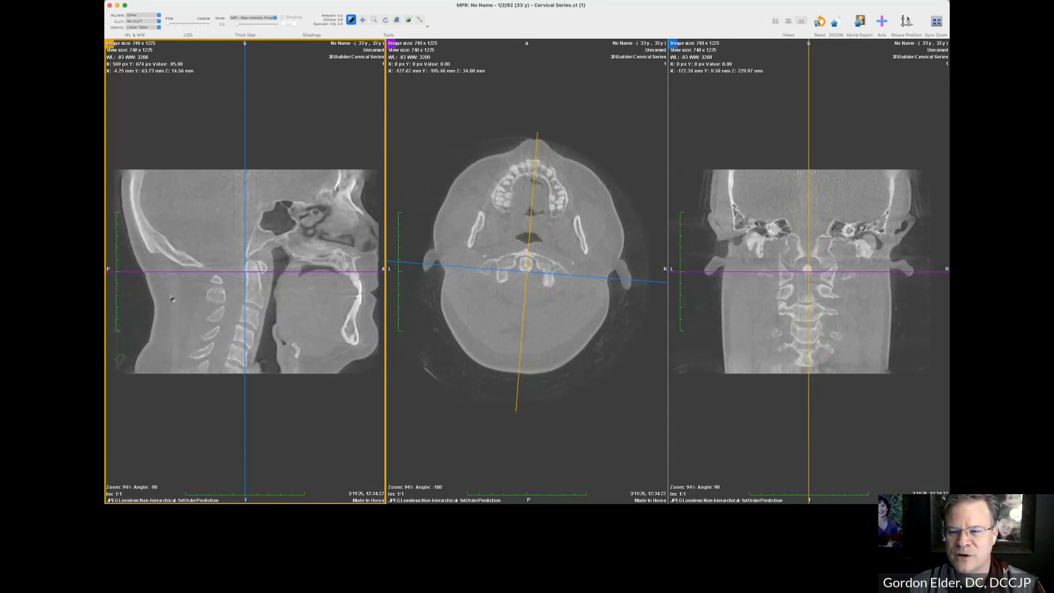
scroll(171, 298, down, 2)
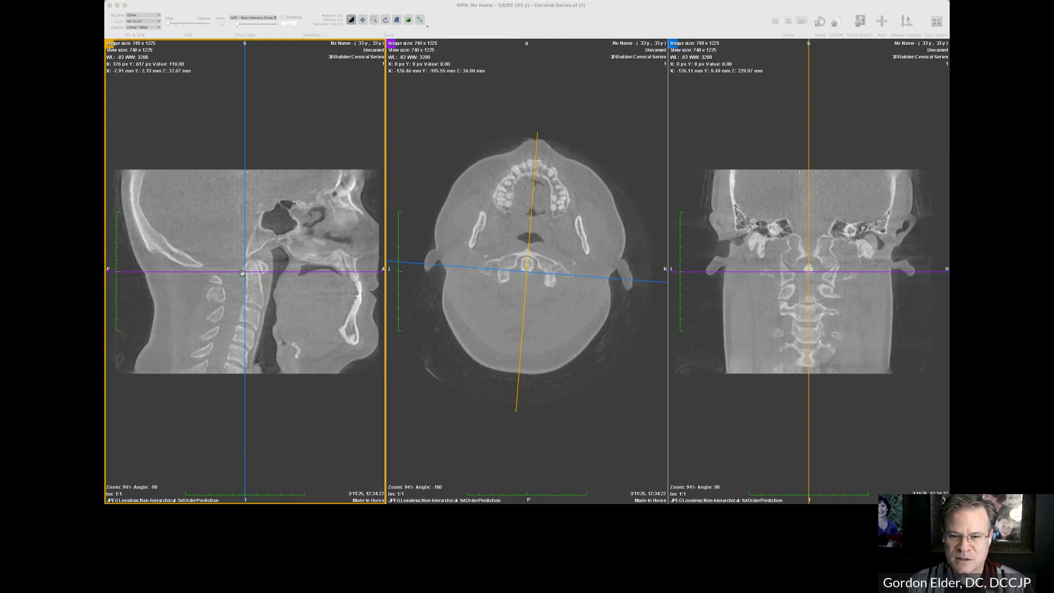
- Move the crosshair centre up to the skull base, adjusting it in the sagittal, axial and coronal views
drag(242, 272, 245, 262)
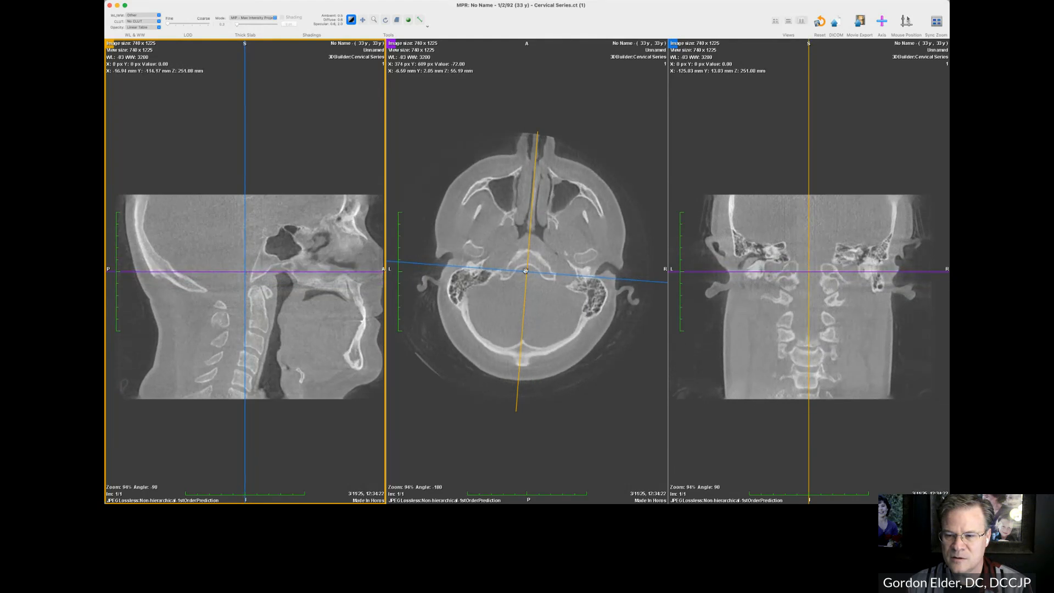
drag(528, 269, 532, 266)
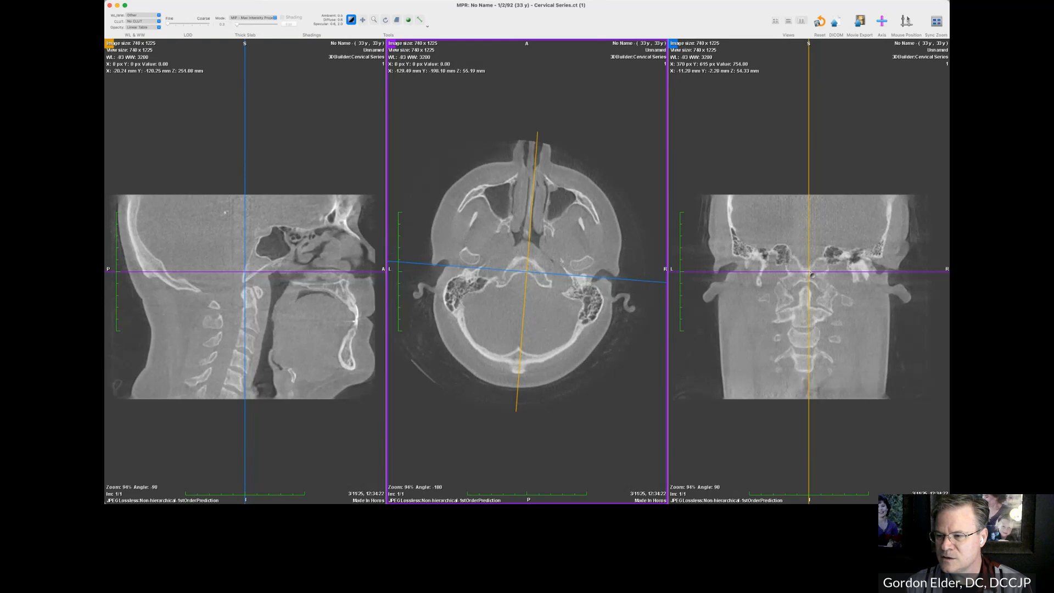
drag(809, 273, 810, 268)
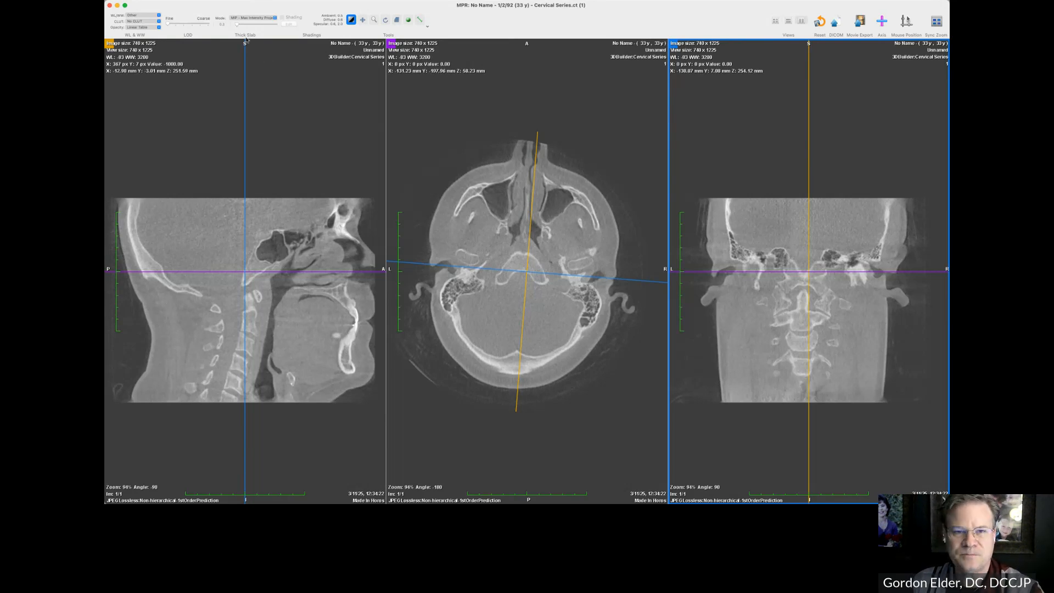
- Set the thick slab mode to Mean and increase the slab thickness
click(248, 19)
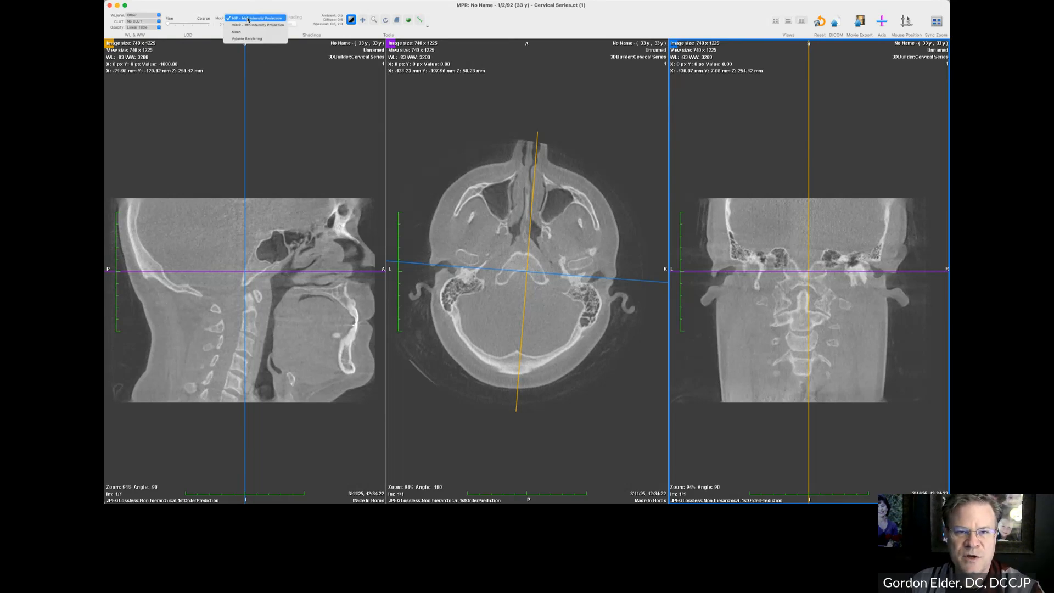
click(248, 32)
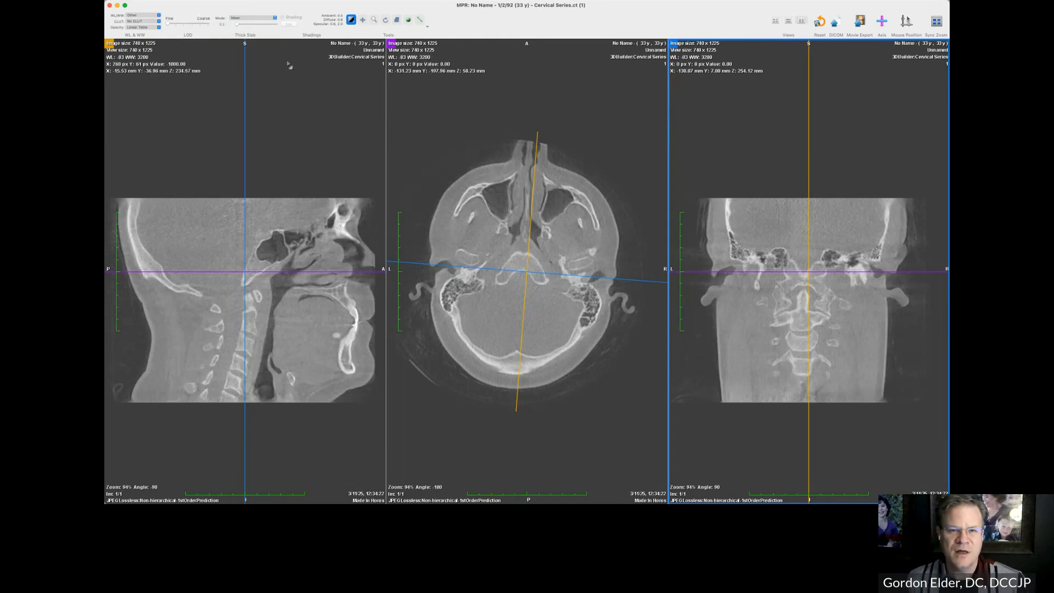
click(223, 24)
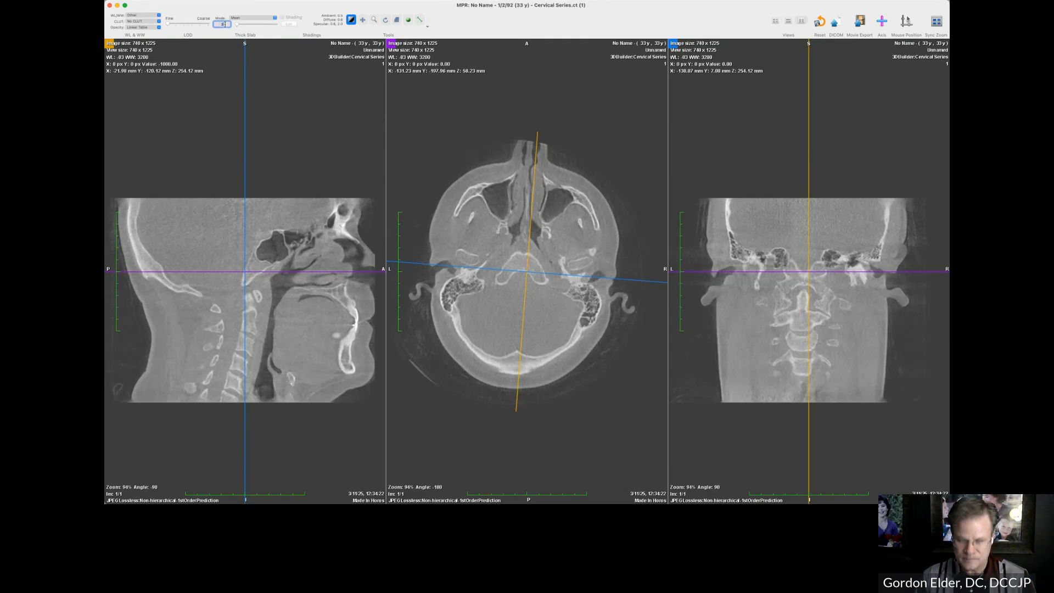
key(Return)
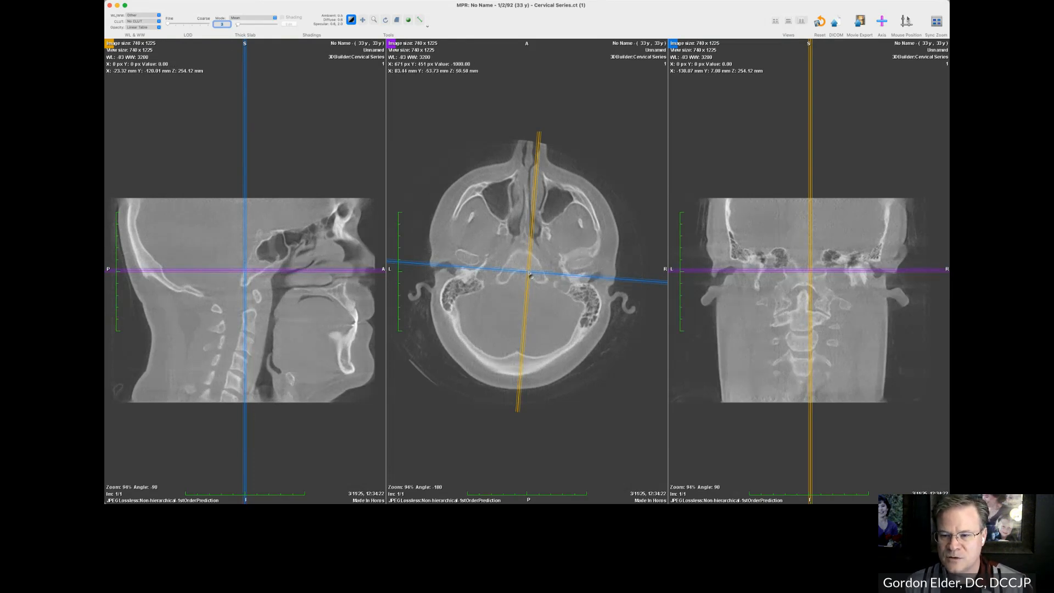
- Recentre the crosshair on the skull base midline and rotate its axes to match the skull in the axial and coronal views
drag(529, 272, 523, 275)
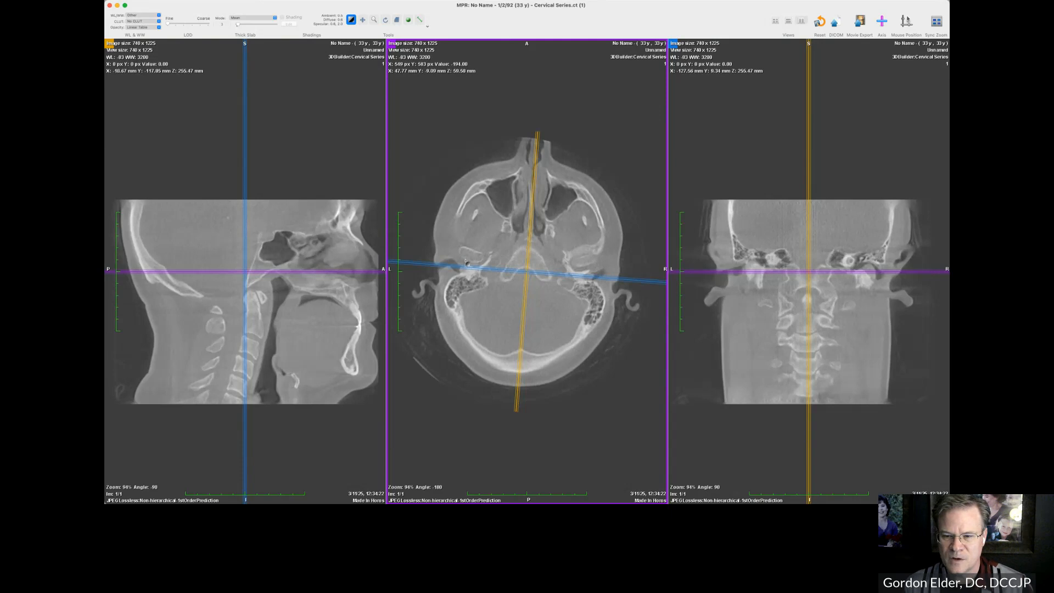
drag(422, 266, 423, 268)
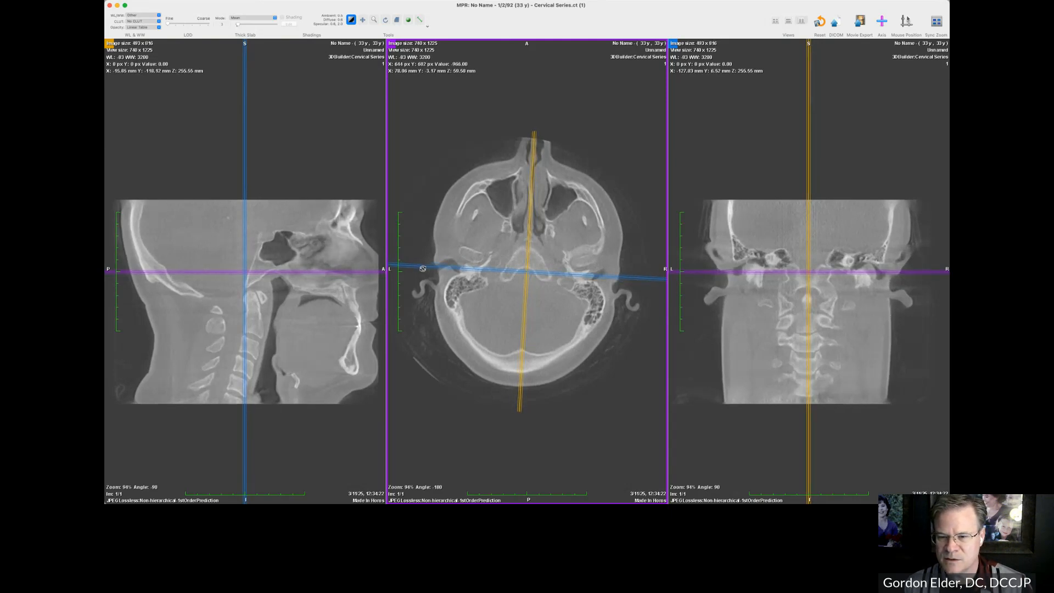
drag(527, 271, 525, 273)
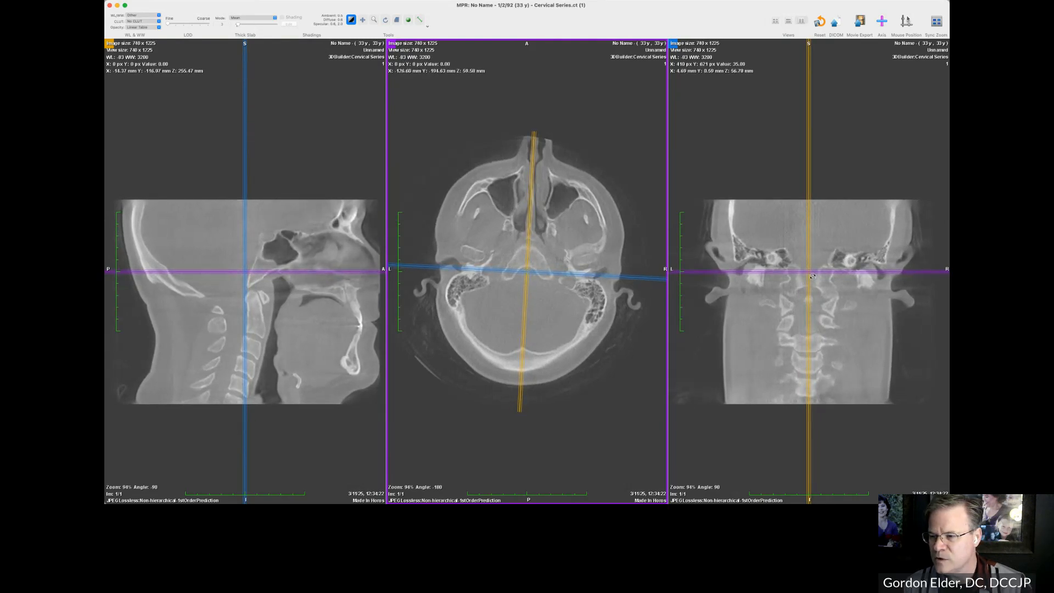
drag(810, 273, 810, 266)
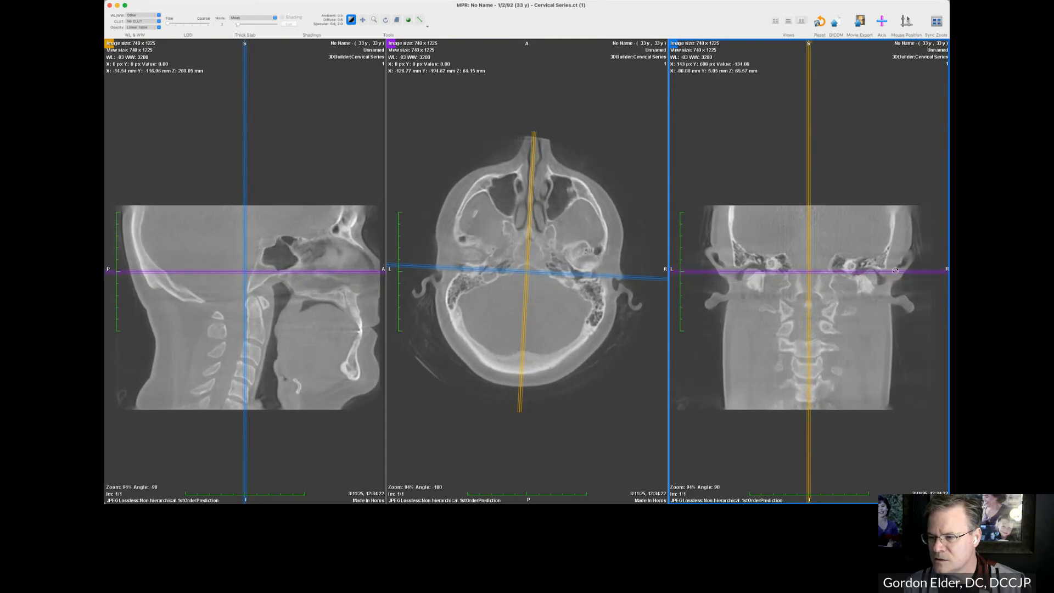
drag(893, 272, 896, 274)
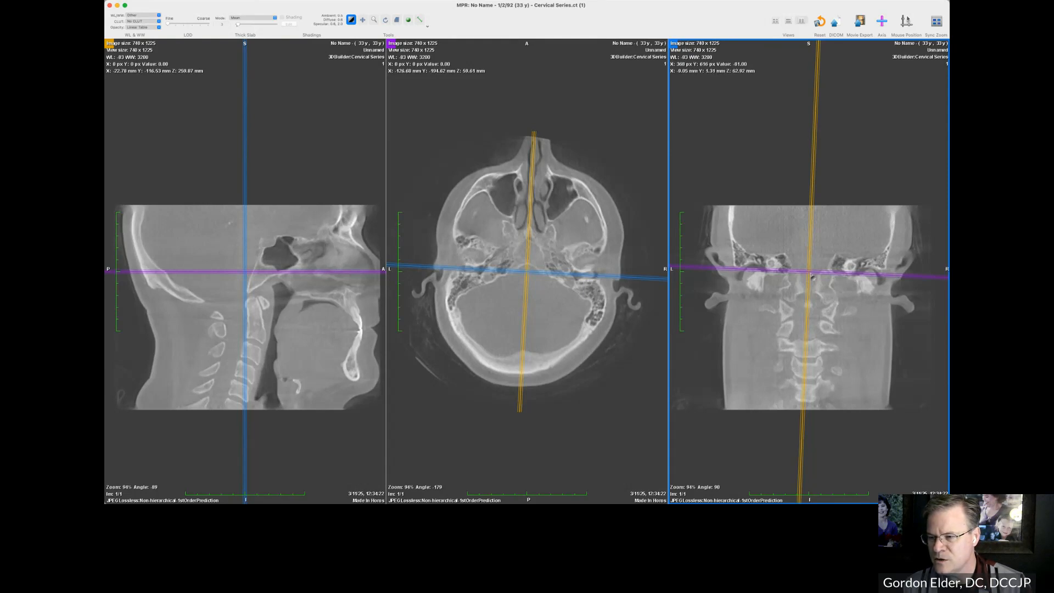
drag(810, 272, 810, 274)
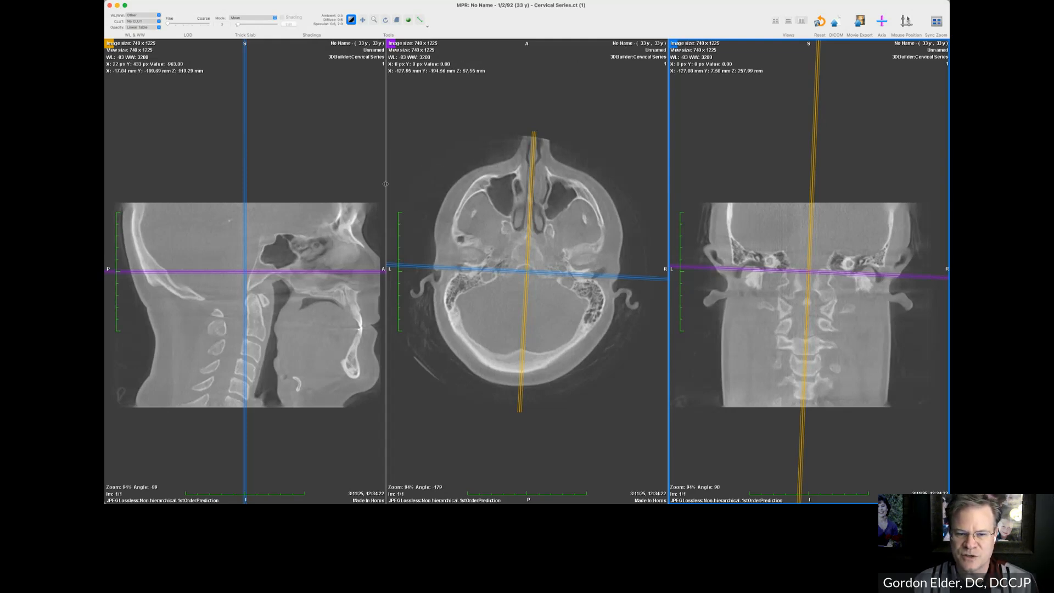
- Place Point ROIs at the crosshair centre and along its axes at the skull's edges in the sagittal and axial views
click(428, 26)
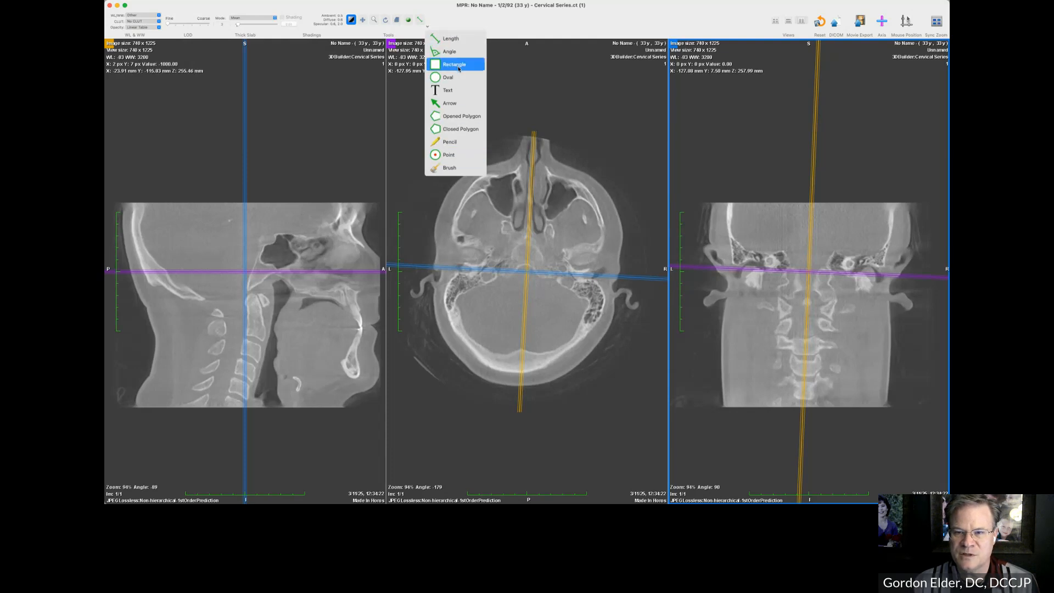
click(449, 155)
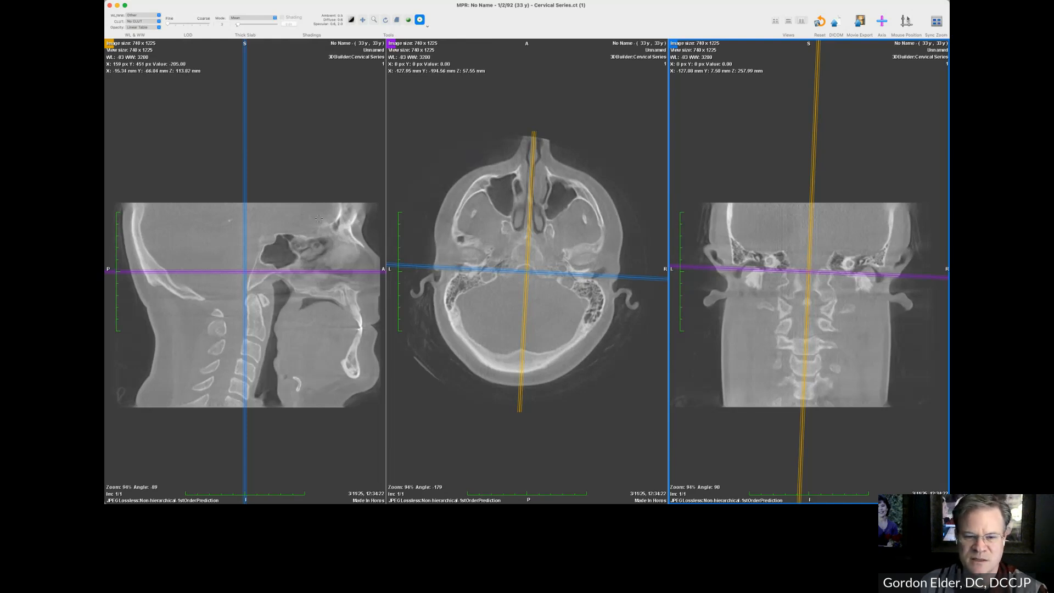
drag(273, 238, 245, 273)
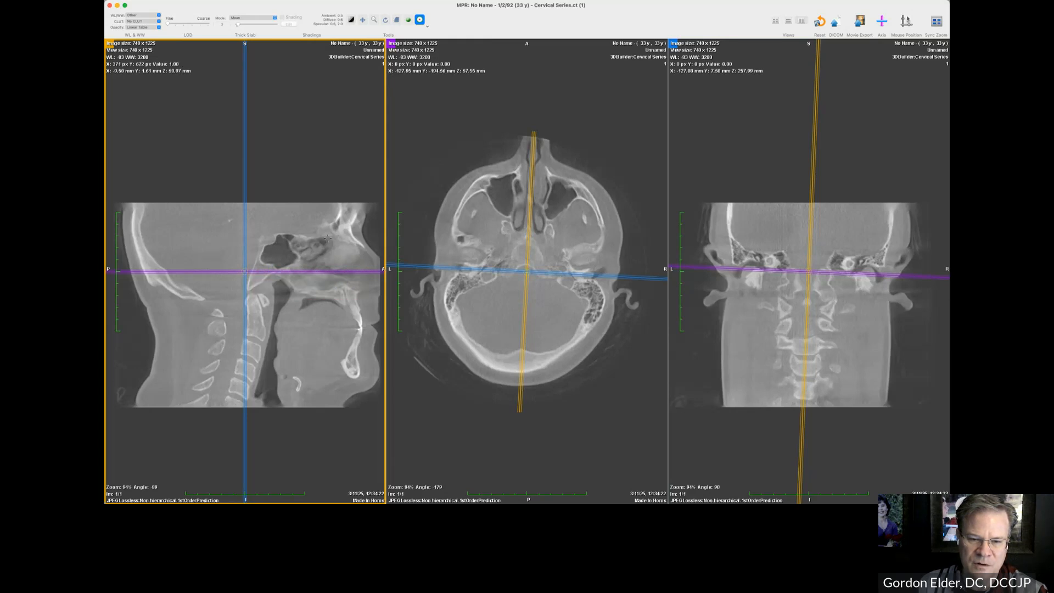
drag(261, 207, 246, 205)
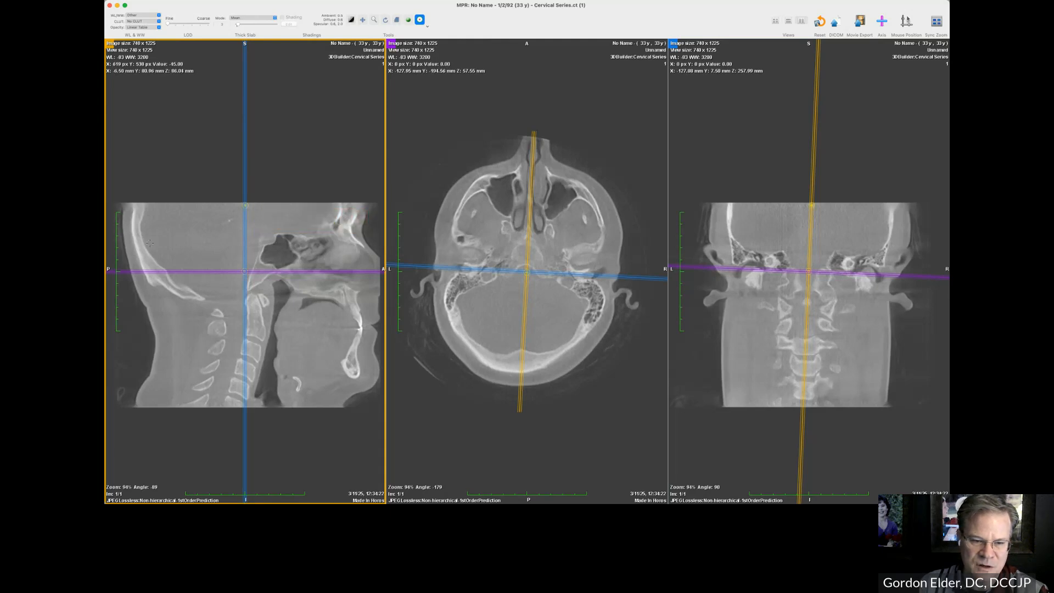
click(142, 271)
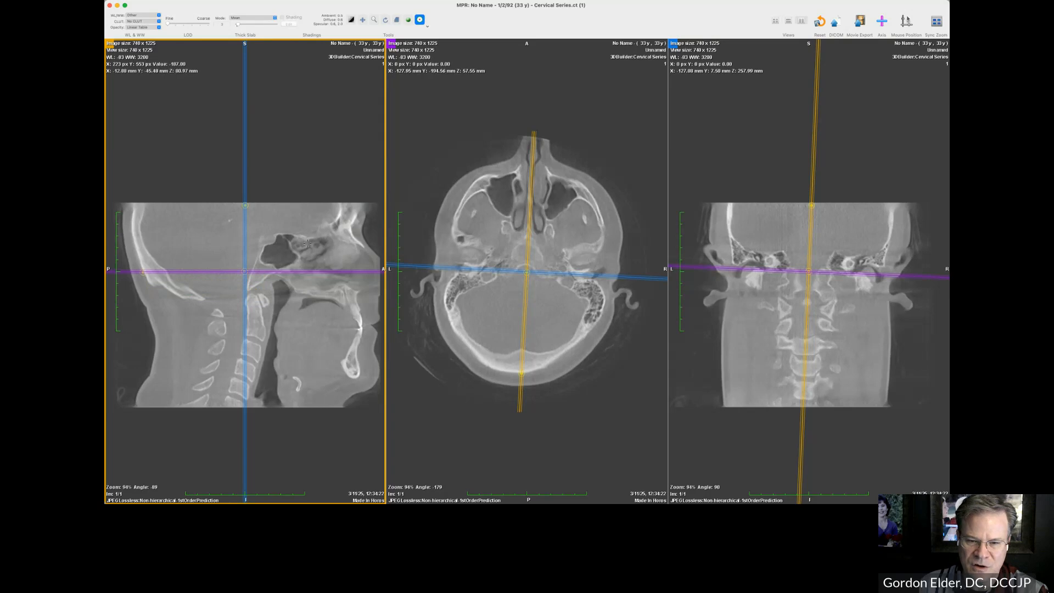
click(373, 256)
drag(373, 256, 377, 272)
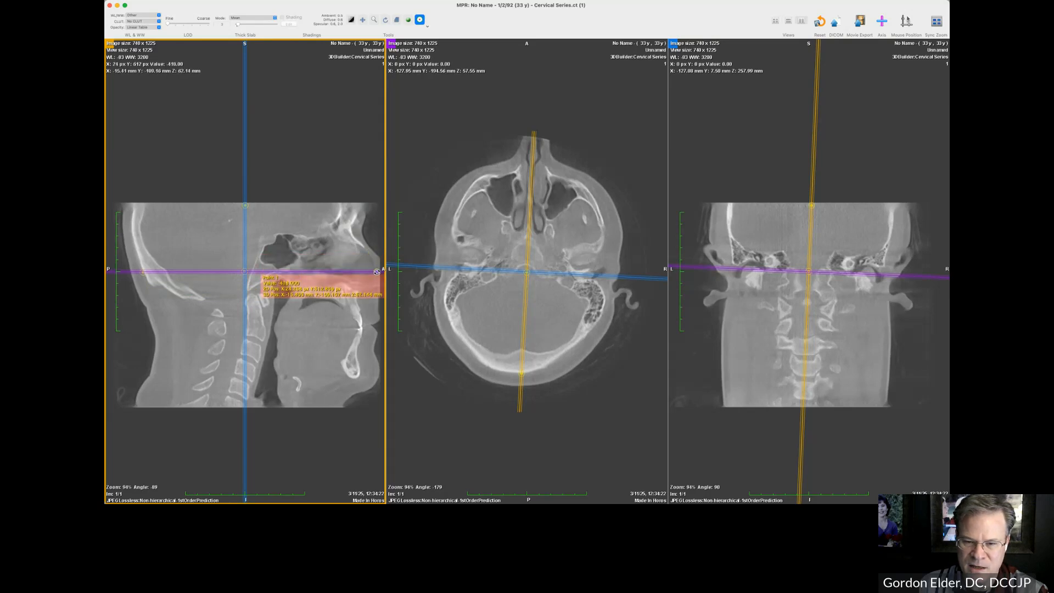
mouse_move(459, 237)
mouse_down()
mouse_move(457, 269)
mouse_move(604, 237)
mouse_move(595, 275)
mouse_up()
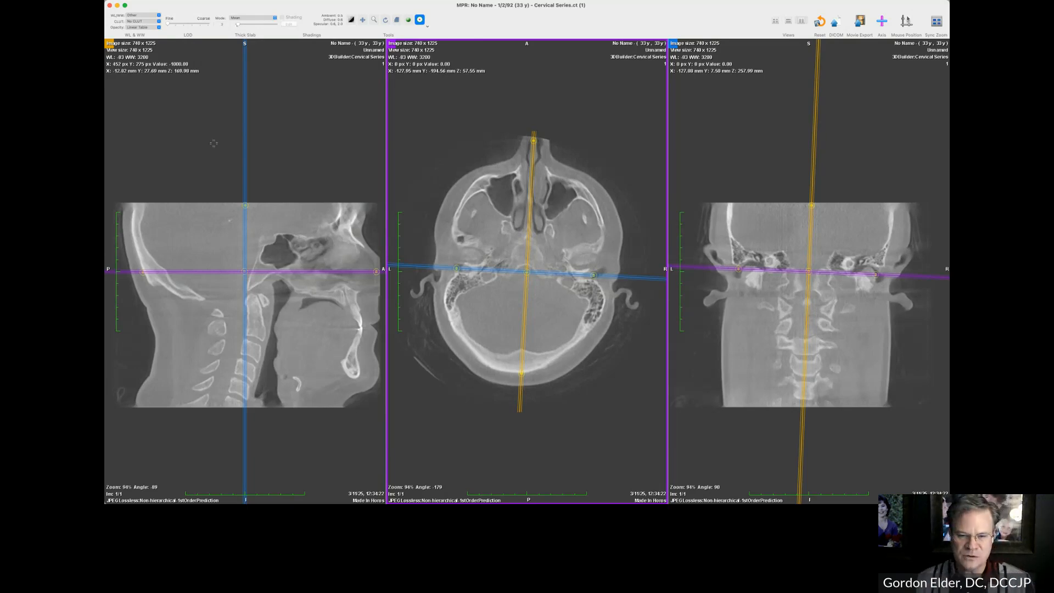
- Move the crosshair centre to the atlas and tilt the axial plane in the sagittal view through its anterior and posterior arches
mouse_move(246, 272)
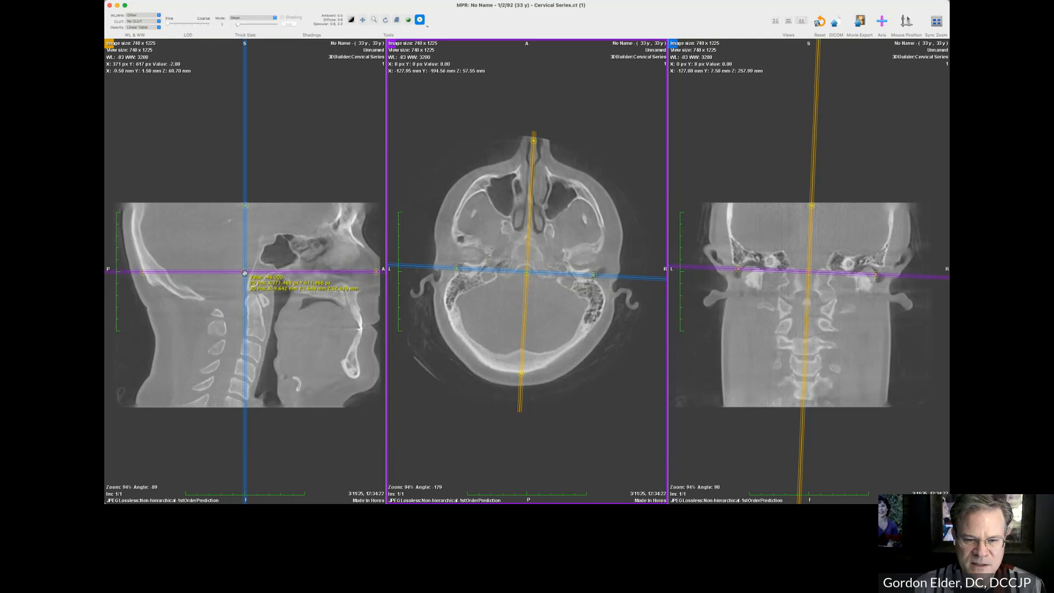
drag(245, 272, 263, 299)
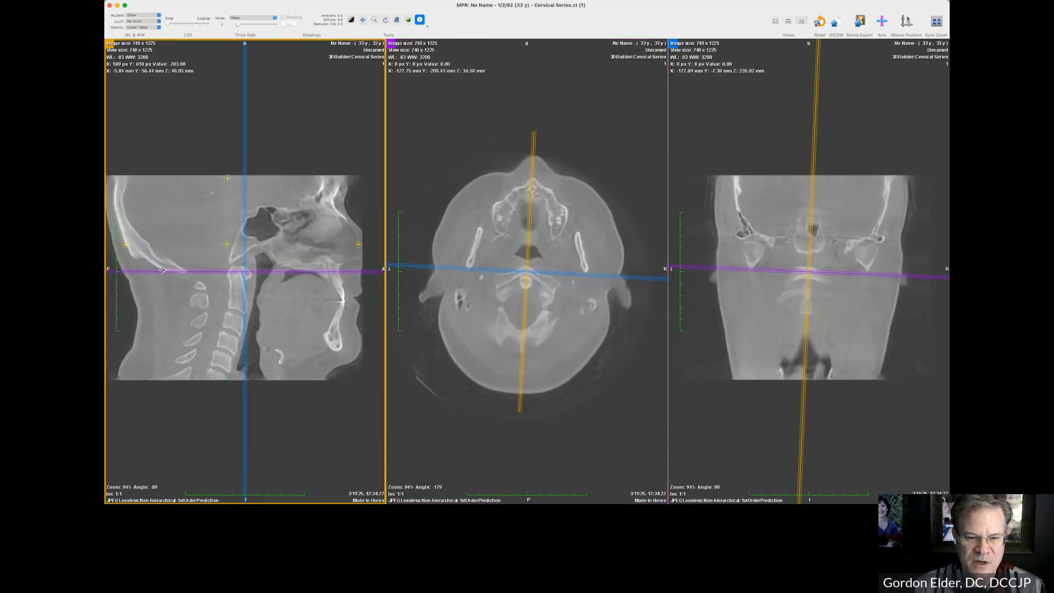
drag(164, 271, 167, 299)
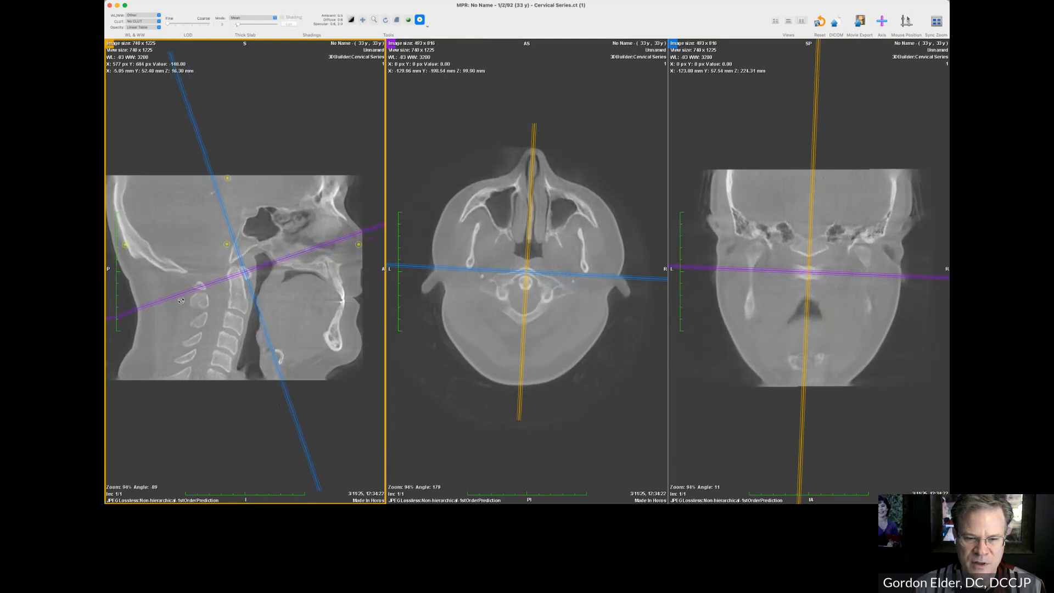
drag(248, 274, 253, 281)
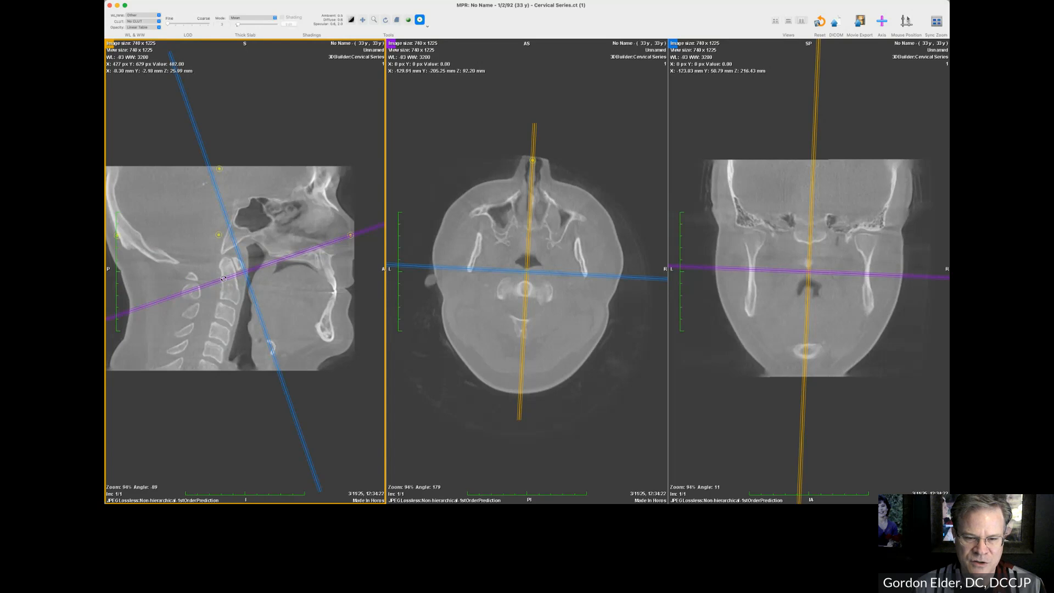
drag(245, 273, 237, 265)
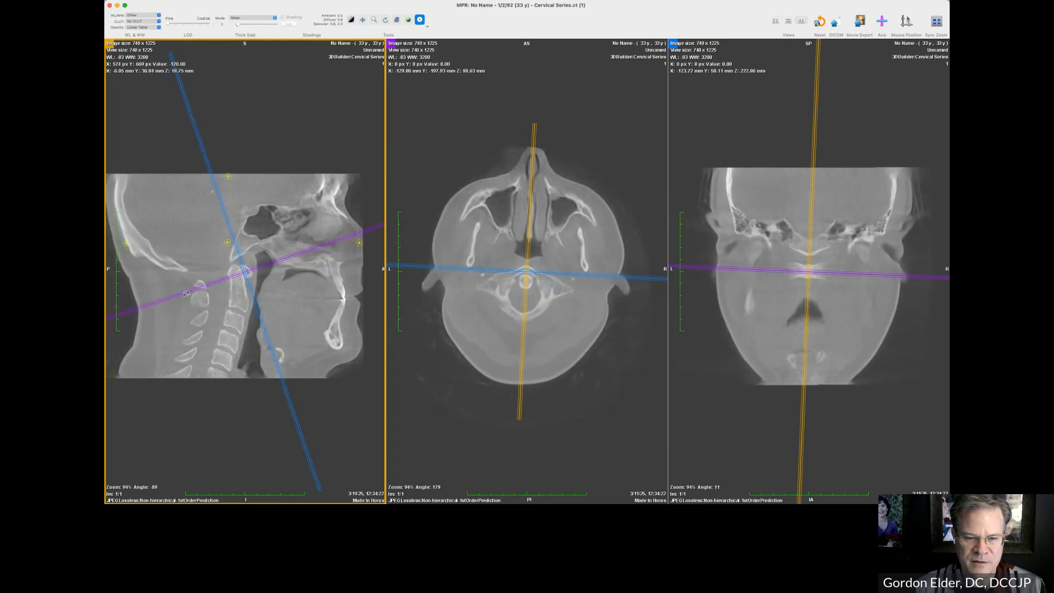
drag(180, 296, 180, 293)
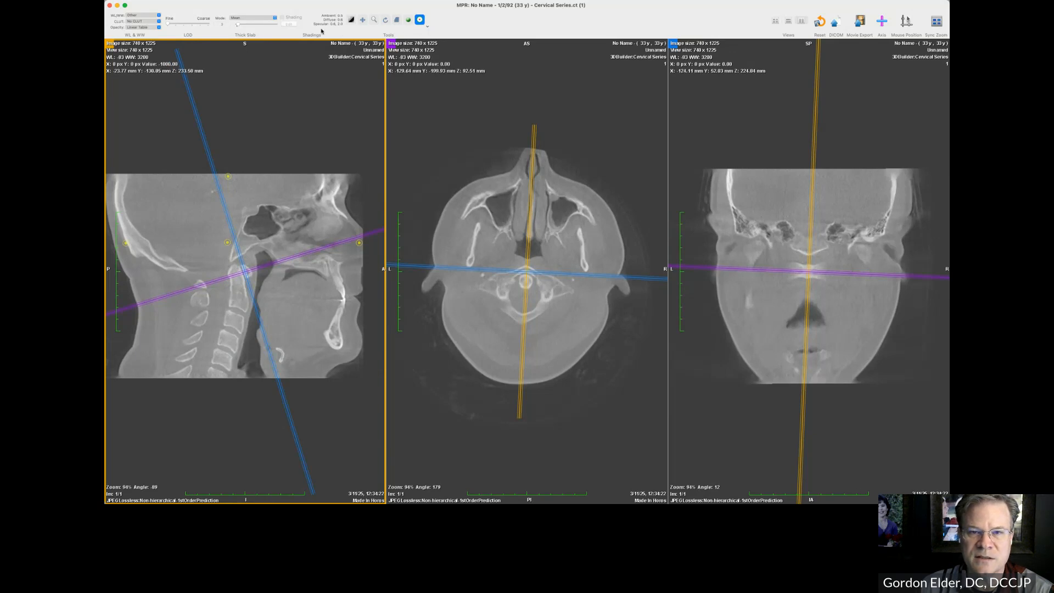
- Set the thick slab thickness to 15
click(229, 24)
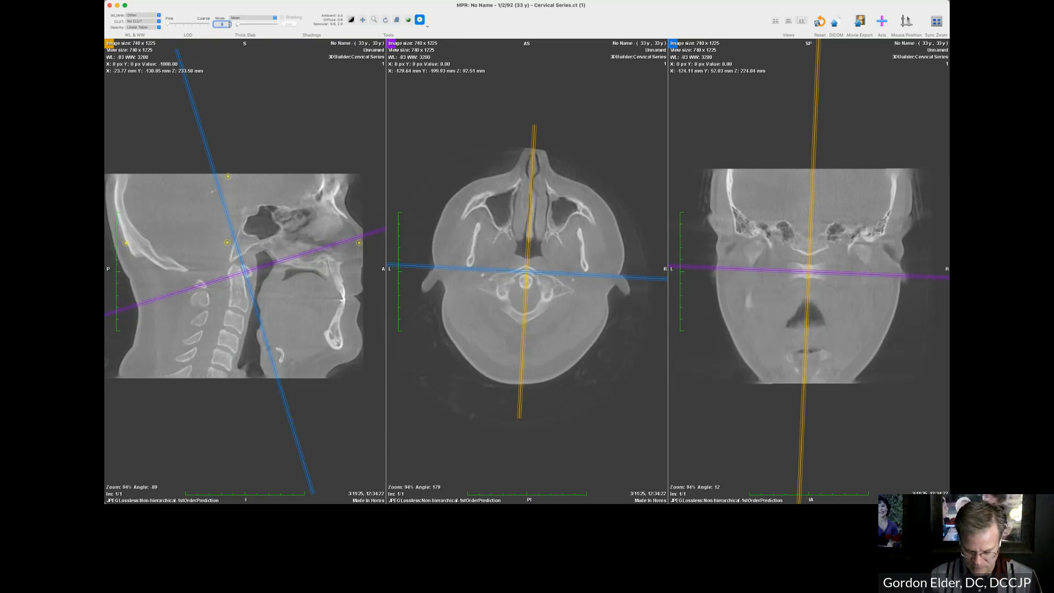
text(15)
key(Return)
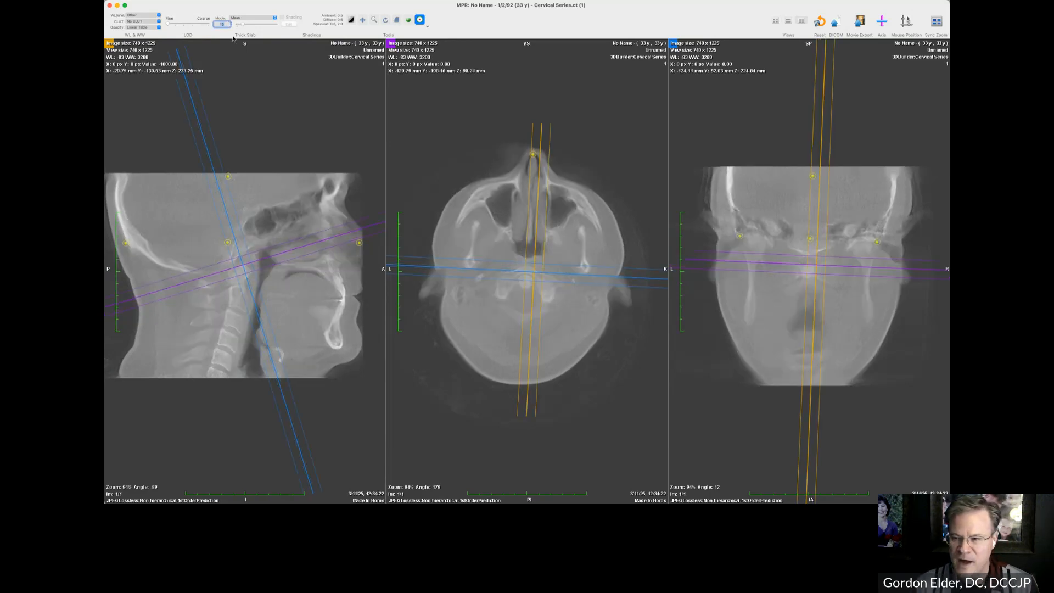
- Recentre the crosshair on the midline of the atlas in the coronal and axial views
scroll(767, 290, down, 5)
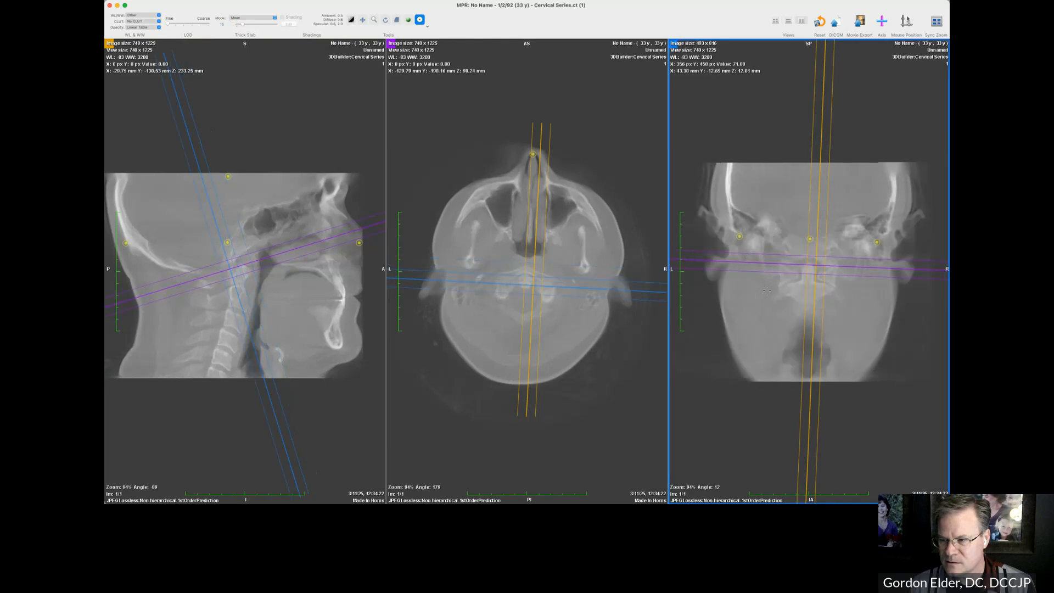
scroll(767, 291, down, 1)
drag(815, 265, 809, 266)
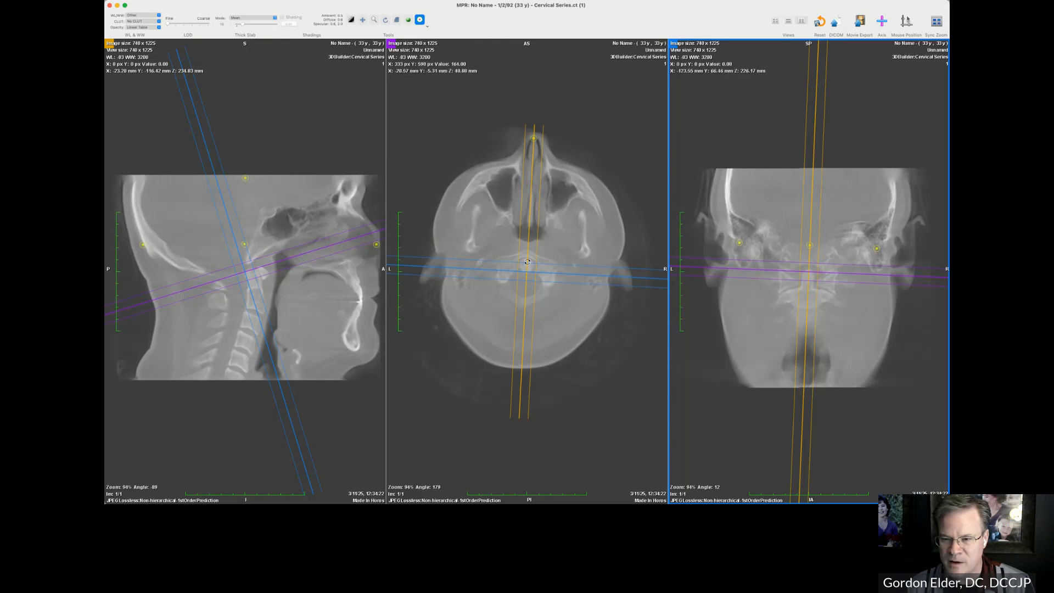
drag(526, 268, 554, 278)
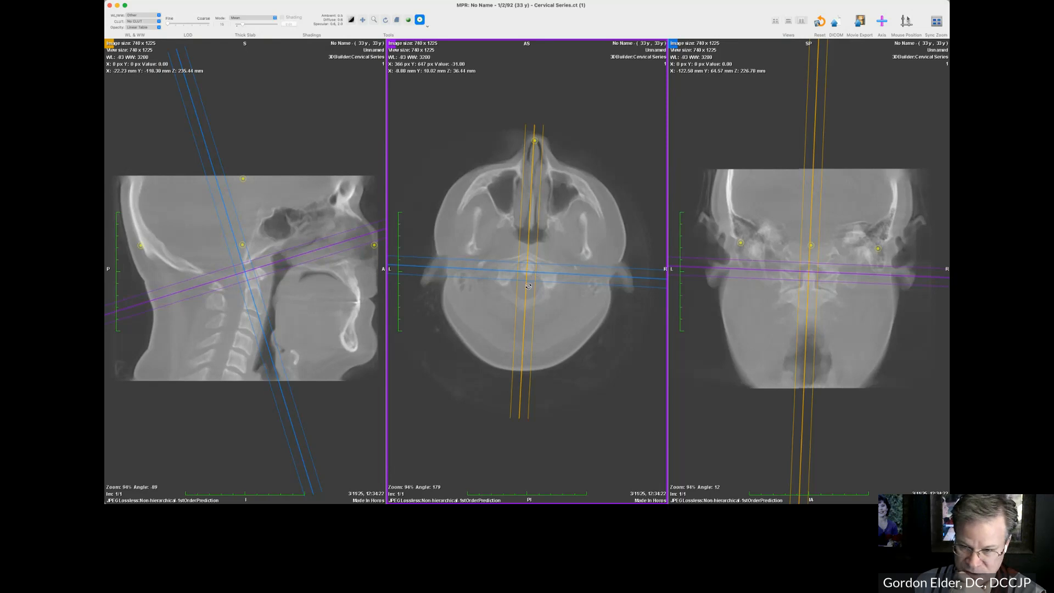
- Adjust the window level and width to a window width of about 2019, and hide the crosshair lines in the axial view
scroll(587, 104, up, 5)
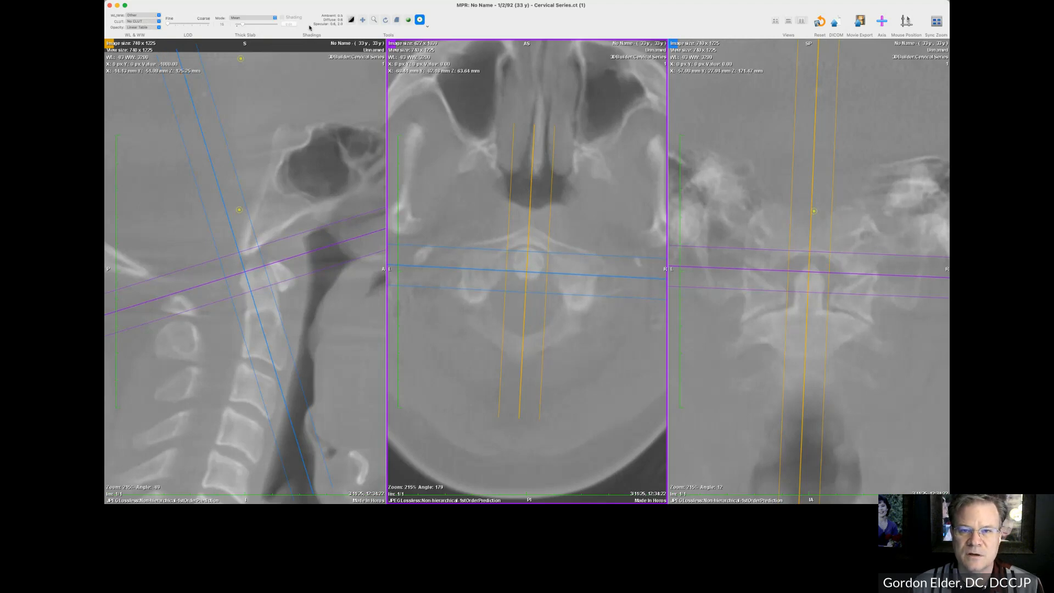
click(351, 19)
drag(301, 159, 304, 138)
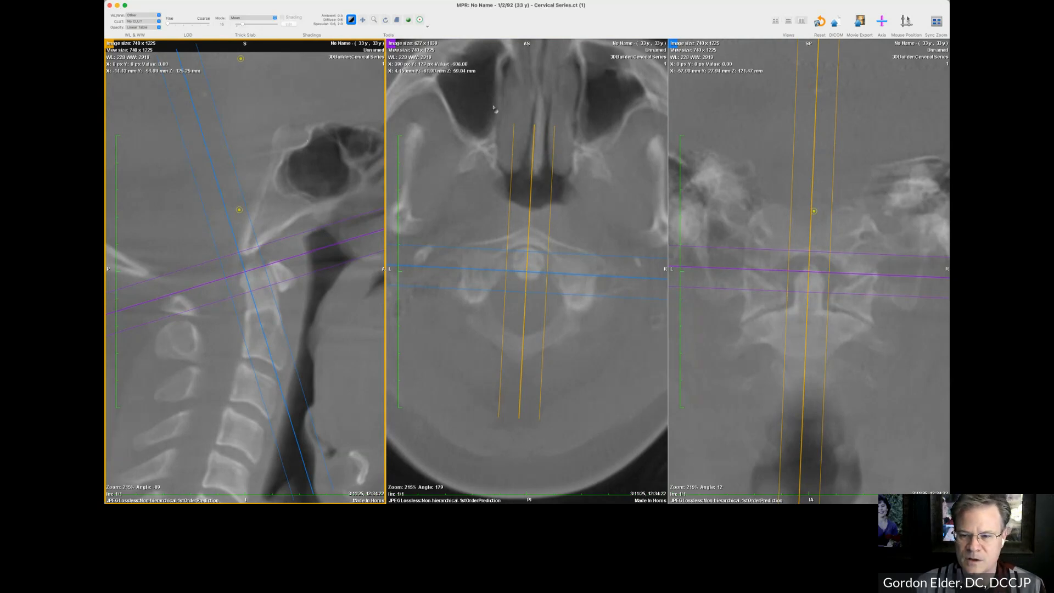
click(470, 139)
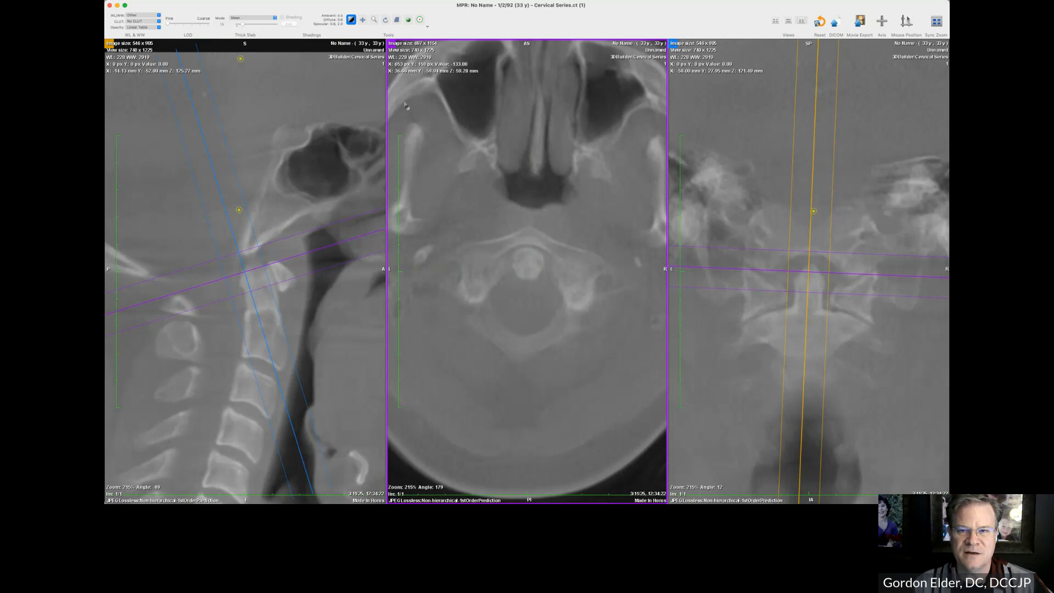
- Draw an angle of about 90° along the medial edge of the right lateral mass, with its vertex at the posterior end, in the axial view
click(429, 31)
click(437, 51)
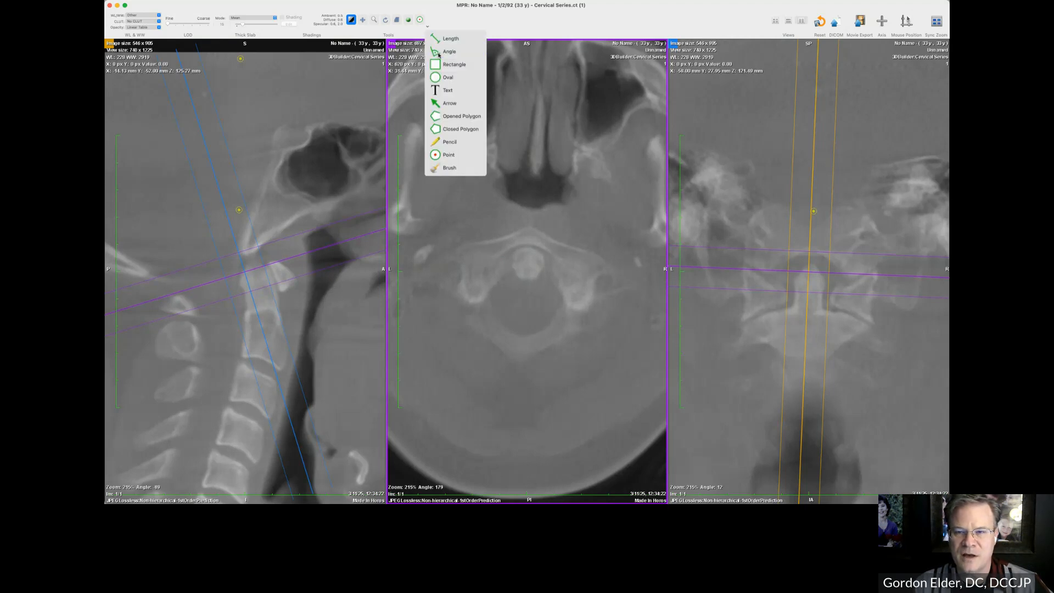
click(553, 257)
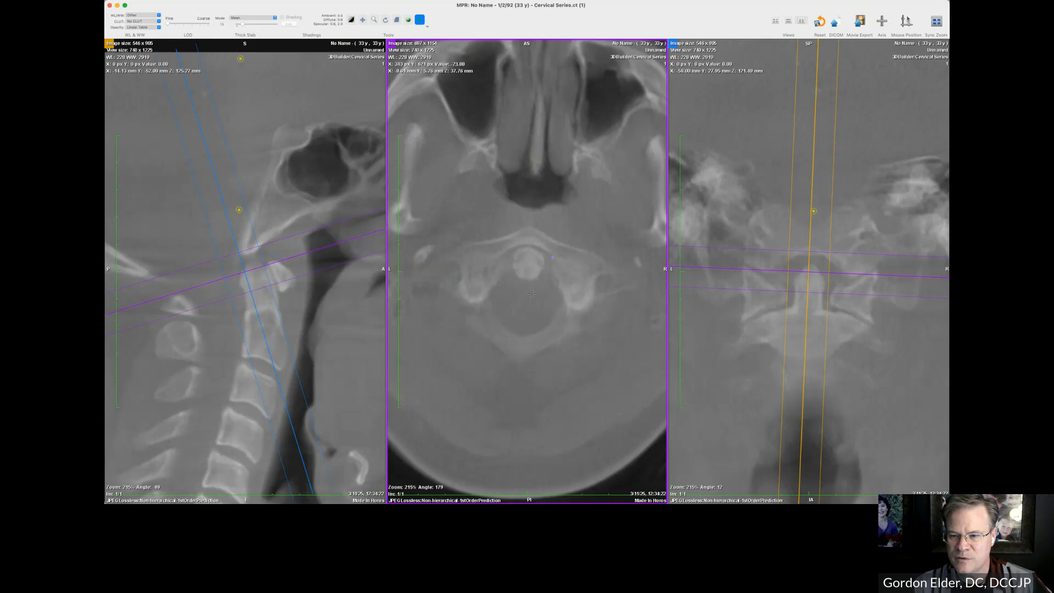
mouse_move(537, 298)
mouse_down()
mouse_move(555, 302)
mouse_move(546, 325)
mouse_move(554, 337)
mouse_move(565, 306)
mouse_move(589, 306)
mouse_move(539, 332)
mouse_move(569, 308)
mouse_move(482, 304)
mouse_move(490, 296)
mouse_move(552, 327)
mouse_move(560, 307)
mouse_move(549, 308)
mouse_up()
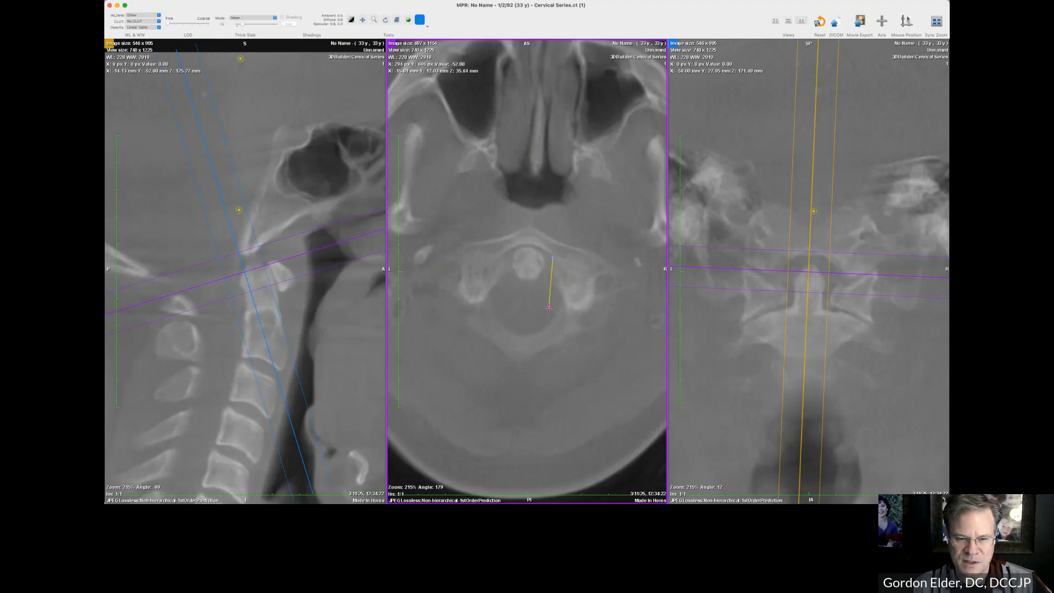
drag(548, 307, 567, 305)
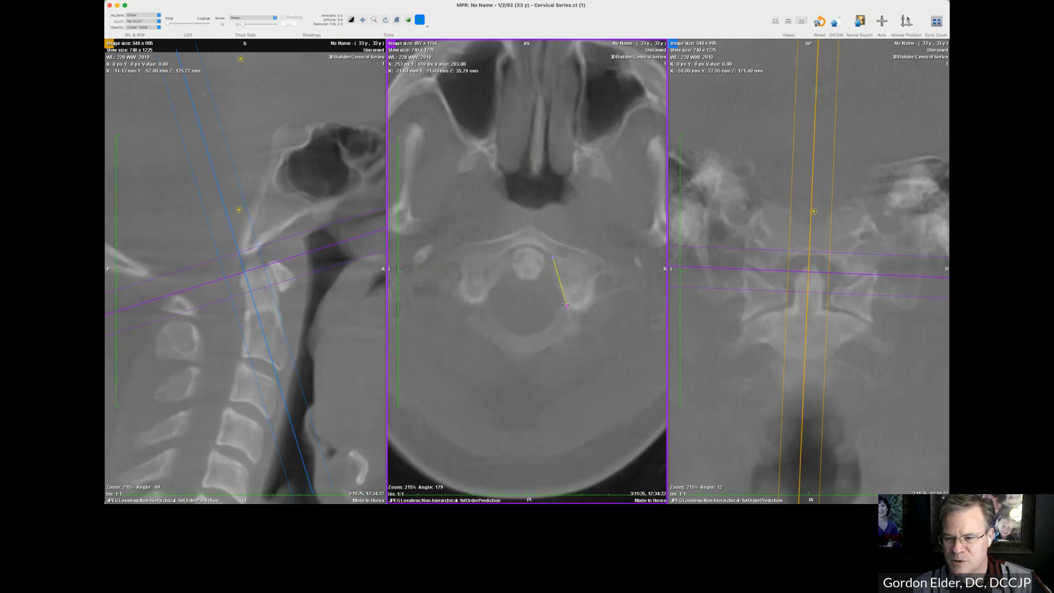
click(593, 298)
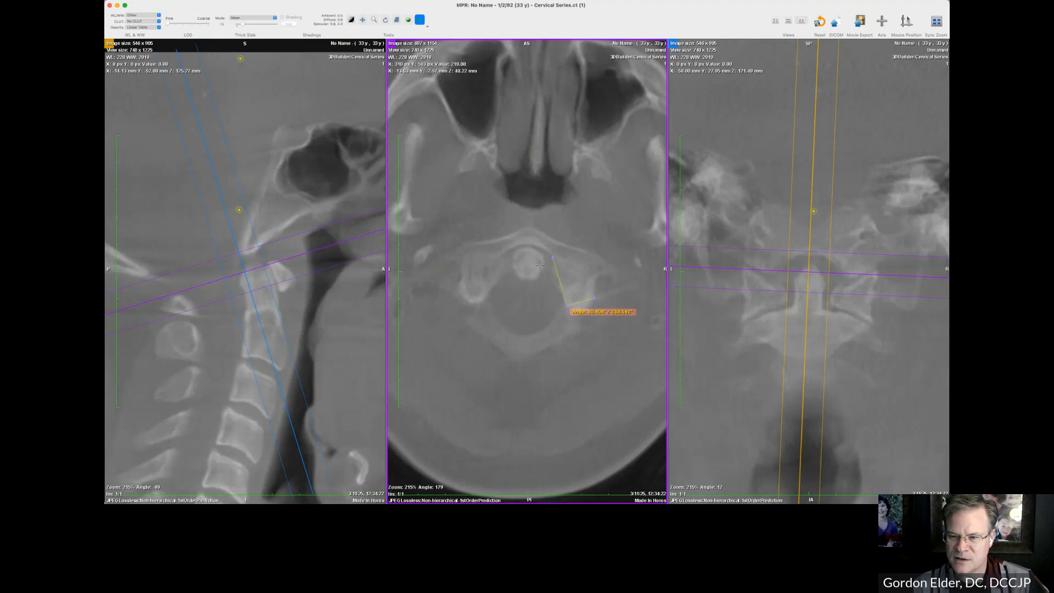
- Draw a second angle of about 90° on the right lateral mass, with its vertex at the anterior end of the medial line
click(532, 327)
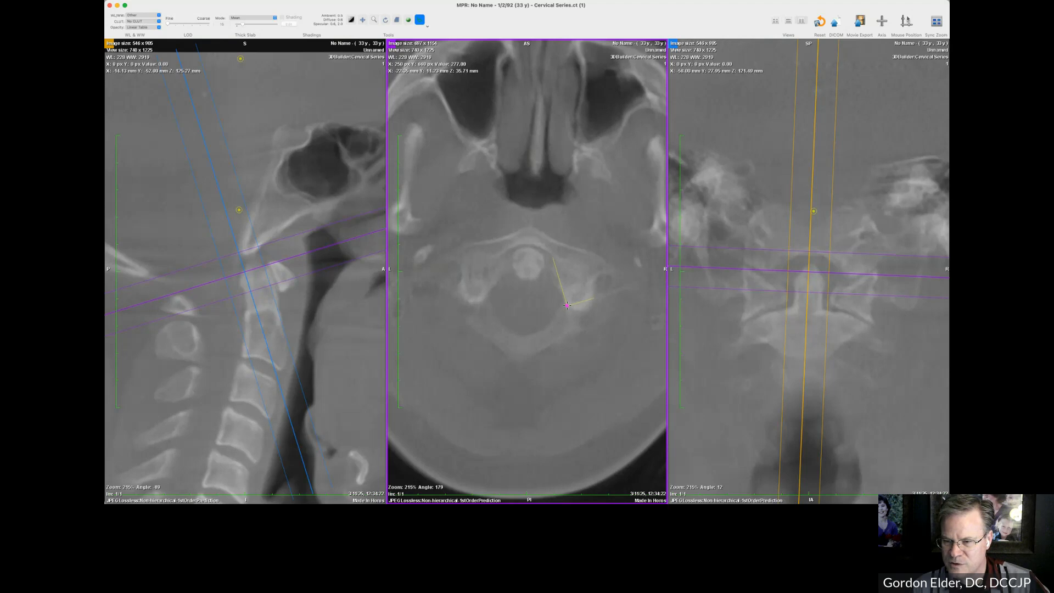
click(553, 257)
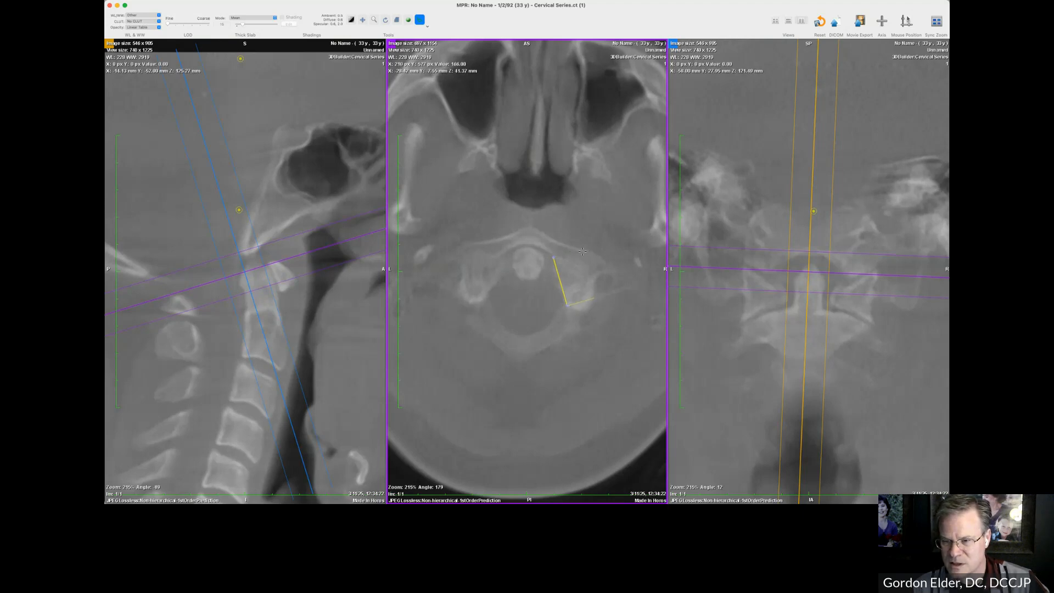
click(584, 251)
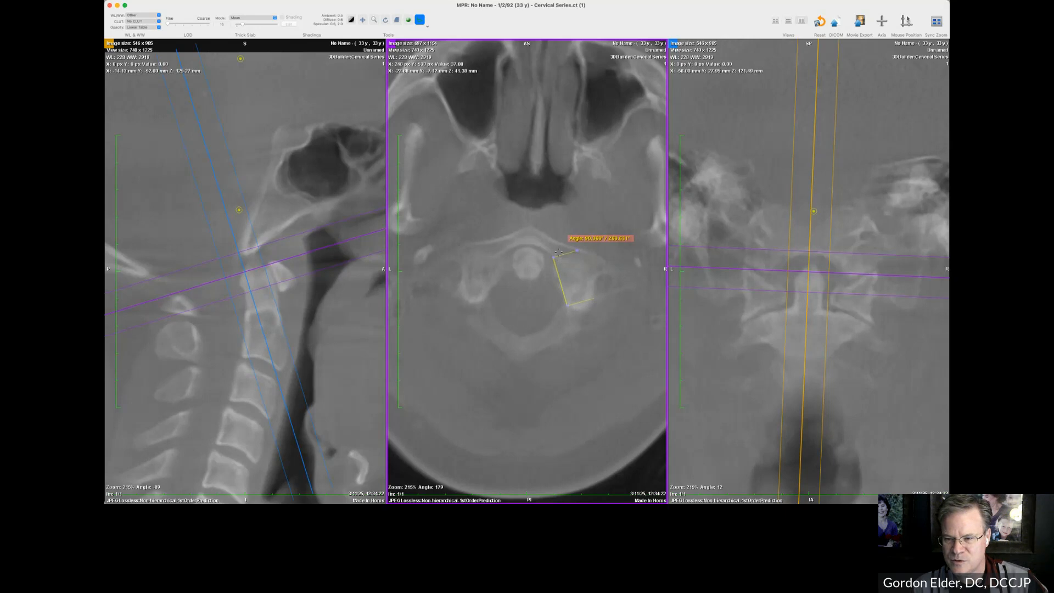
- Draw Length lines along the anterior and posterior arms of the right lateral mass's angles and shorten them to find each arm's midpoint
click(427, 28)
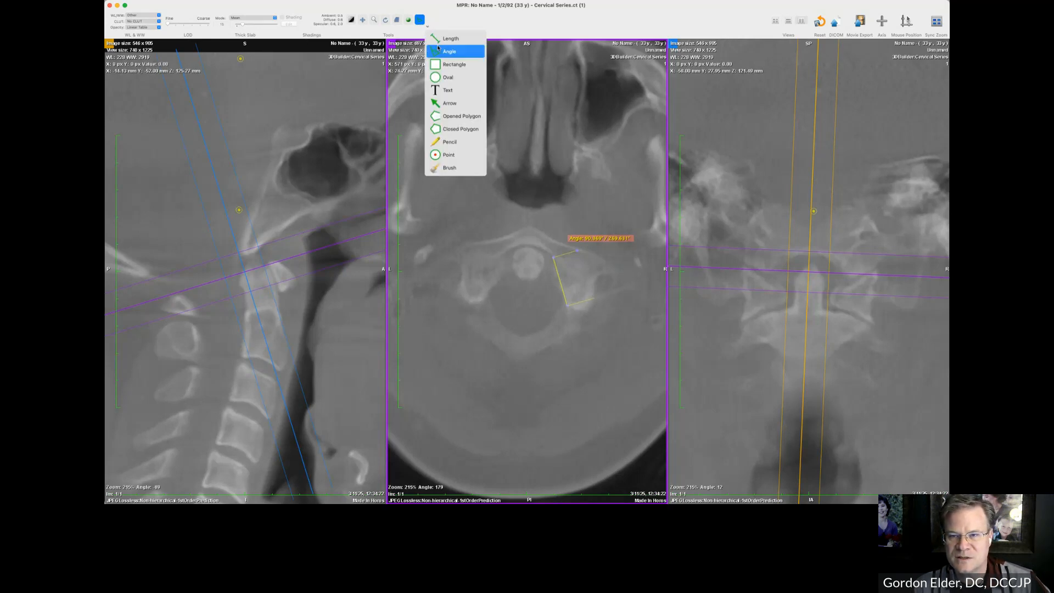
click(449, 38)
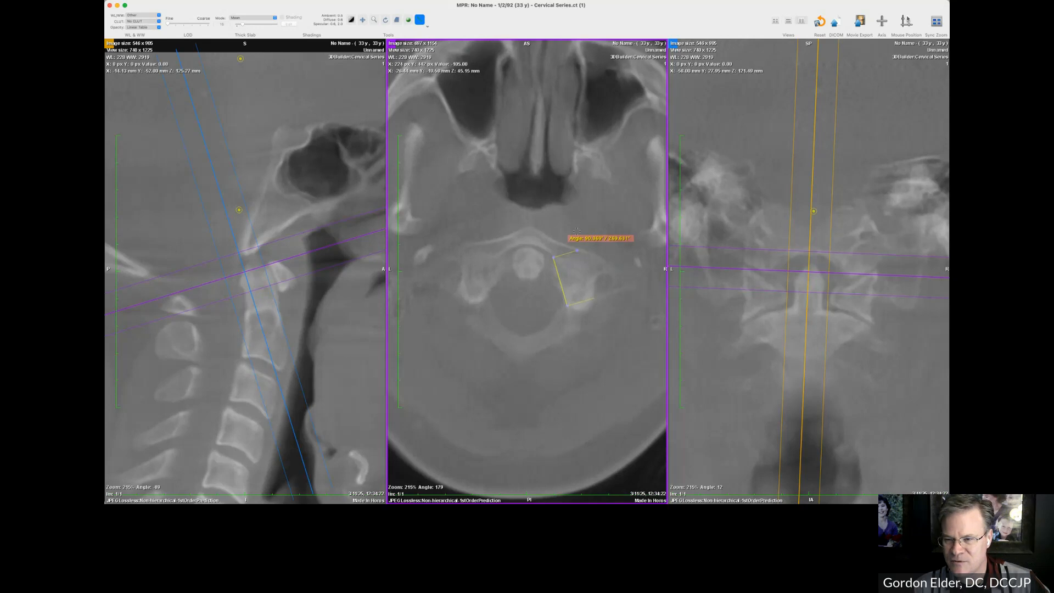
drag(566, 199, 577, 250)
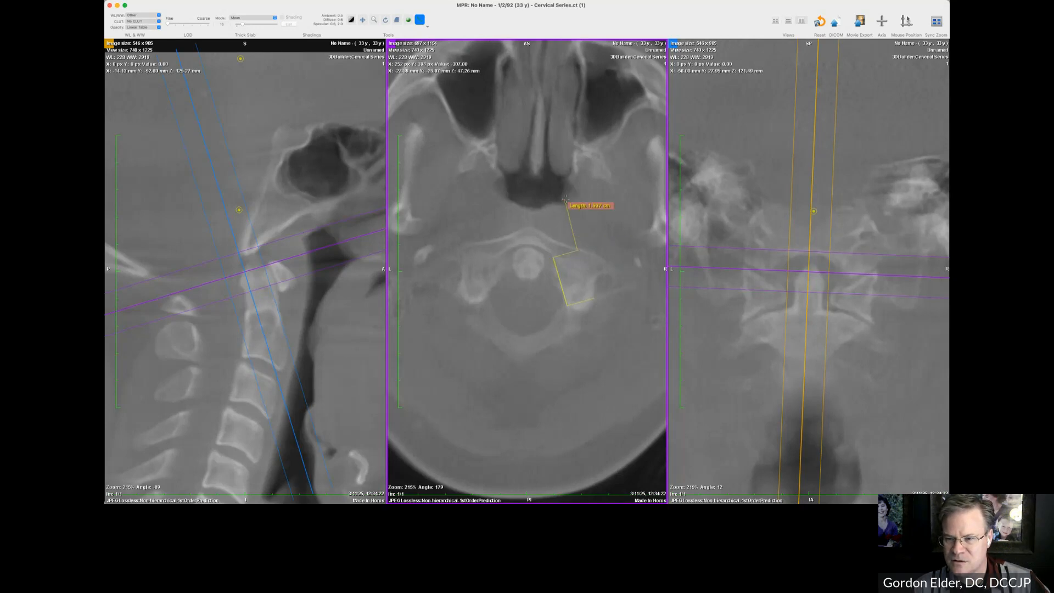
drag(565, 199, 565, 252)
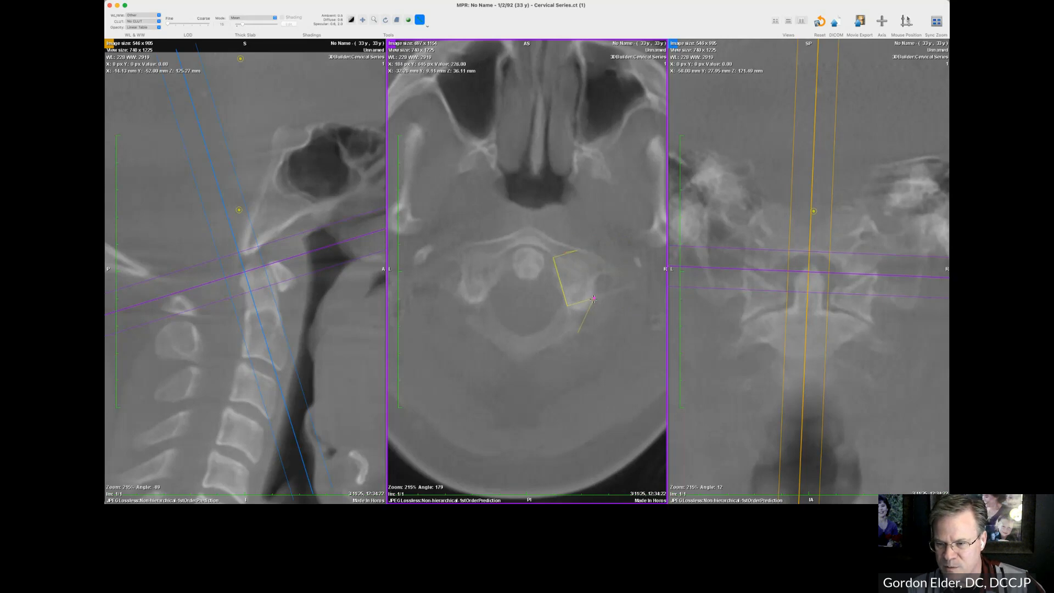
drag(578, 332, 568, 306)
drag(593, 300, 581, 303)
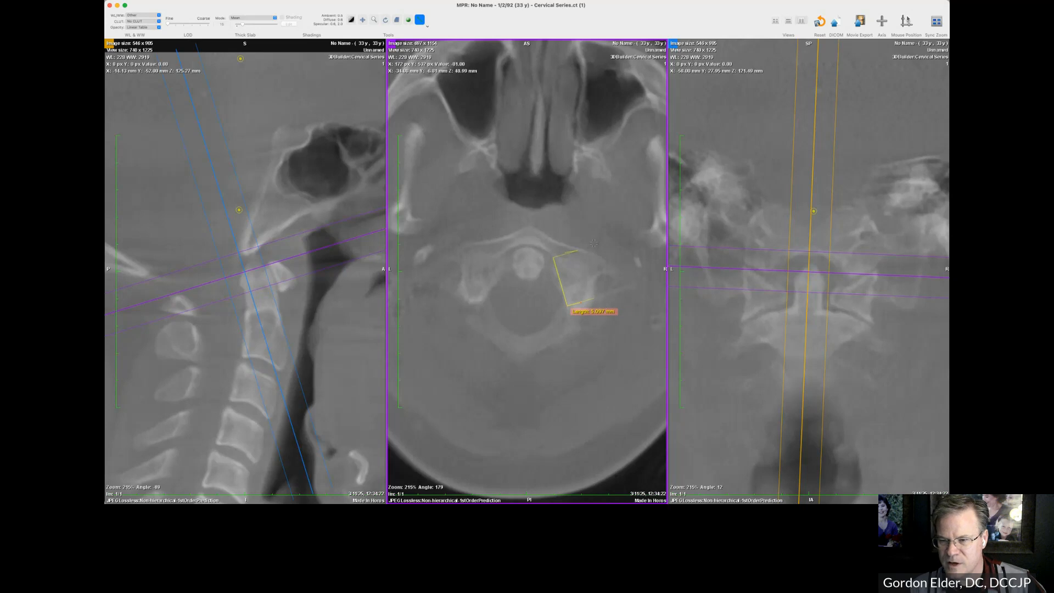
- Place Point ROIs at the midpoints of the right lateral mass's anterior and posterior angle arms
click(428, 27)
click(449, 155)
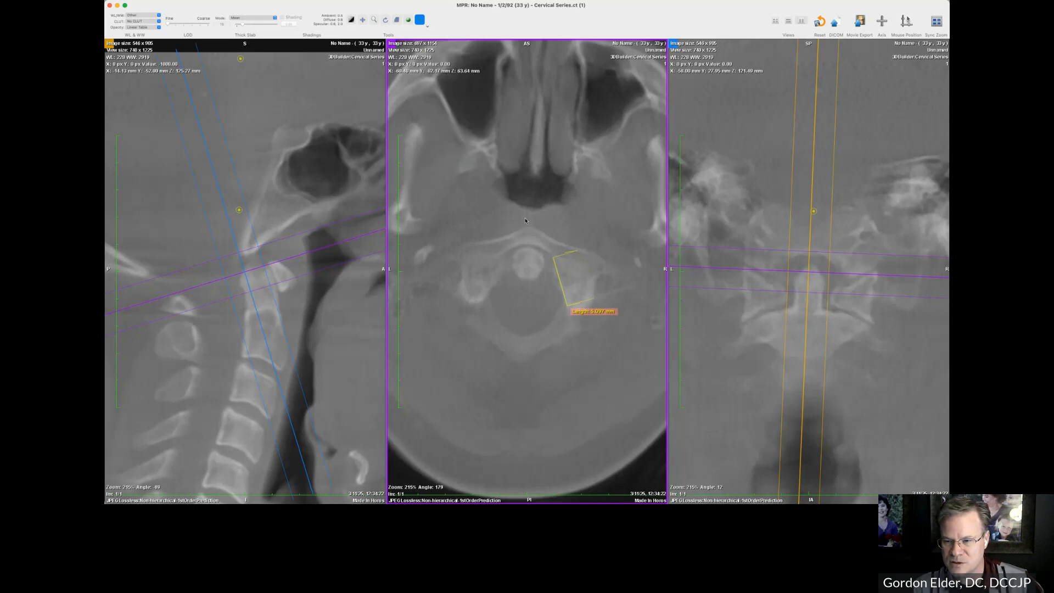
click(564, 253)
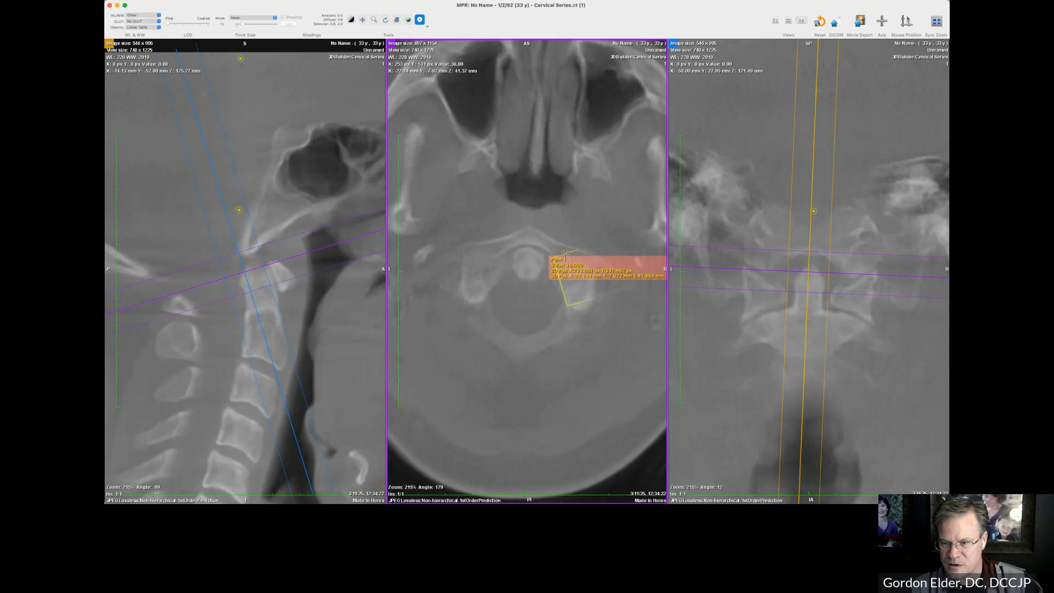
click(595, 318)
drag(595, 318, 580, 302)
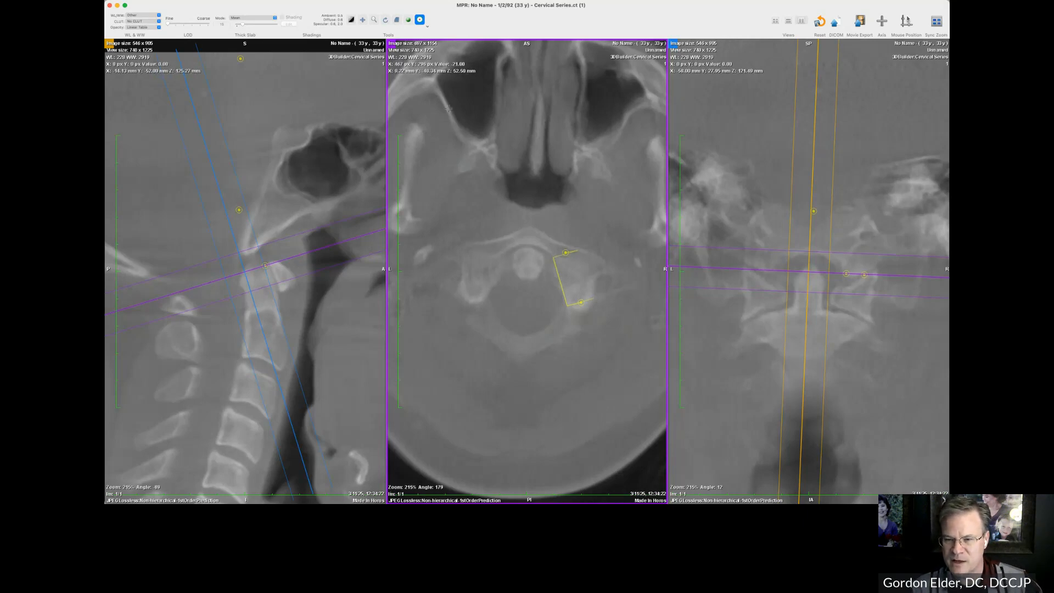
- Draw an angle of about 90° along the medial edge of the left lateral mass, with its vertex at the posterior end
click(427, 27)
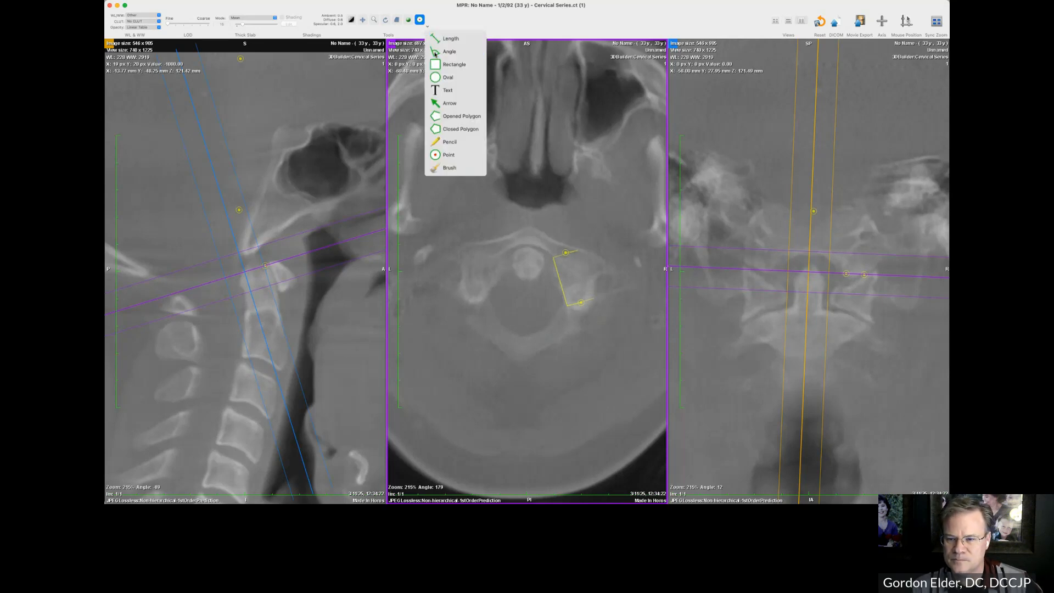
click(435, 52)
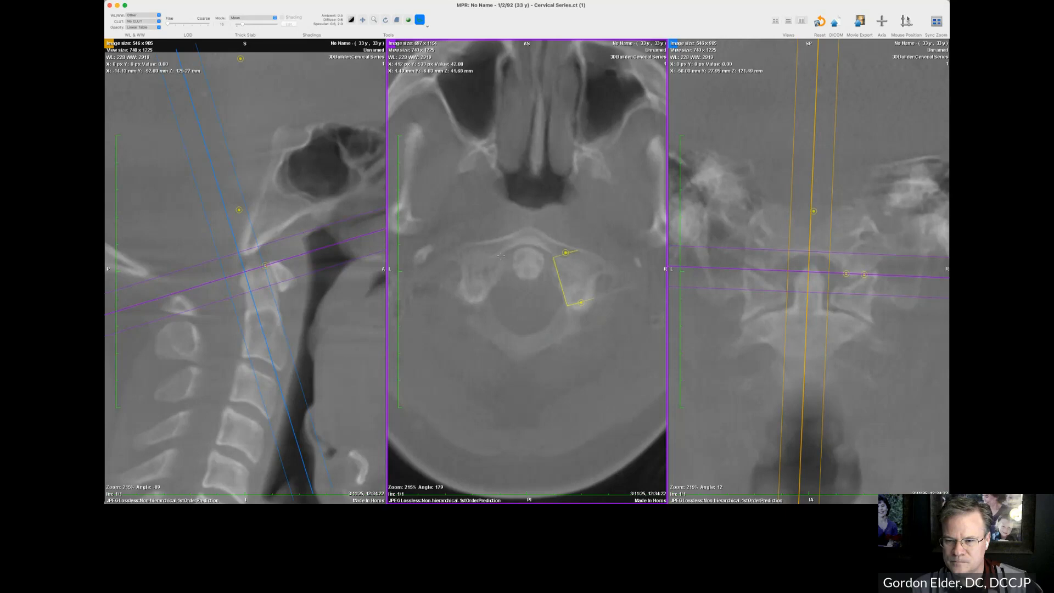
click(501, 255)
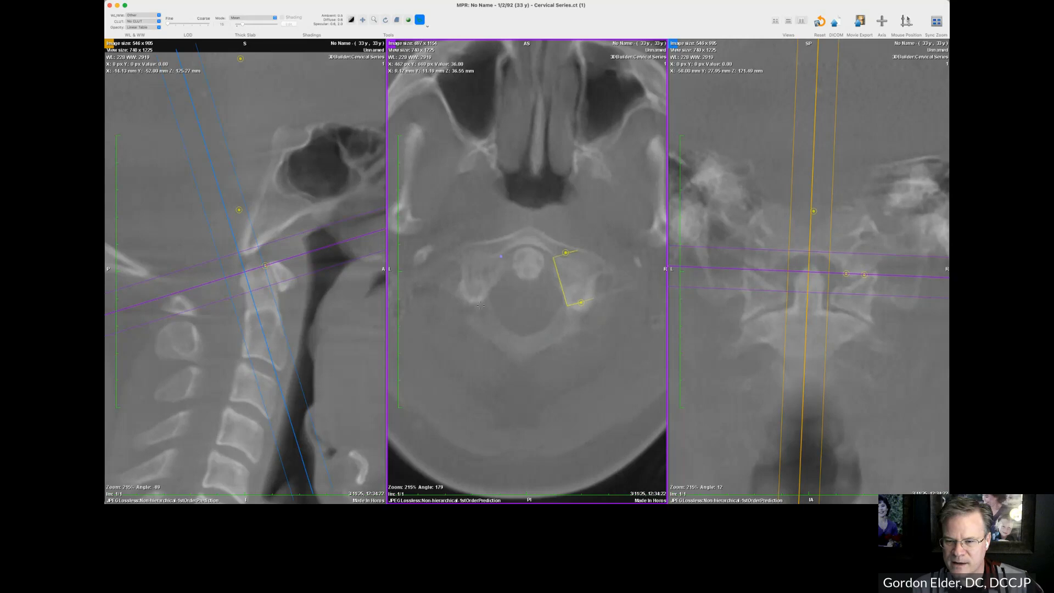
click(481, 301)
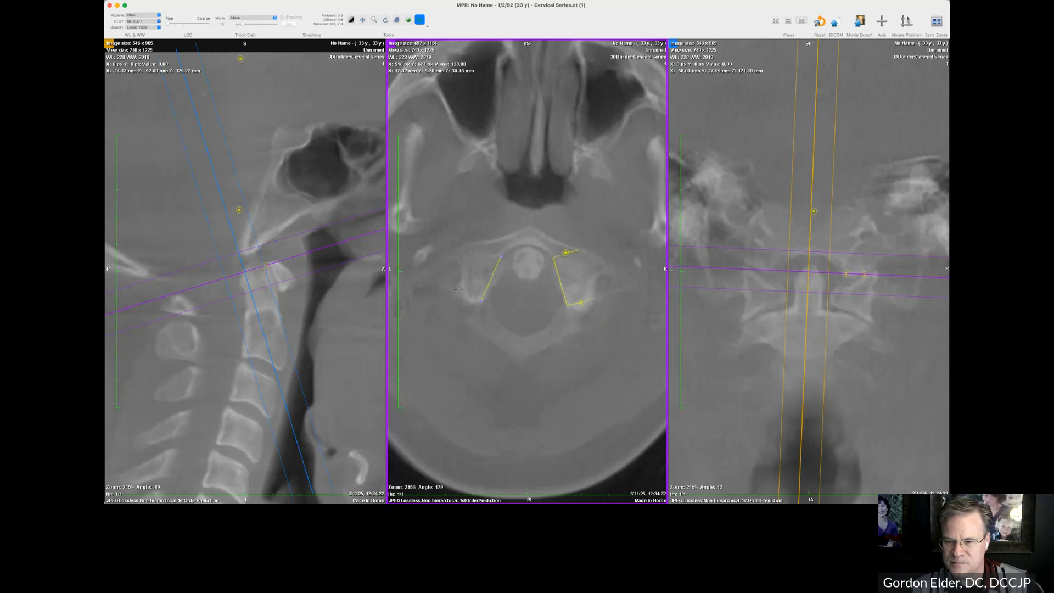
click(459, 289)
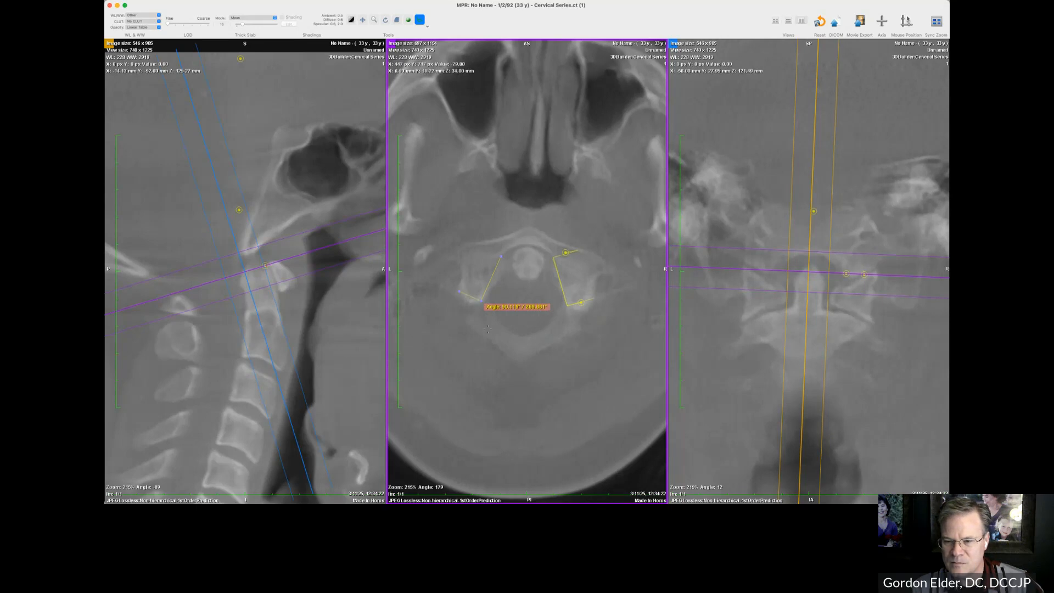
- Draw a second angle of about 90° on the left lateral mass, with its vertex at the anterior end of the medial line
click(482, 306)
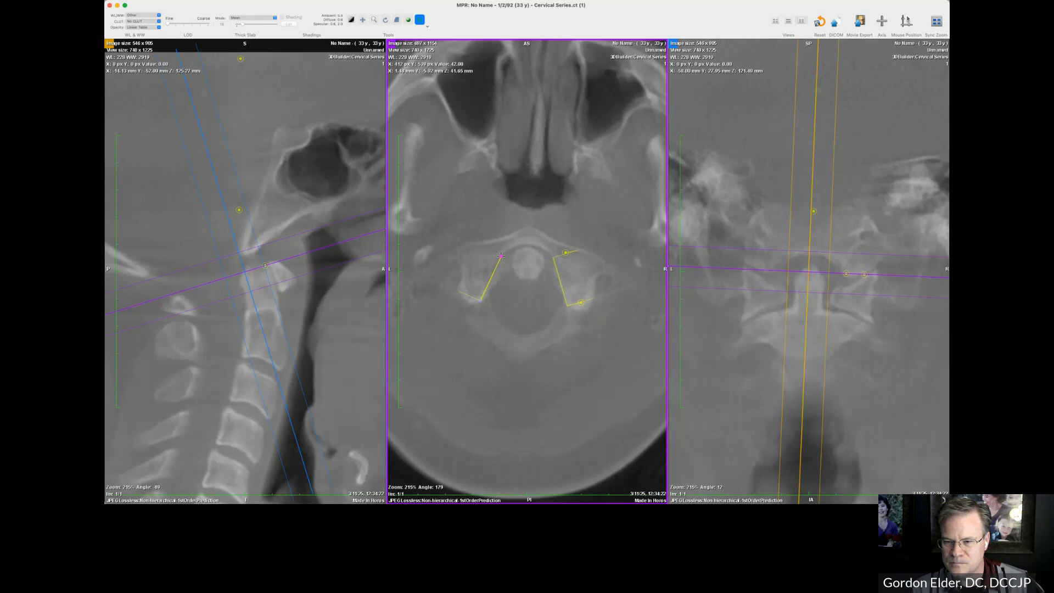
click(467, 244)
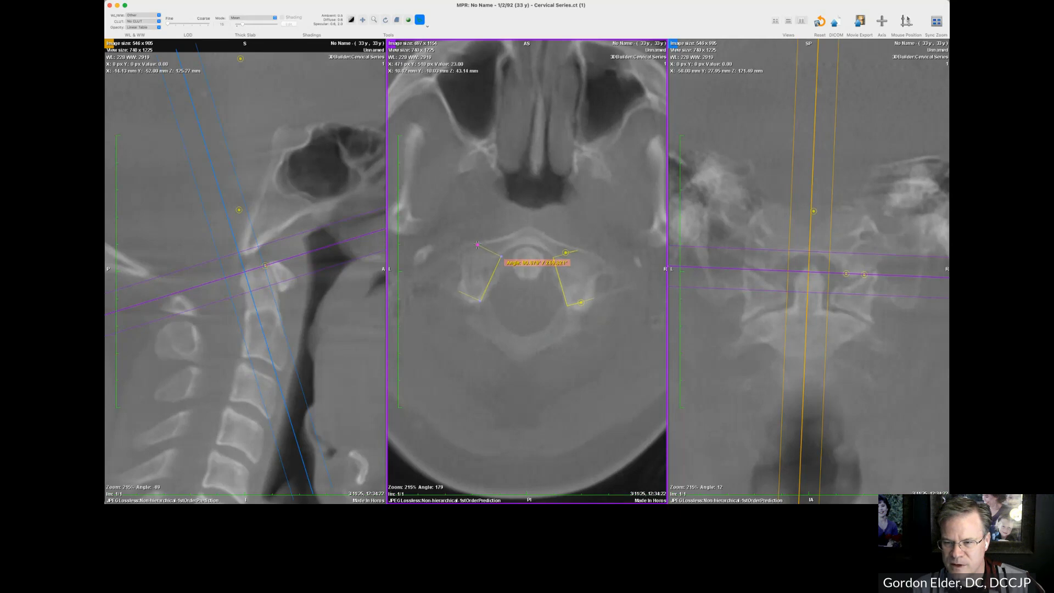
click(477, 244)
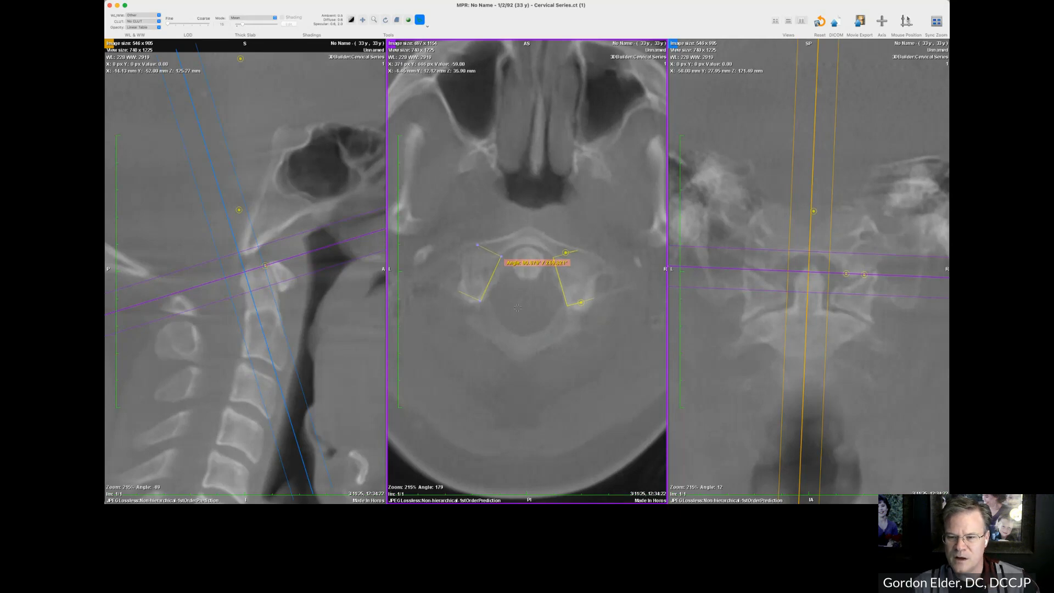
- Place a Point ROI at the midpoint of the left lateral mass's anterior angle arm
click(428, 27)
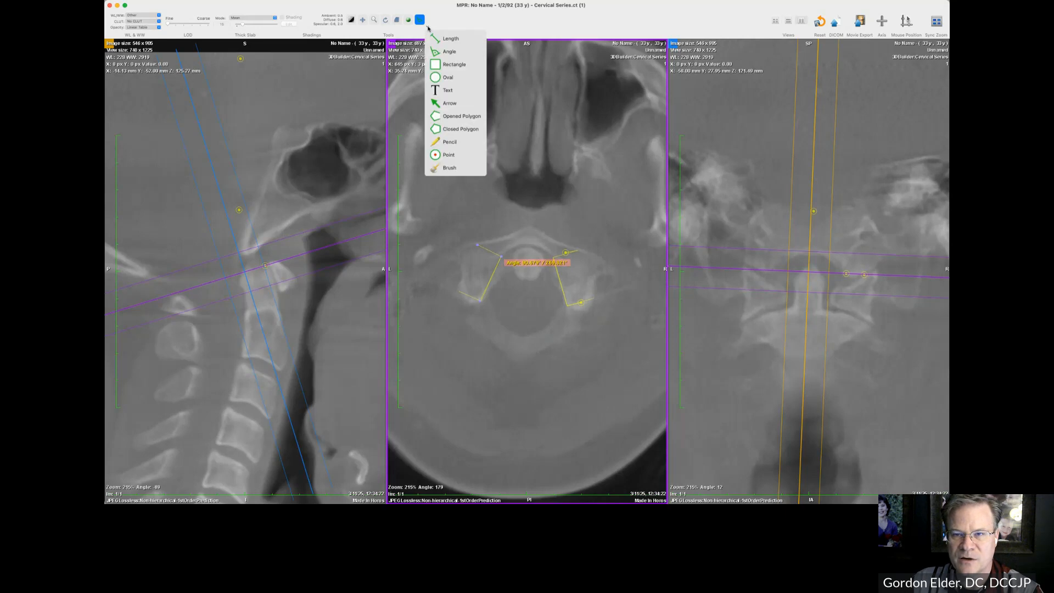
click(473, 159)
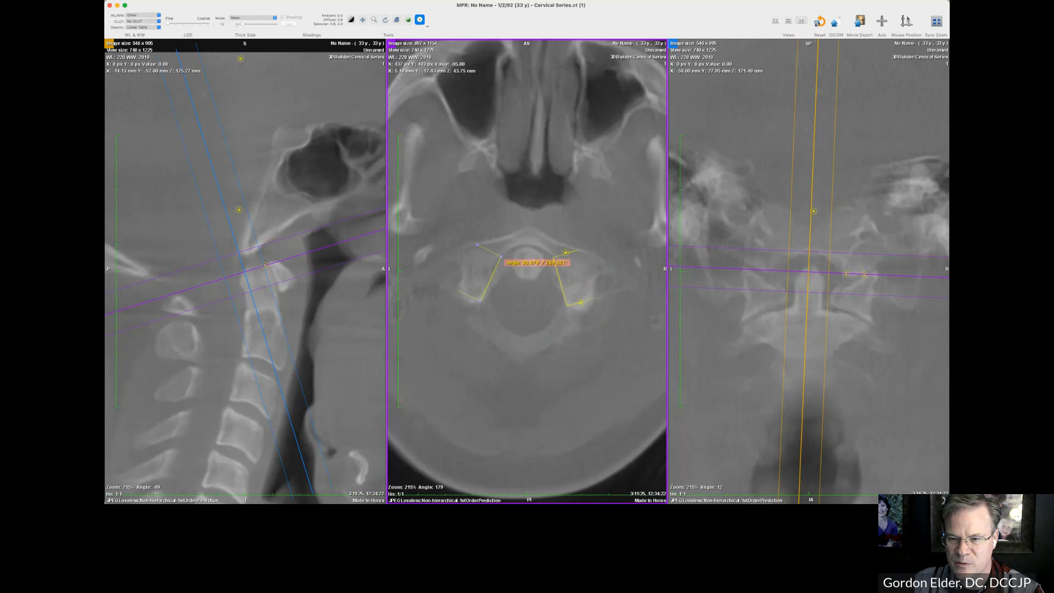
click(491, 251)
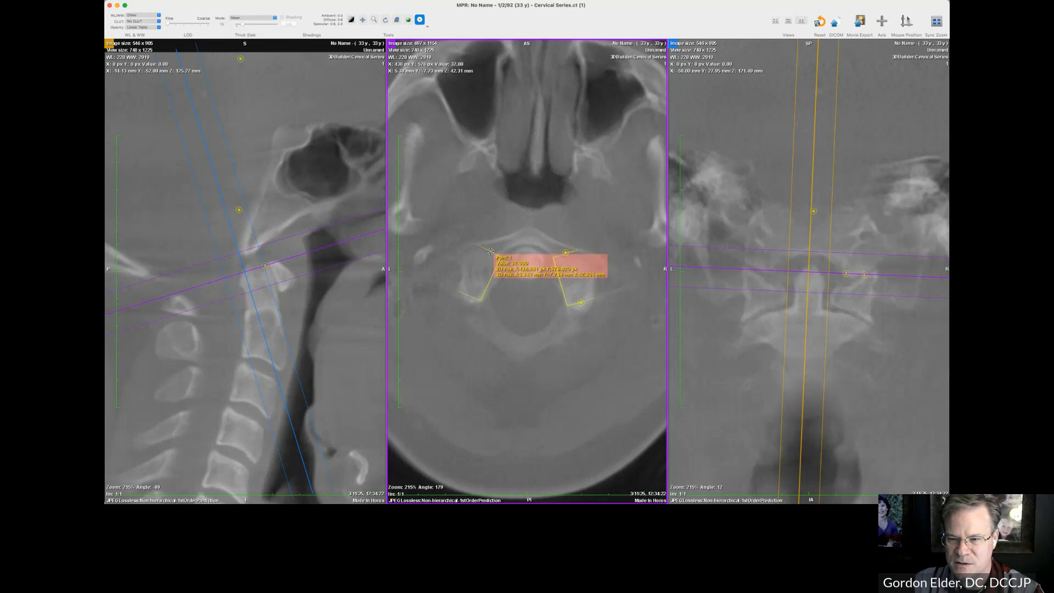
- Place a Point ROI at the midpoint of the left lateral mass's posterior angle arm and check the four atlas points through neighbouring axial slices
click(467, 307)
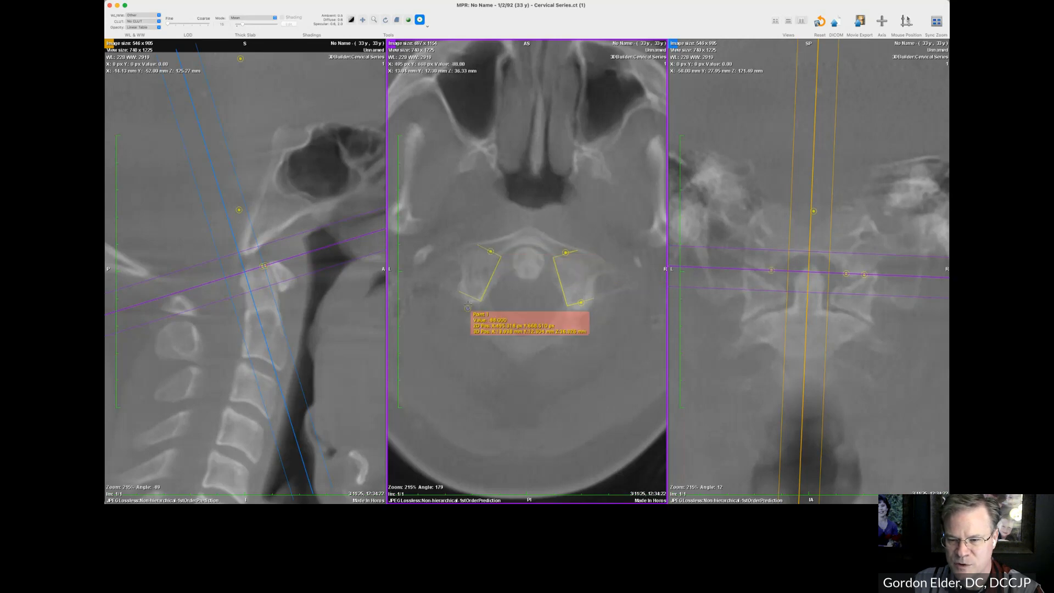
drag(467, 307, 470, 296)
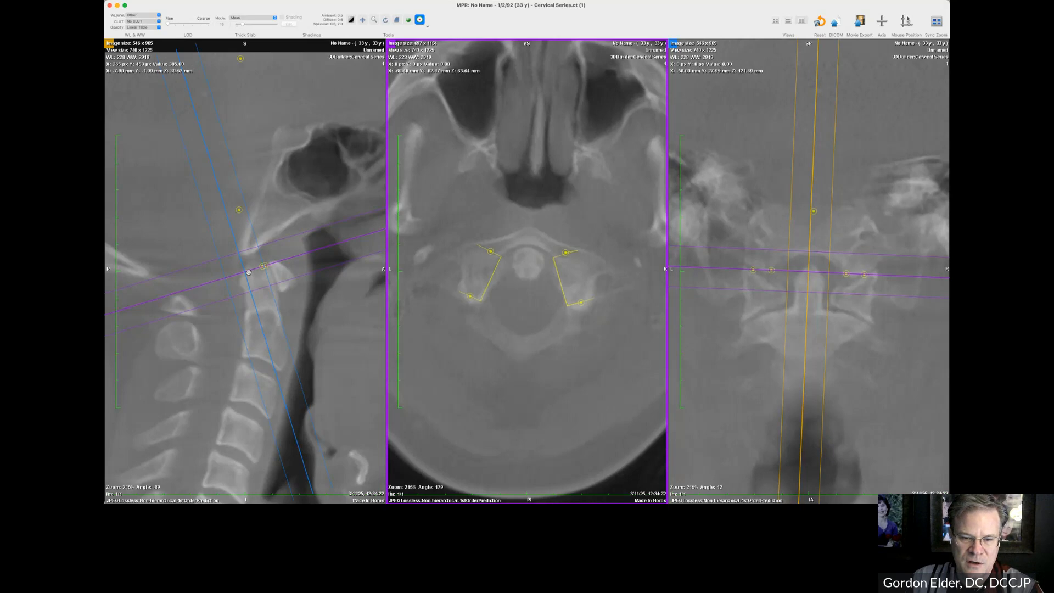
scroll(564, 367, up, 2)
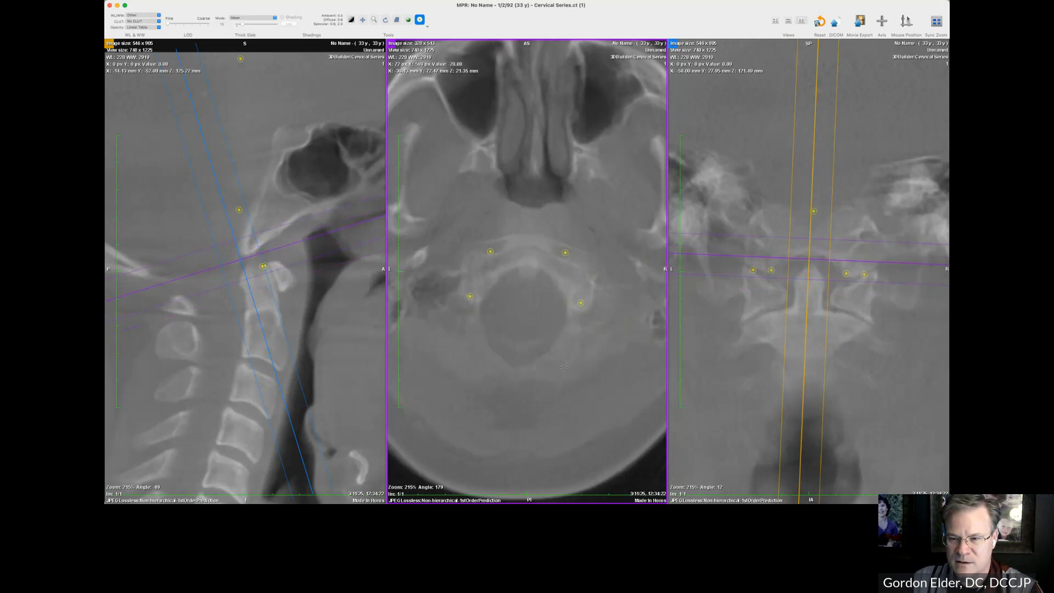
scroll(564, 367, down, 3)
scroll(564, 367, up, 4)
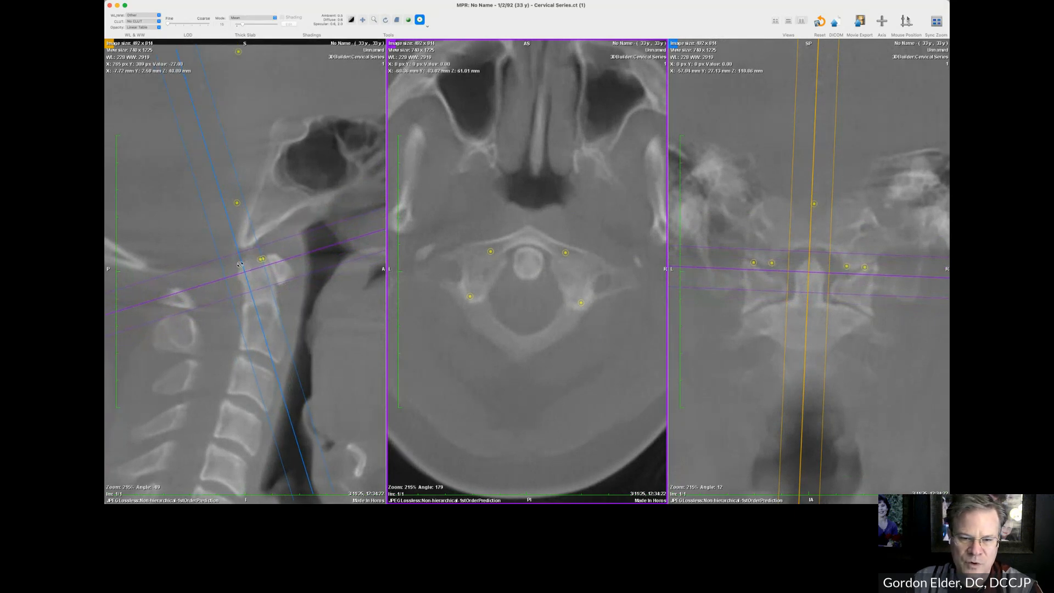
- Recentre the MPR axes on the skull reference point in the sagittal view and rotate the axial plane until it runs level
drag(243, 273, 237, 204)
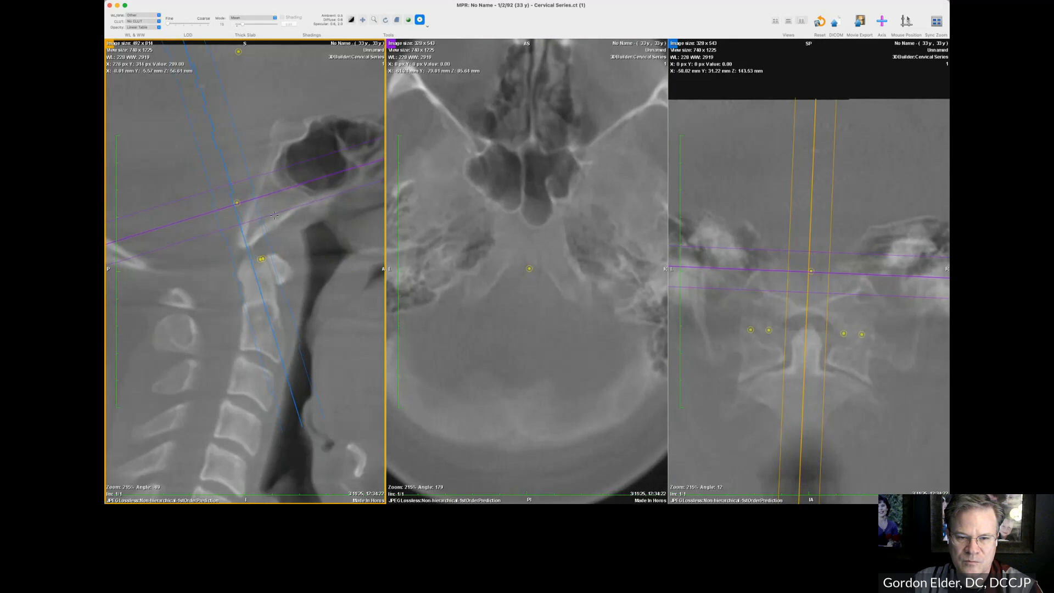
drag(354, 240, 358, 272)
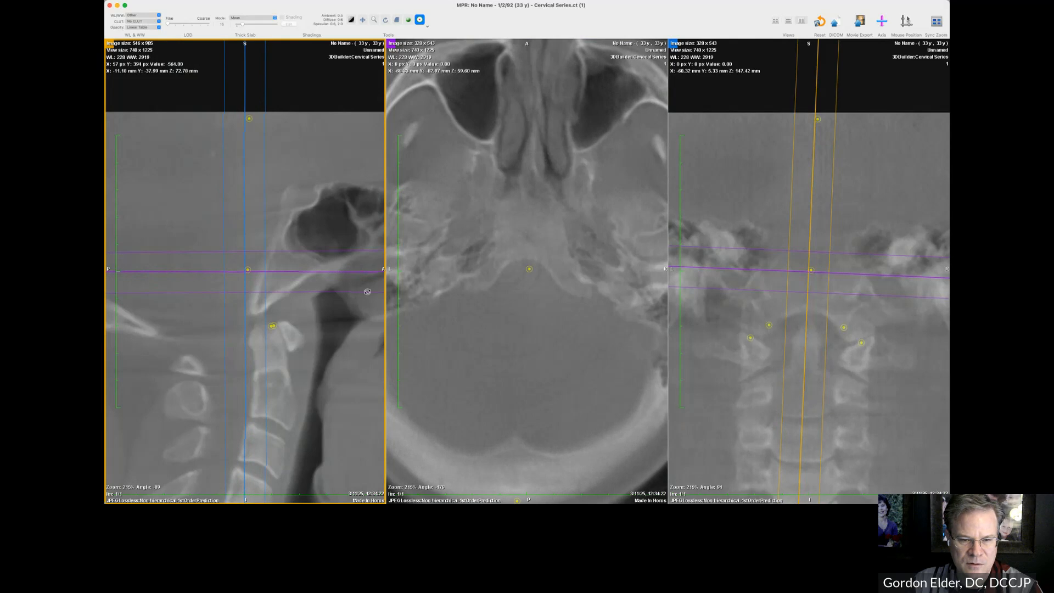
click(484, 347)
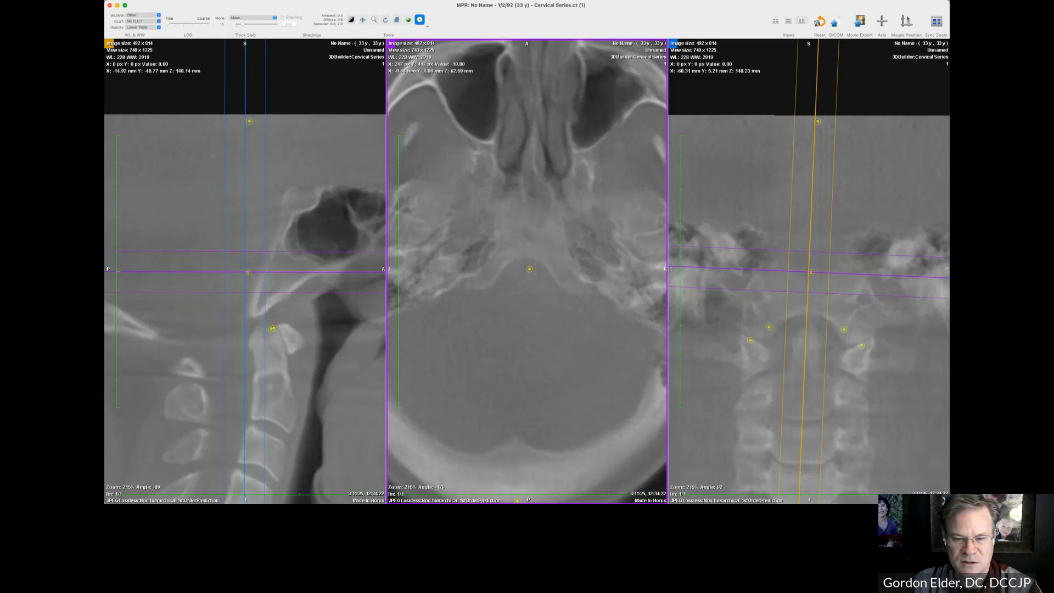
click(325, 336)
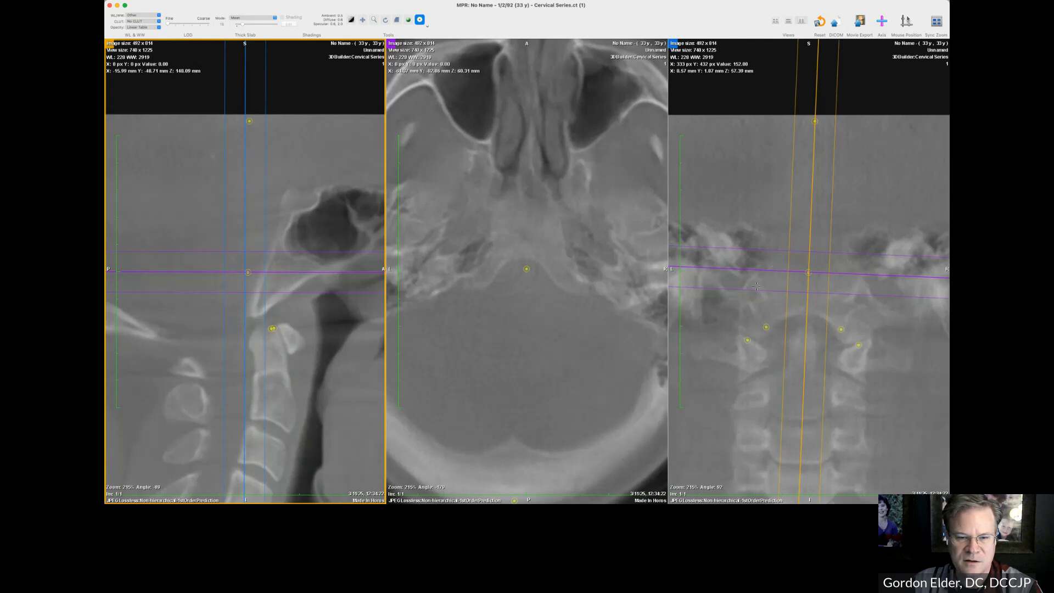
scroll(762, 287, down, 4)
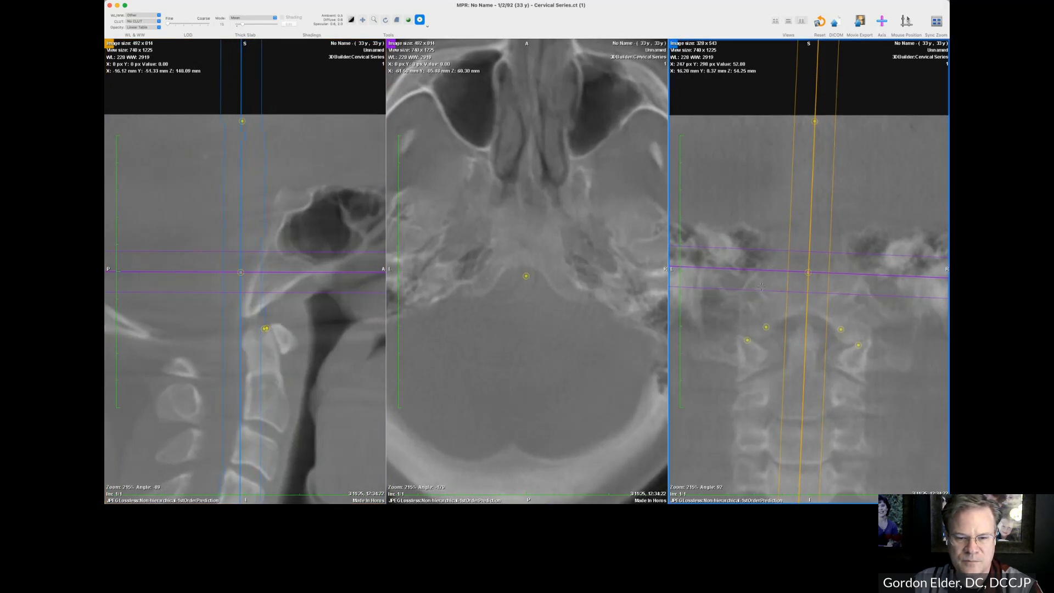
scroll(762, 287, down, 2)
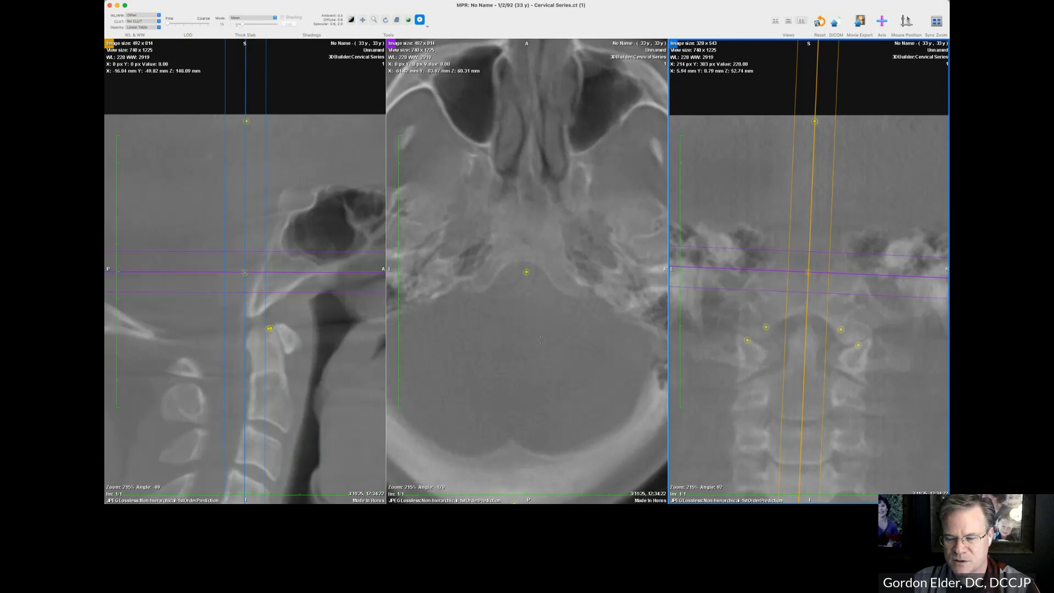
- Move the axial plane down from the skull base to the atlas lateral masses and display the axis lines with the whole head in view
scroll(541, 340, down, 5)
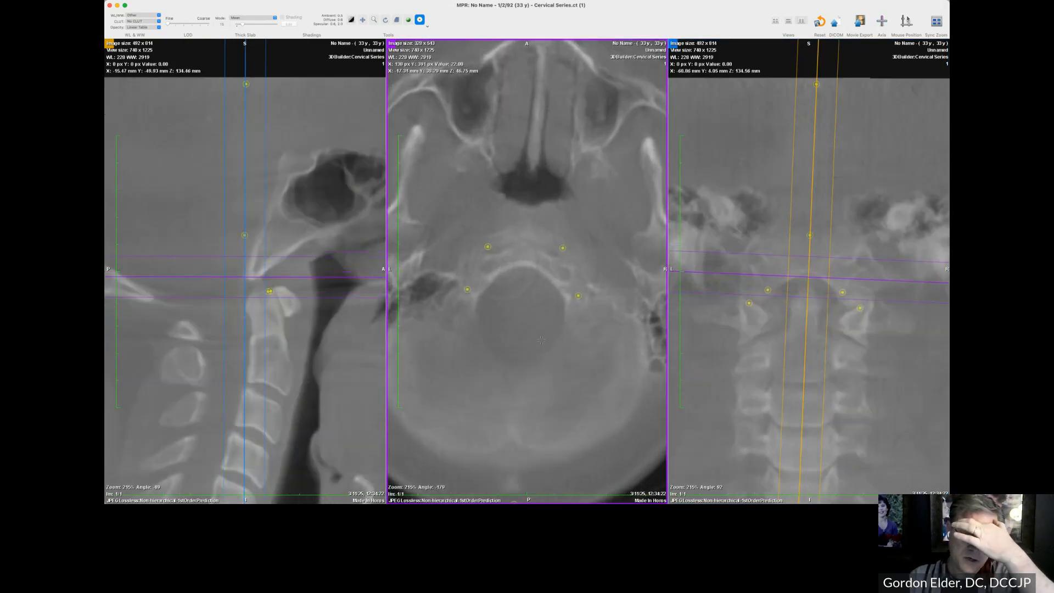
scroll(541, 340, up, 2)
scroll(541, 340, down, 1)
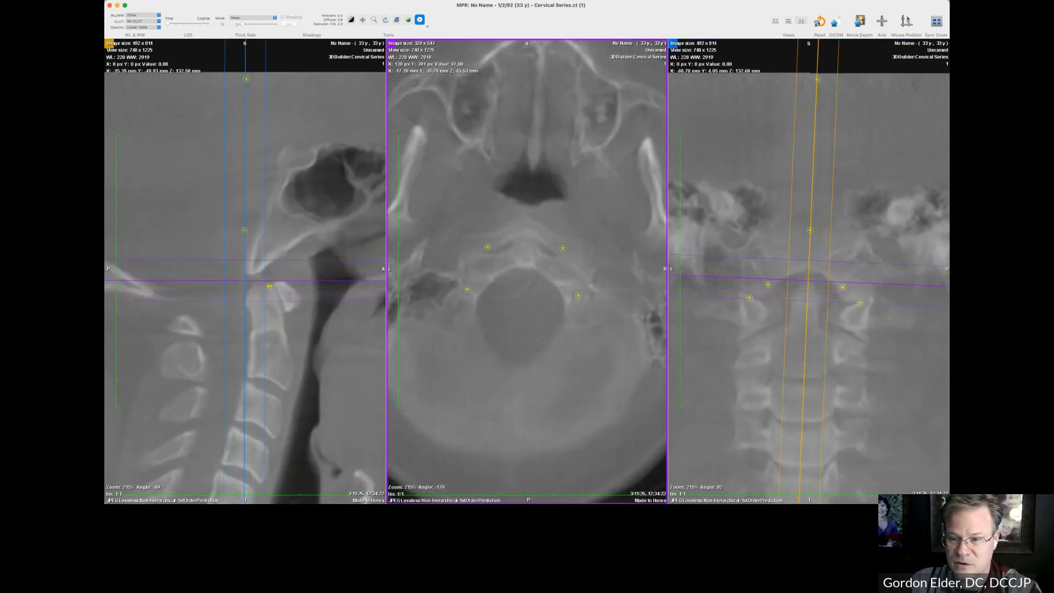
scroll(541, 340, down, 2)
scroll(541, 340, down, 6)
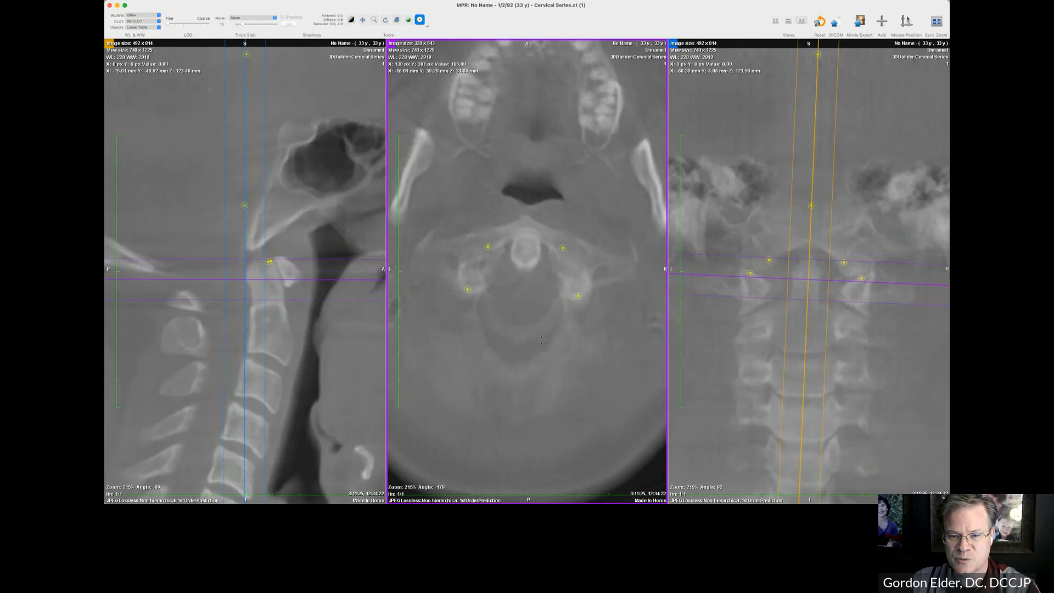
scroll(541, 340, down, 3)
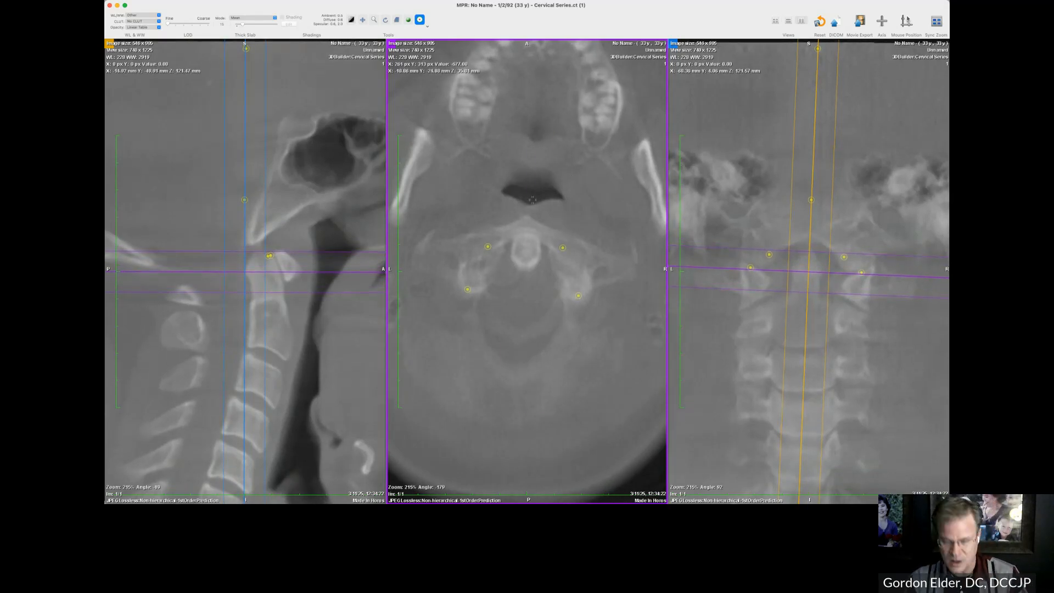
key(space)
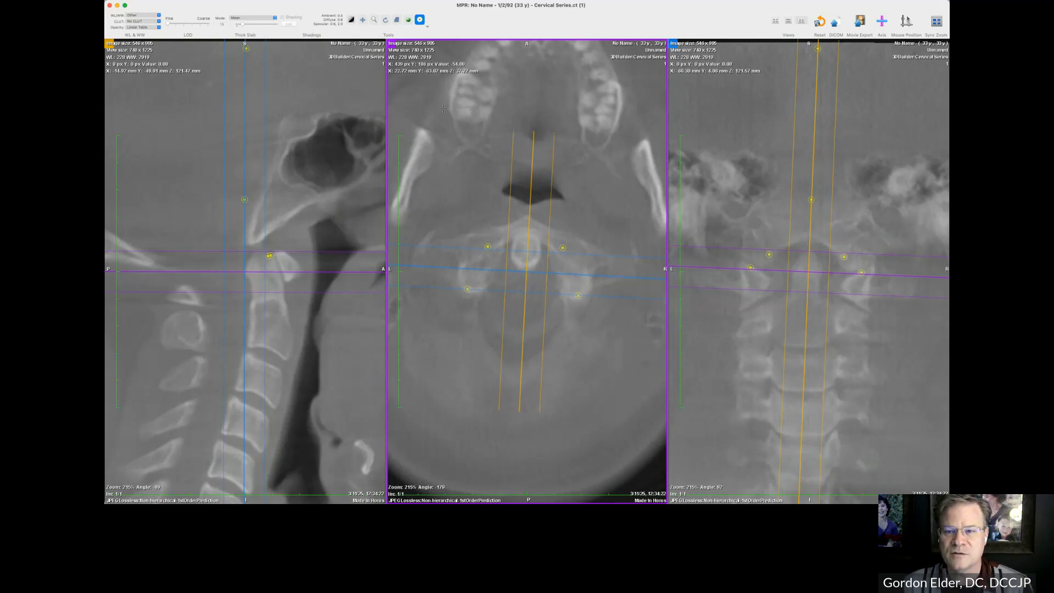
right_drag(442, 136, 446, 236)
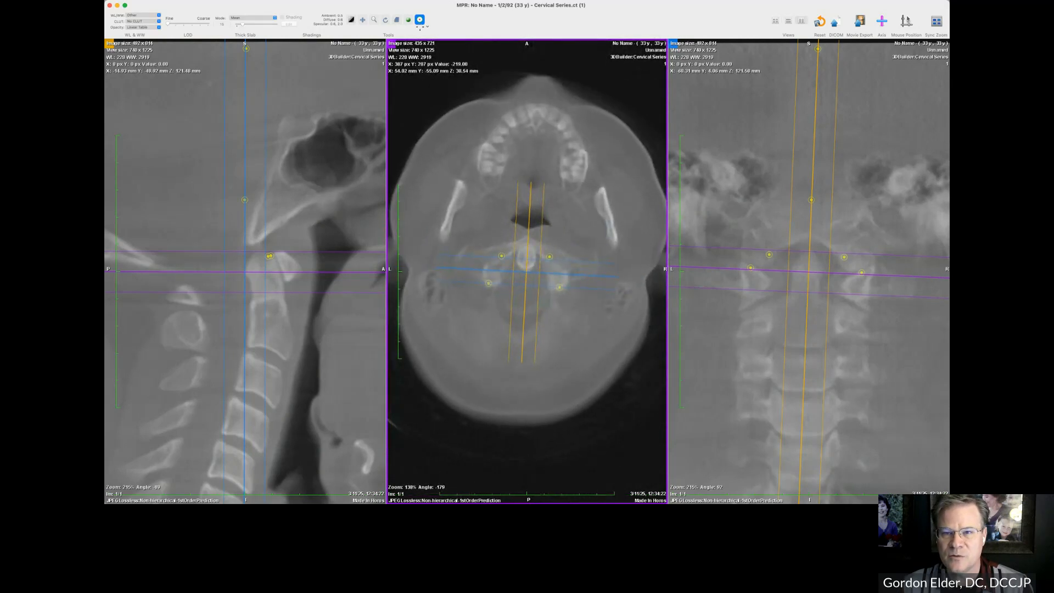
- Draw an angle through the left lateral mass's two points, with an anterior vertex and its second arm parallel to the sagittal axis line
click(427, 28)
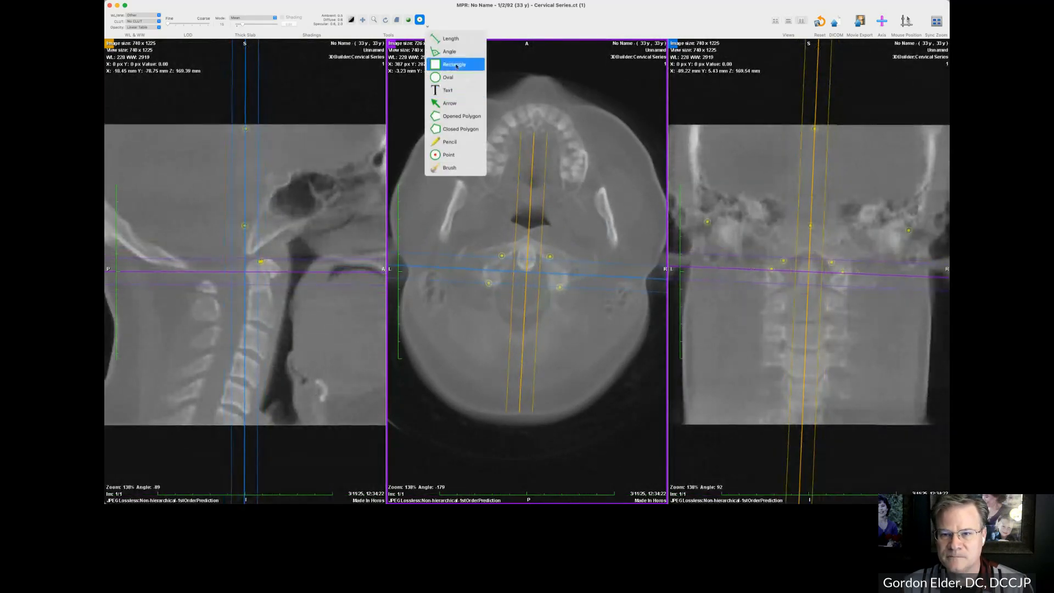
click(453, 51)
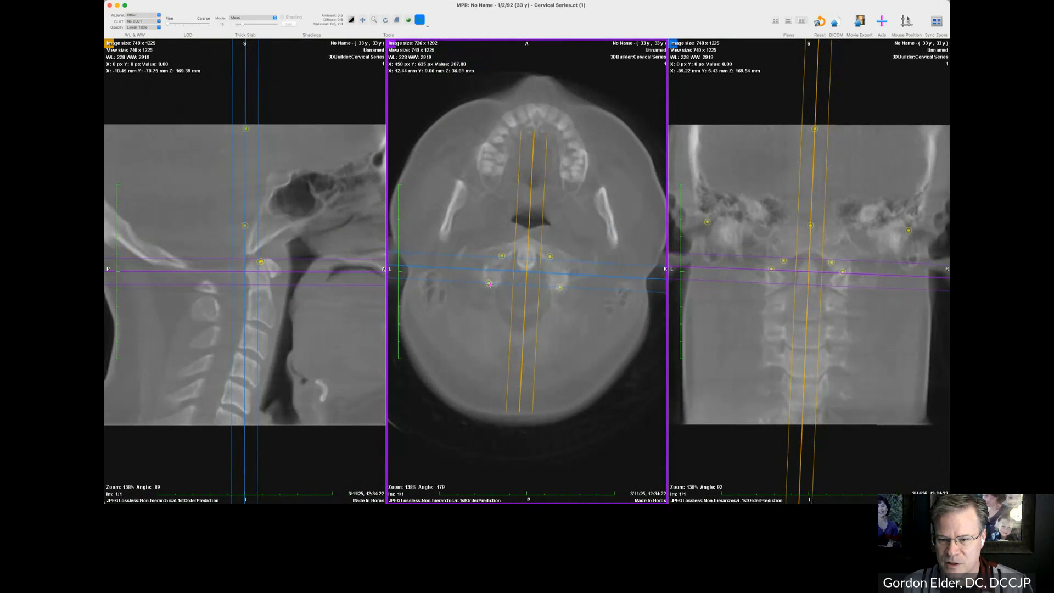
drag(489, 282, 516, 225)
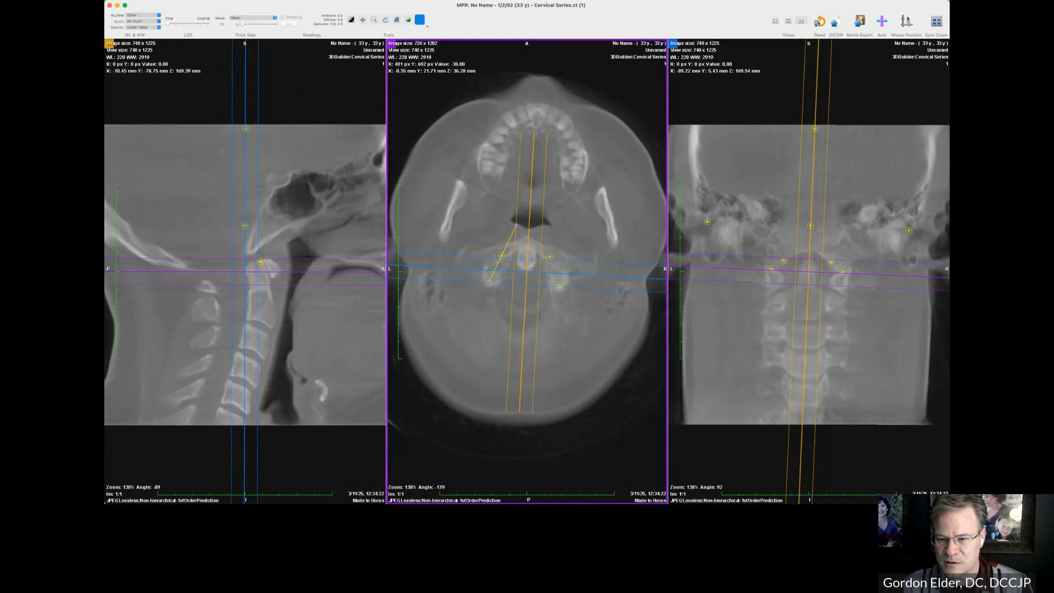
click(512, 306)
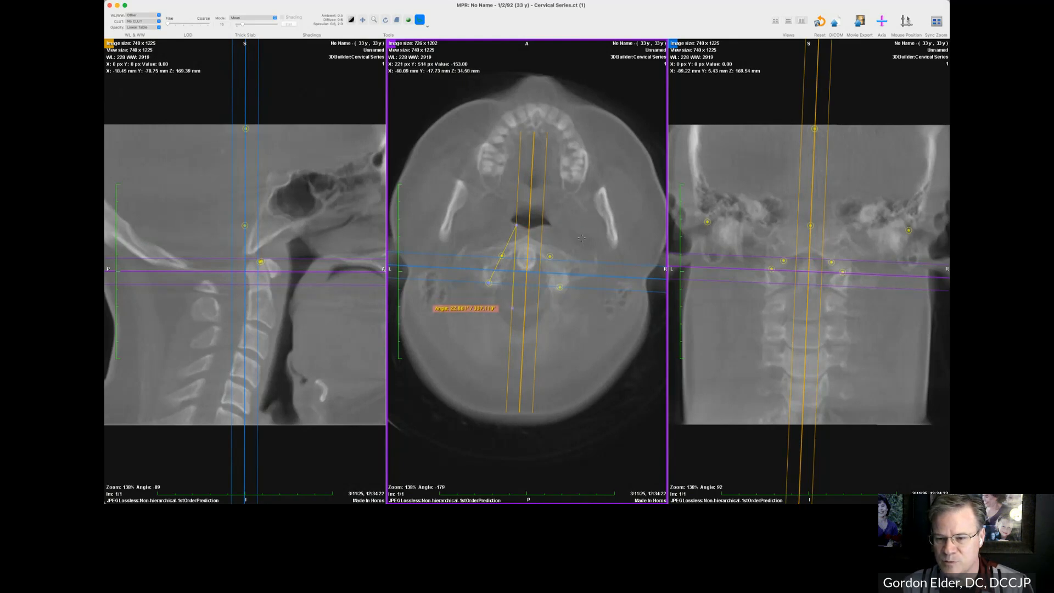
- Draw a matching angle through the right lateral mass's points, its second arm parallel to the sagittal axis line, and display both angle values
click(560, 287)
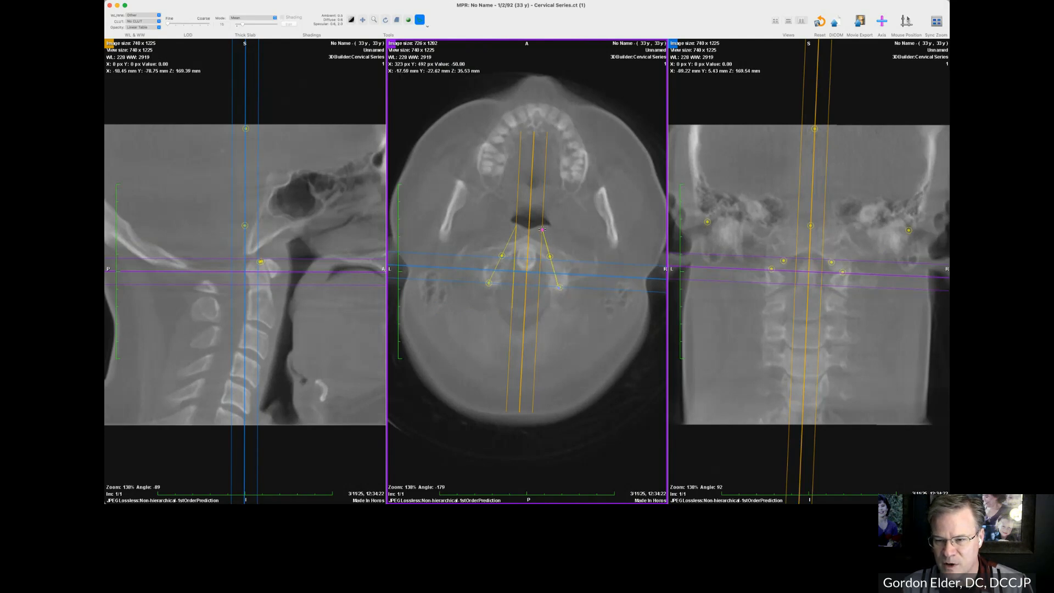
click(542, 230)
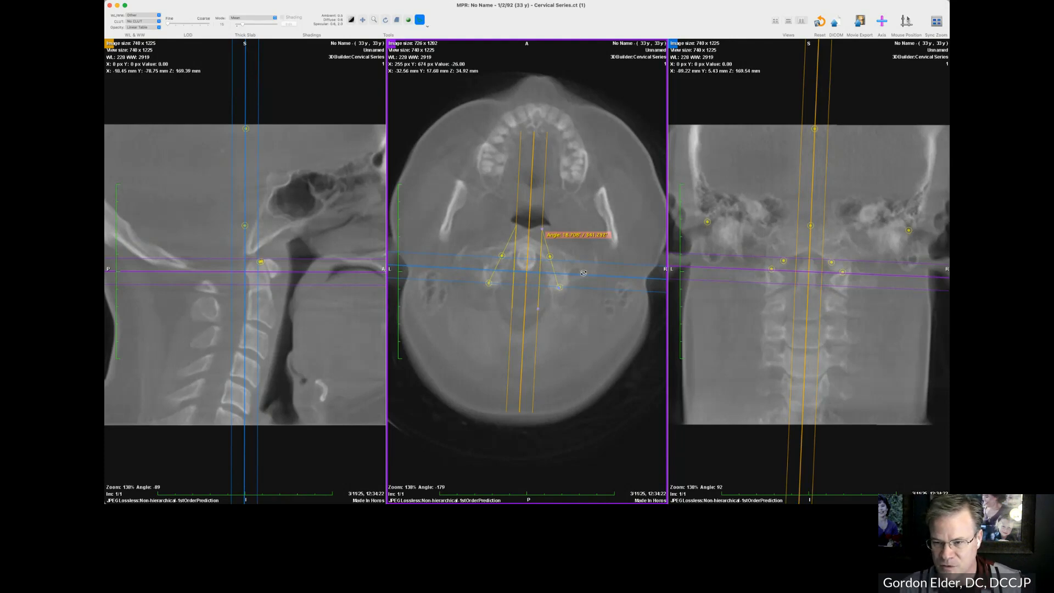
drag(580, 236, 581, 304)
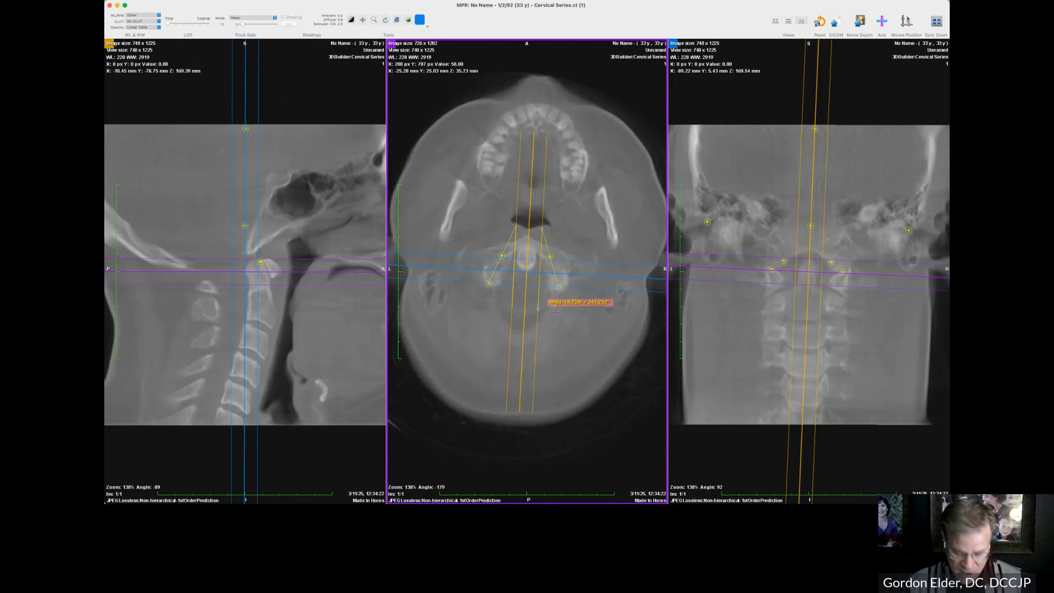
shift+click(514, 302)
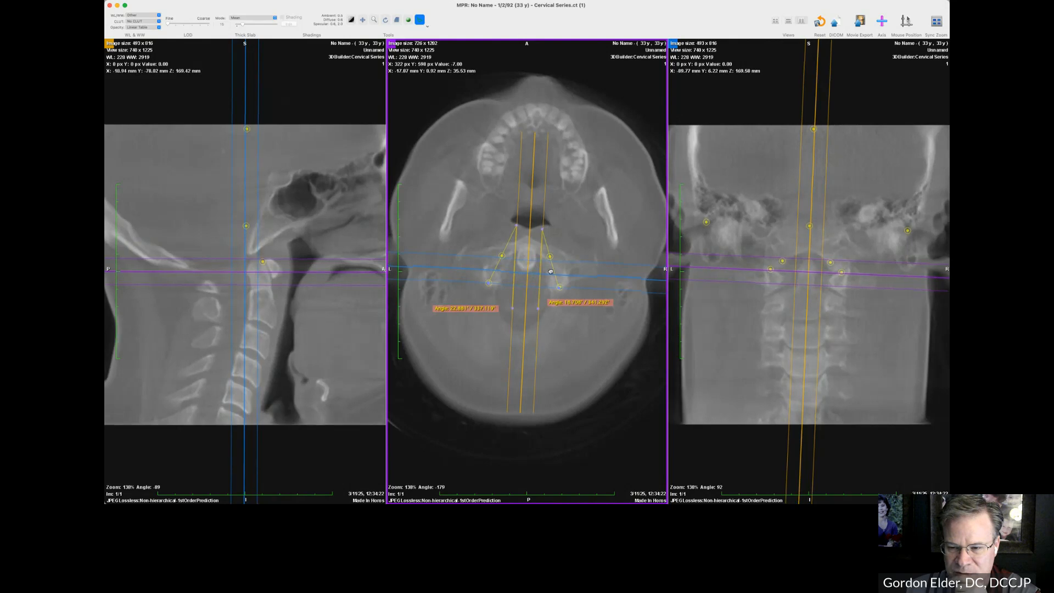
- Centre the MPR axes on the right lateral mass, rotate the sagittal plane through its two points, and enlarge that area
drag(543, 271, 554, 270)
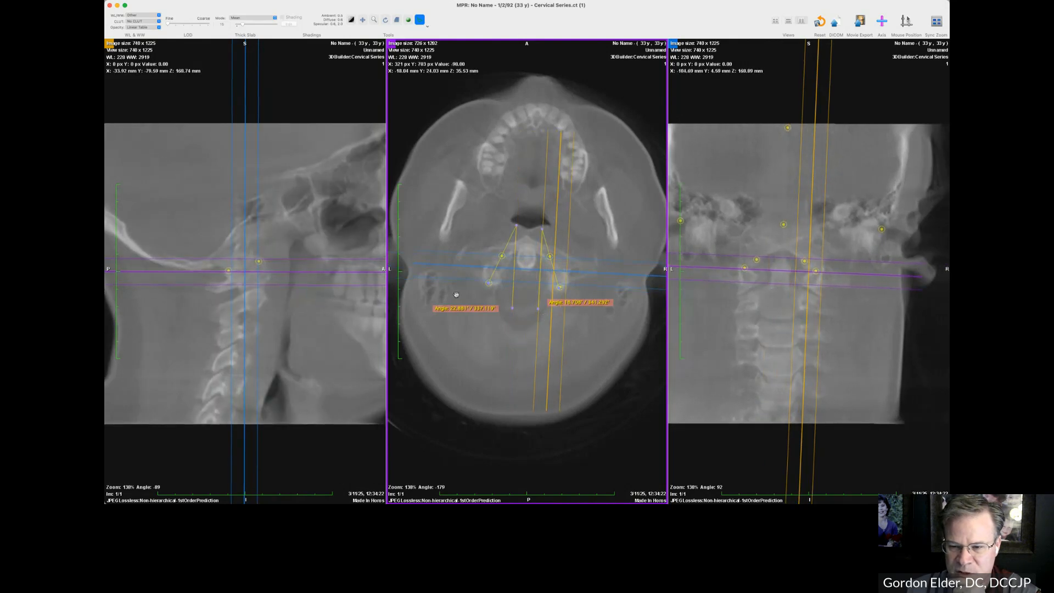
middle_drag(459, 267, 434, 268)
drag(434, 268, 433, 297)
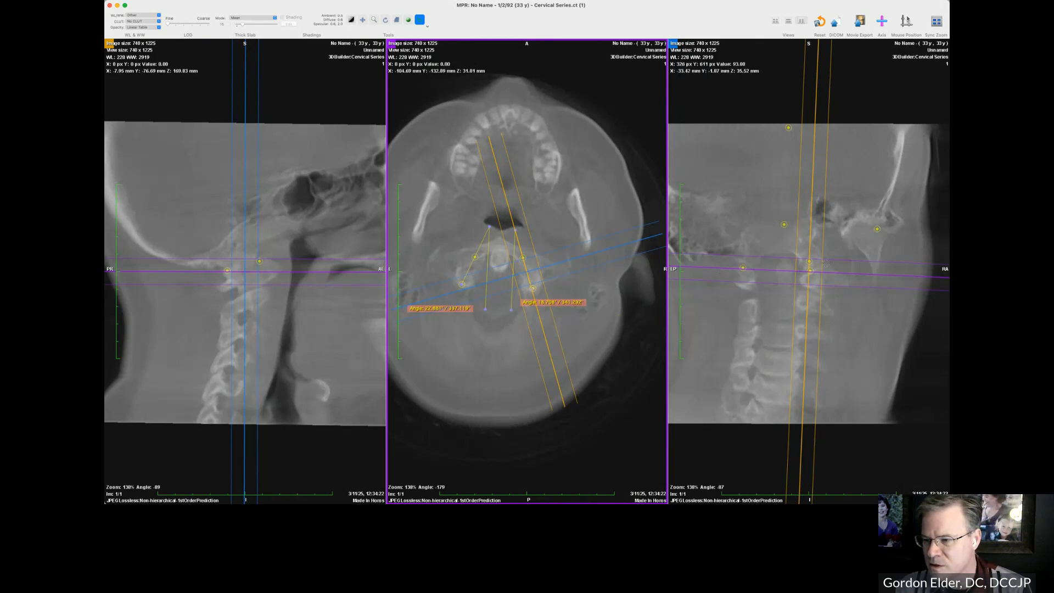
right_drag(749, 392, 709, 71)
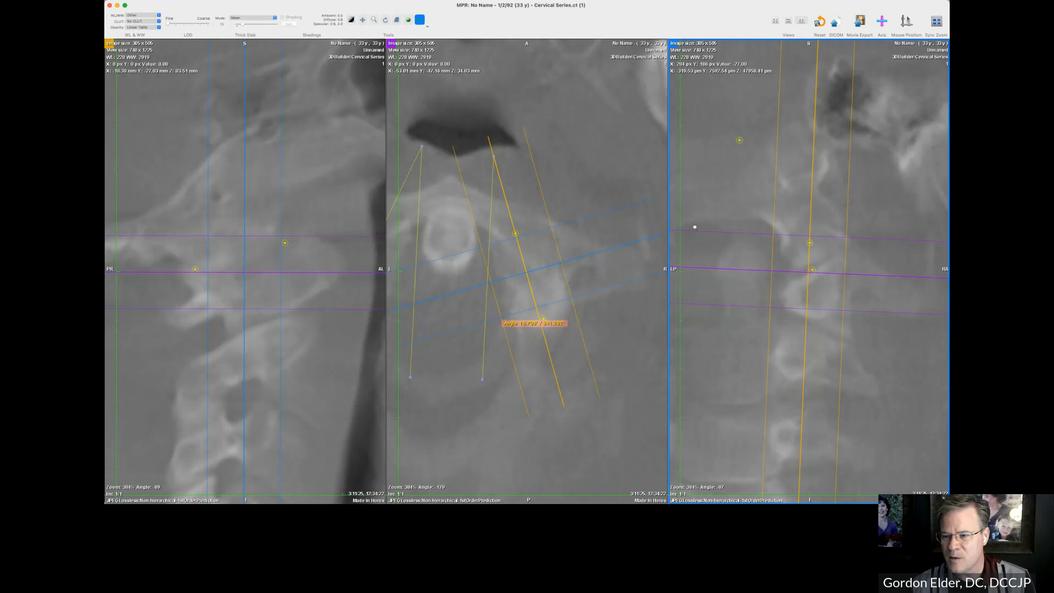
right_drag(694, 227, 714, 361)
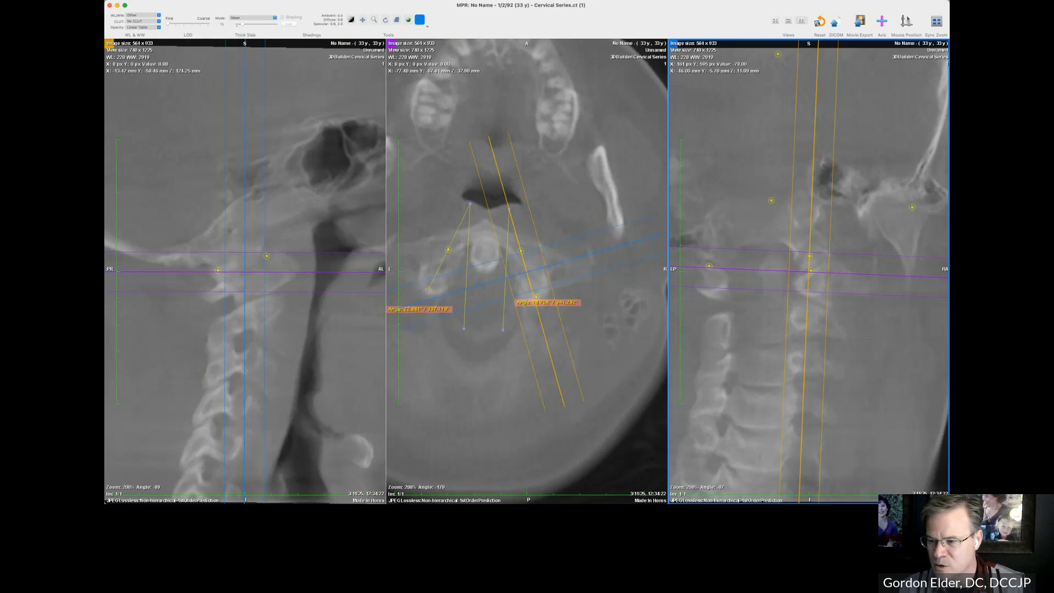
right_drag(869, 206, 859, 127)
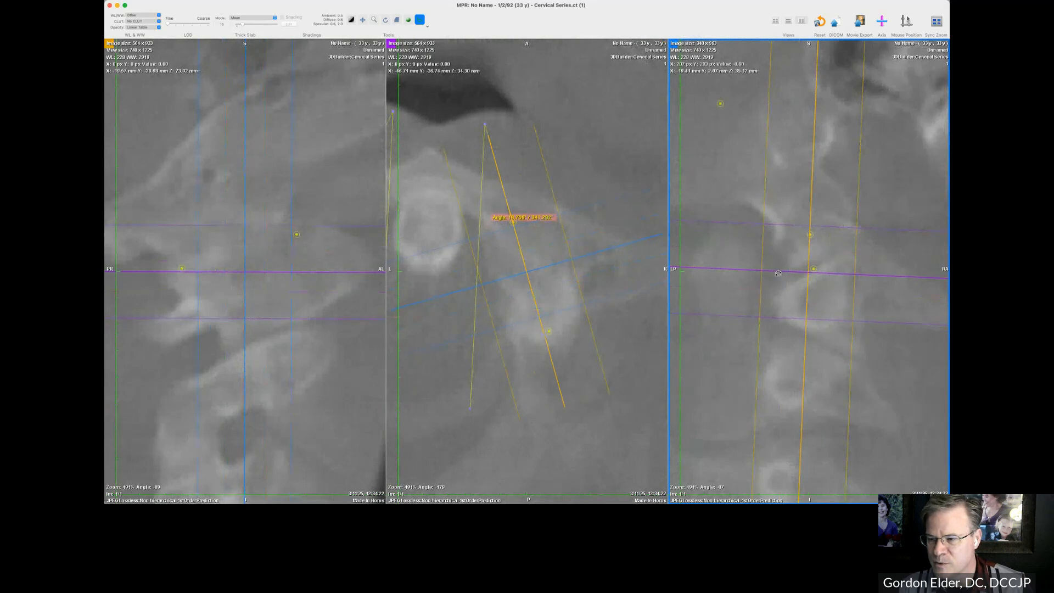
- Draw an angle along the right lateral mass's upper joint surface in the coronal view, with its vertex at the lateral end
key(space)
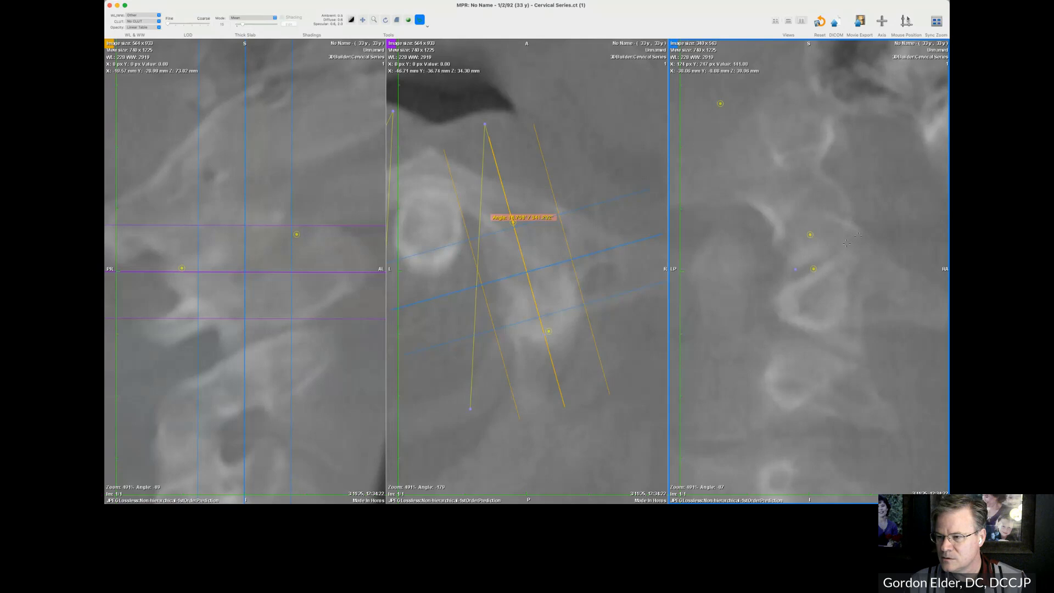
click(846, 244)
click(759, 253)
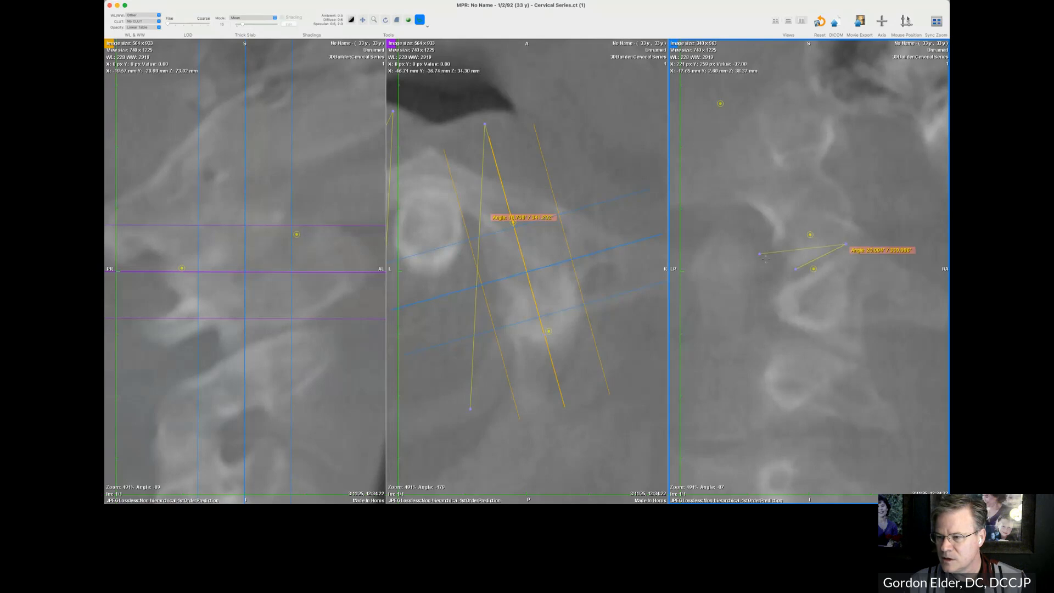
- Reposition the coronal angle over the right atlas joint, set its free arm parallel to the axial axis line, and move its label clear
drag(766, 253, 719, 327)
key(space)
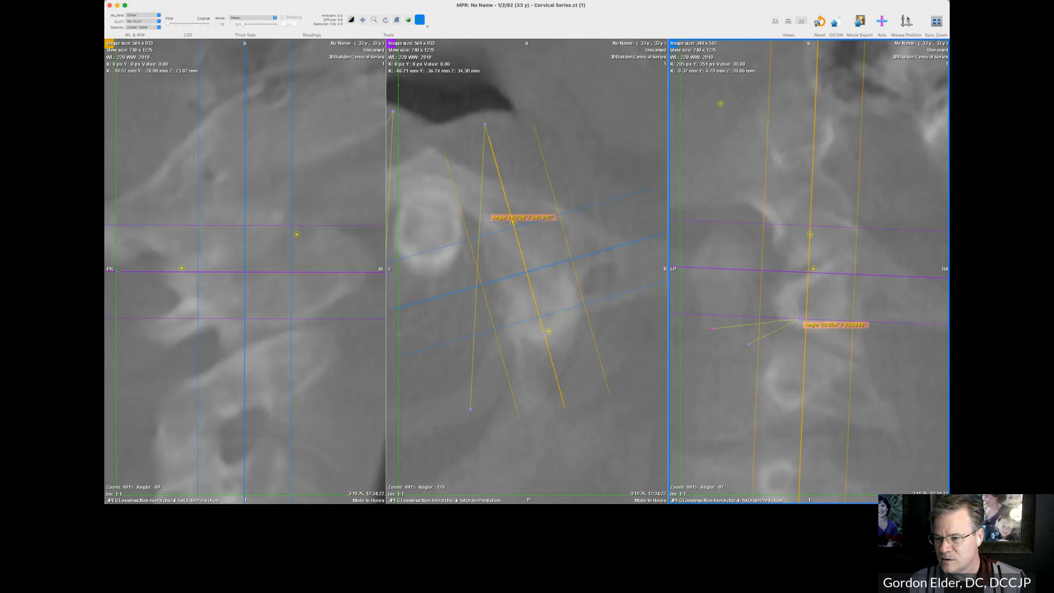
drag(713, 328, 756, 227)
drag(902, 236, 765, 187)
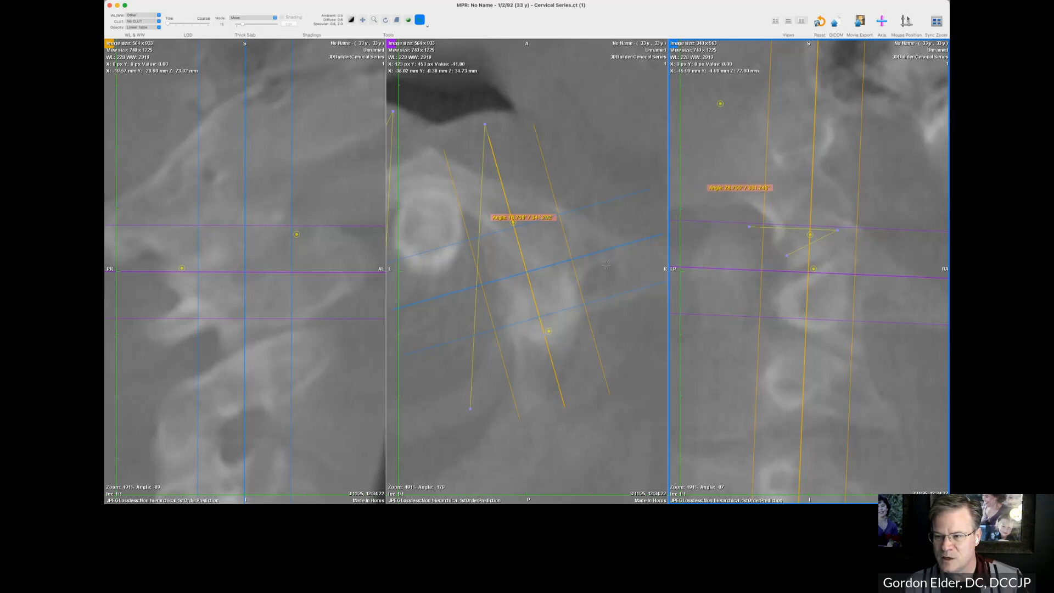
- Draw an angle along the right lateral mass's upper joint surface in the sagittal view, with its vertex at the posterior end
click(219, 300)
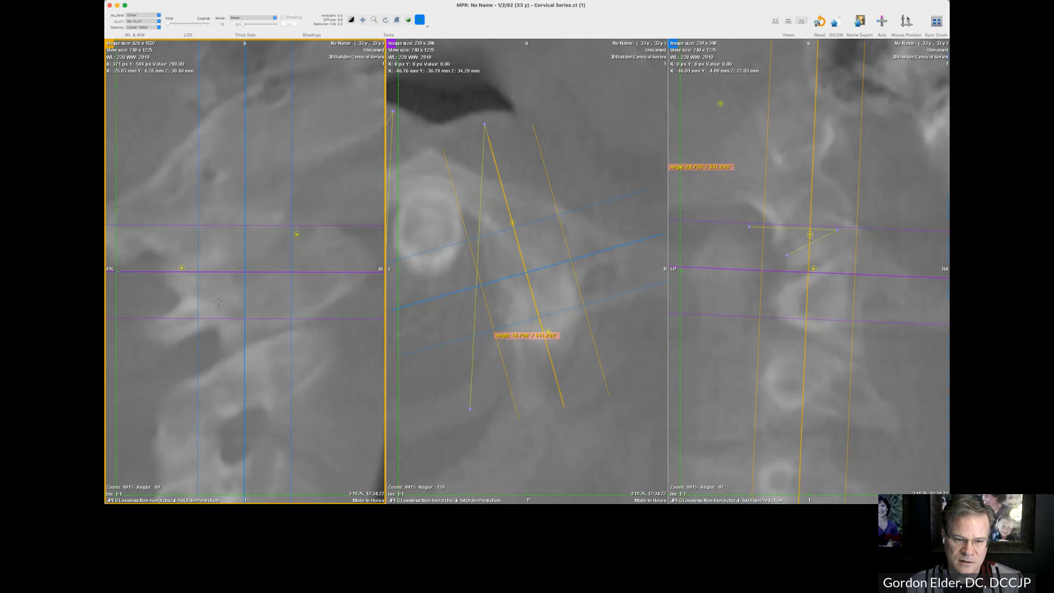
key(space)
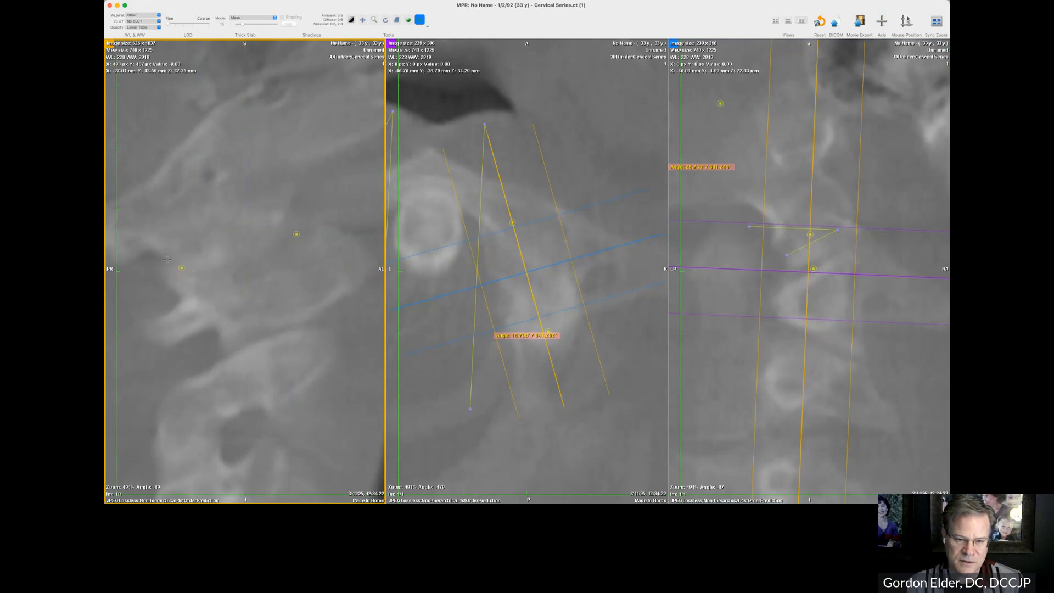
click(196, 272)
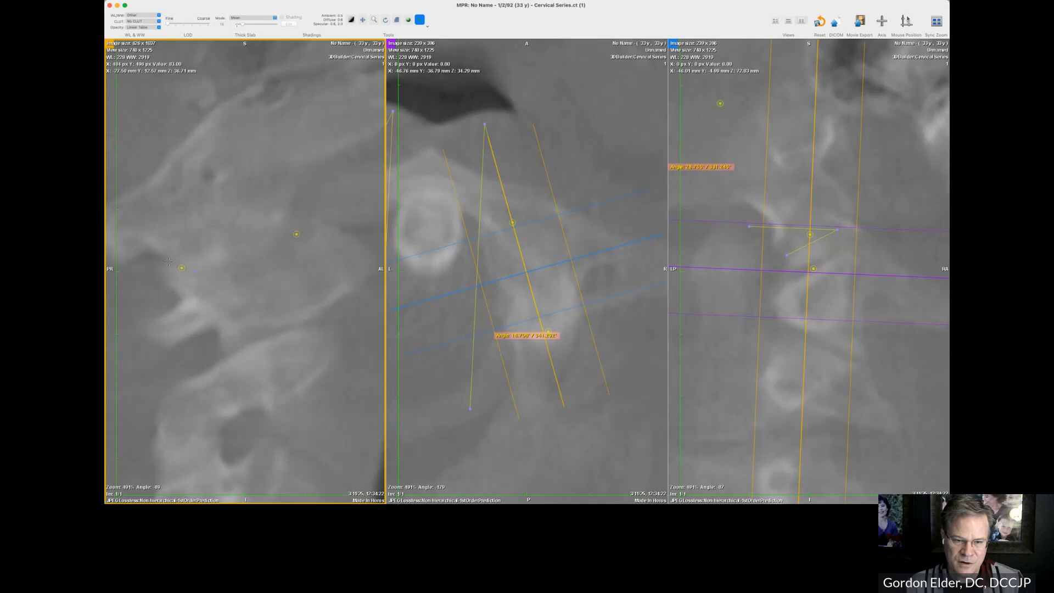
click(169, 262)
click(219, 254)
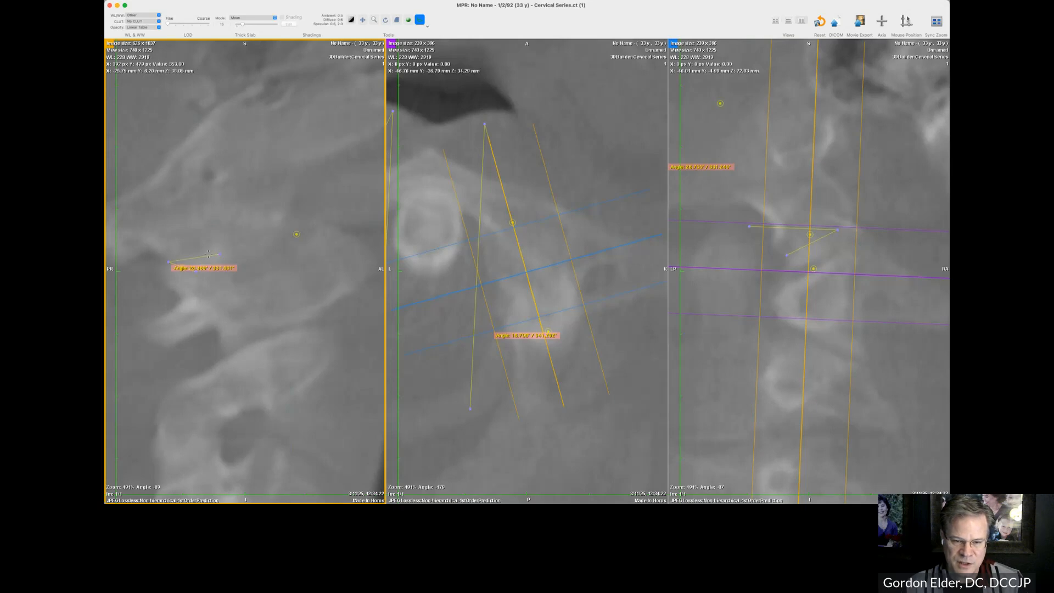
- Align the sagittal angle's free arm parallel to the axial axis line, reposition the angle over the right joint, and move its label clear
drag(208, 255, 212, 301)
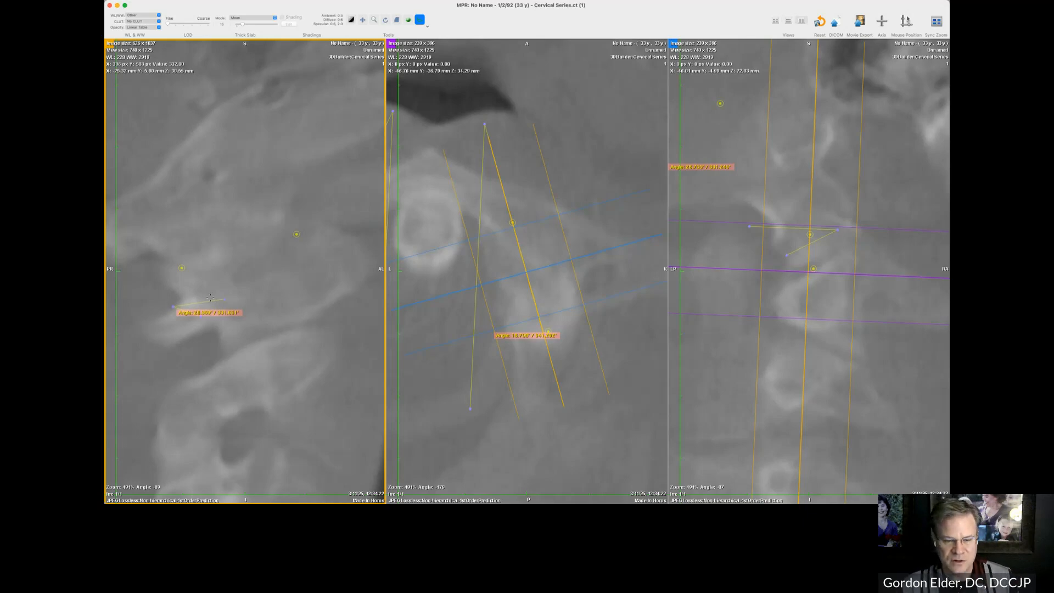
drag(210, 297, 168, 219)
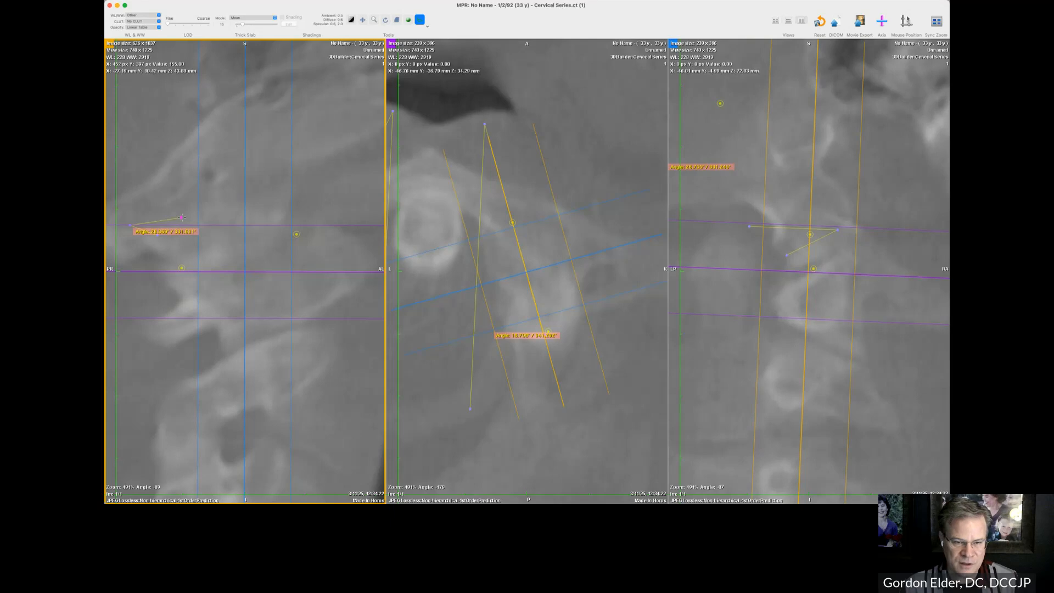
mouse_move(182, 218)
mouse_down()
mouse_move(173, 238)
mouse_move(214, 251)
mouse_move(178, 208)
mouse_up()
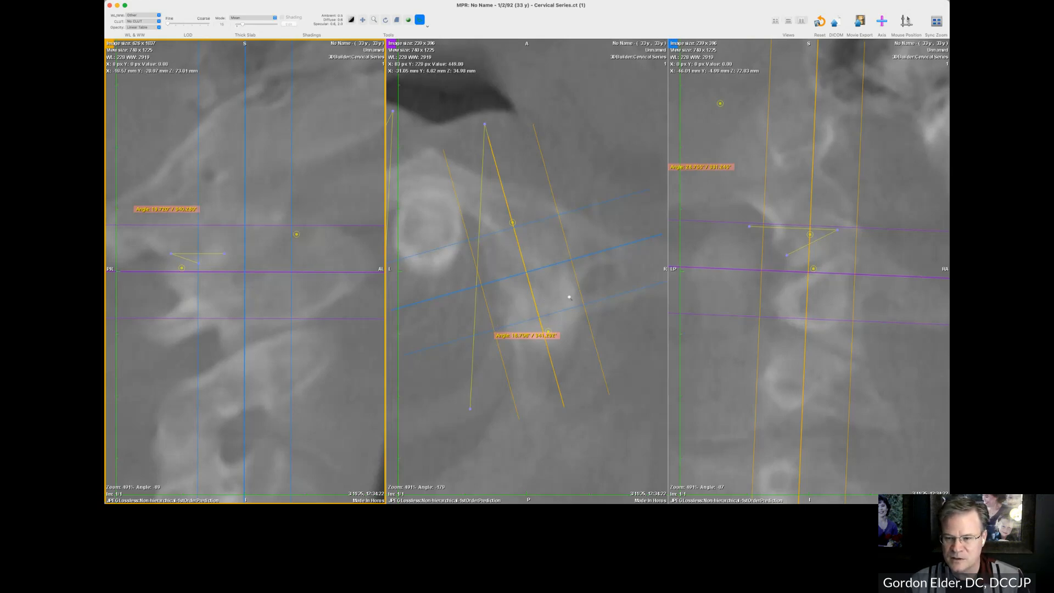
- Centre the MPR axes on the left lateral mass, rotate the sagittal plane through its two points, and enlarge that area
right_drag(566, 400, 571, 442)
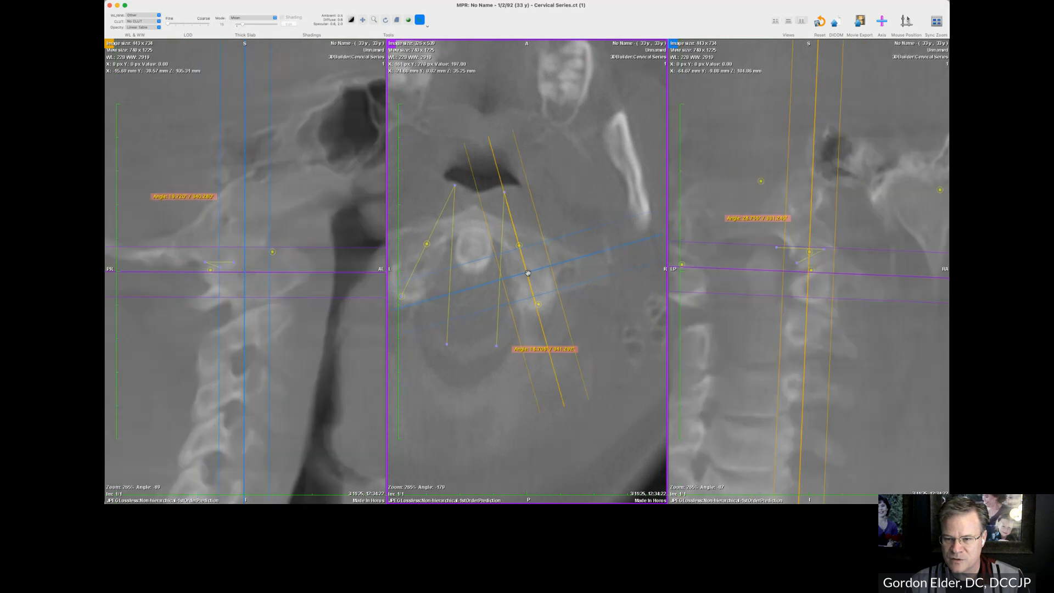
drag(528, 273, 419, 263)
drag(507, 271, 616, 280)
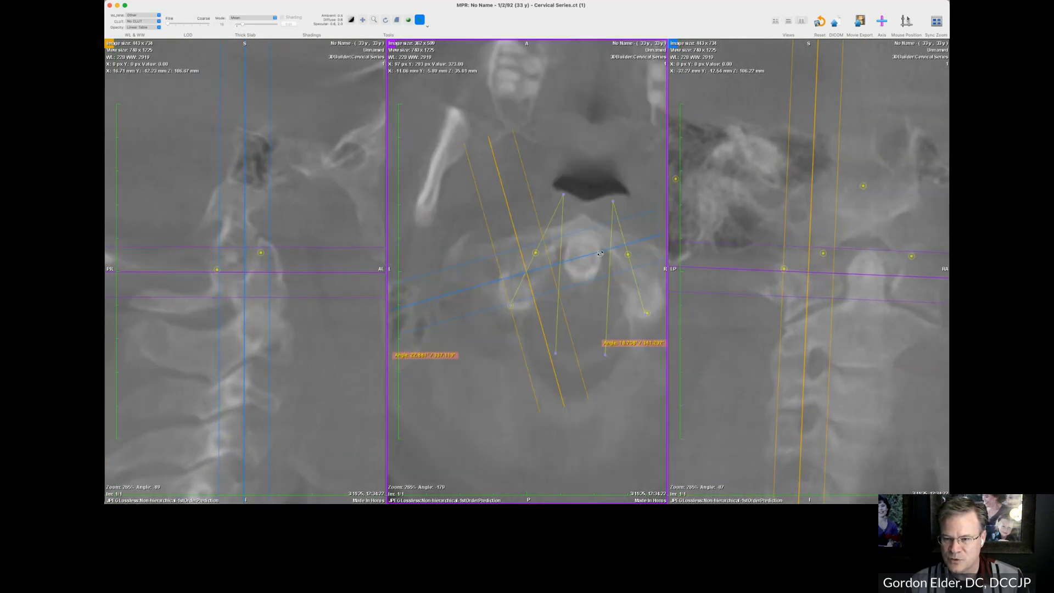
drag(653, 292, 619, 318)
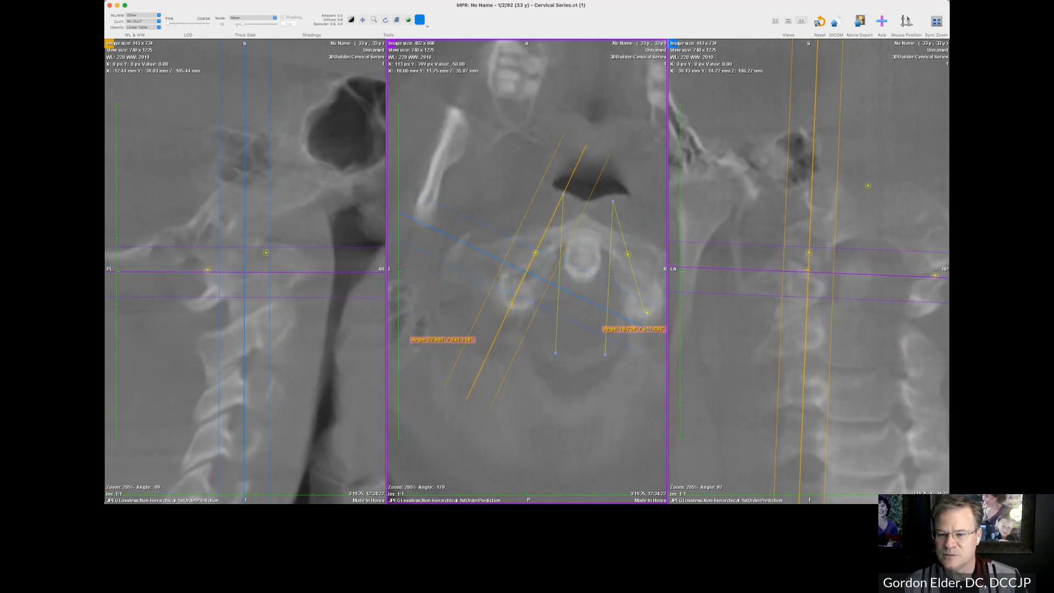
right_drag(744, 291, 762, 133)
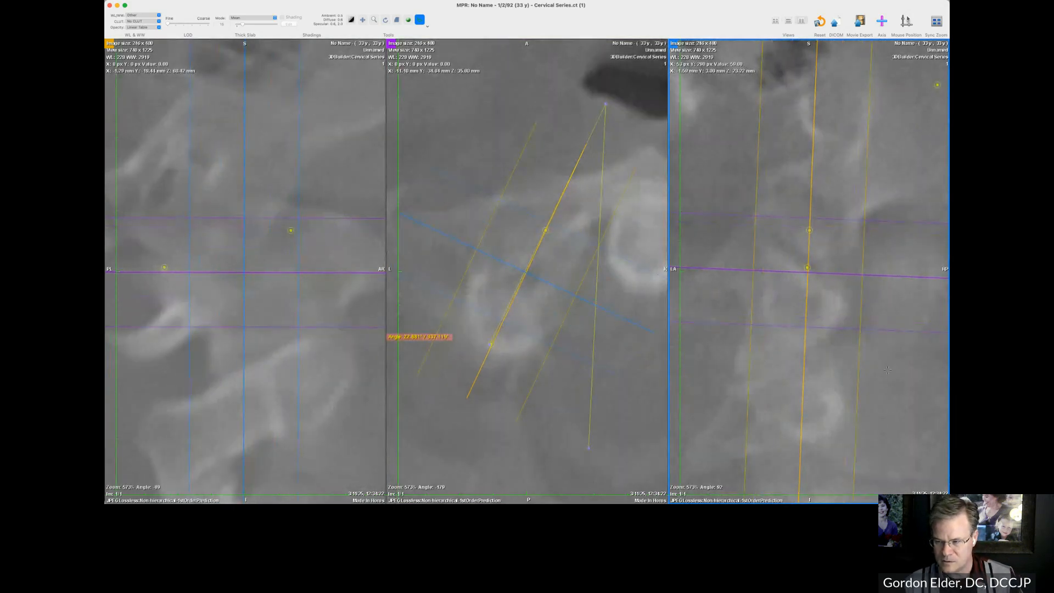
- Draw an angle on the left atlas joint in the coronal view, one arm parallel to the axial axis line, its label clear of the joint
key(space)
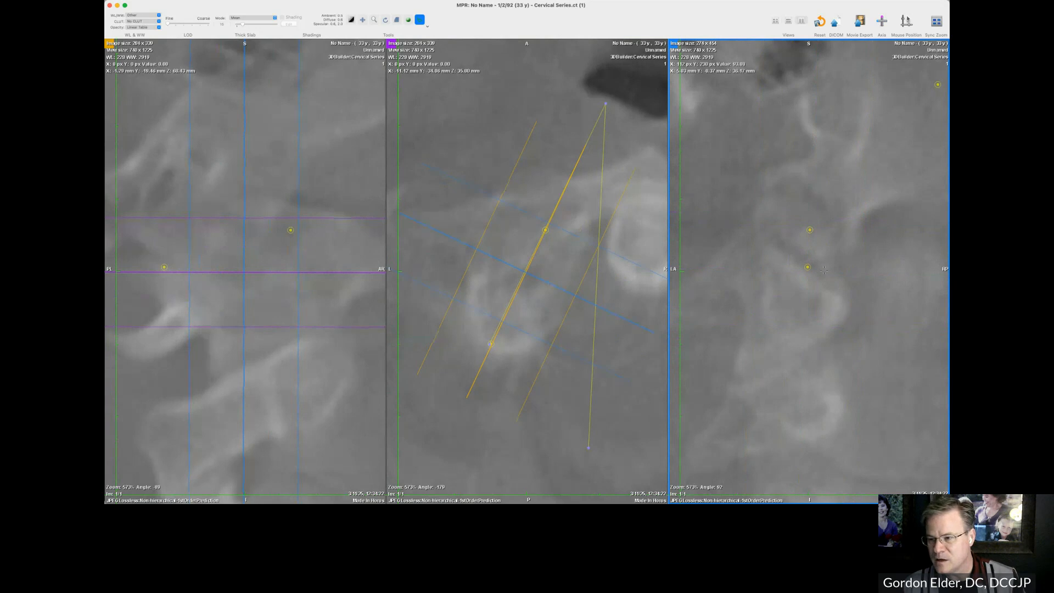
click(769, 231)
click(894, 235)
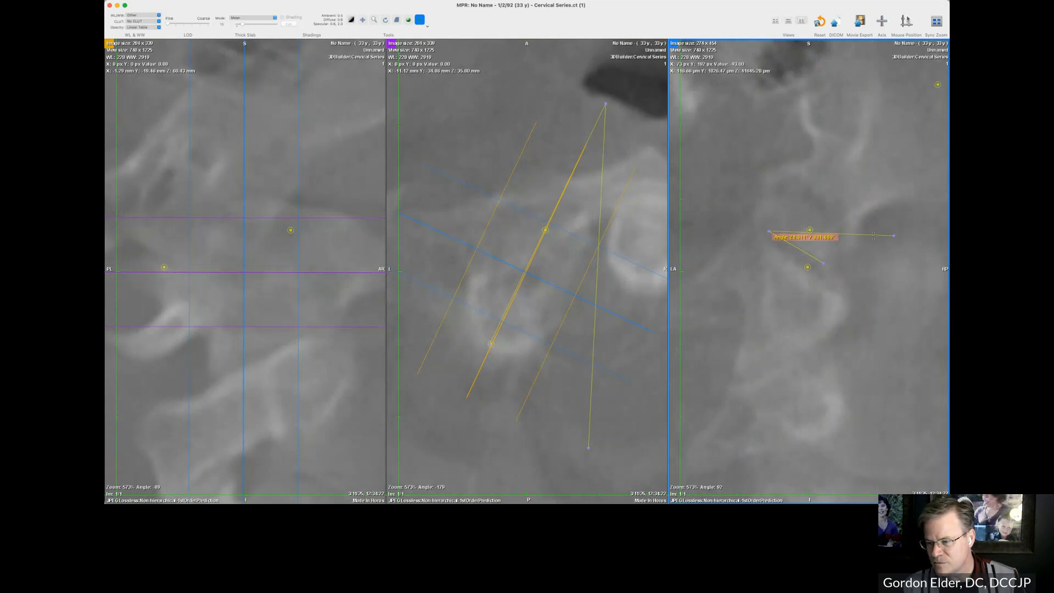
drag(872, 234, 859, 188)
key(space)
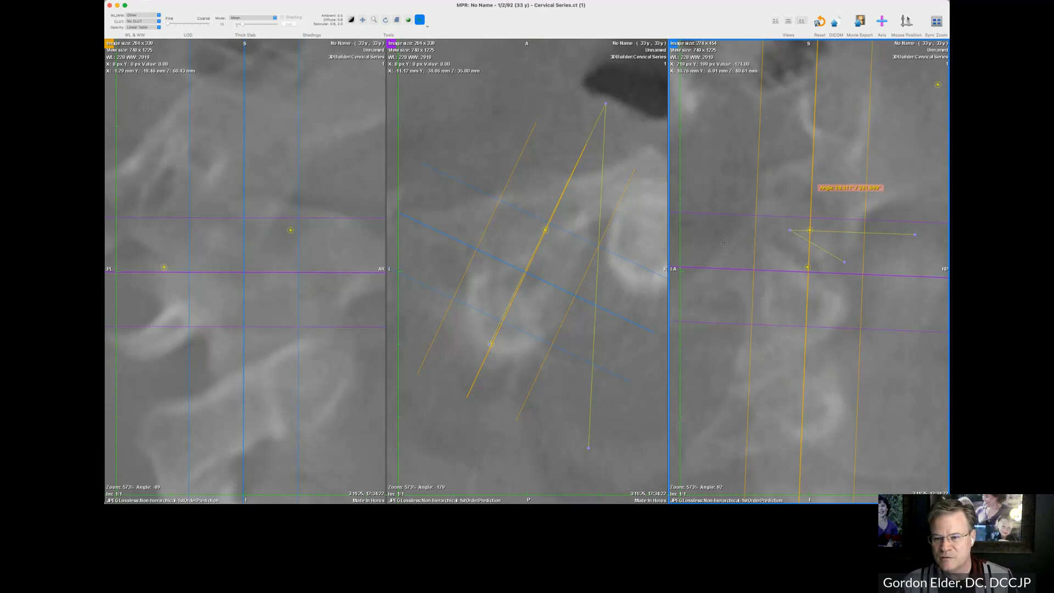
- Draw an angle along the left lateral mass's upper joint surface in the sagittal view, its free arm parallel to the axial axis line, label clear
click(208, 256)
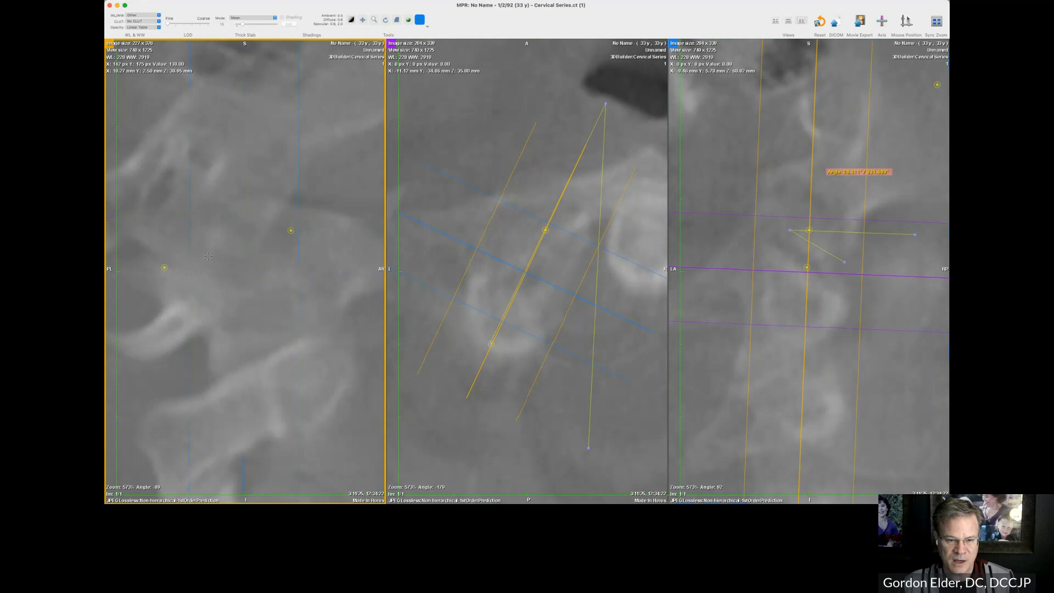
click(150, 249)
click(252, 244)
drag(220, 257, 209, 322)
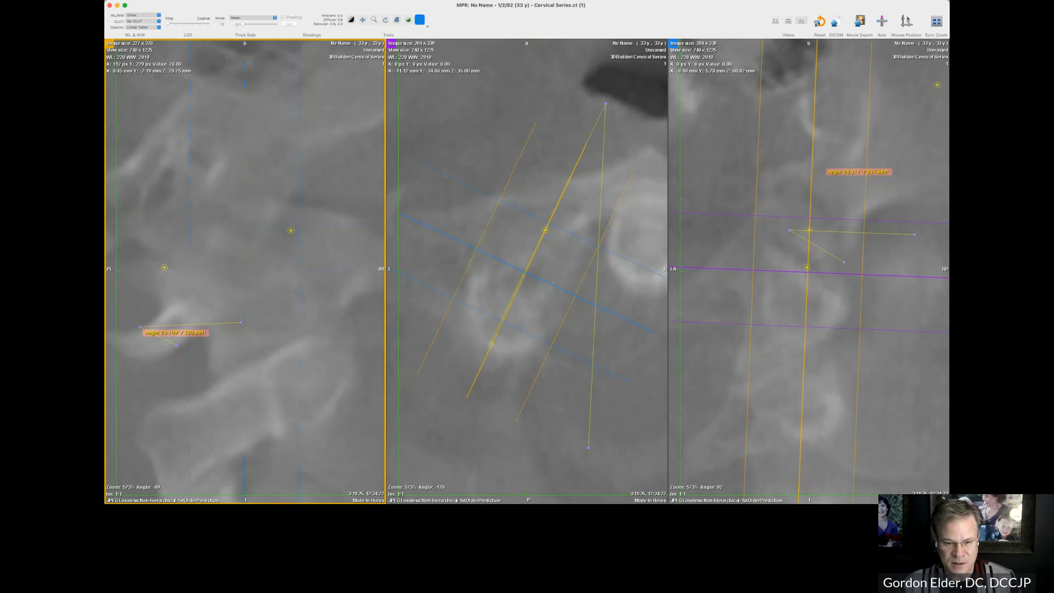
mouse_move(242, 323)
mouse_down()
mouse_move(209, 317)
mouse_move(221, 326)
mouse_up()
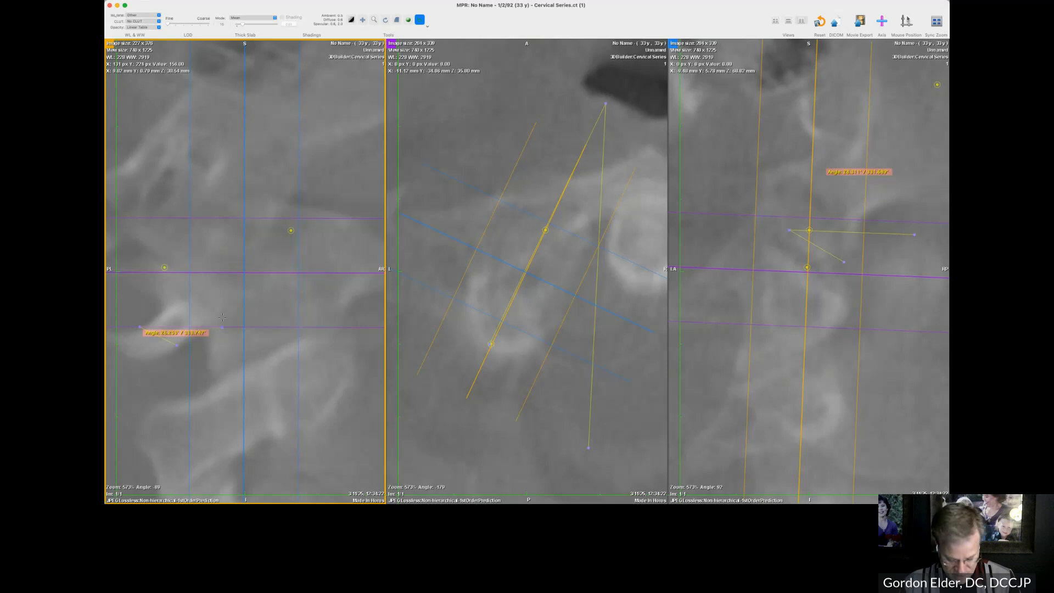
drag(213, 328, 190, 194)
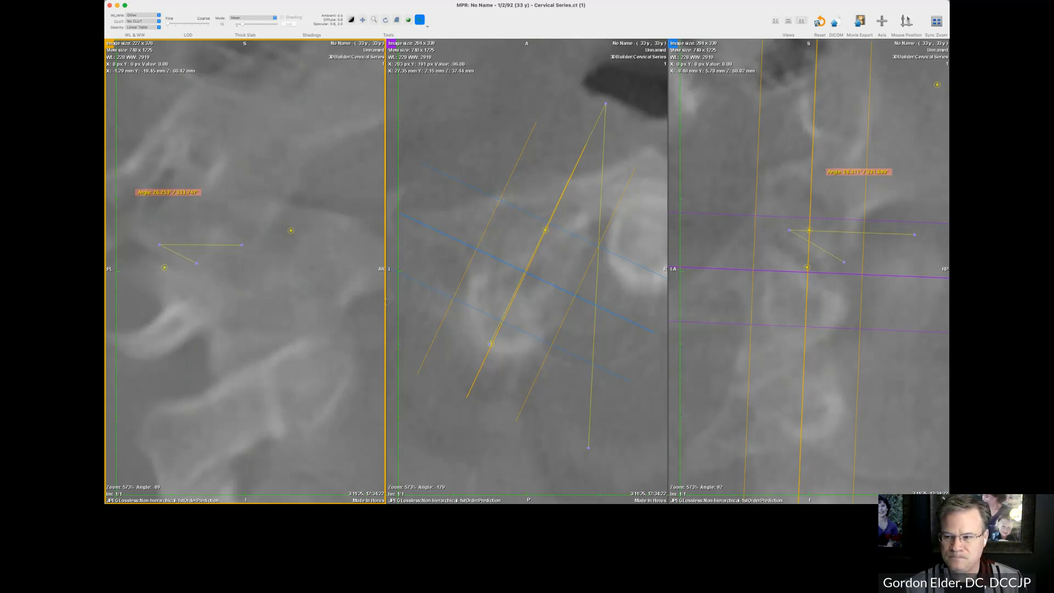
- Capture a screenshot of the whole MPR window with the left lateral mass angles displayed
key(super+shift+4)
key(space)
click(263, 197)
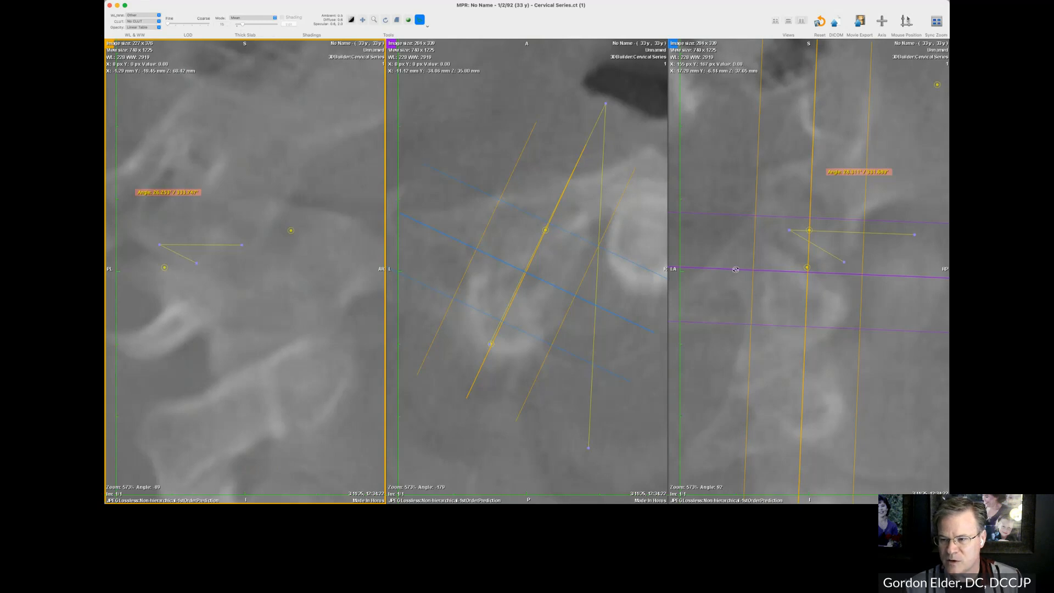
- Tilt the axial plane in the coronal and sagittal views to follow the slope of the left atlas joint surface
drag(736, 270, 724, 224)
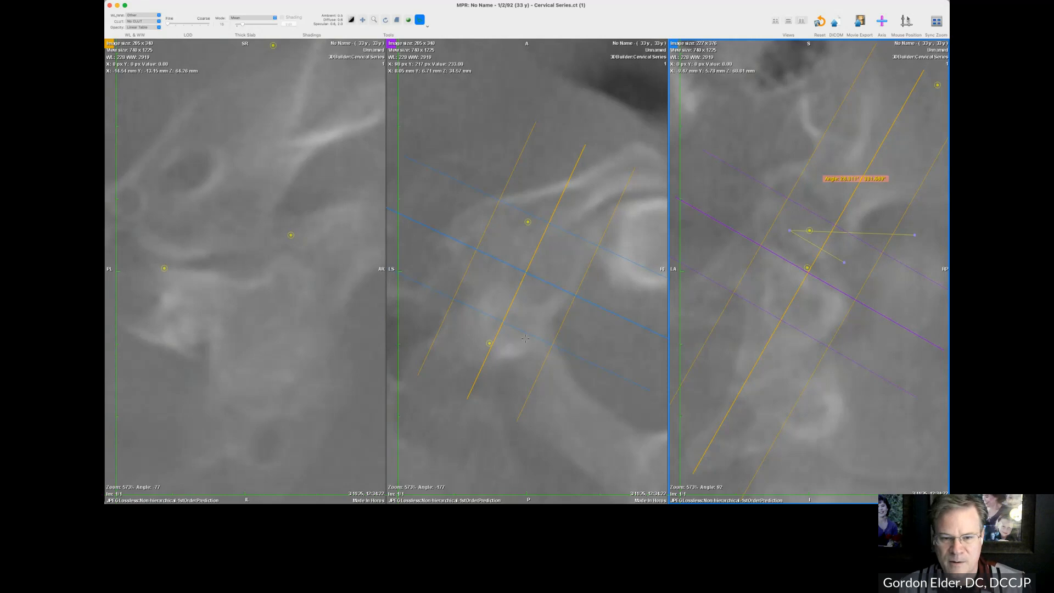
click(248, 293)
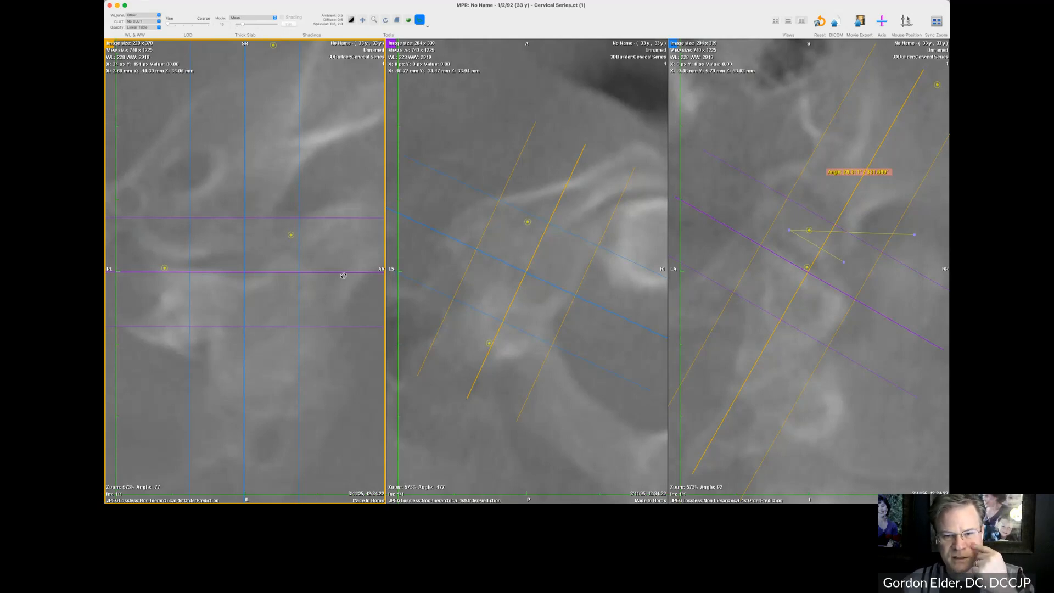
drag(337, 274, 333, 248)
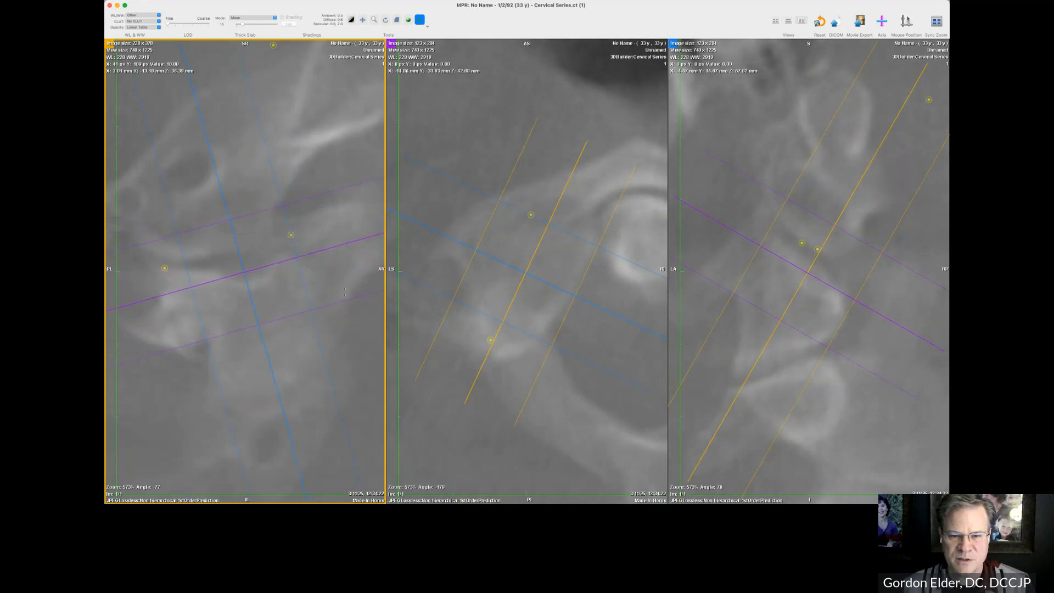
- Examine the tilted planes' orientation against the whole skull in all three views, and return to the enlarged left atlas joint
right_drag(370, 353, 349, 501)
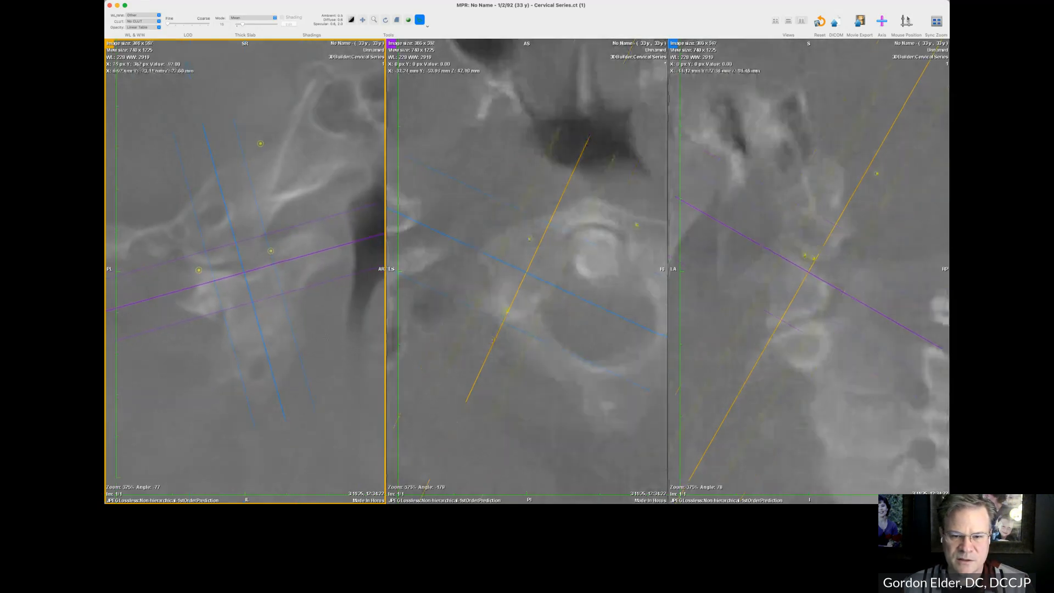
right_drag(326, 337, 331, 387)
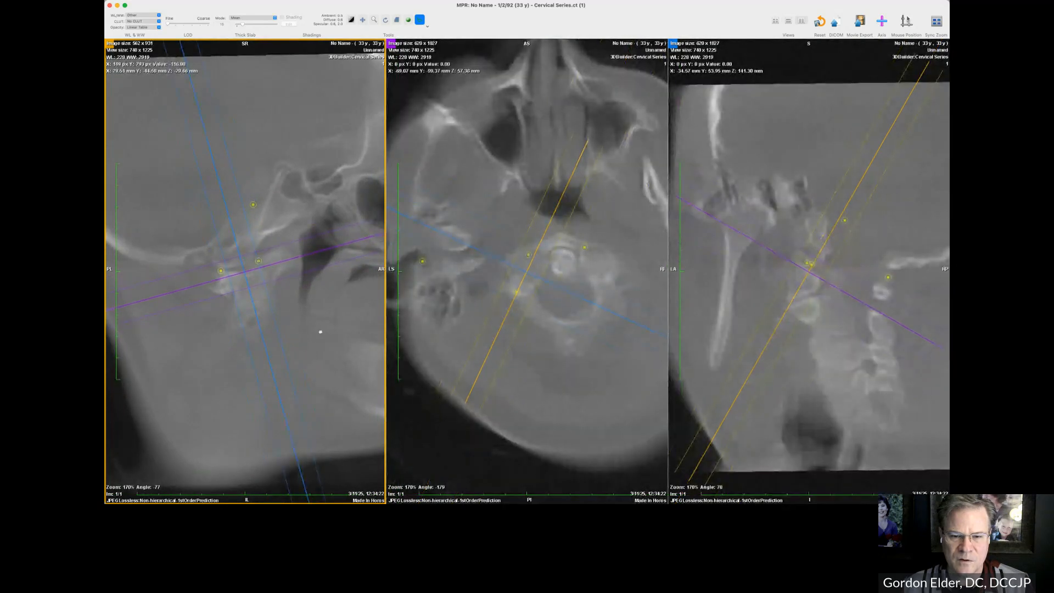
right_drag(318, 332, 320, 352)
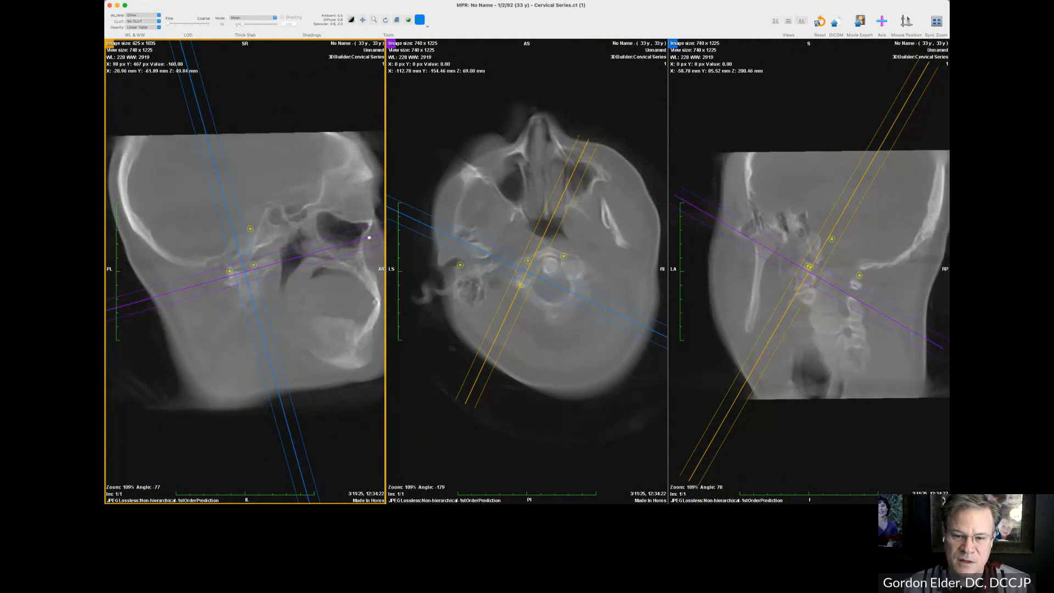
right_drag(369, 238, 366, 240)
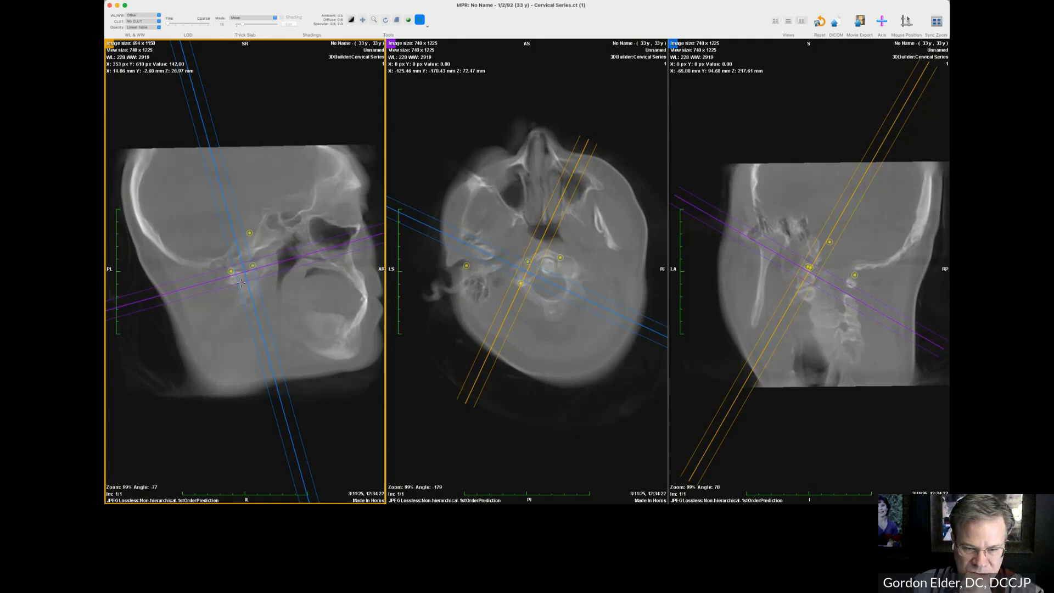
mouse_move(252, 266)
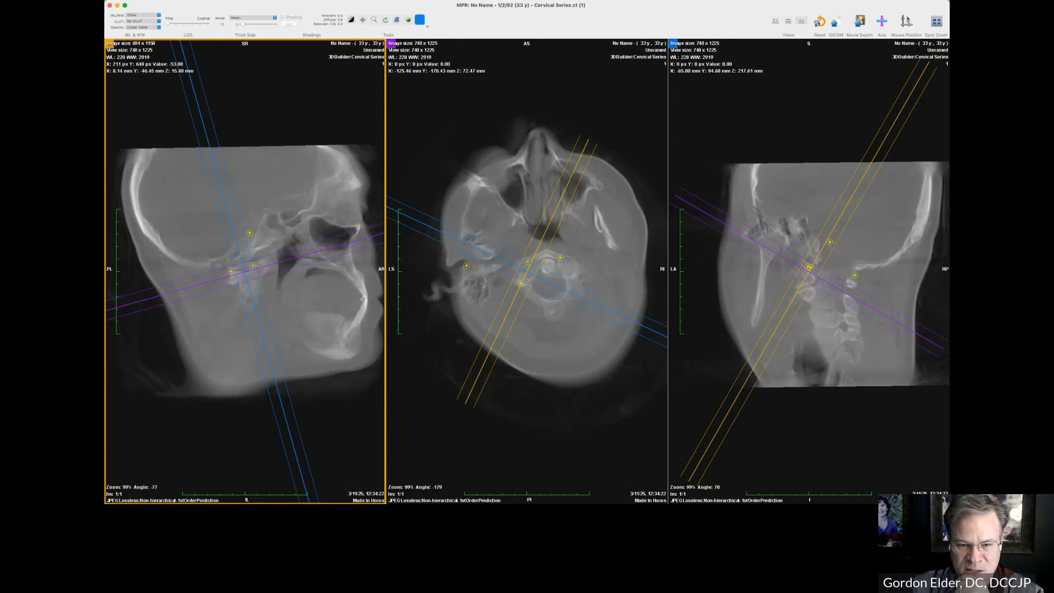
right_drag(301, 149, 302, 144)
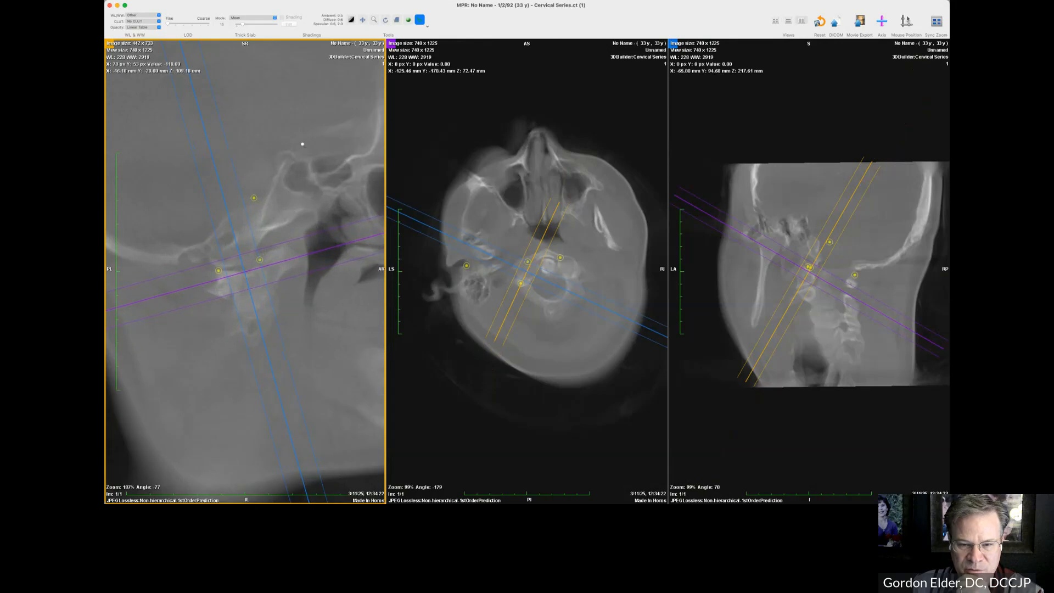
right_drag(333, 161, 333, 141)
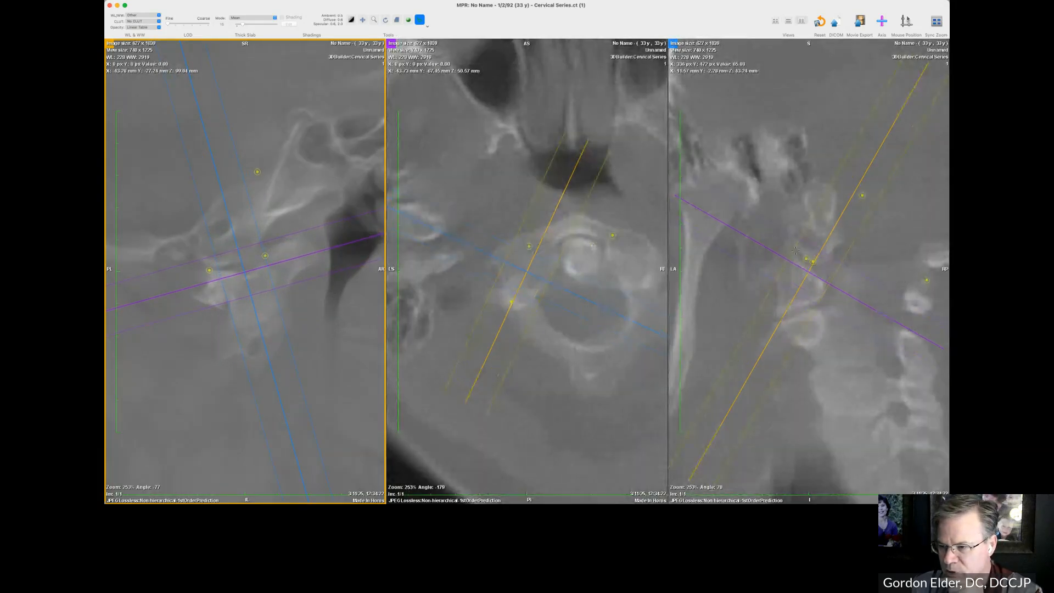
click(832, 351)
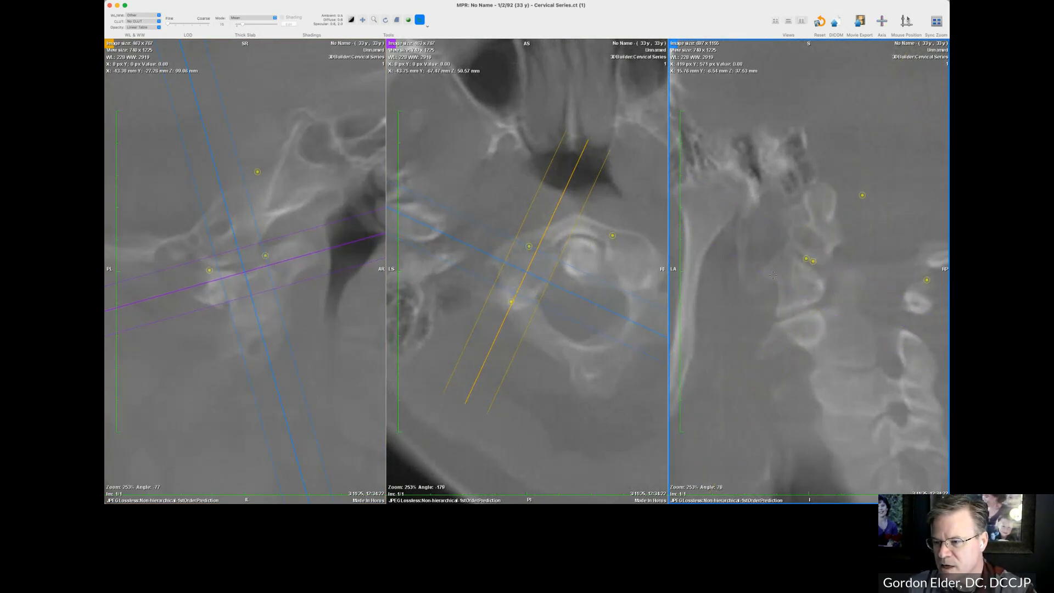
right_drag(769, 409, 775, 71)
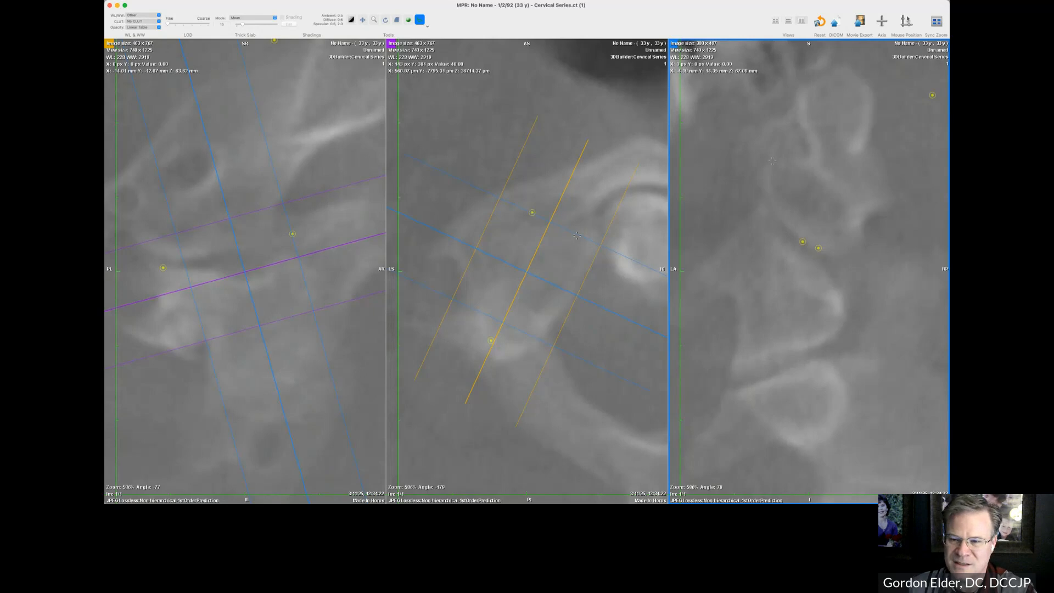
- Shift the axes' centre forward on the left lateral mass and tilt the axial plane more steeply along the joint in the sagittal view
mouse_move(529, 273)
mouse_down()
mouse_move(543, 240)
mouse_move(527, 271)
mouse_up()
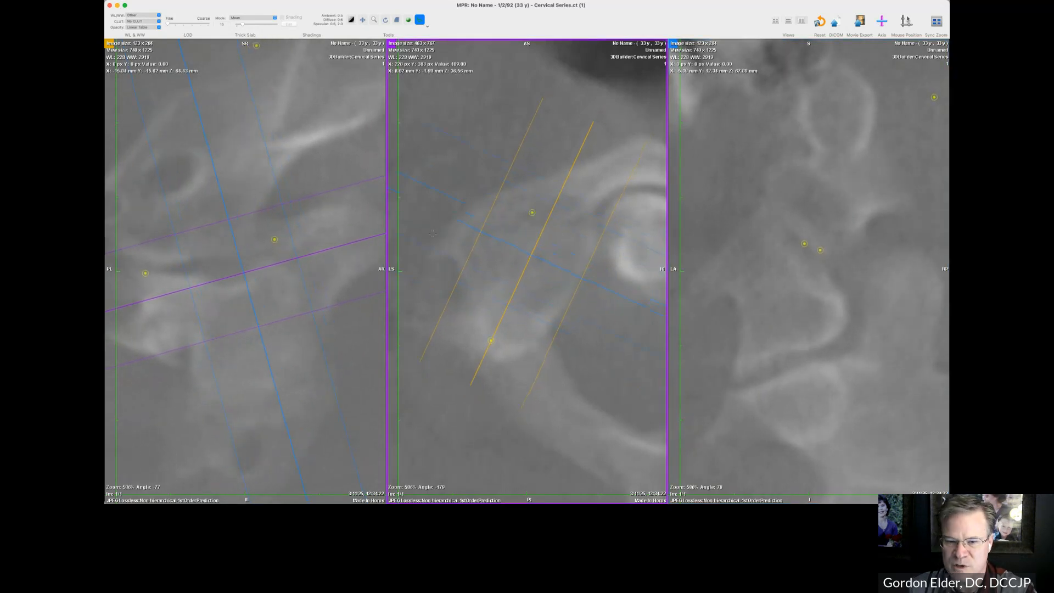
drag(366, 240, 360, 202)
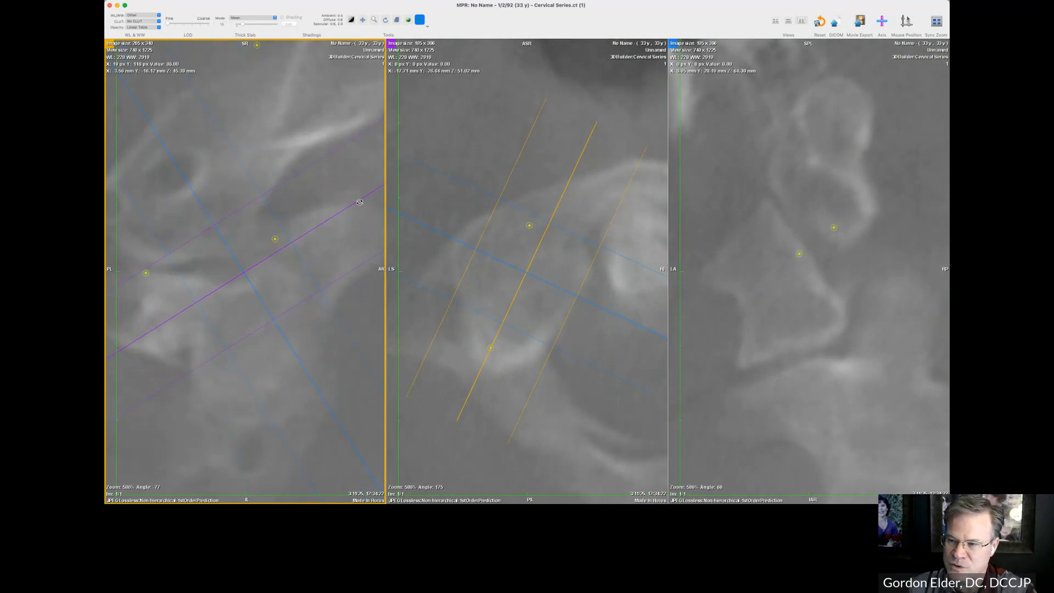
drag(360, 202, 359, 198)
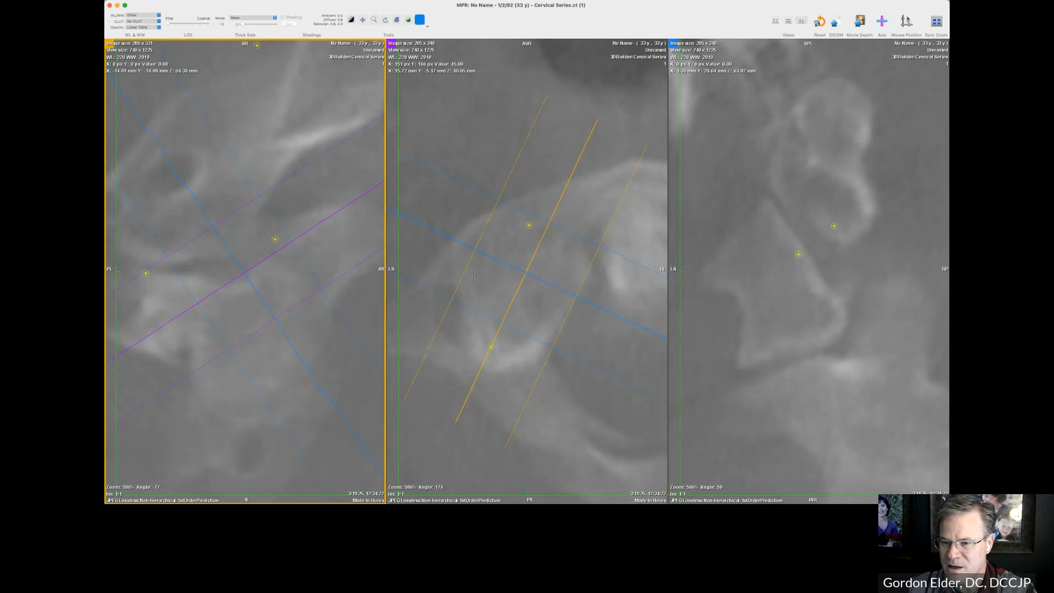
mouse_move(527, 224)
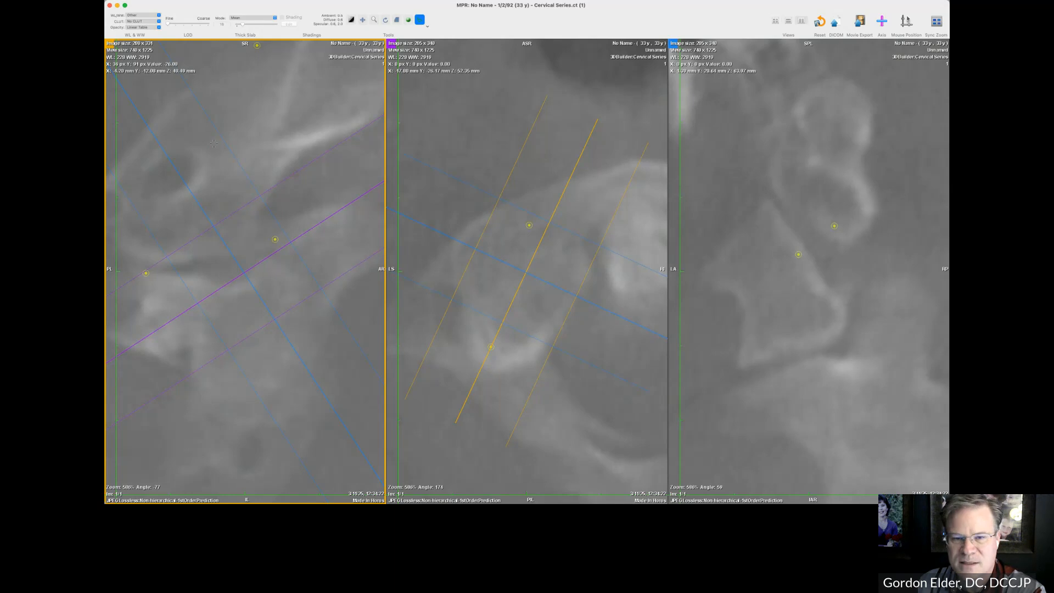
- Set the thick slab value to 3 and recentre the axes on the left atlas joint in the coronal view
double_click(223, 24)
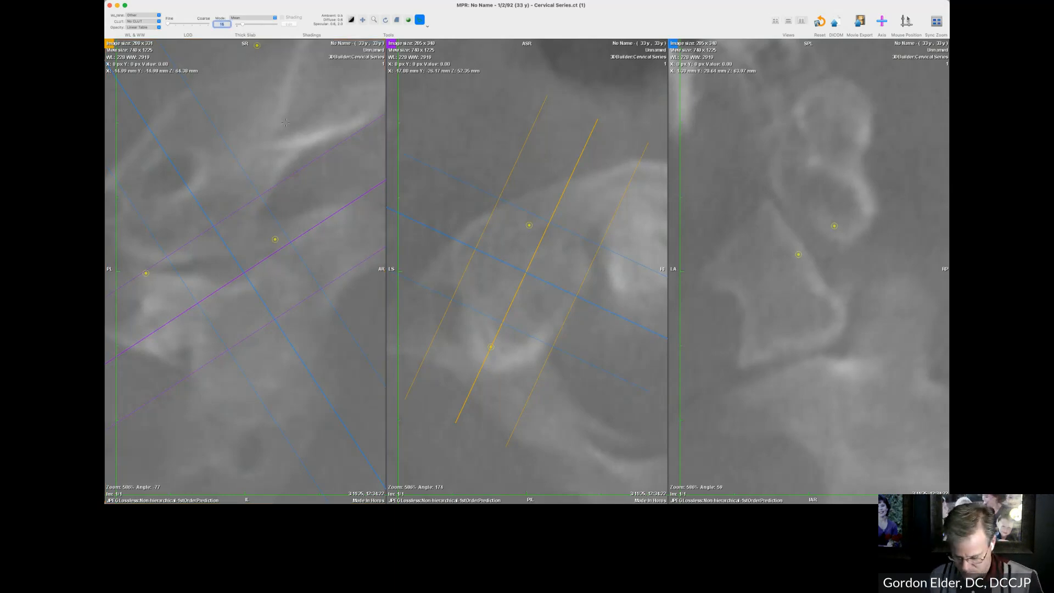
text(3)
key(Return)
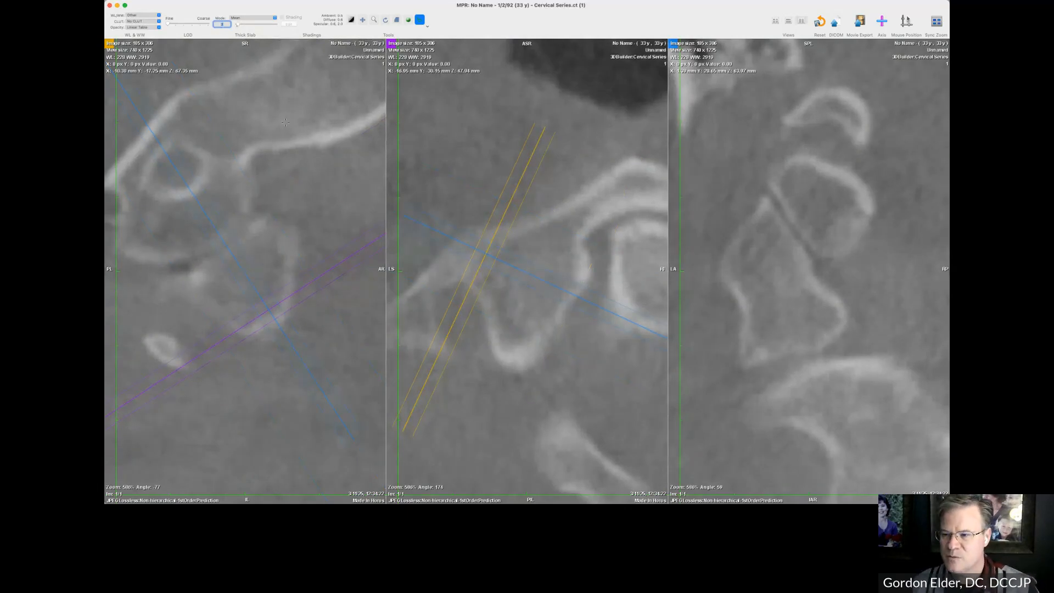
click(803, 272)
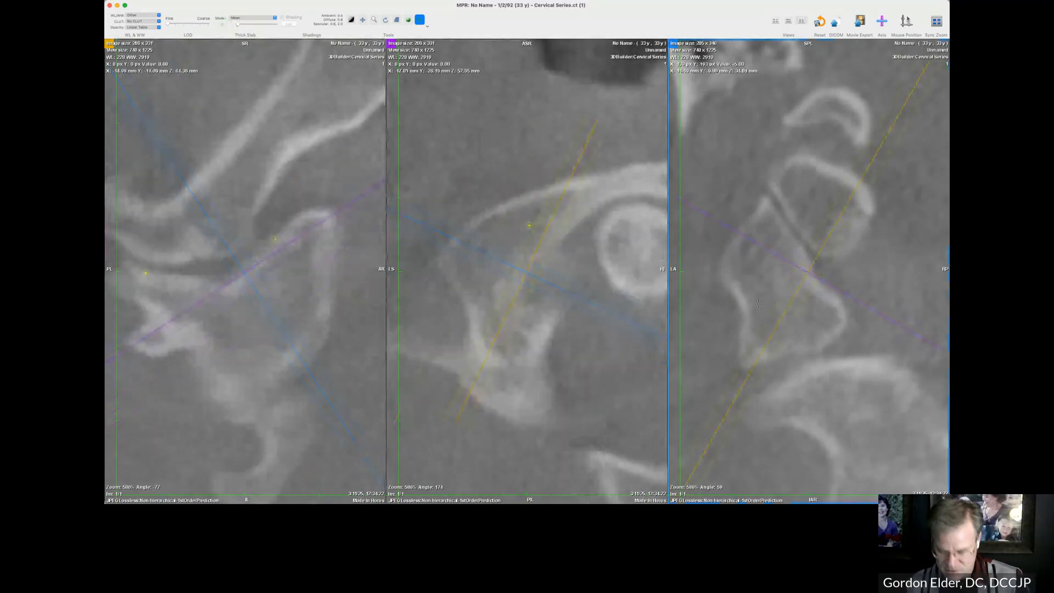
drag(804, 272, 797, 234)
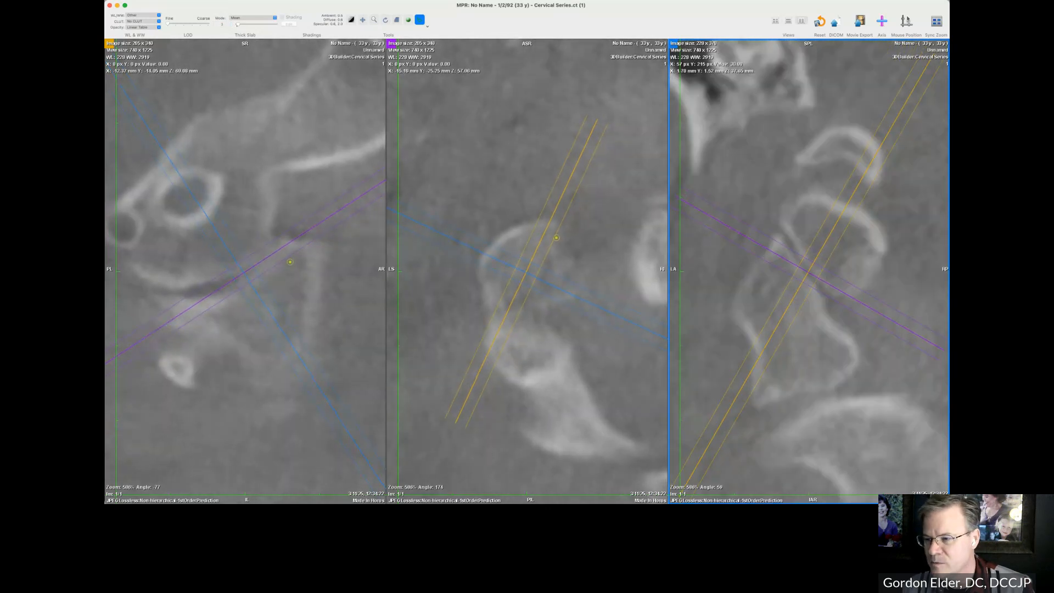
- Tilt the axial plane along the left joint's steep slope in the coronal view and recentre the axes on the joint in the axial view
drag(877, 310, 858, 337)
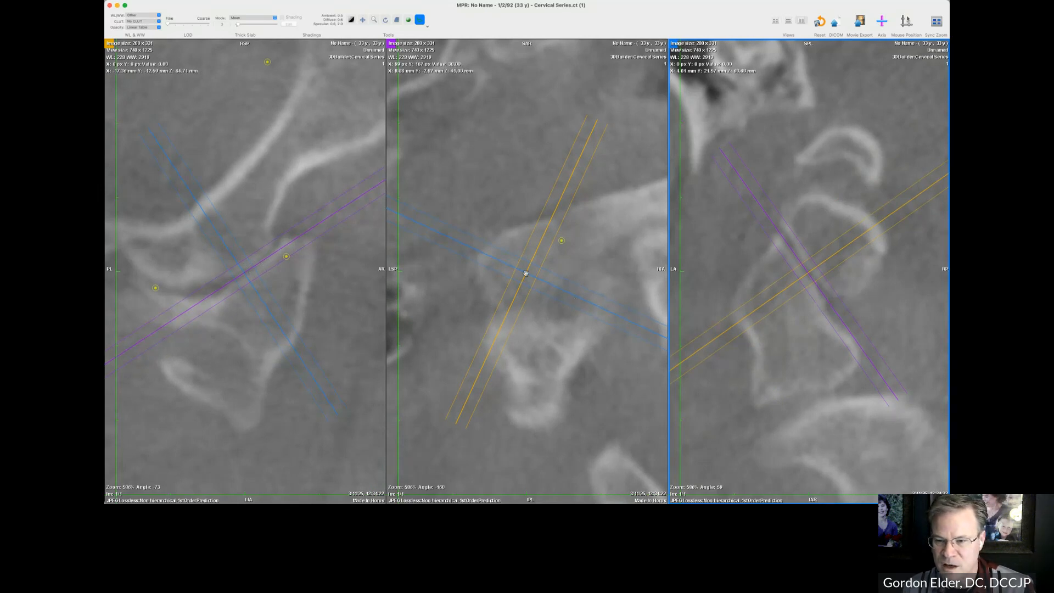
drag(526, 273, 479, 256)
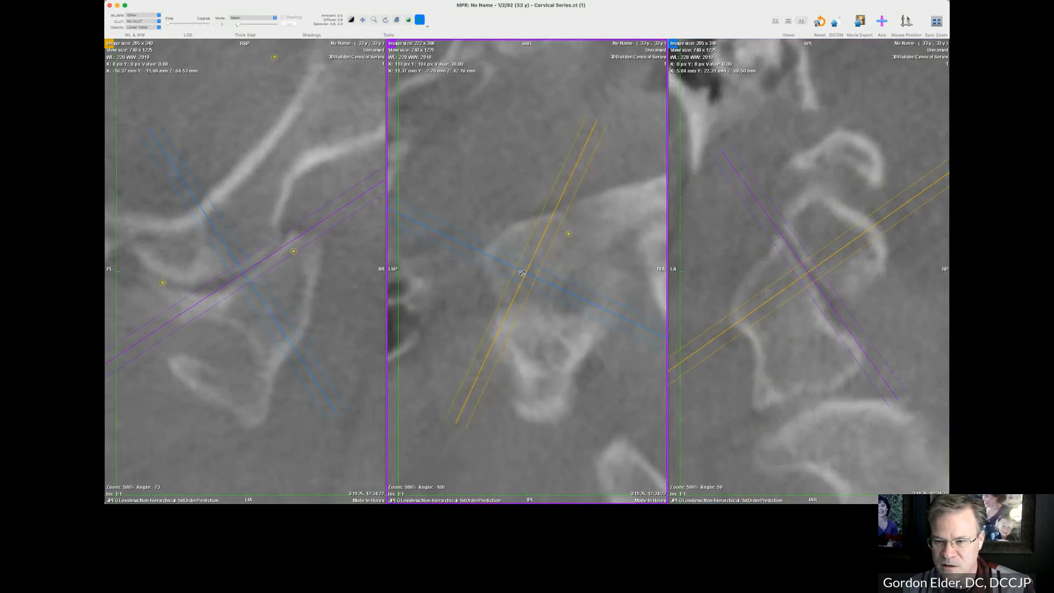
mouse_move(524, 273)
mouse_down()
mouse_move(488, 255)
mouse_move(517, 267)
mouse_up()
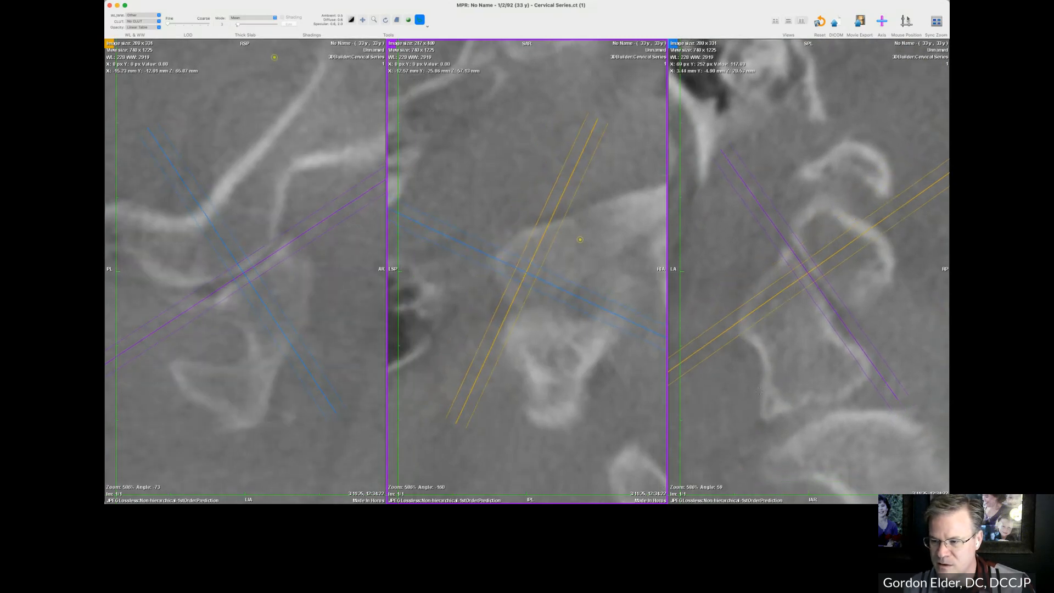
key(space)
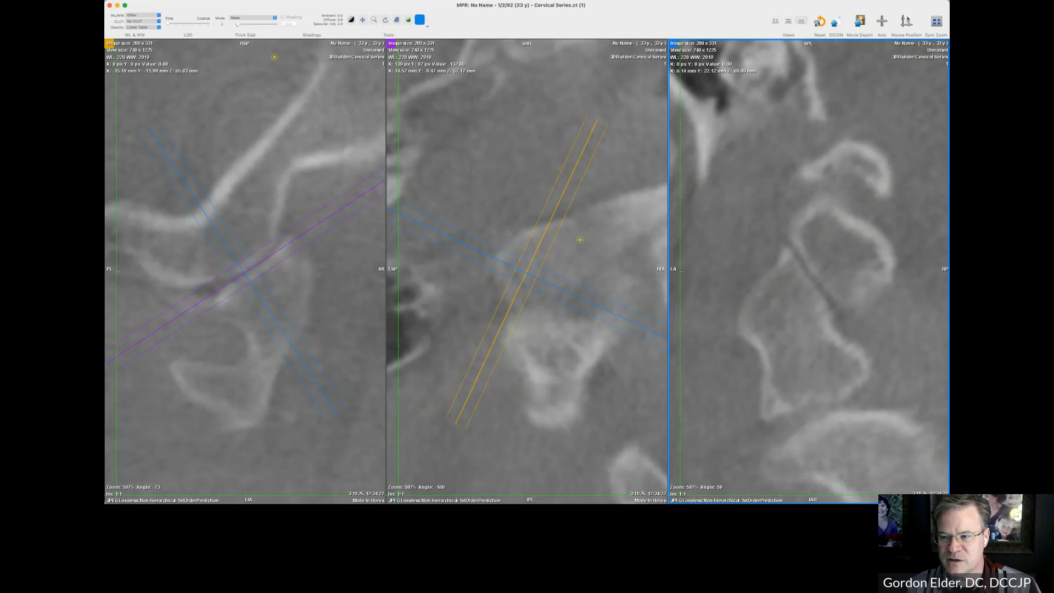
- Set the thick slab value to 20, recentre the axes on the left joint, and fine-tune the axial plane's tilt in the sagittal view
click(223, 24)
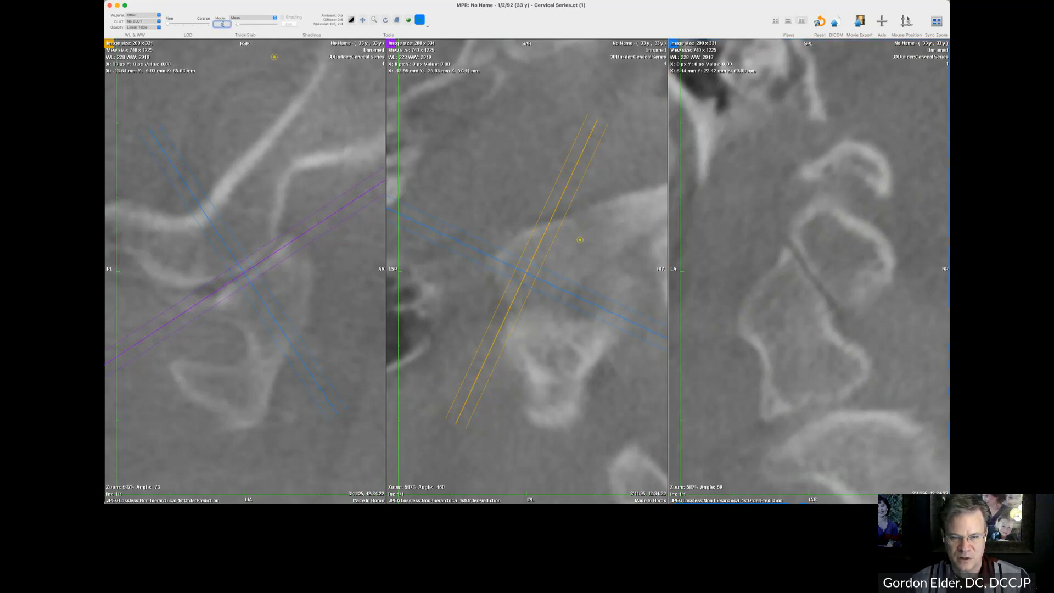
text(2)
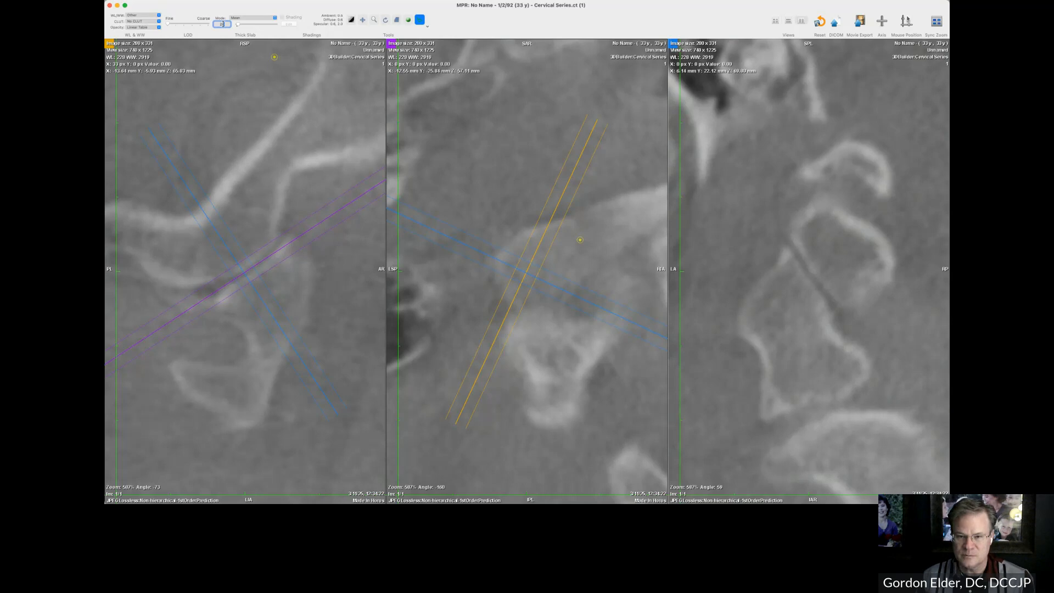
text(0)
key(Return)
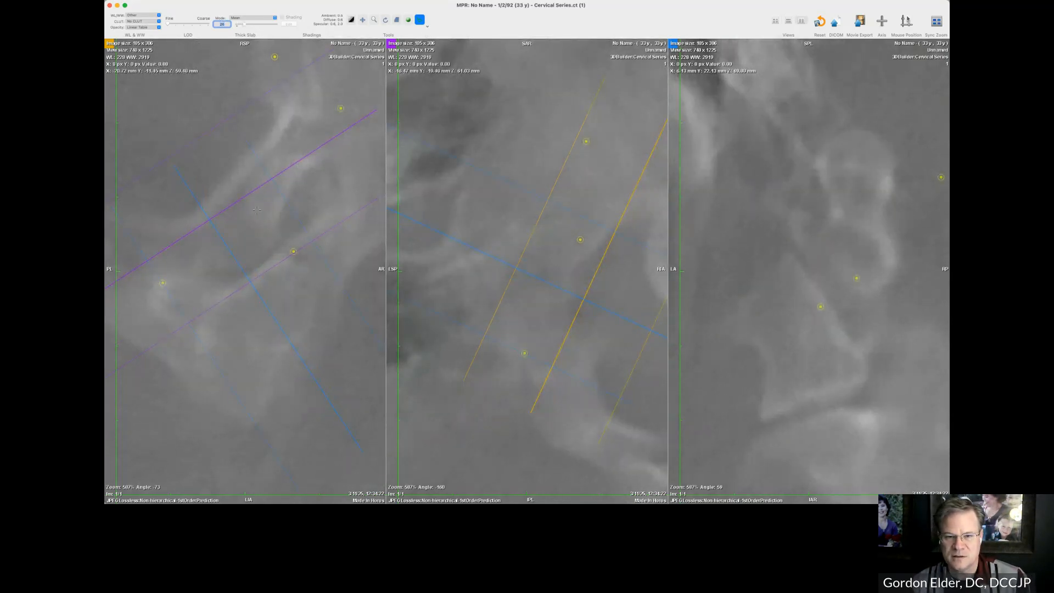
drag(218, 220, 255, 253)
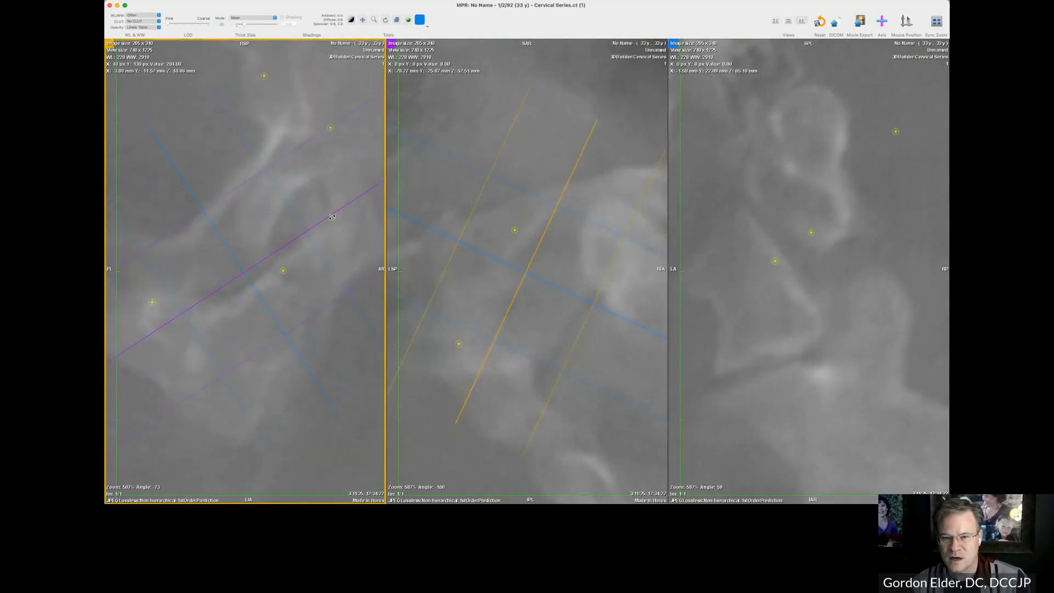
mouse_move(328, 220)
mouse_down()
mouse_move(333, 232)
mouse_move(332, 209)
mouse_up()
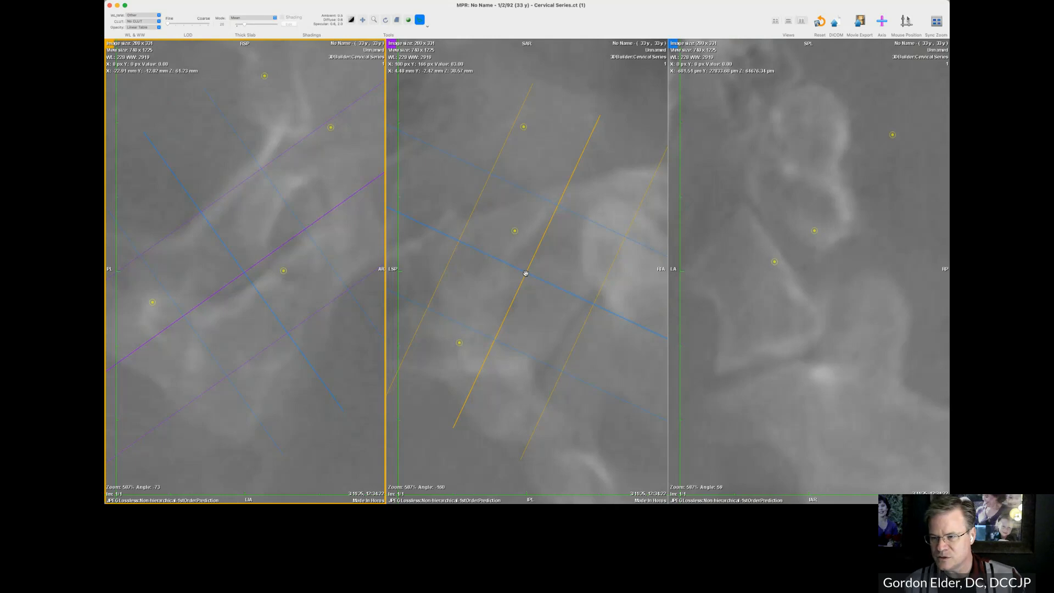
drag(526, 274, 493, 266)
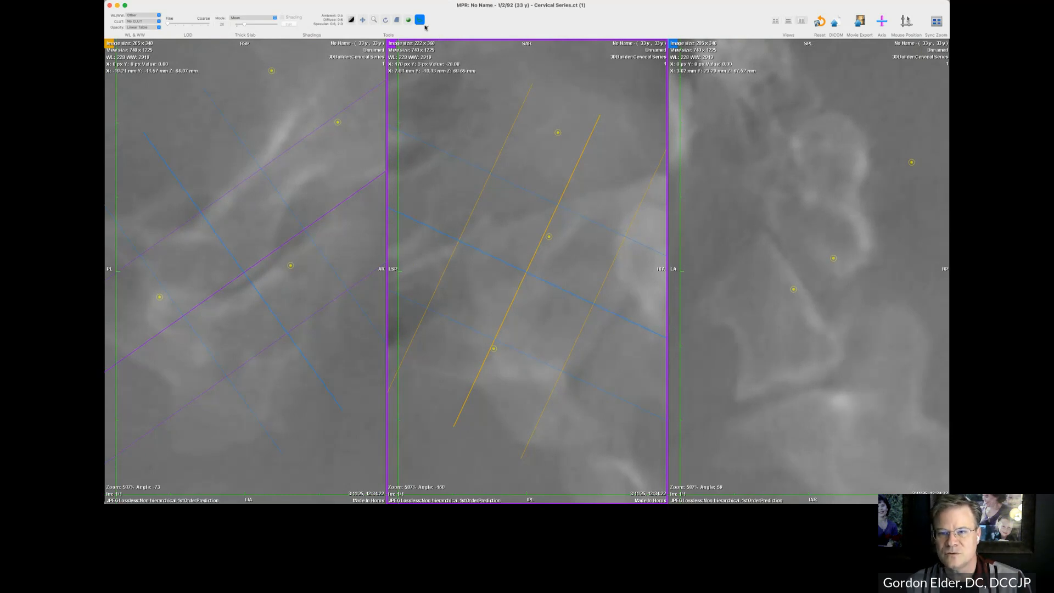
- Draw a round Oval region at the upper tip of the left lateral mass in the coronal view
click(427, 27)
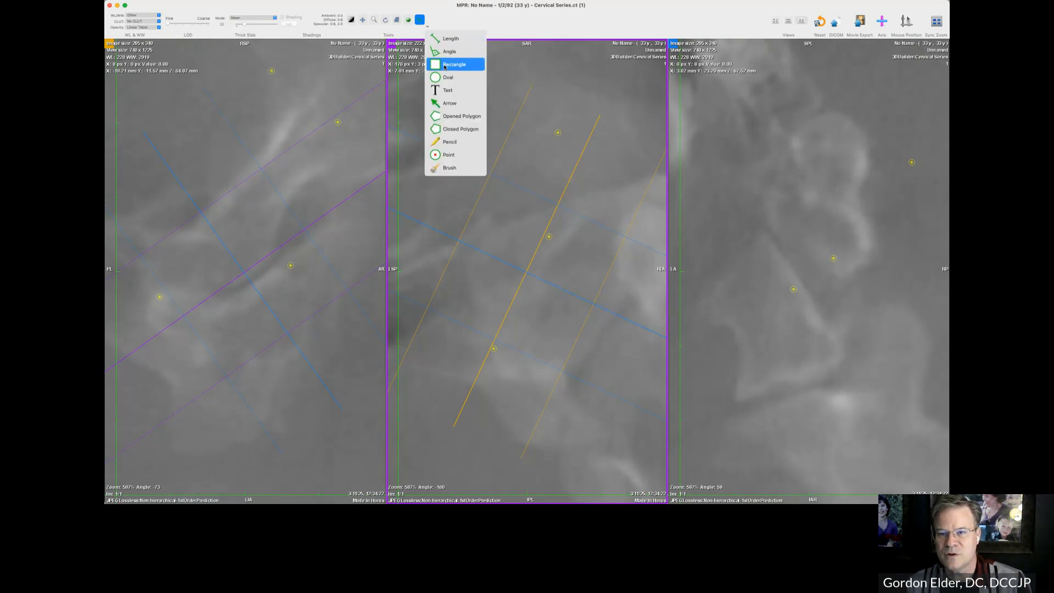
click(443, 80)
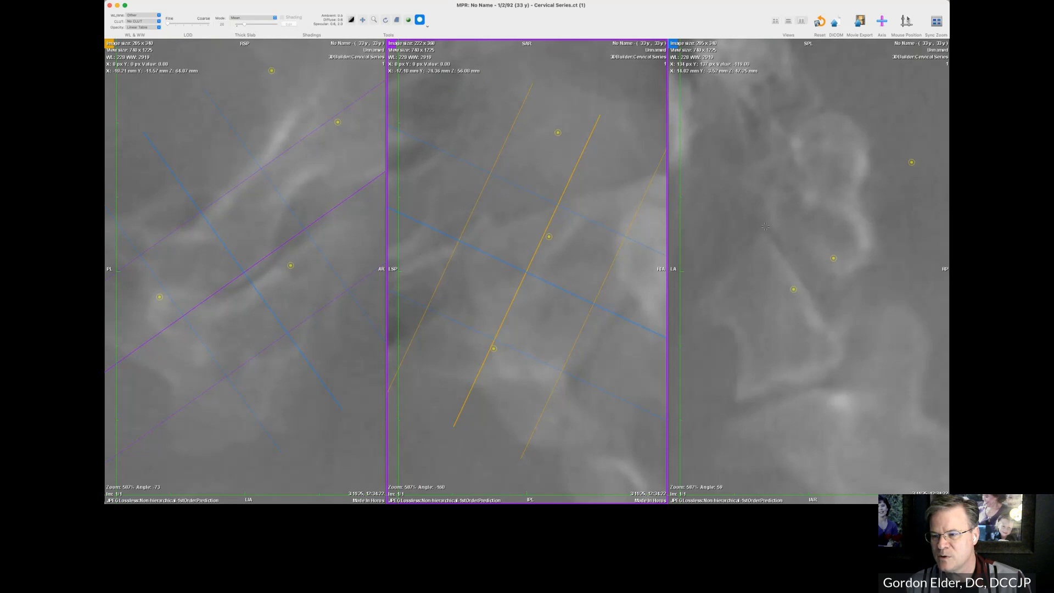
mouse_move(761, 226)
mouse_down()
mouse_move(779, 259)
mouse_move(796, 262)
mouse_up()
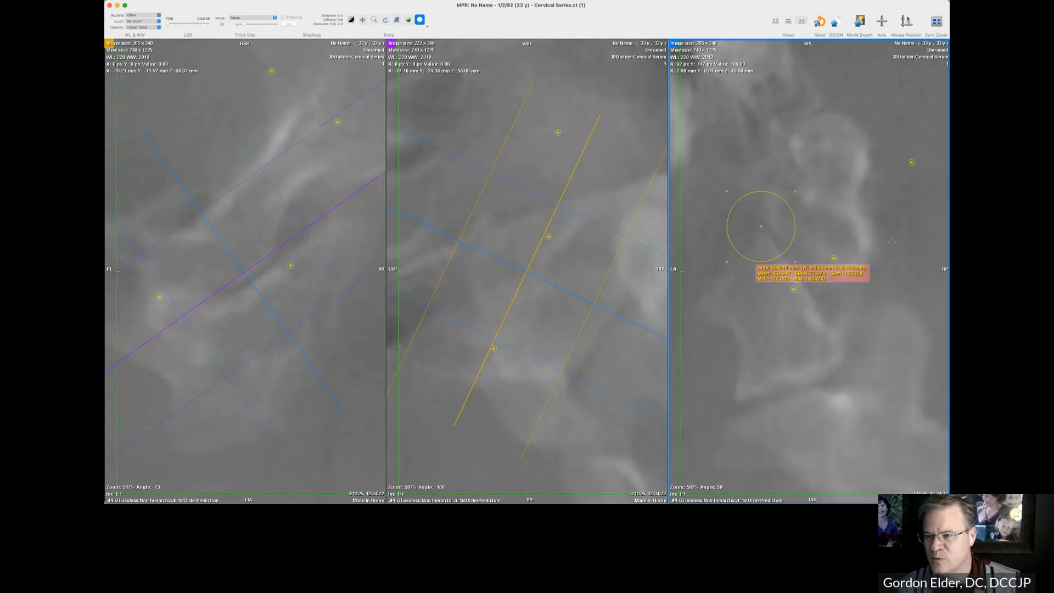
click(835, 224)
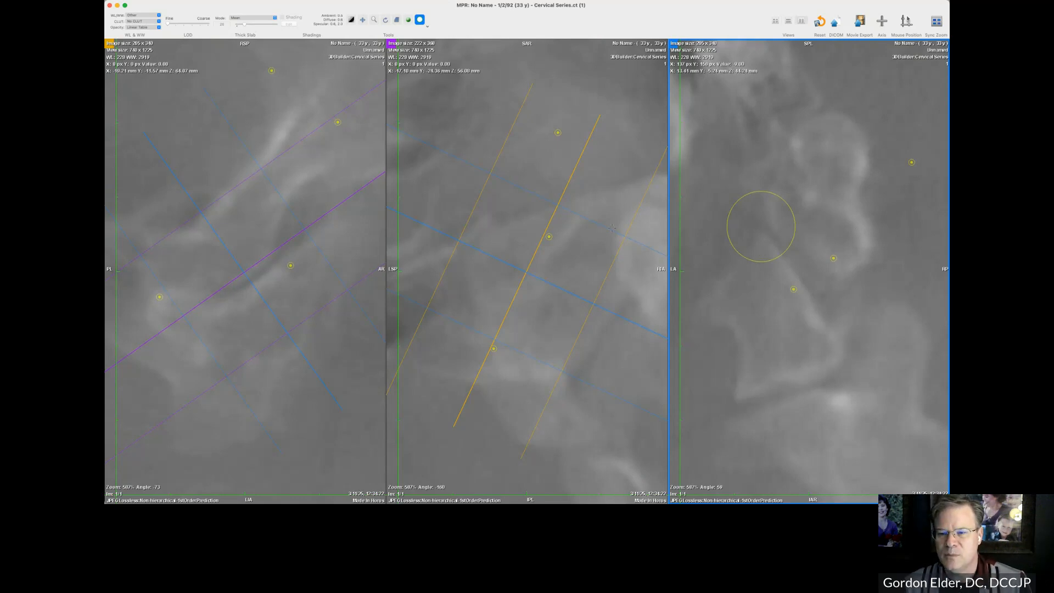
- Undo the steep coronal tilt, move the axes' centre to the right lateral mass, and rotate the sagittal plane along it in the axial view
right_drag(571, 283, 612, 450)
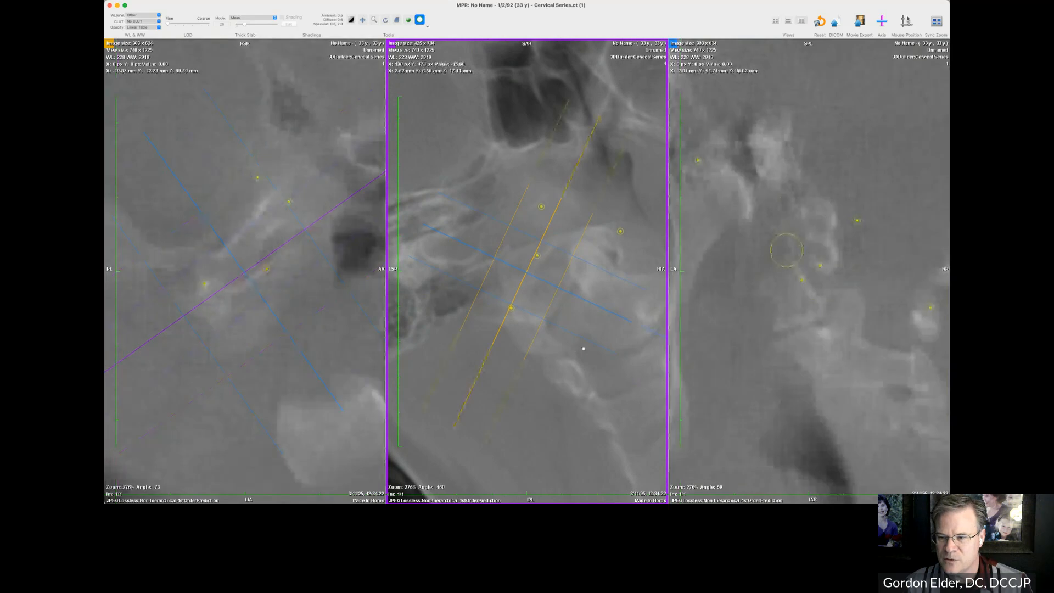
right_drag(584, 349, 585, 377)
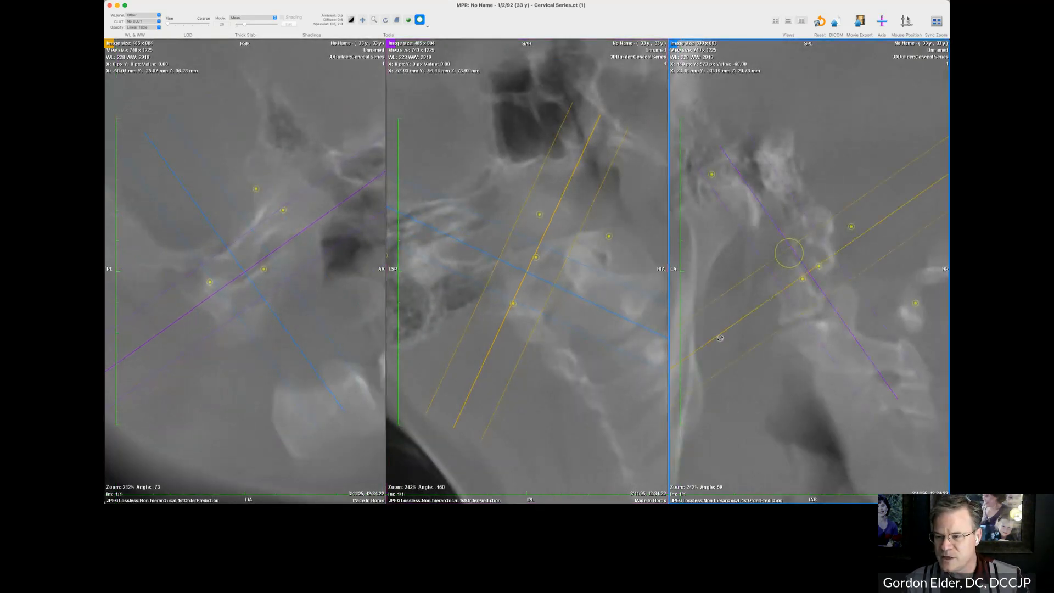
drag(720, 338, 770, 366)
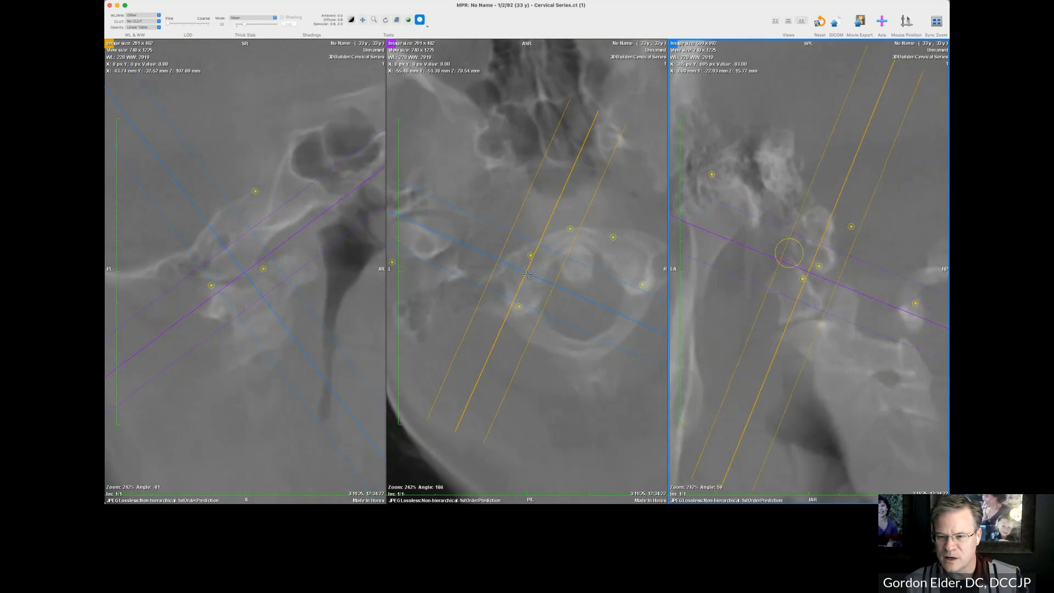
drag(527, 274, 613, 237)
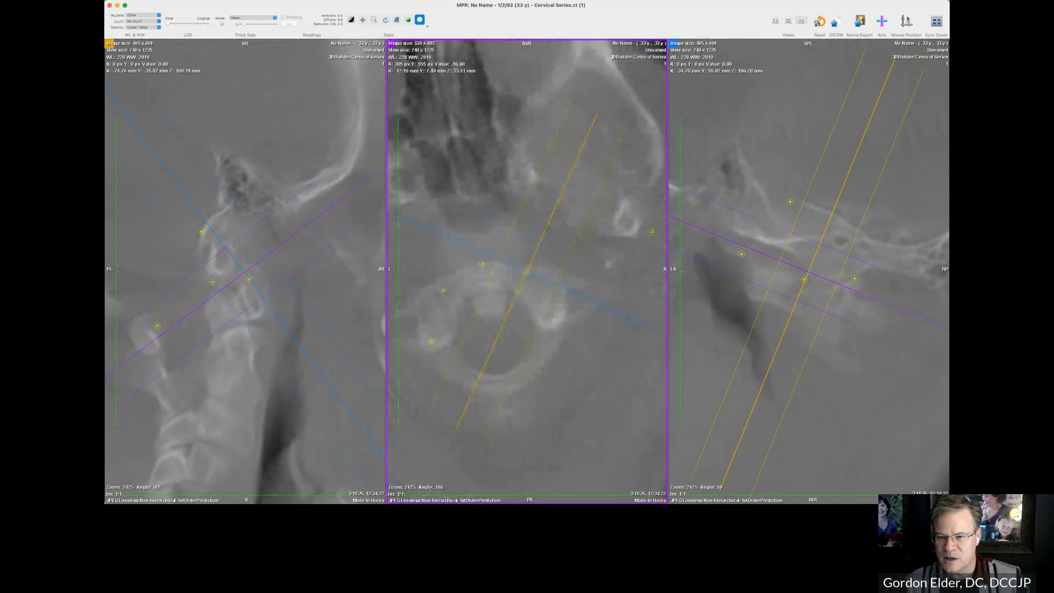
drag(500, 332, 567, 334)
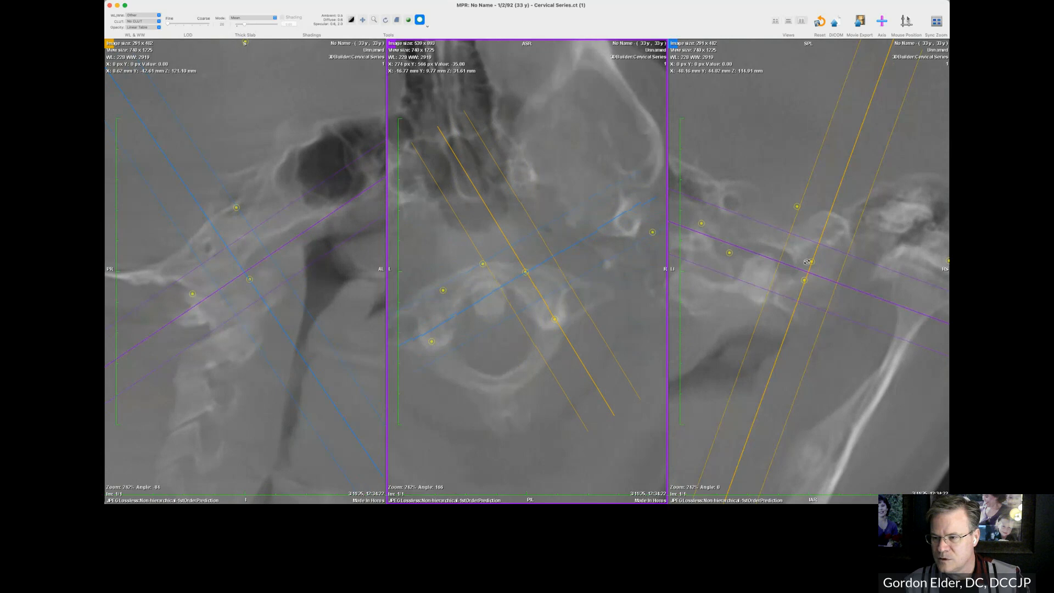
- Tilt the axial plane in the coronal and sagittal views to follow the slope of the right atlas joint surface
click(772, 270)
drag(771, 270, 777, 293)
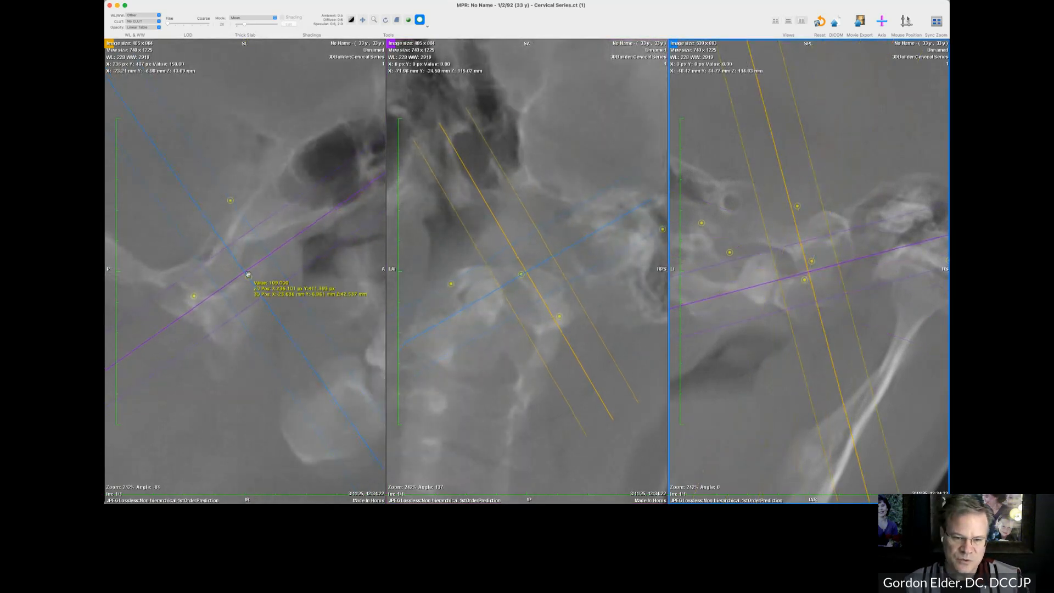
drag(244, 276, 232, 284)
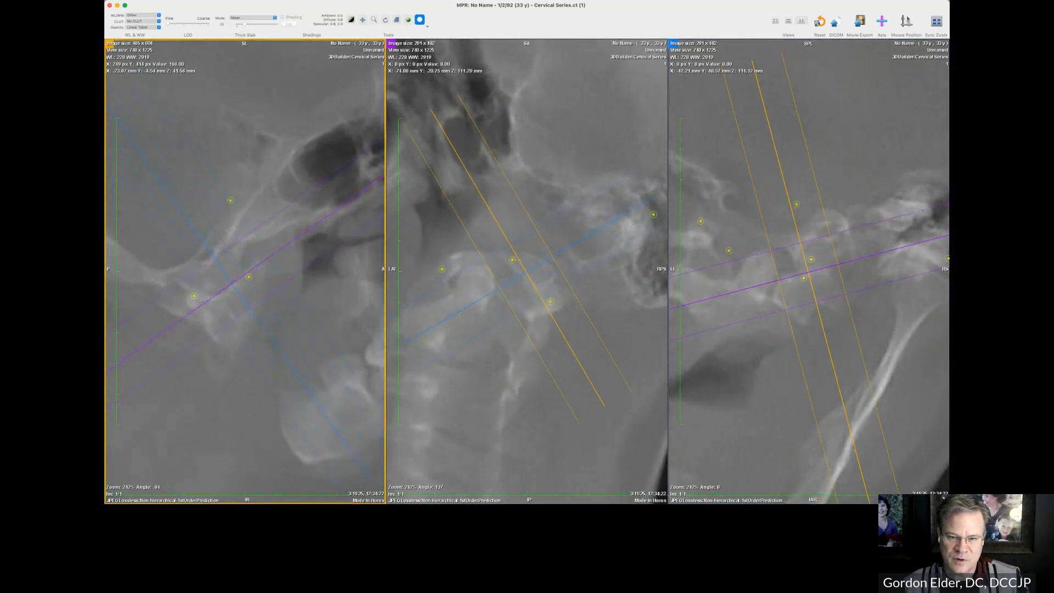
drag(328, 221, 331, 237)
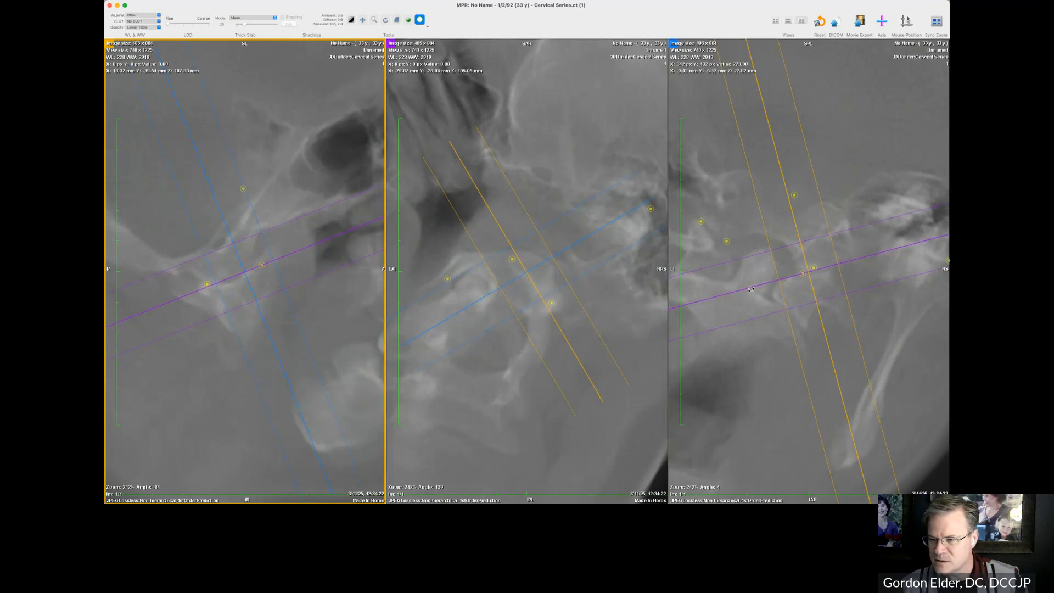
drag(752, 288, 750, 284)
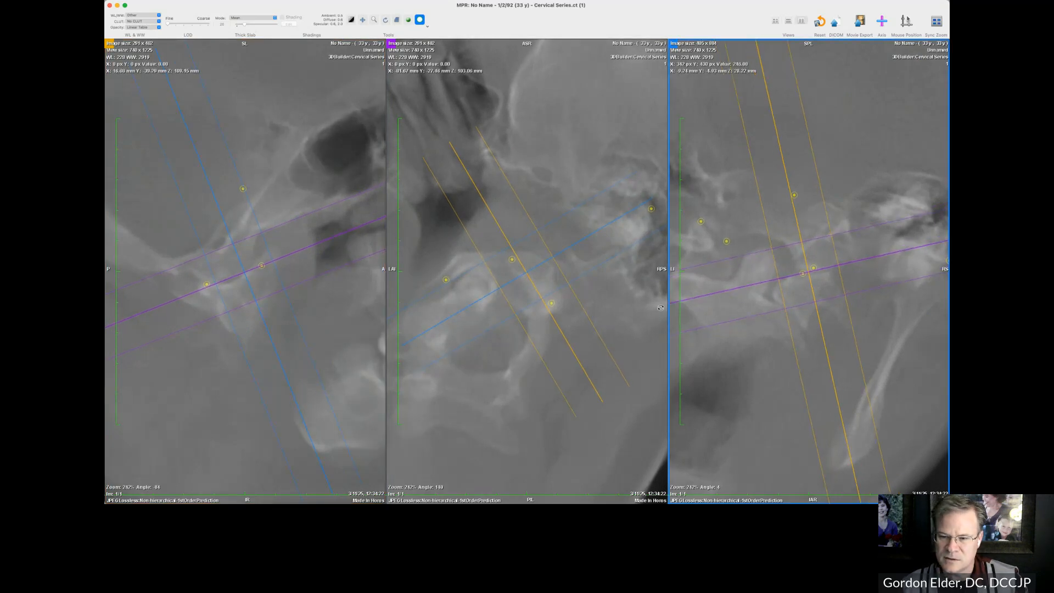
- Rotate the sagittal plane in the axial view to match the long axis of the right lateral mass
drag(590, 358, 598, 347)
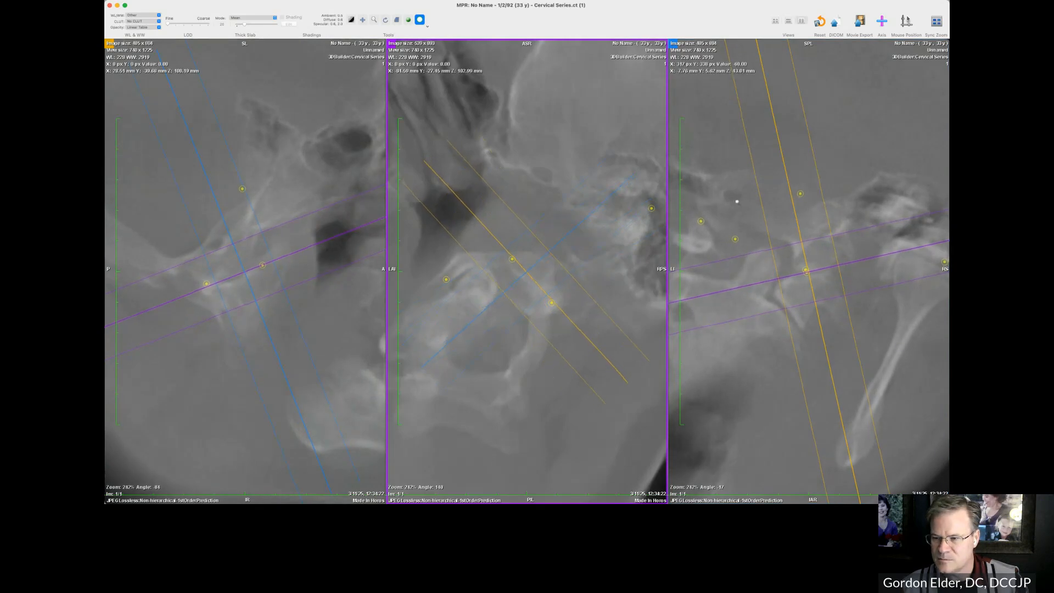
scroll(735, 194, up, 5)
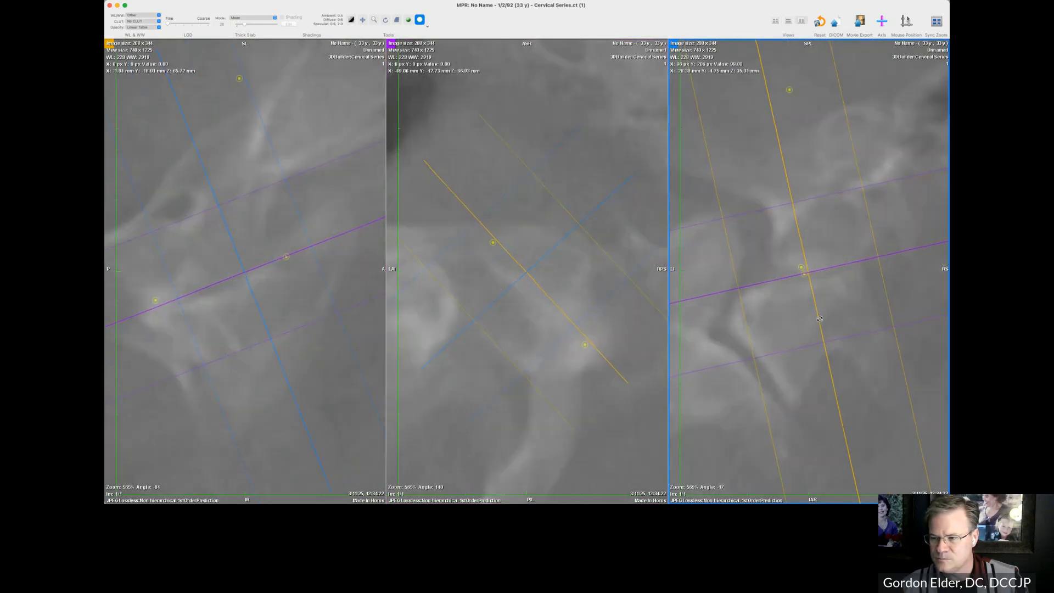
click(820, 319)
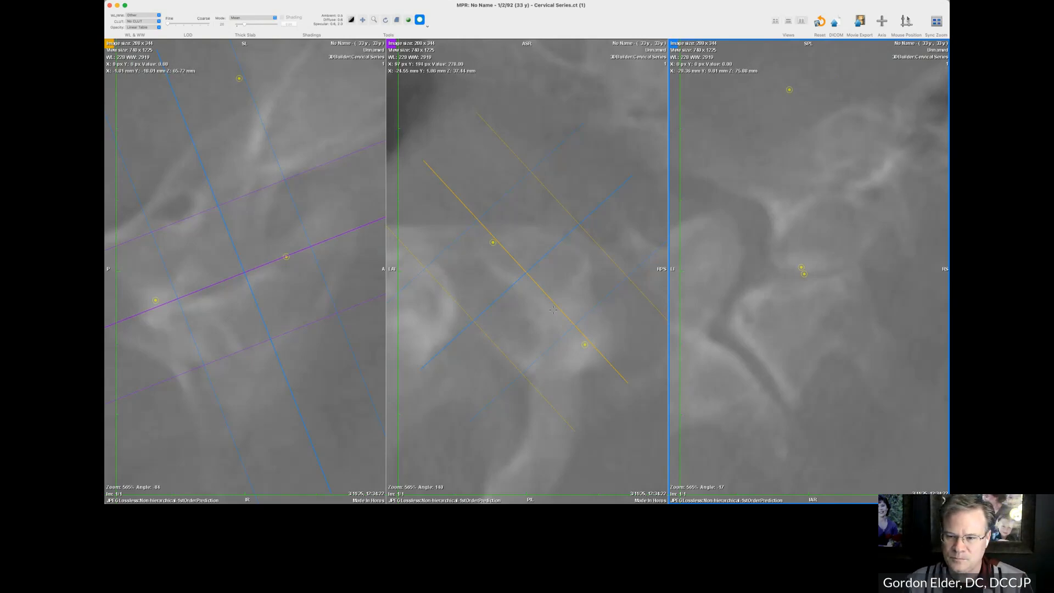
drag(598, 351, 597, 355)
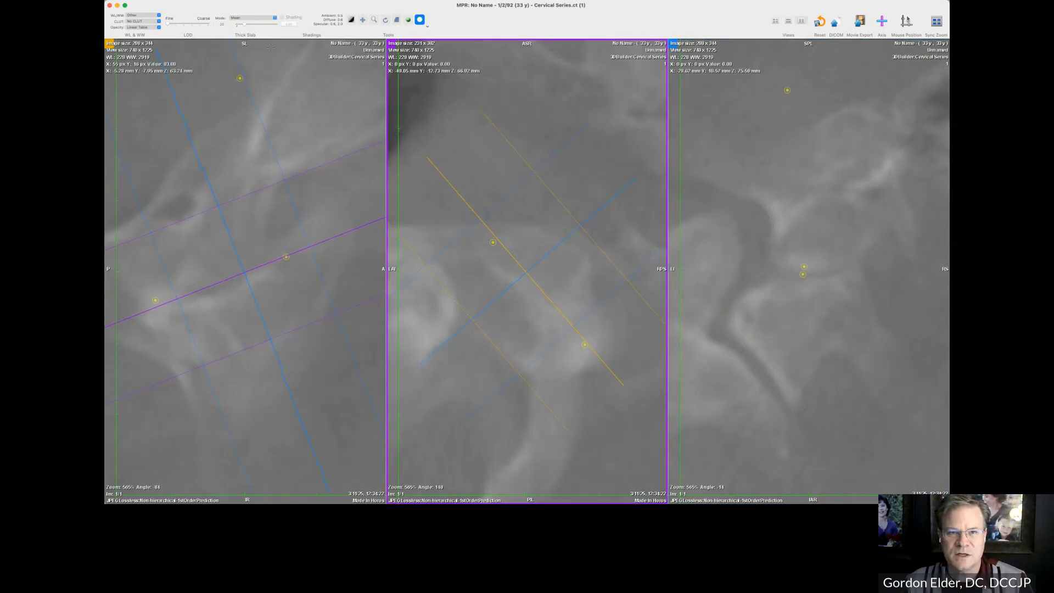
- Set the thick slab value to 3 and fine-tune the axial plane's tilt along the right joint in the coronal view
click(222, 23)
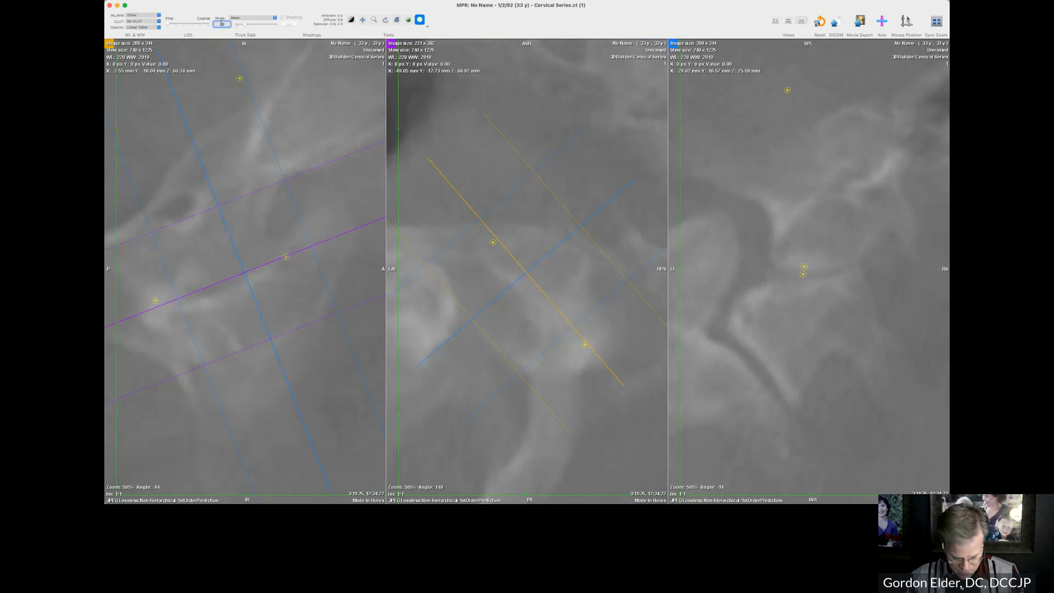
text(3)
key(Return)
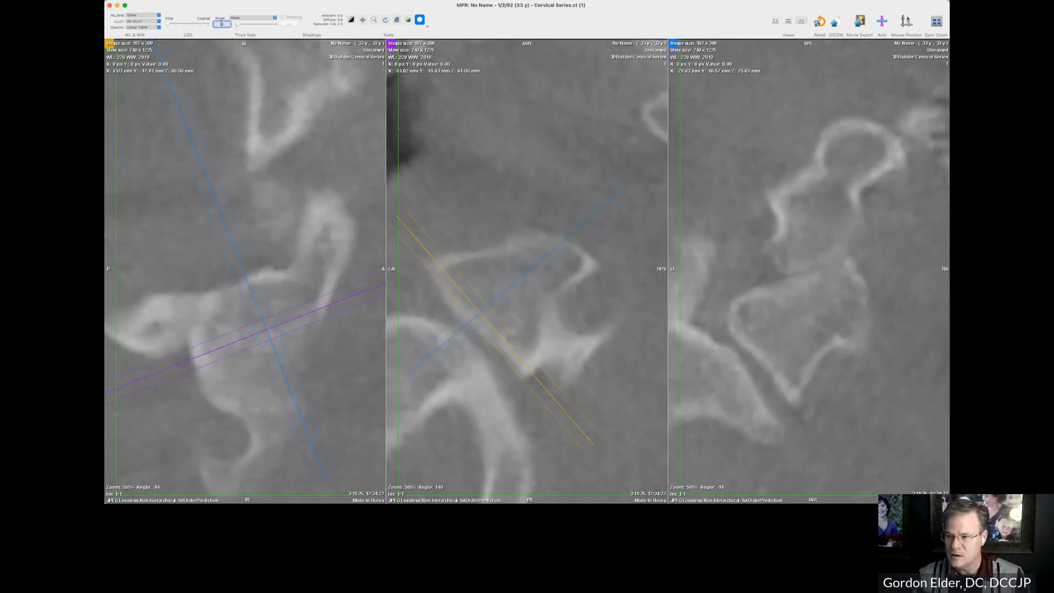
click(809, 279)
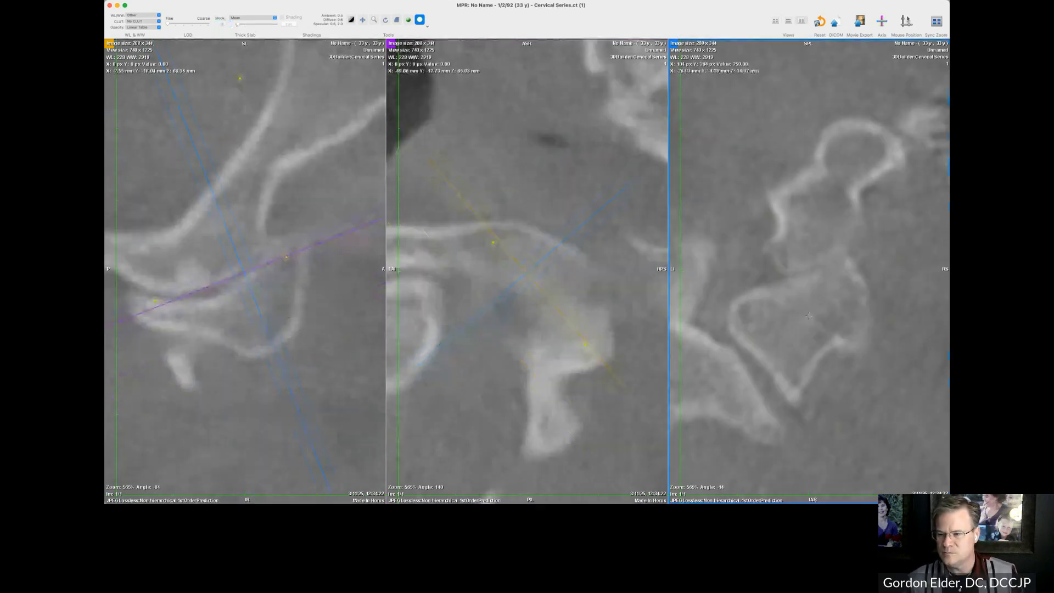
drag(777, 285, 777, 287)
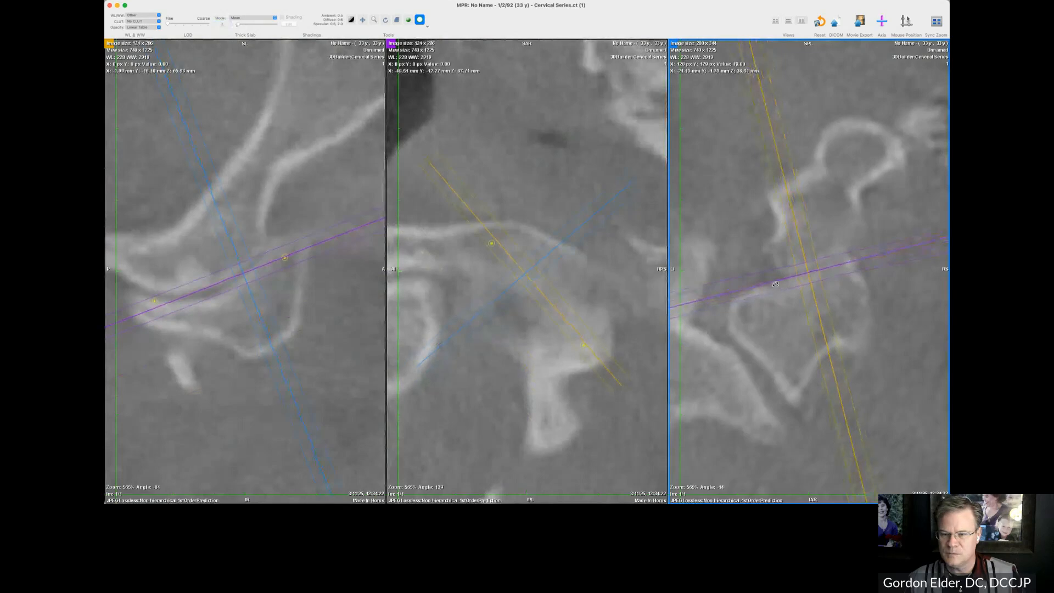
- Try a steeper axial plane tilt in the sagittal view with a changed sagittal rotation in the axial view, and check neighbouring slices
drag(326, 243, 319, 212)
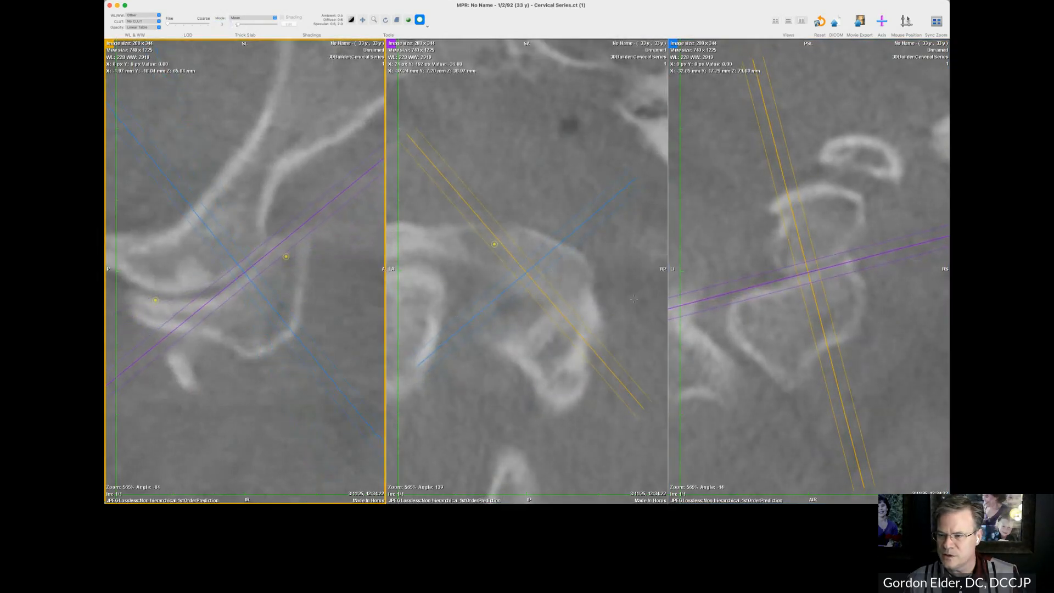
drag(805, 277, 820, 269)
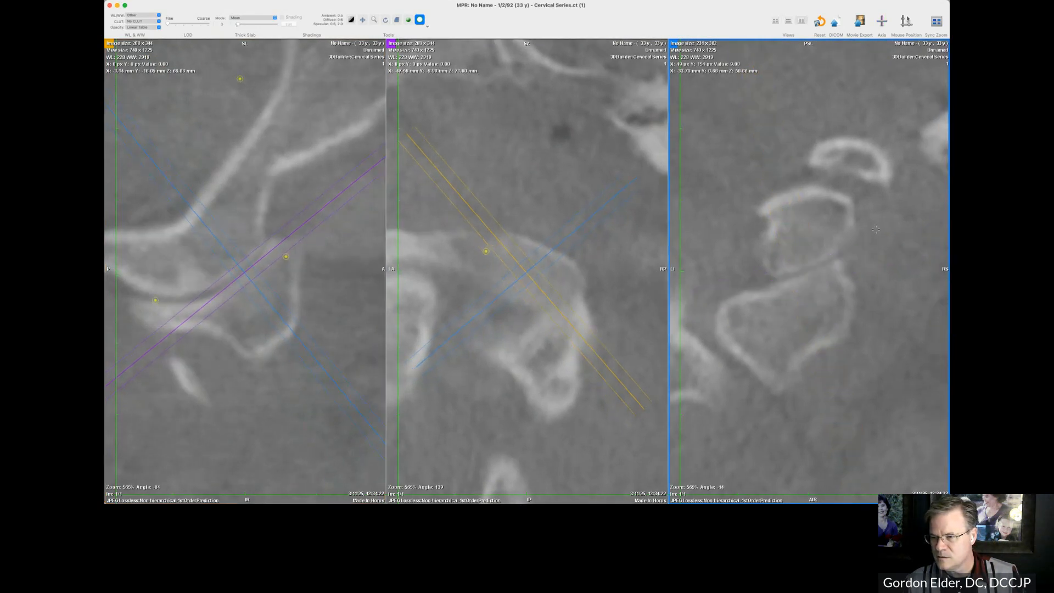
drag(532, 280, 616, 286)
right_drag(616, 286, 608, 370)
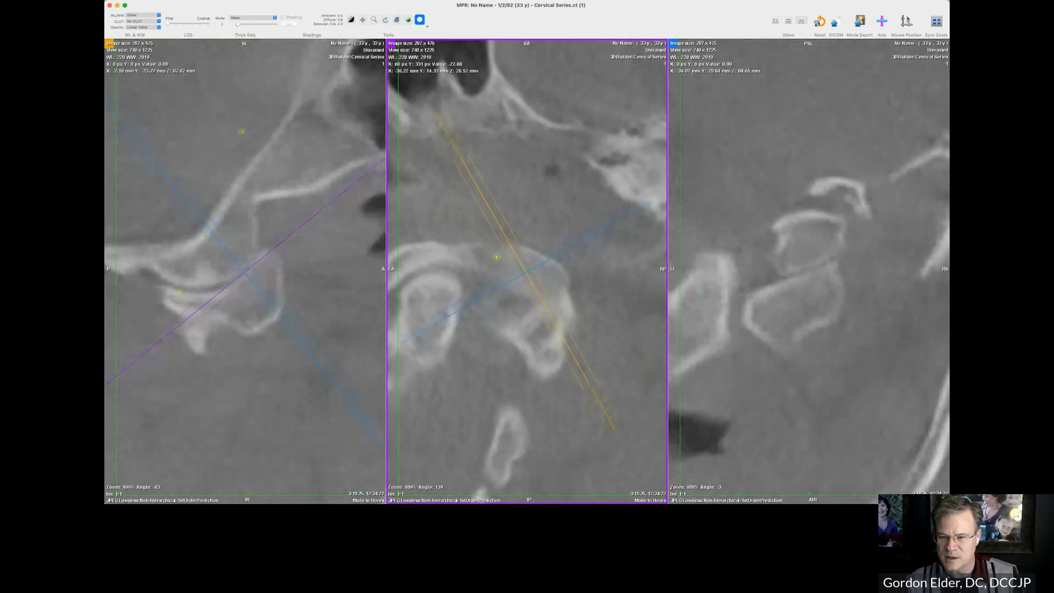
scroll(605, 360, down, 10)
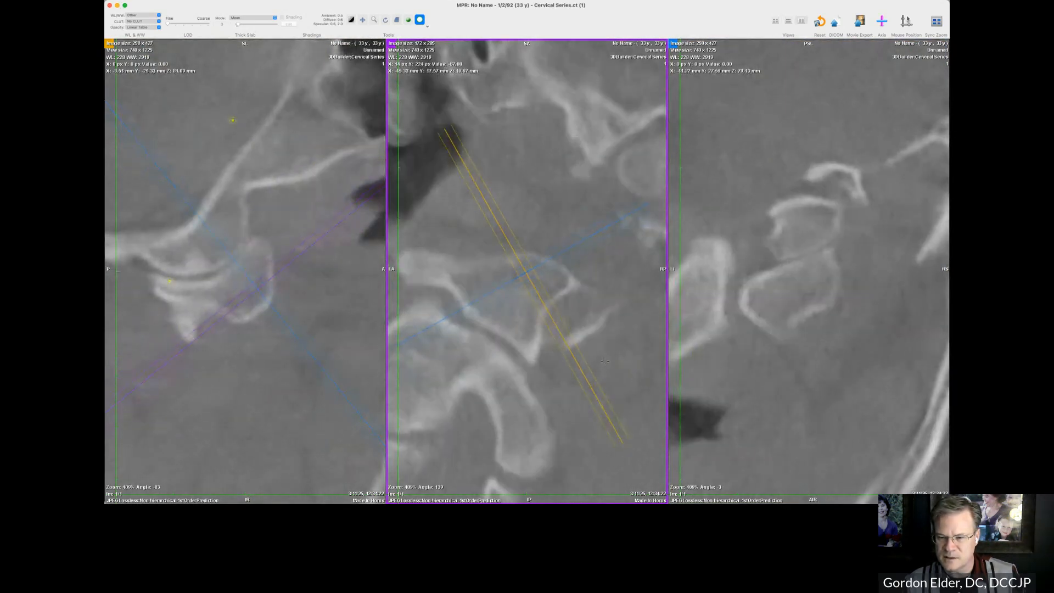
scroll(605, 360, down, 10)
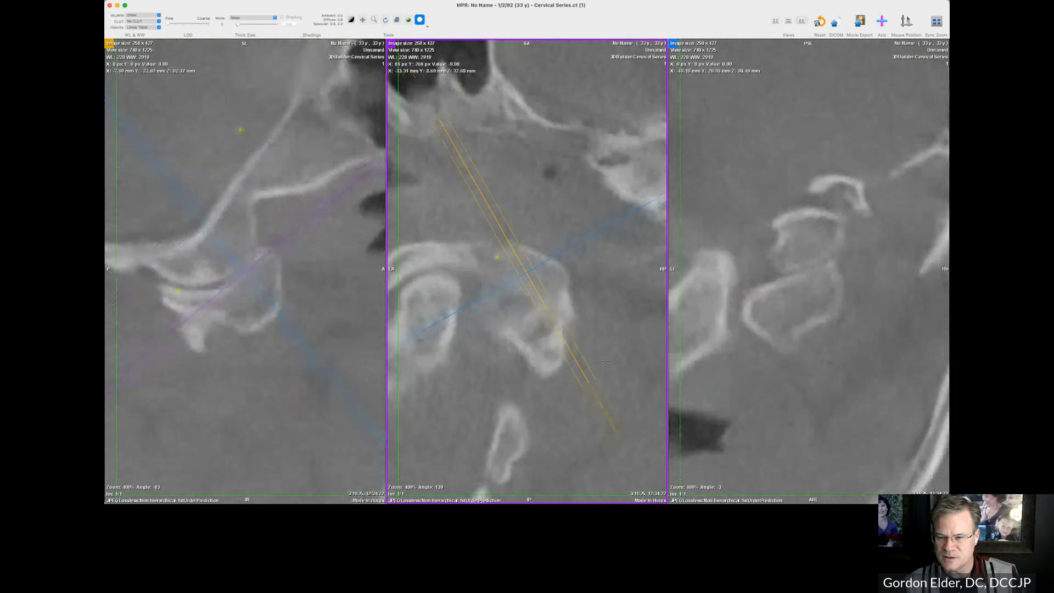
- Flatten the axial plane in the sagittal view, realign the sagittal plane with the right lateral mass, and shift the centre towards its outer edge
mouse_move(208, 299)
mouse_down()
mouse_move(197, 306)
mouse_move(189, 290)
mouse_up()
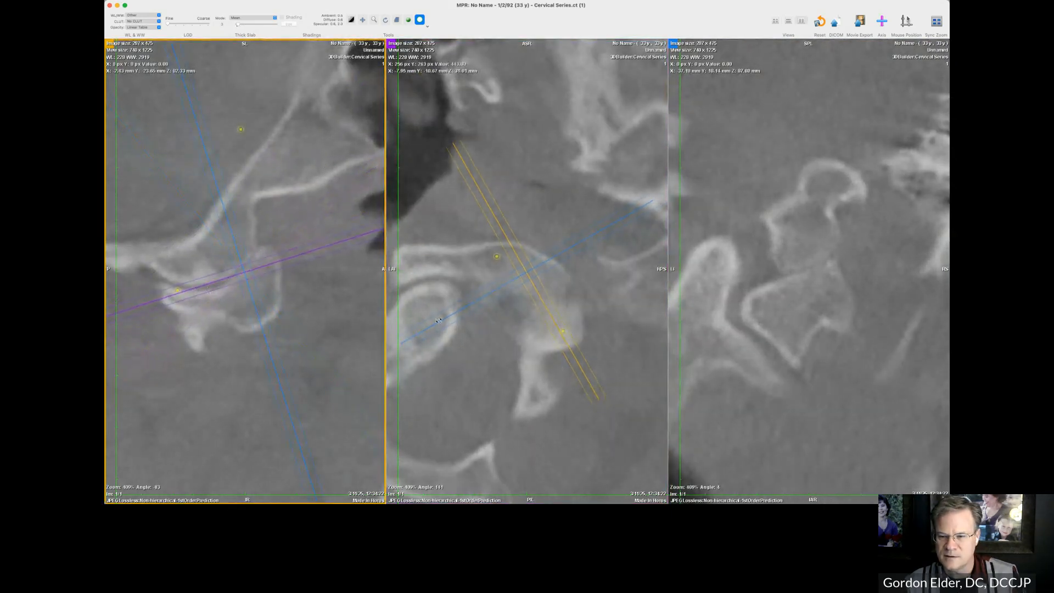
drag(439, 320, 439, 349)
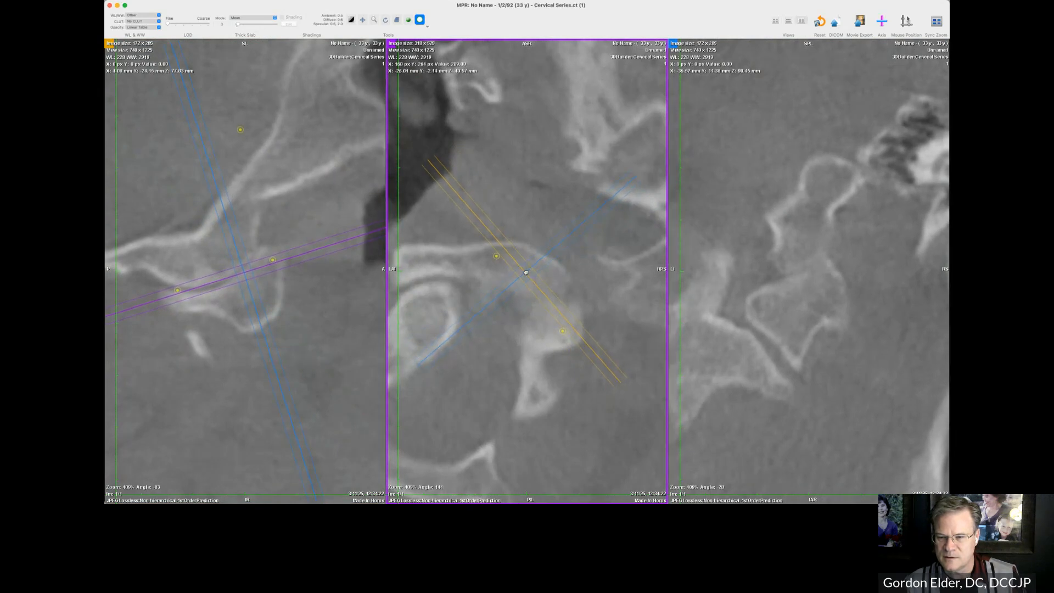
drag(533, 286, 544, 287)
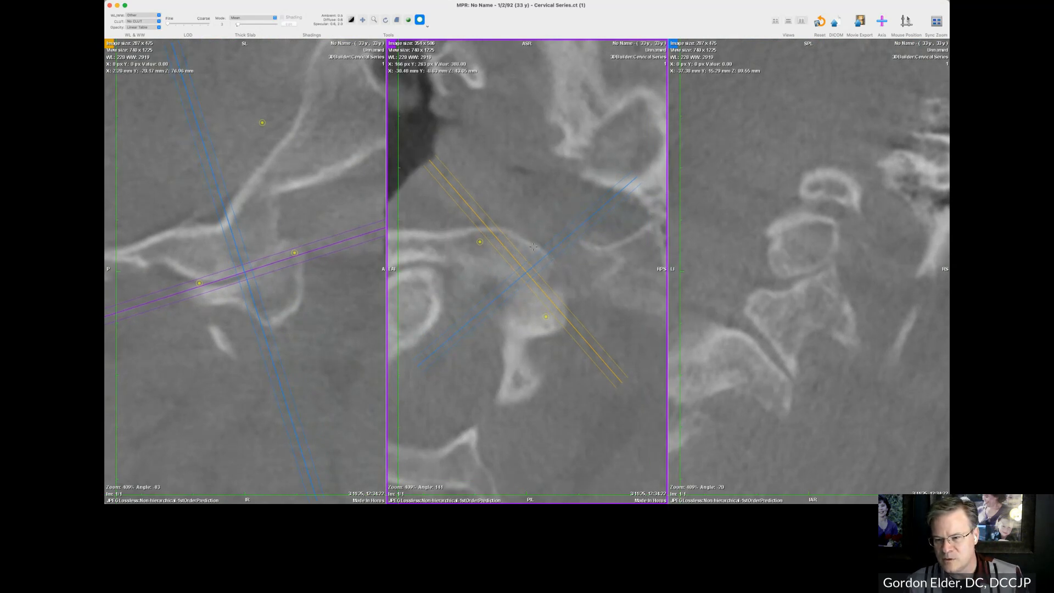
mouse_move(528, 271)
mouse_down()
mouse_move(518, 278)
mouse_move(542, 261)
mouse_up()
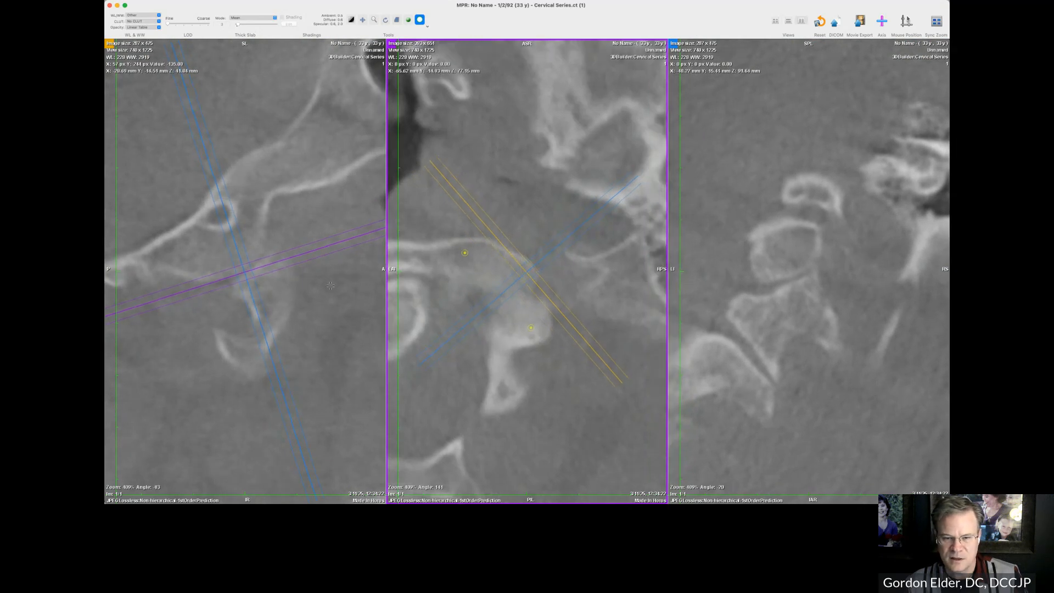
- Show the axes in the coronal view, fine-tune the axial plane's tilt along the right joint, and hide the axes again
click(798, 342)
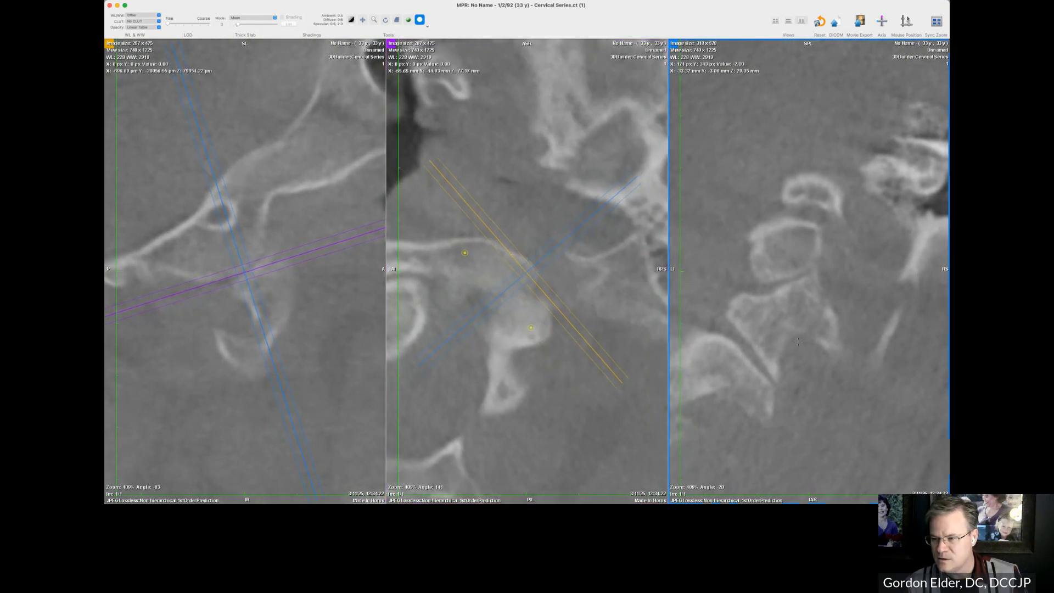
key(space)
drag(719, 297, 721, 301)
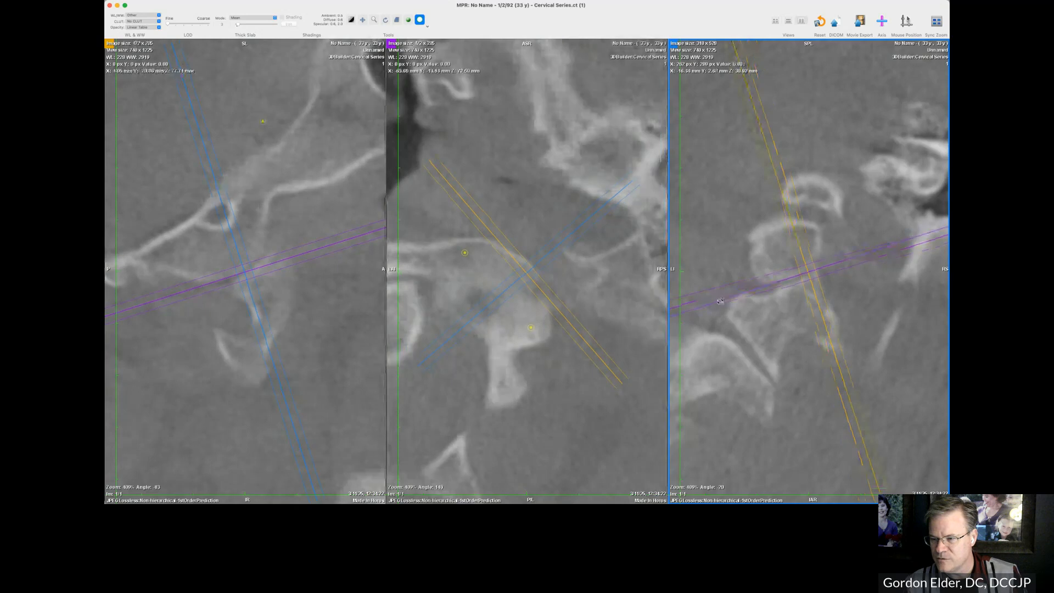
key(space)
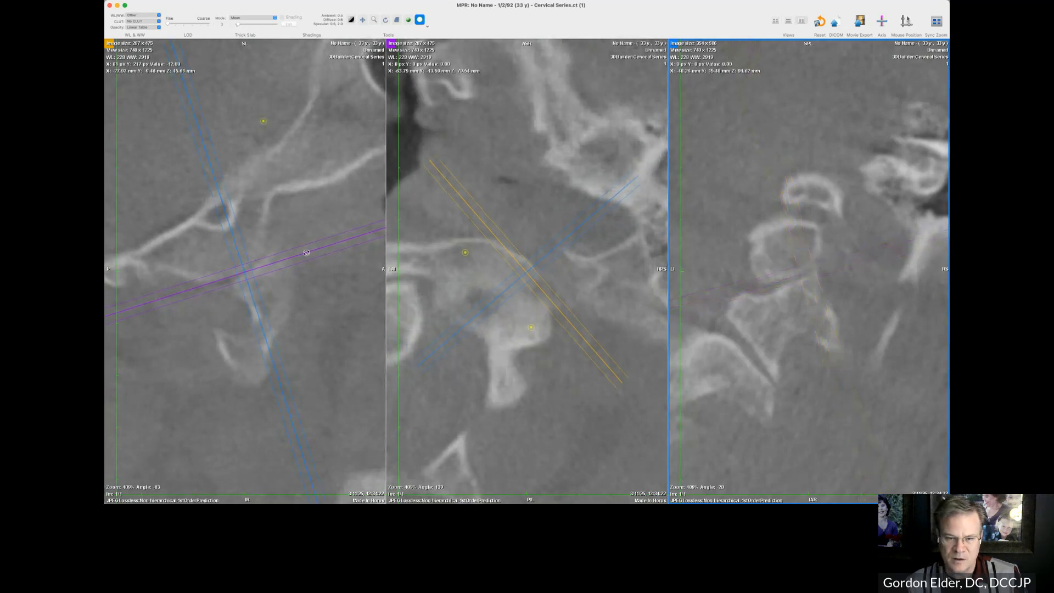
- Tilt the axial plane steeply in the sagittal view and fine-tune the sagittal plane's rotation at the right lateral mass's outer edge
drag(307, 253, 311, 227)
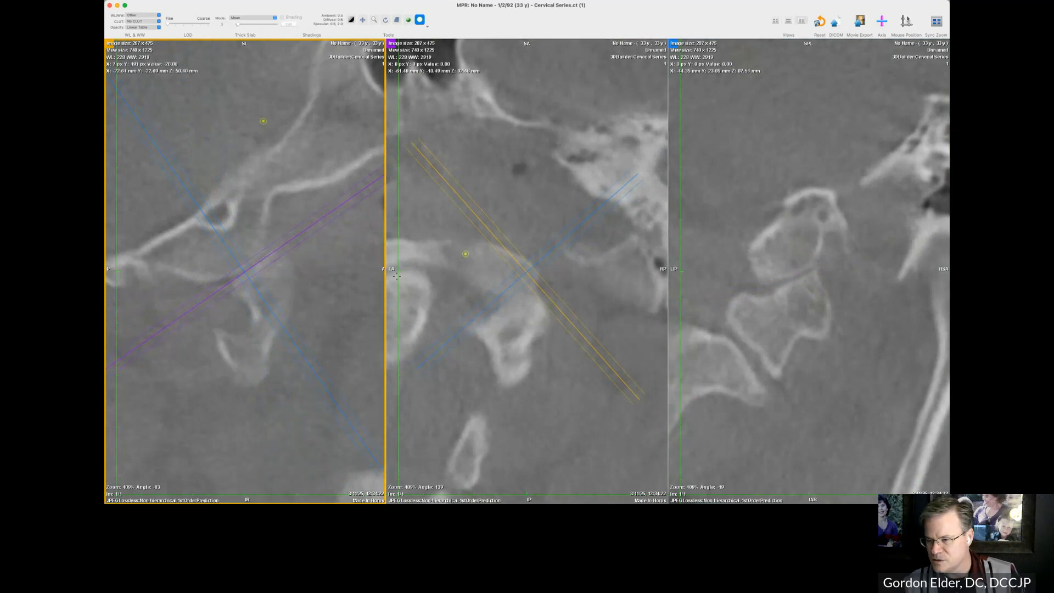
right_drag(799, 246, 795, 105)
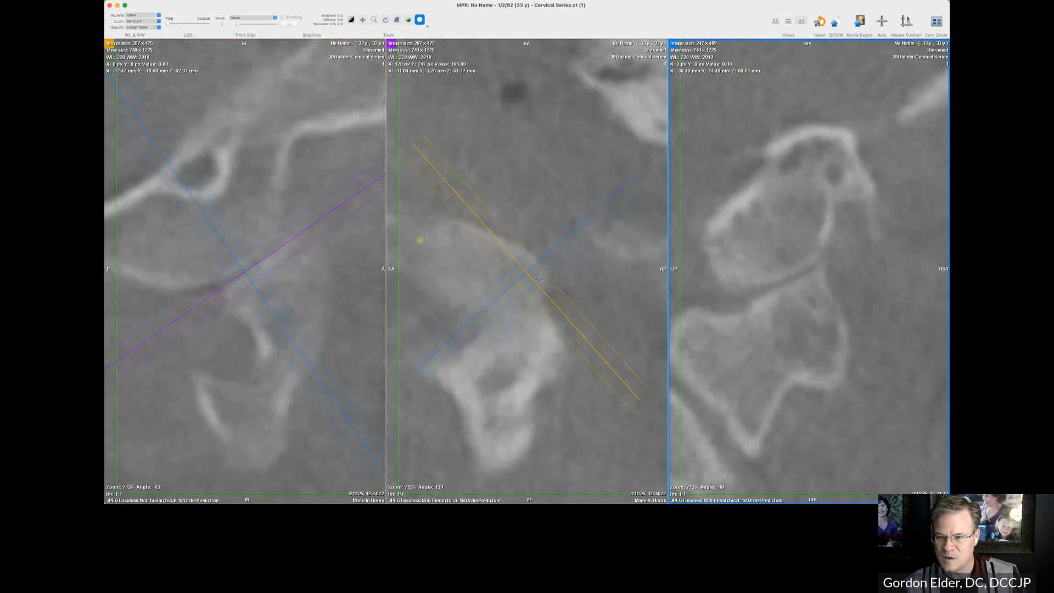
drag(585, 339, 608, 372)
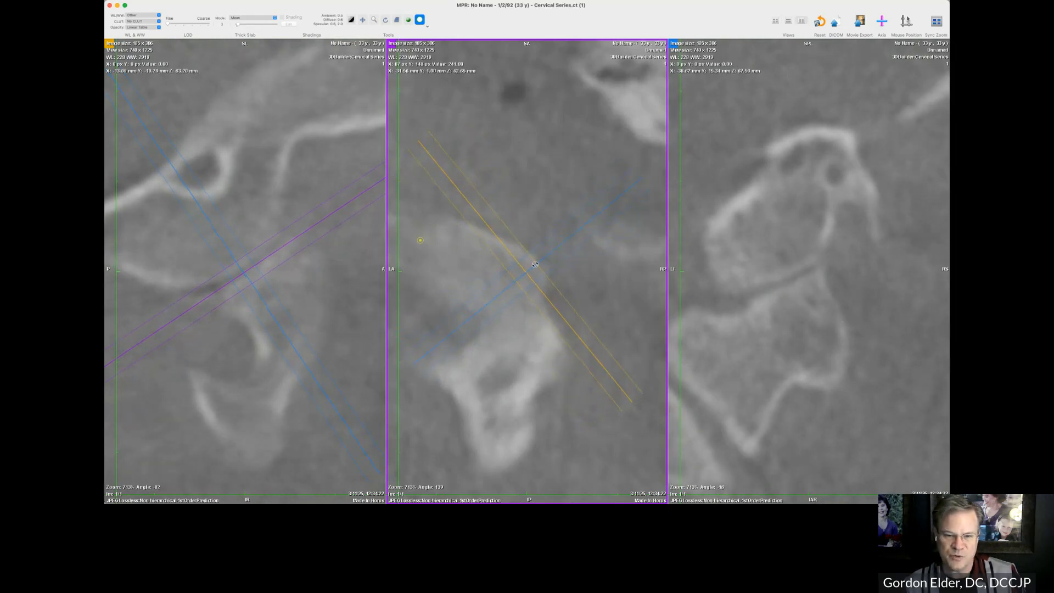
mouse_move(338, 211)
mouse_down()
mouse_move(339, 225)
mouse_move(334, 194)
mouse_up()
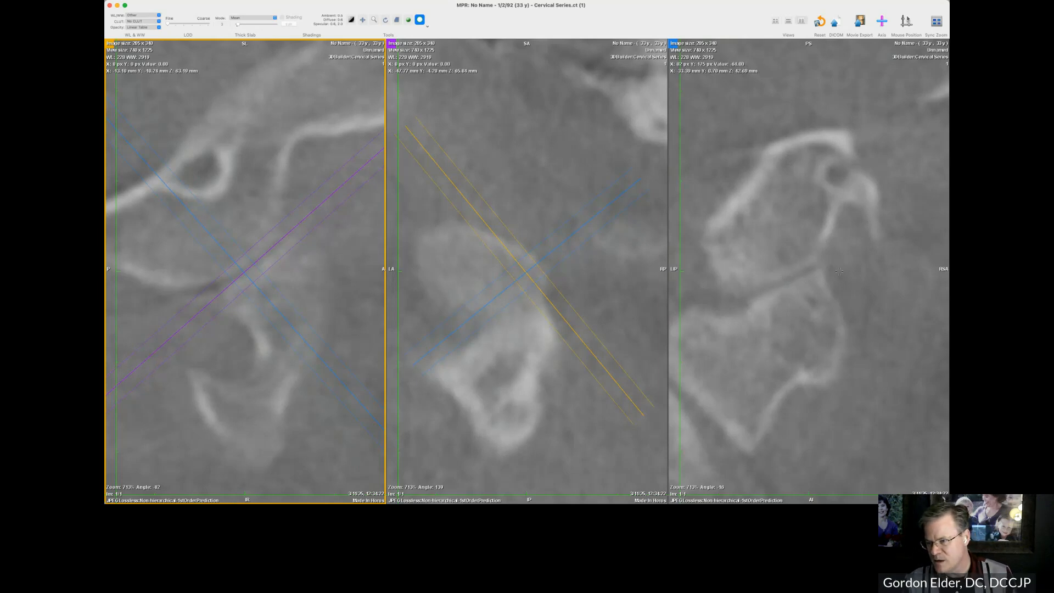
- Circle the outer end of the right joint space with an Oval in the coronal view and nudge the axial plane's tilt in the sagittal view
right_drag(791, 268, 793, 232)
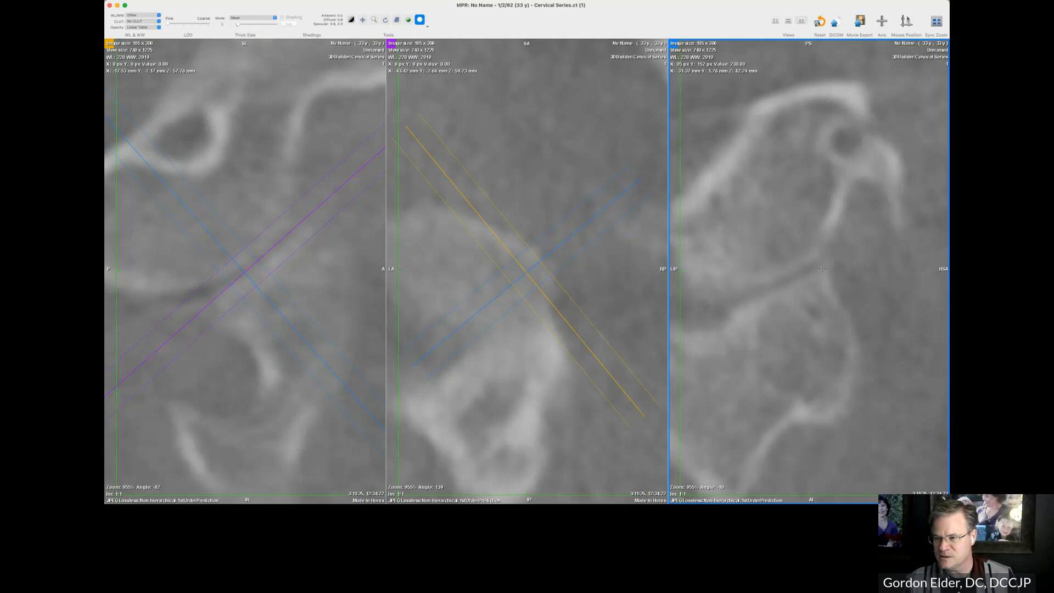
click(427, 27)
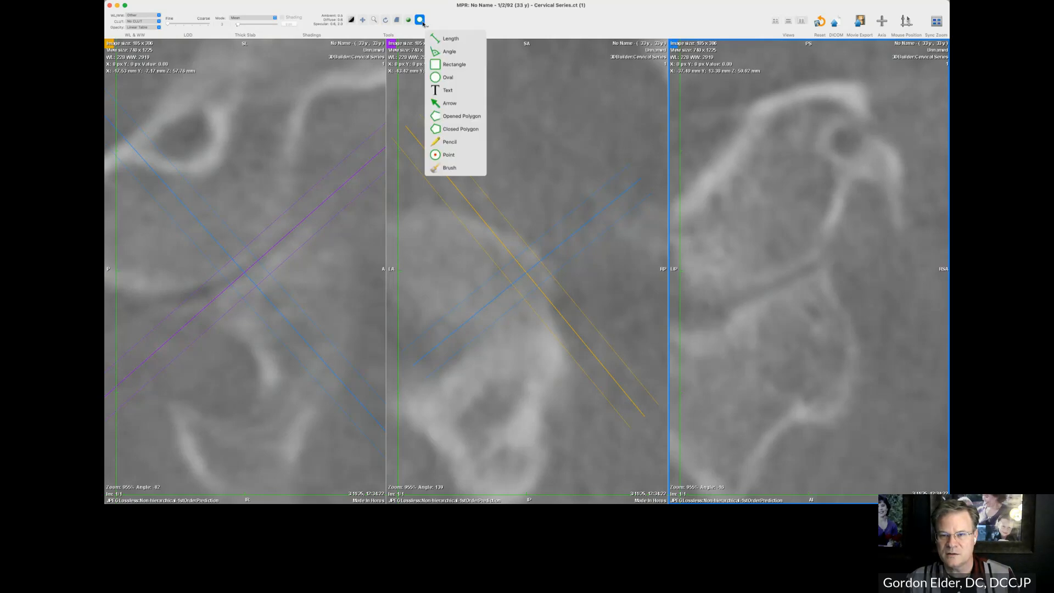
click(448, 77)
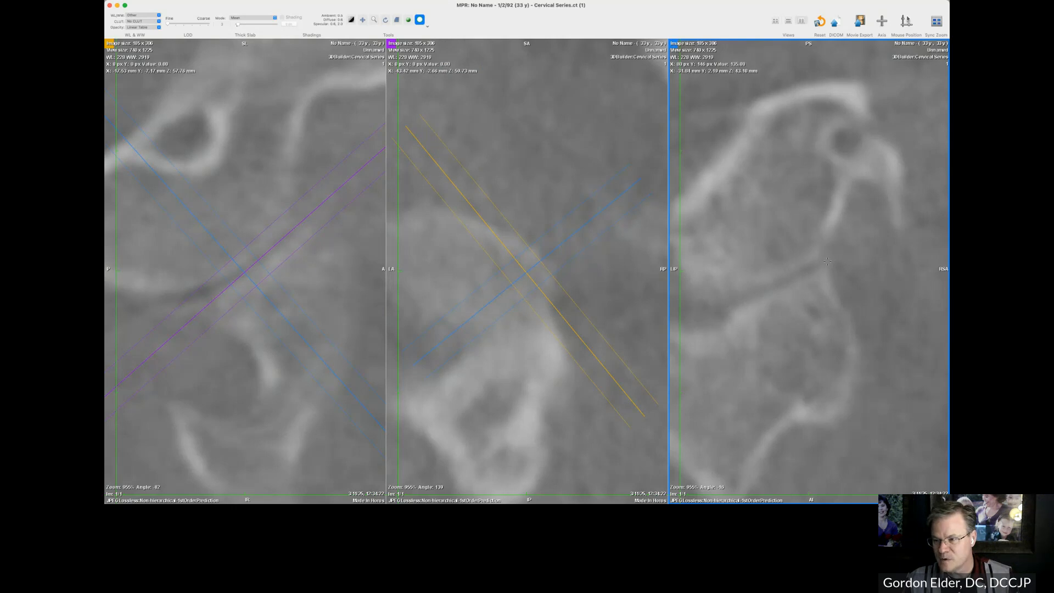
drag(827, 271, 847, 270)
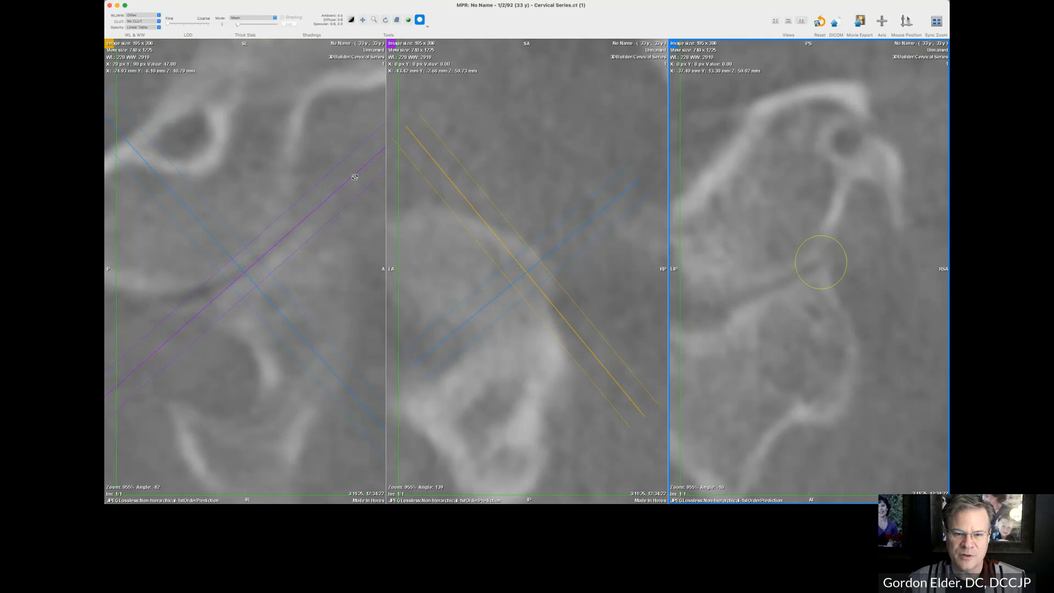
mouse_move(356, 175)
mouse_down()
mouse_move(358, 206)
mouse_move(350, 174)
mouse_up()
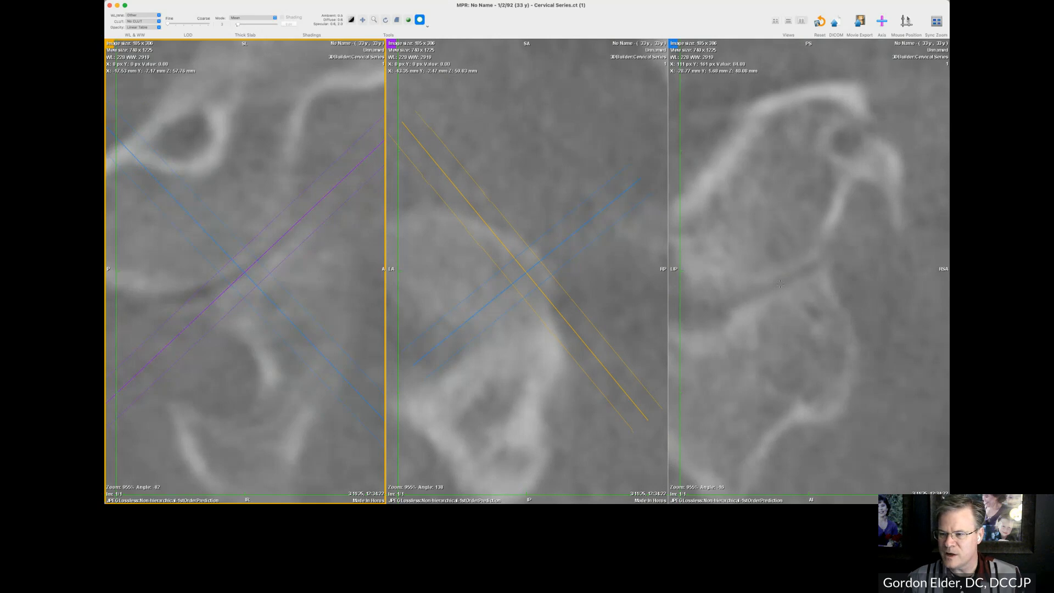
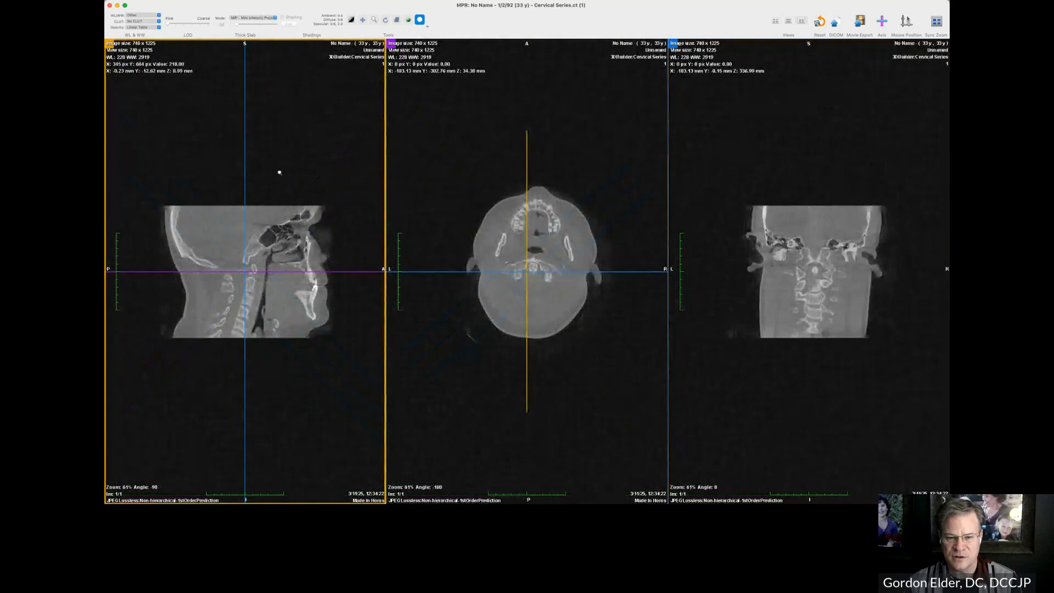
- Enlarge the freshly opened MPR views and set the thick slab mode to Mean
scroll(278, 170, up, 5)
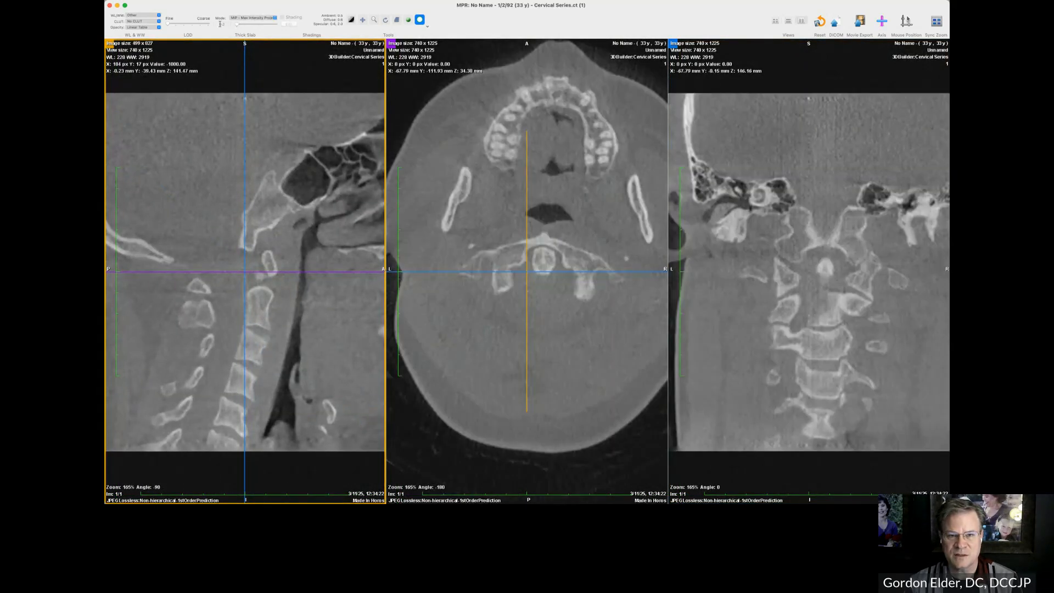
click(222, 24)
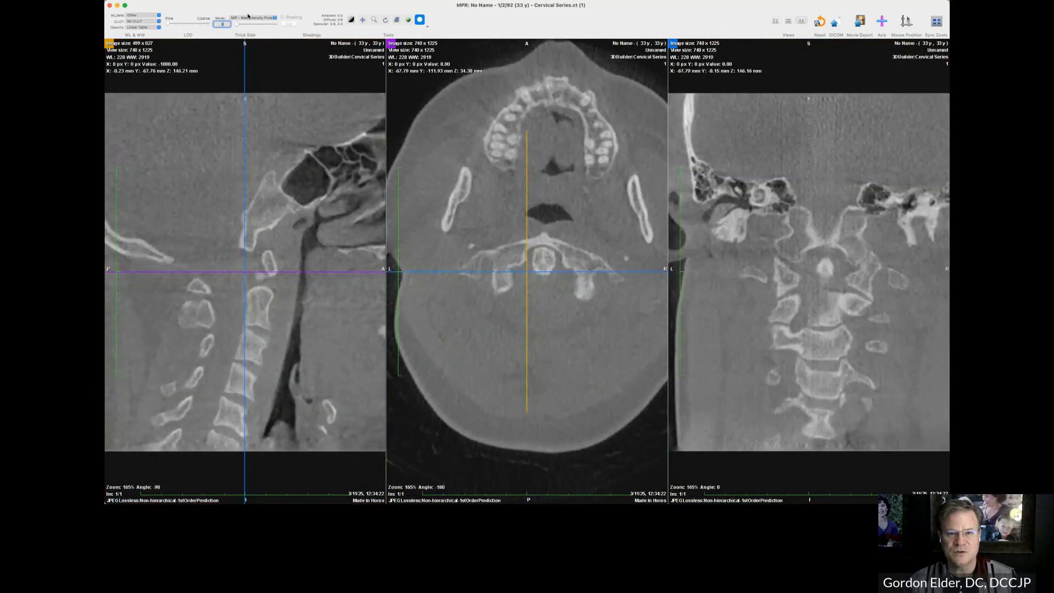
click(245, 18)
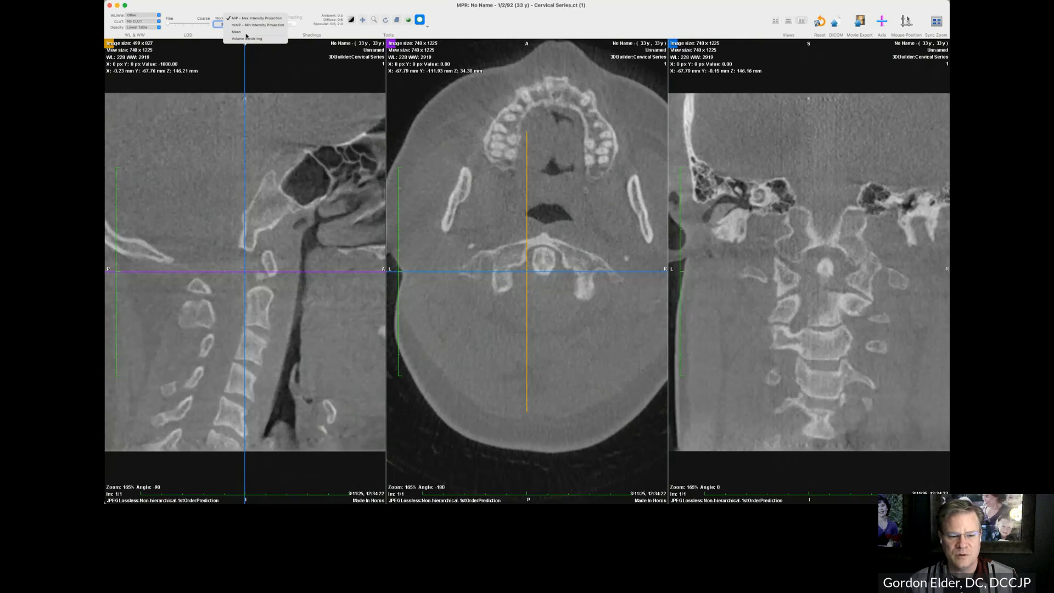
click(246, 32)
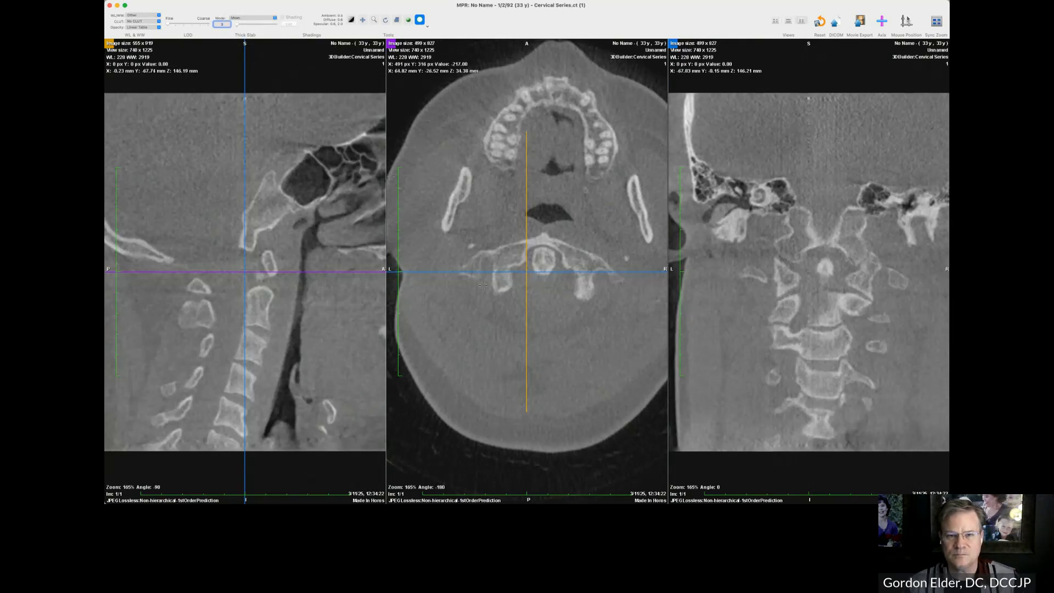
click(319, 142)
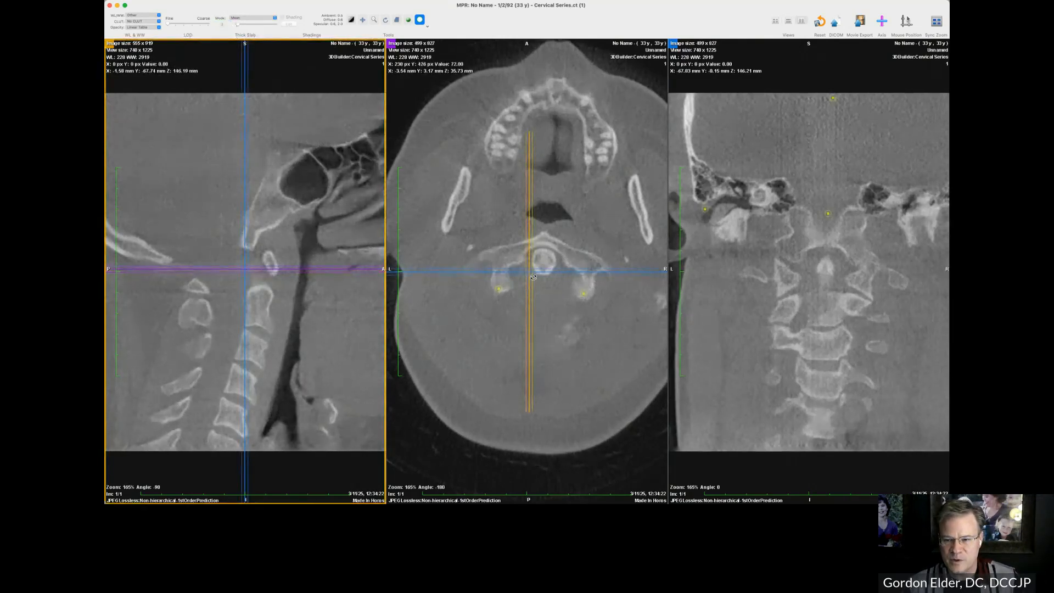
- Rotate the sagittal plane by a few degrees in the axial view to angle it along the left lateral mass
drag(609, 273, 617, 285)
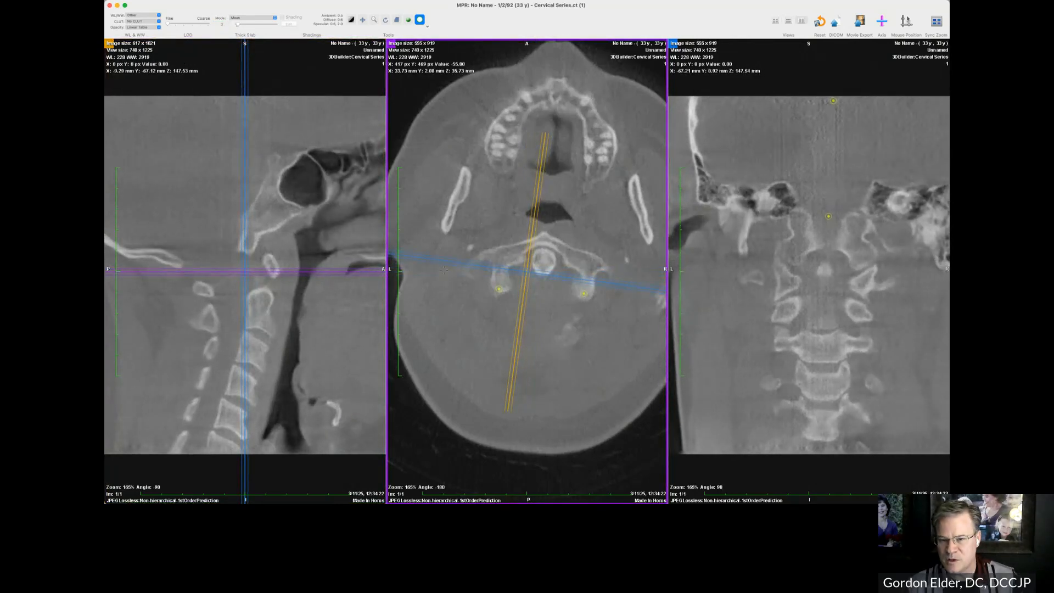
click(819, 22)
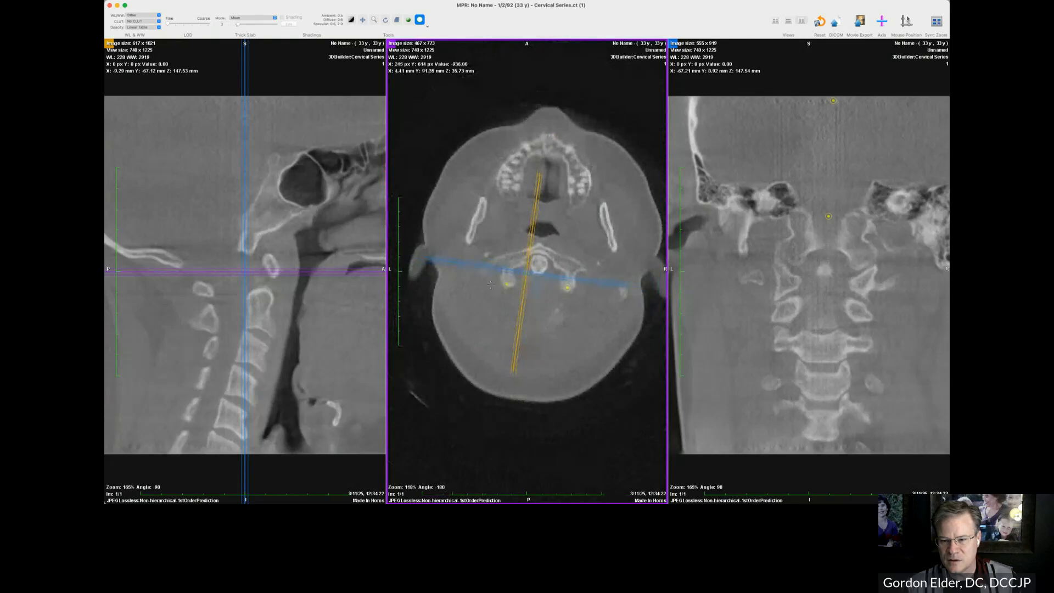
drag(468, 268, 468, 264)
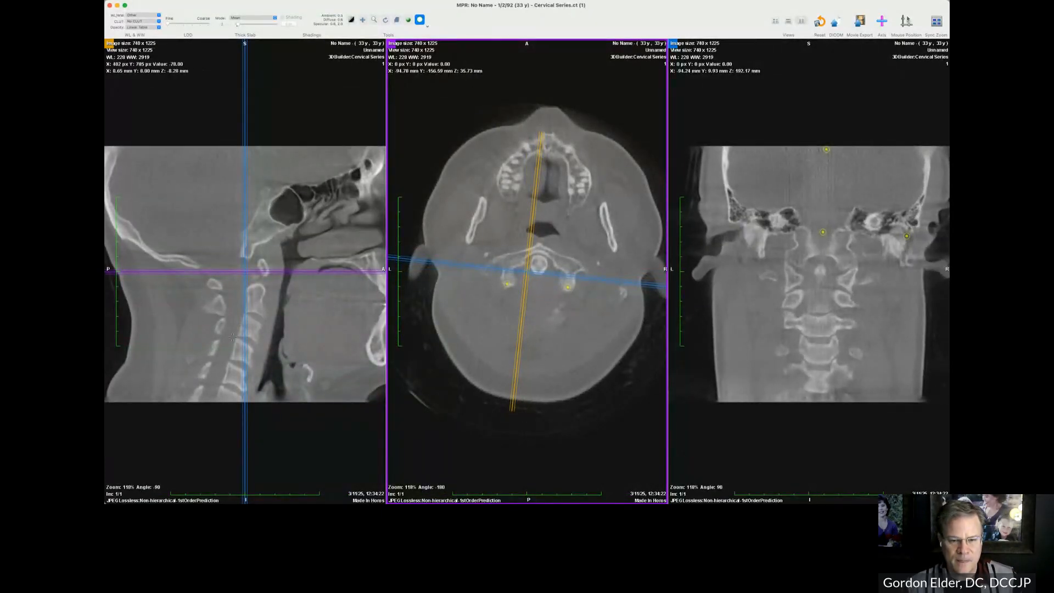
- Move the axes' centre onto the left atlas lateral mass in the axial view, with all three views enlarged around it
scroll(232, 337, down, 3)
scroll(232, 337, down, 2)
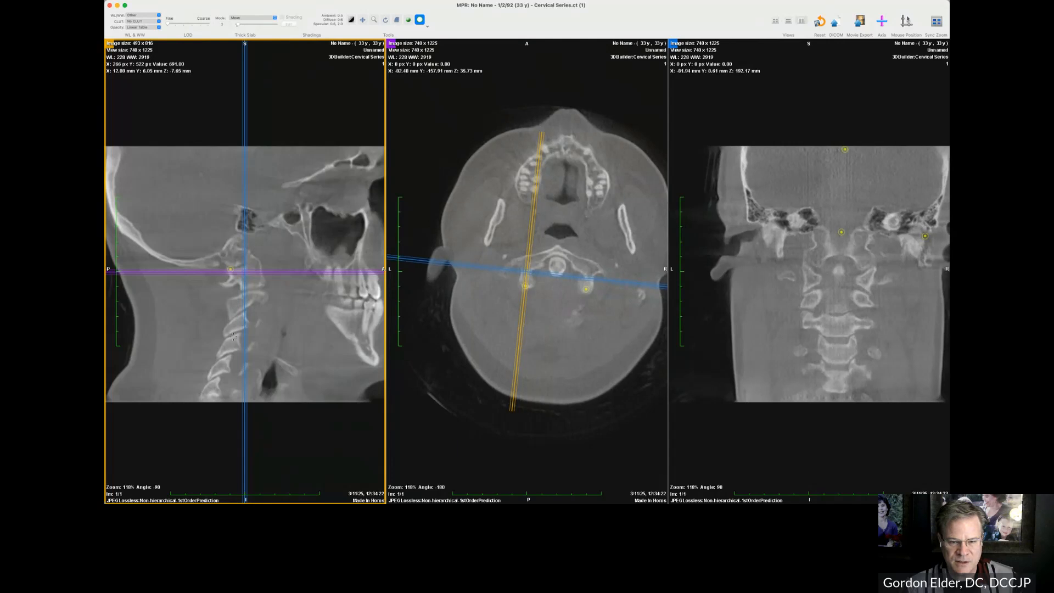
scroll(270, 306, up, 1)
right_drag(271, 306, 306, 96)
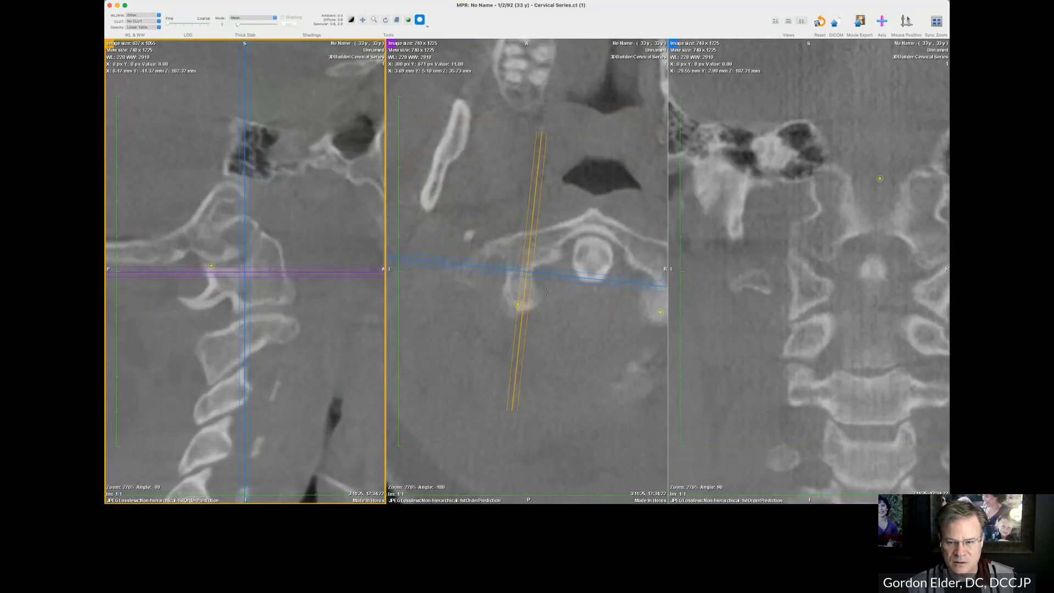
click(530, 275)
mouse_move(530, 274)
mouse_down()
mouse_move(548, 275)
mouse_move(522, 276)
mouse_move(532, 277)
mouse_up()
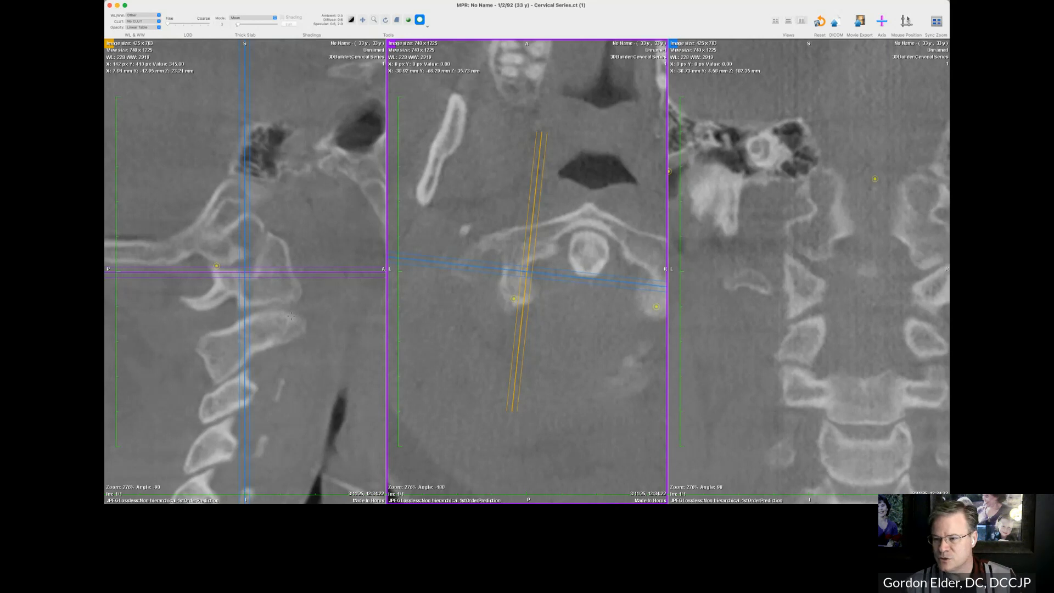
- Show the axes in the coronal view and tilt the axial plane along the slope of the left atlas lateral mass's upper joint
click(778, 301)
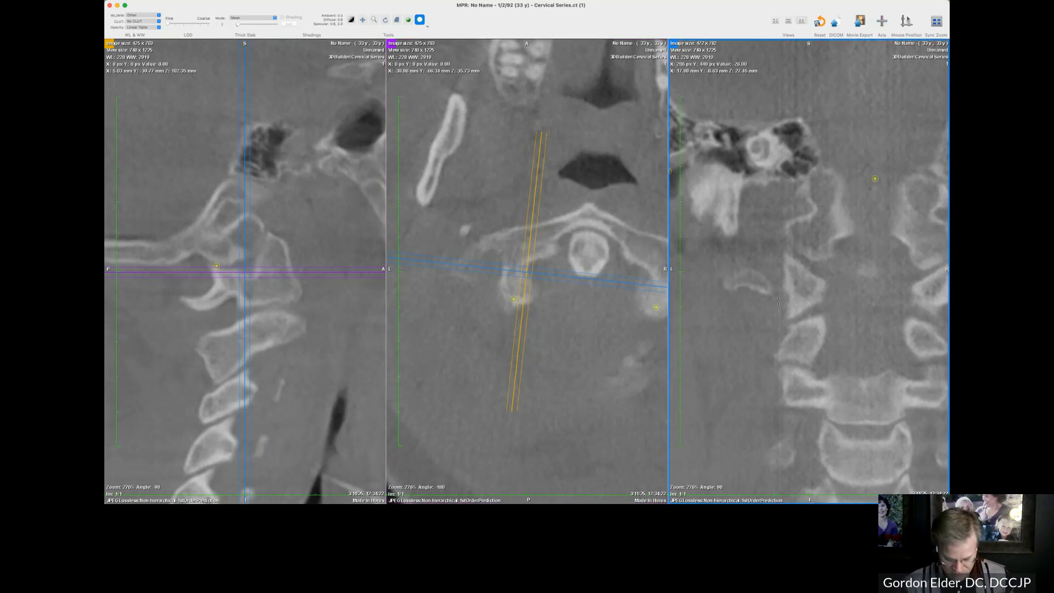
key(space)
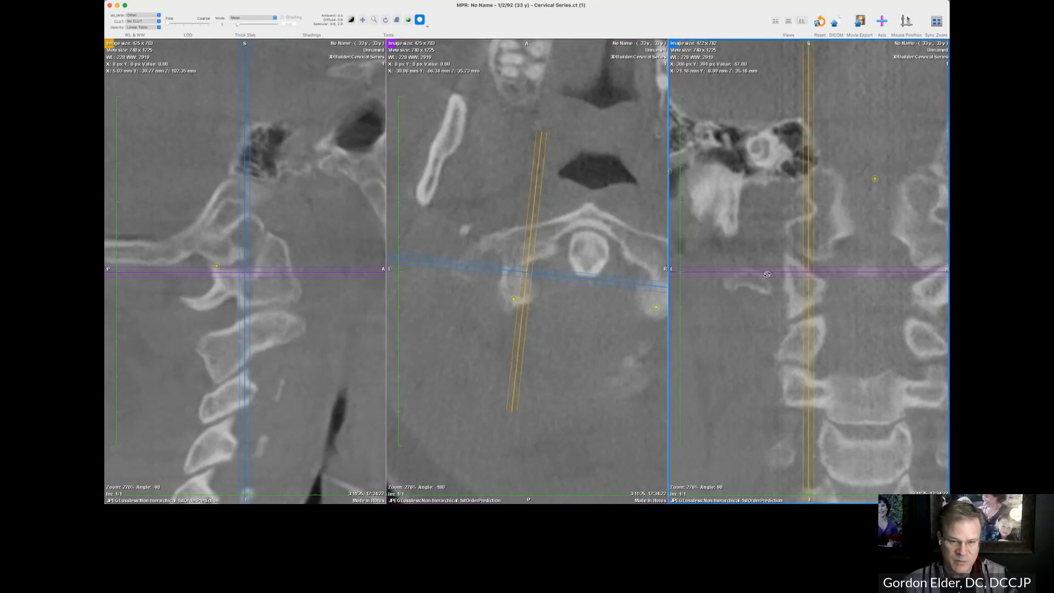
drag(767, 274, 769, 252)
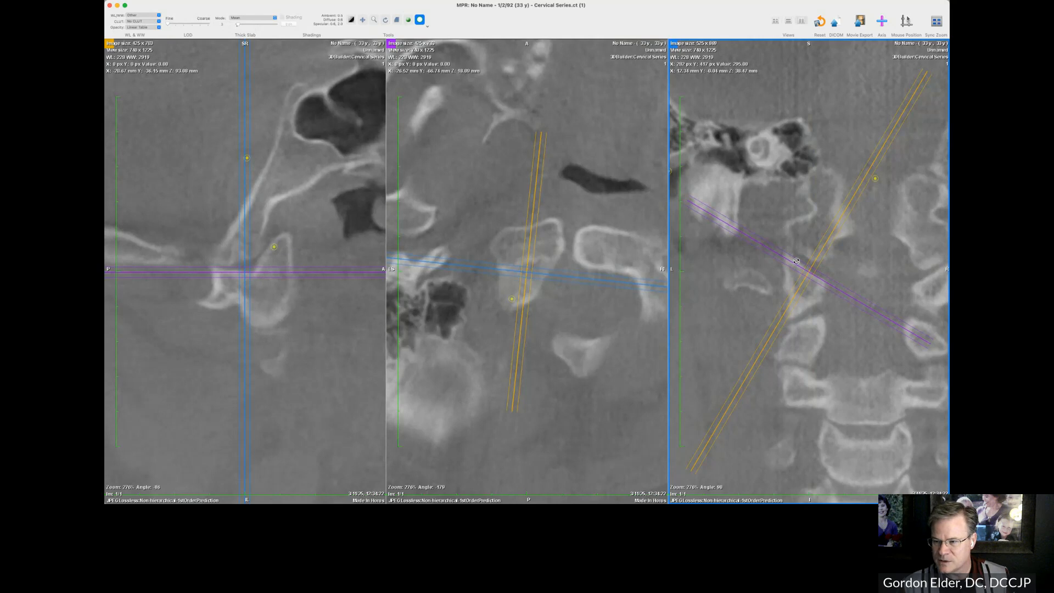
- Move the axes' centre down to the left C1-C2 joint and tilt the axial plane to its slope in the coronal and sagittal views
drag(797, 262, 806, 314)
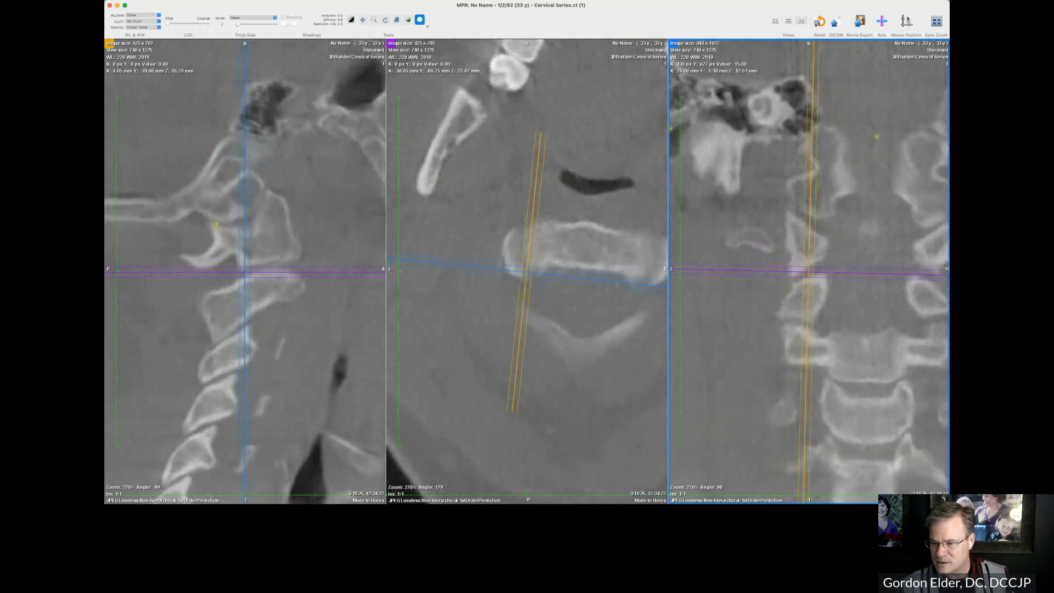
drag(744, 271, 743, 307)
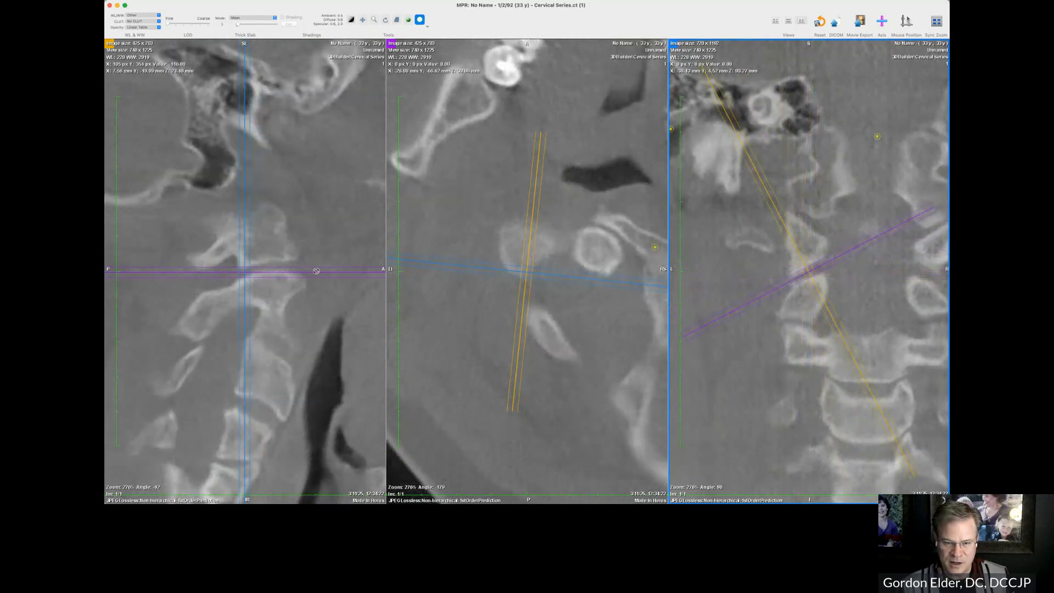
drag(316, 271, 317, 266)
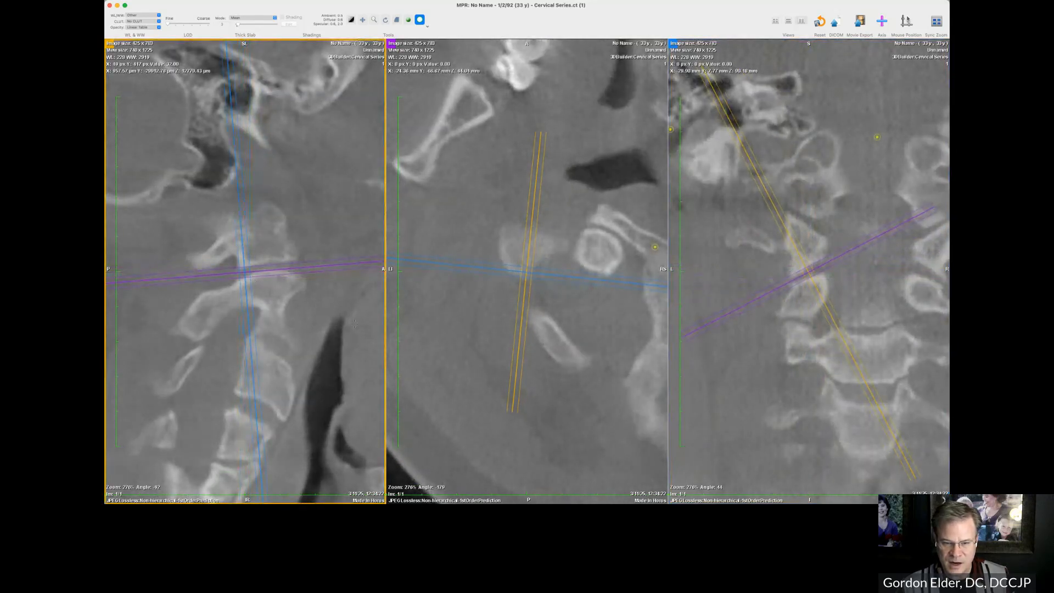
- Enlarge the three views and examine the sagittal slices across the left C1-C2 joint
scroll(321, 344, up, 5)
scroll(321, 344, down, 10)
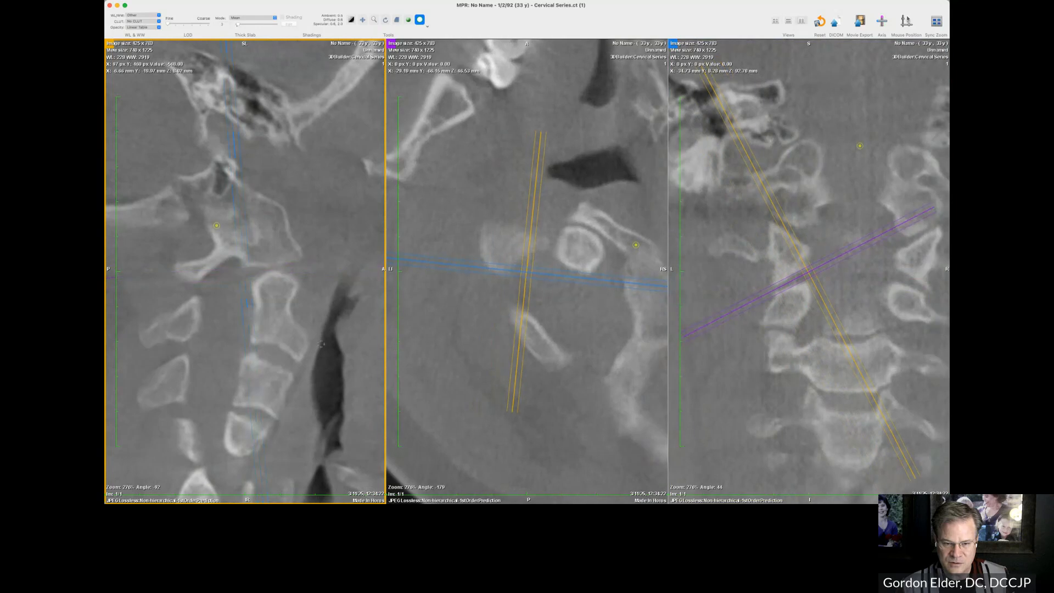
right_drag(321, 344, 331, 231)
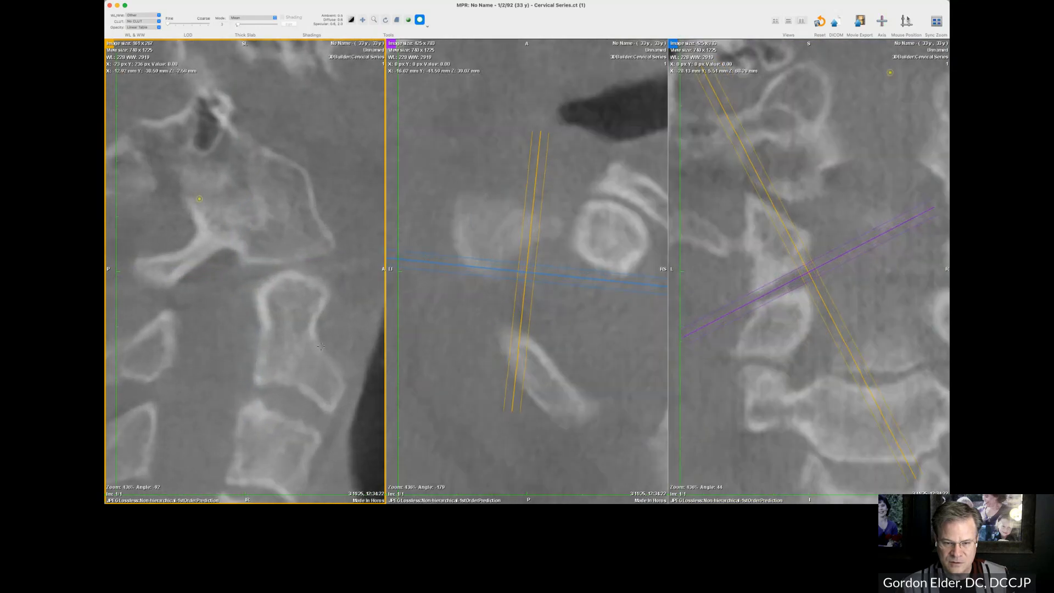
scroll(322, 347, up, 5)
scroll(321, 346, down, 8)
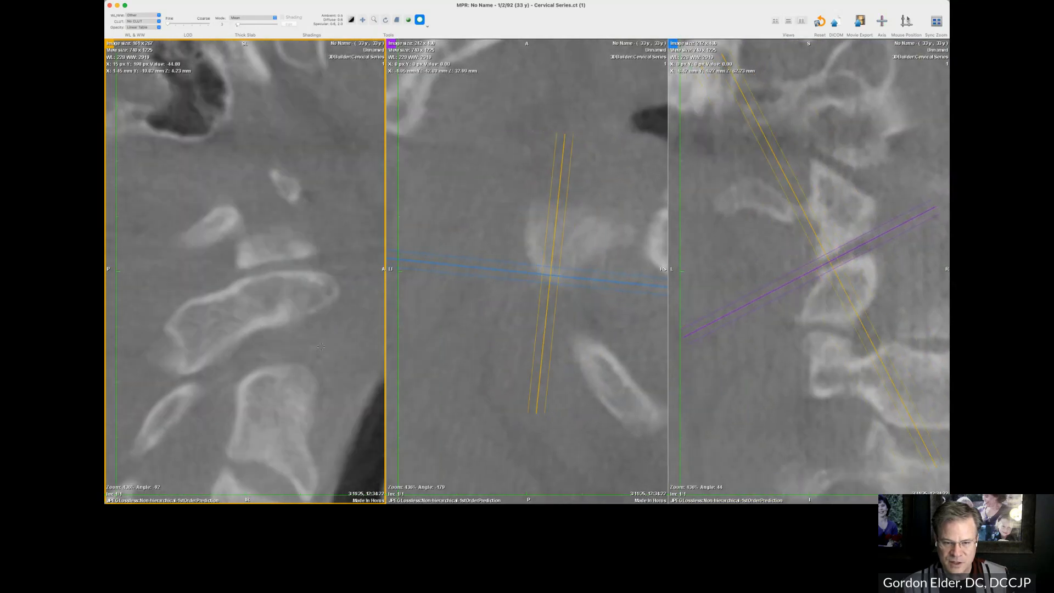
scroll(322, 346, up, 5)
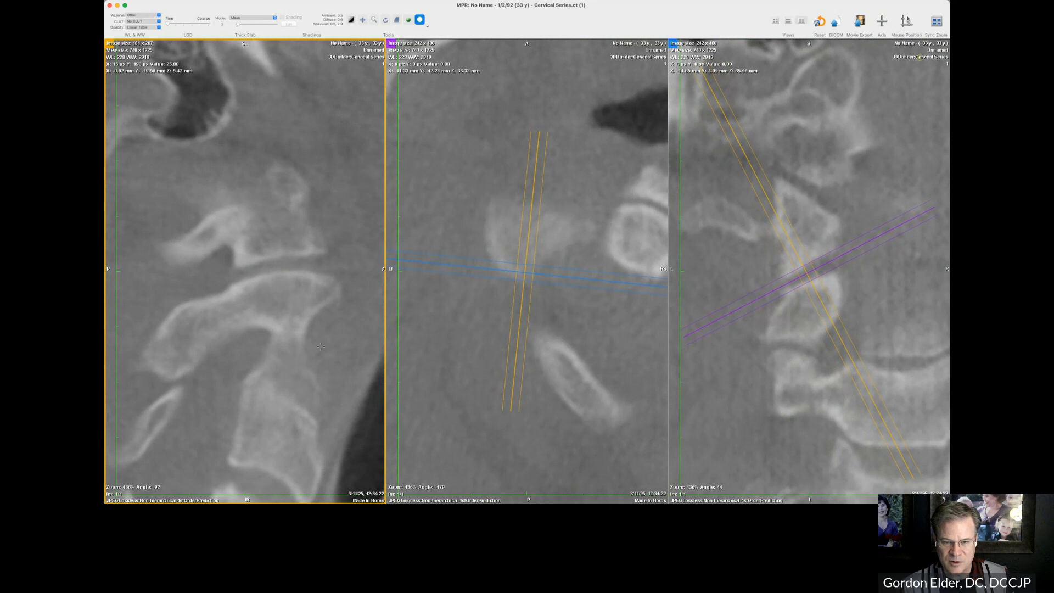
scroll(322, 346, up, 1)
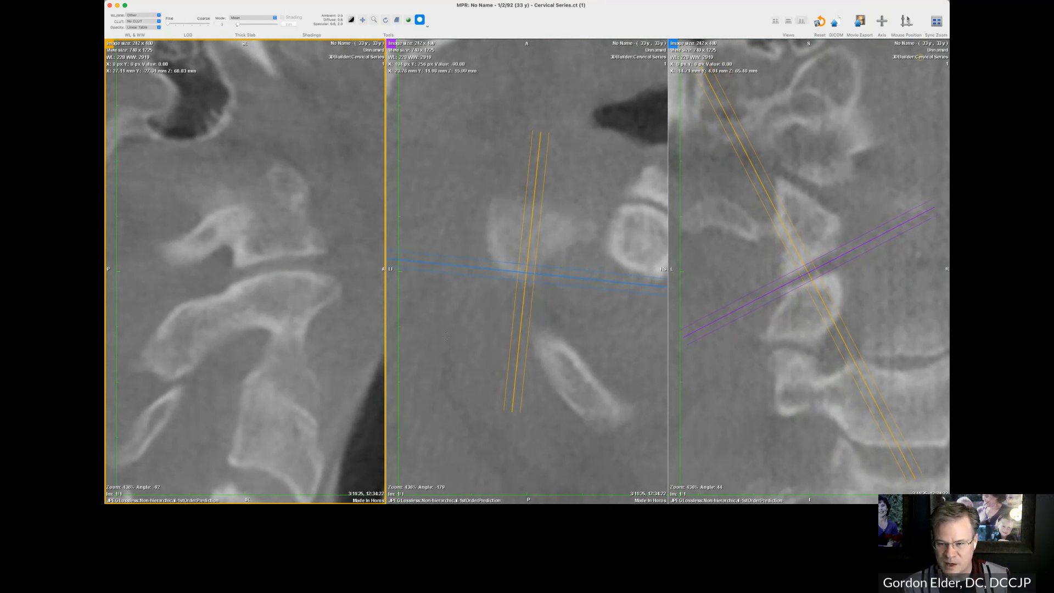
- Rotate the sagittal plane slightly in the axial view and bring the axial plane back to level in the coronal view
mouse_move(466, 269)
mouse_down()
mouse_move(464, 285)
mouse_move(466, 272)
mouse_up()
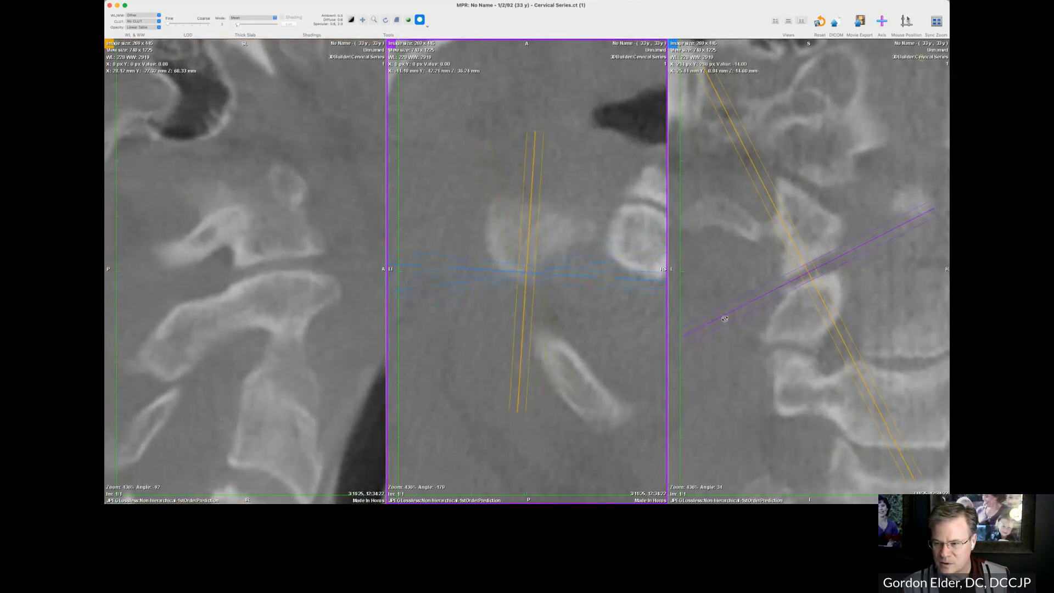
drag(725, 318, 731, 291)
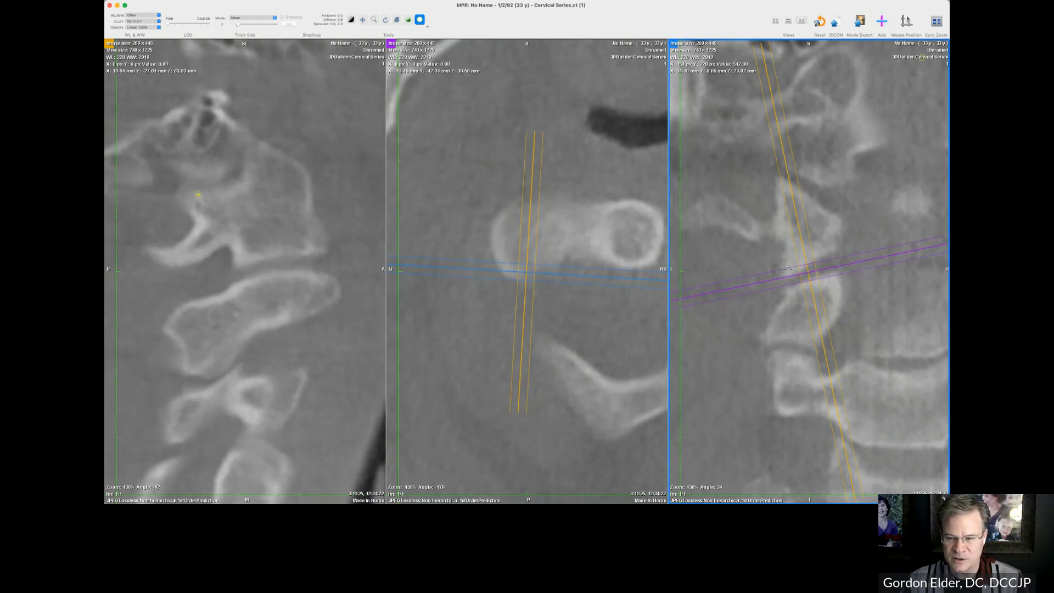
drag(737, 286, 731, 275)
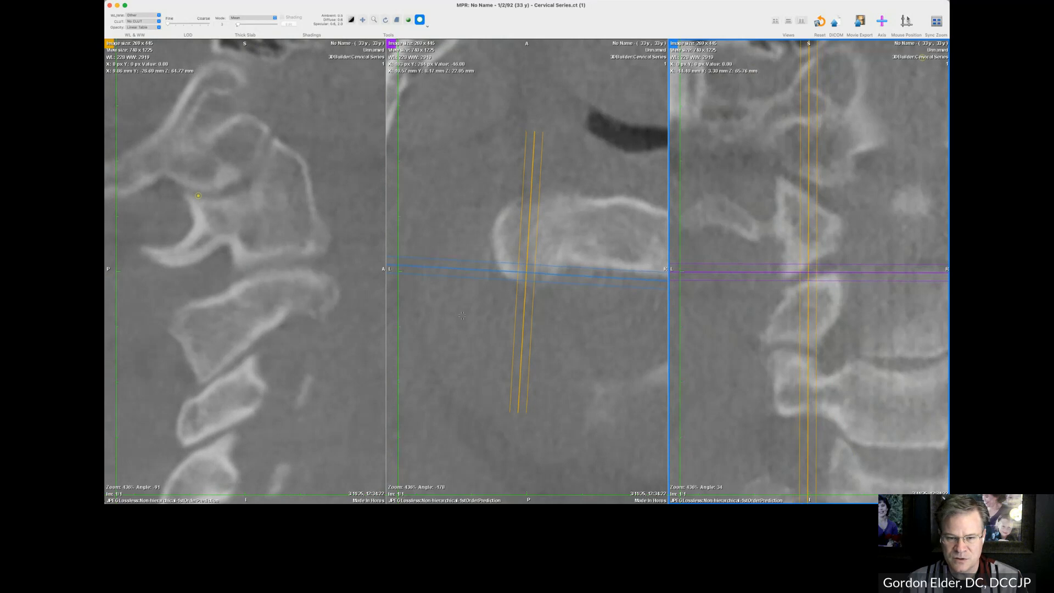
- Shift the sagittal plane to the right C1-C2 joint and tilt the axial plane to its slope in the coronal and sagittal views
scroll(322, 325, down, 10)
scroll(322, 326, down, 10)
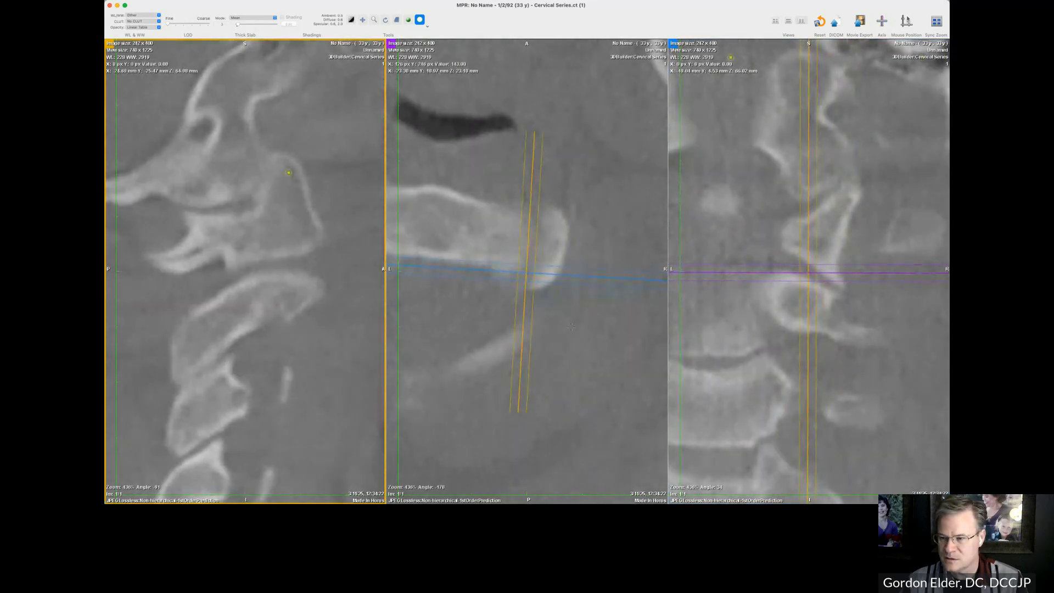
drag(720, 270, 729, 228)
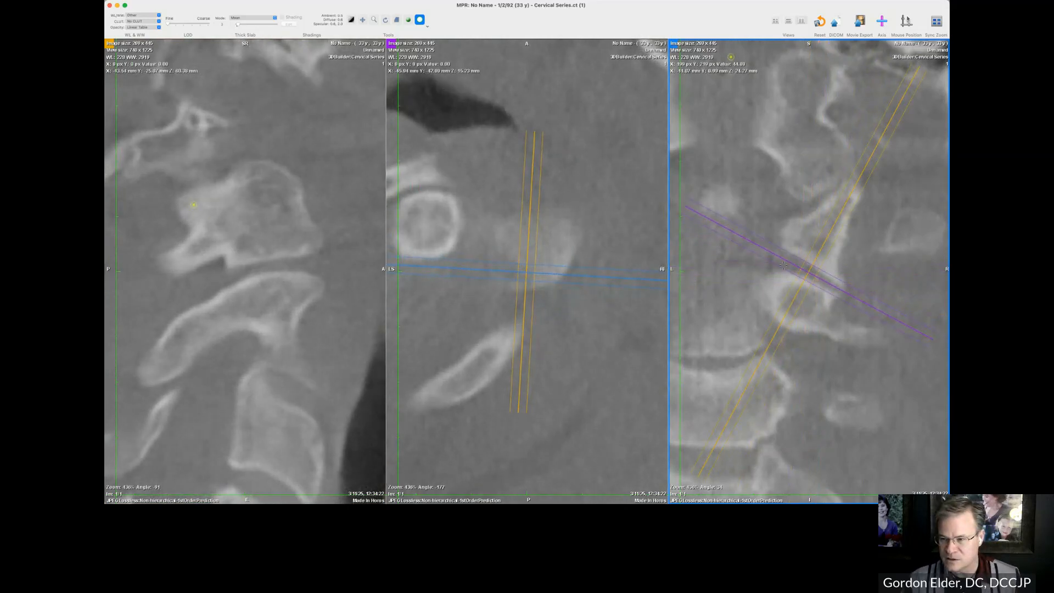
click(267, 270)
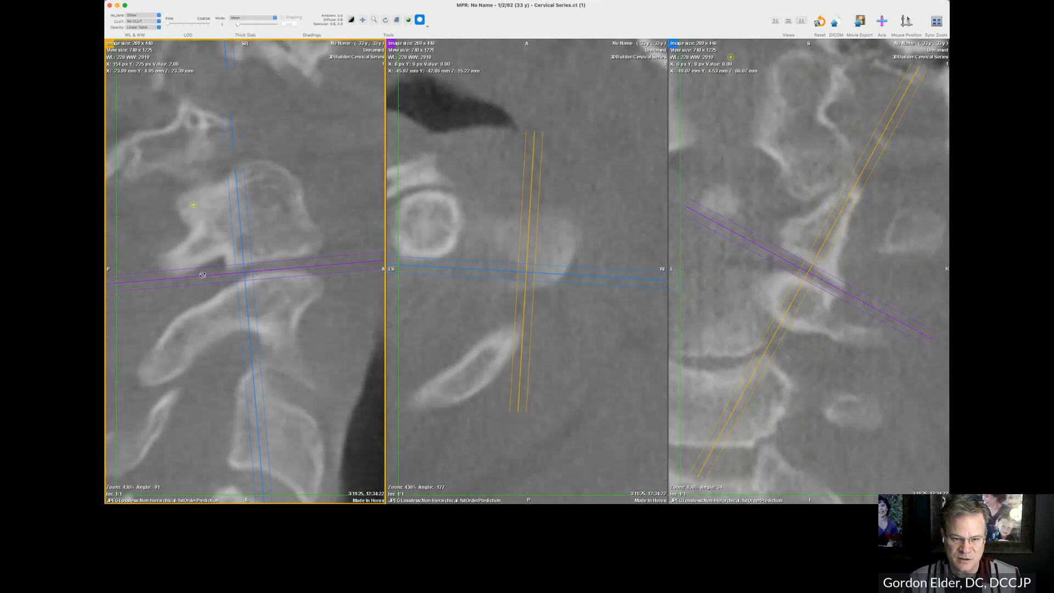
drag(194, 279, 196, 282)
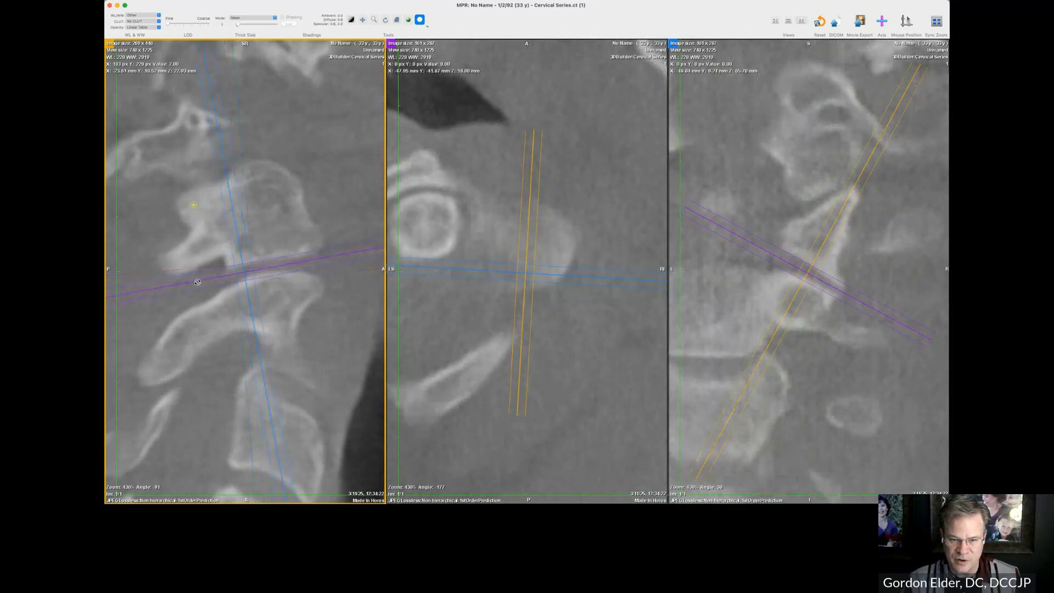
- Examine the sagittal slices across the right C1-C2 joint with the axial plane tilted
scroll(303, 312, down, 3)
scroll(302, 312, down, 8)
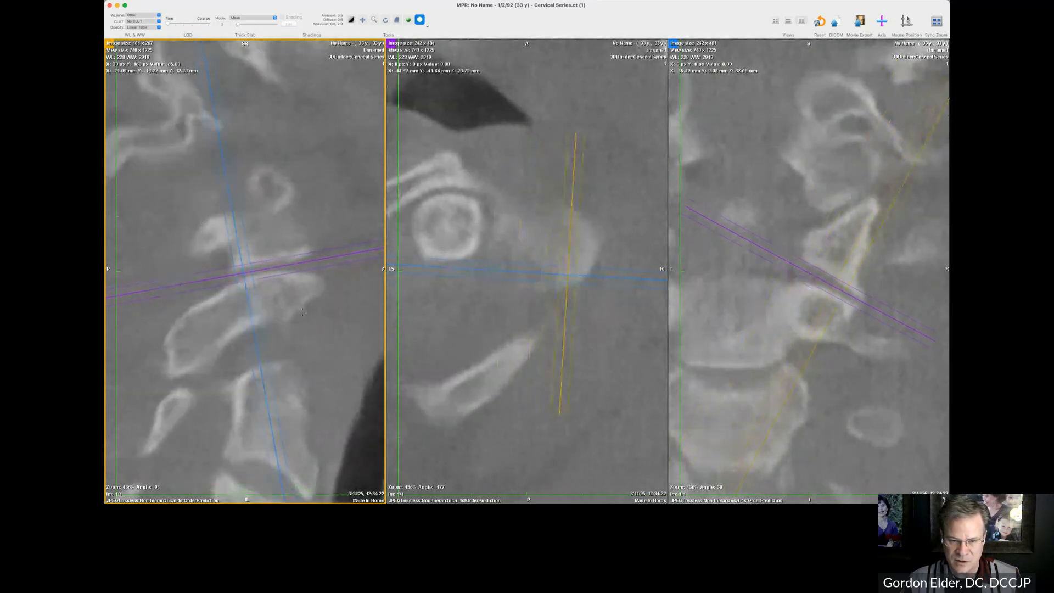
scroll(303, 312, down, 3)
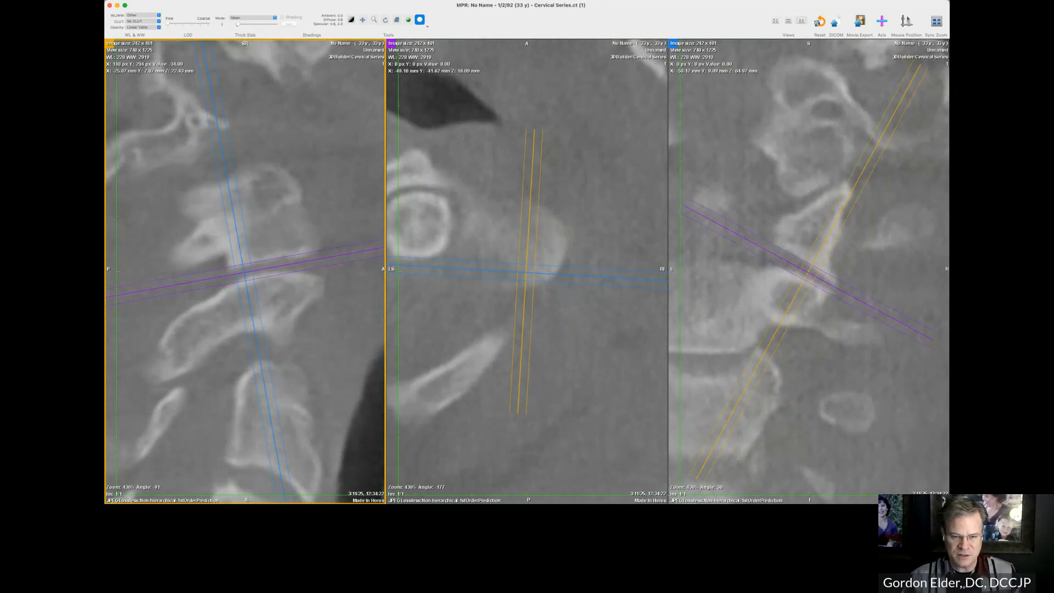
scroll(288, 305, down, 5)
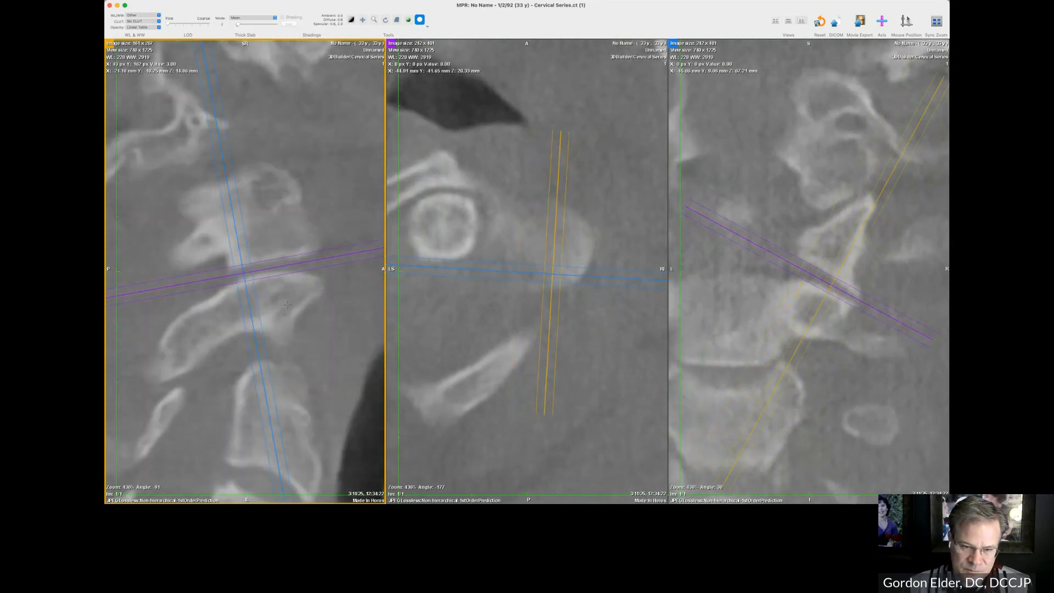
scroll(287, 305, down, 3)
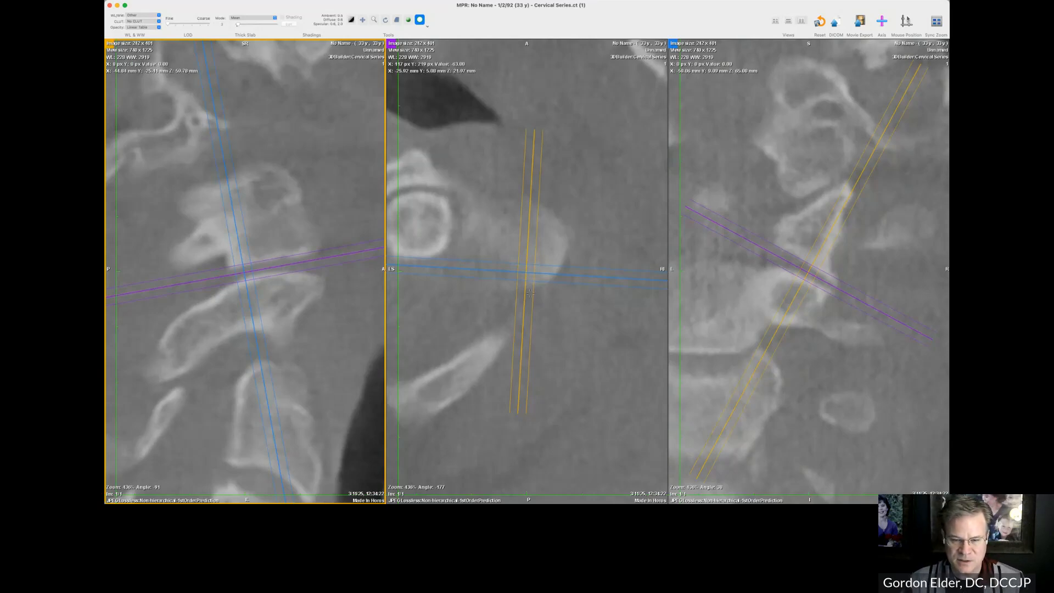
- Move the axes' centre to the midline behind the dens in the axial view and adjust the axial plane's tilt in the sagittal view
drag(529, 275, 414, 270)
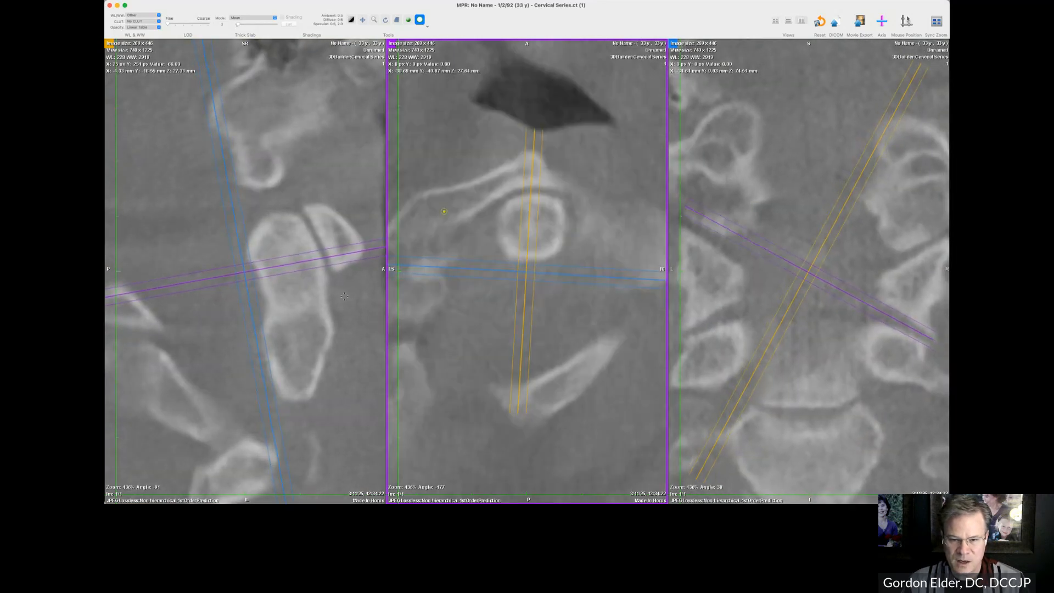
drag(193, 282, 193, 286)
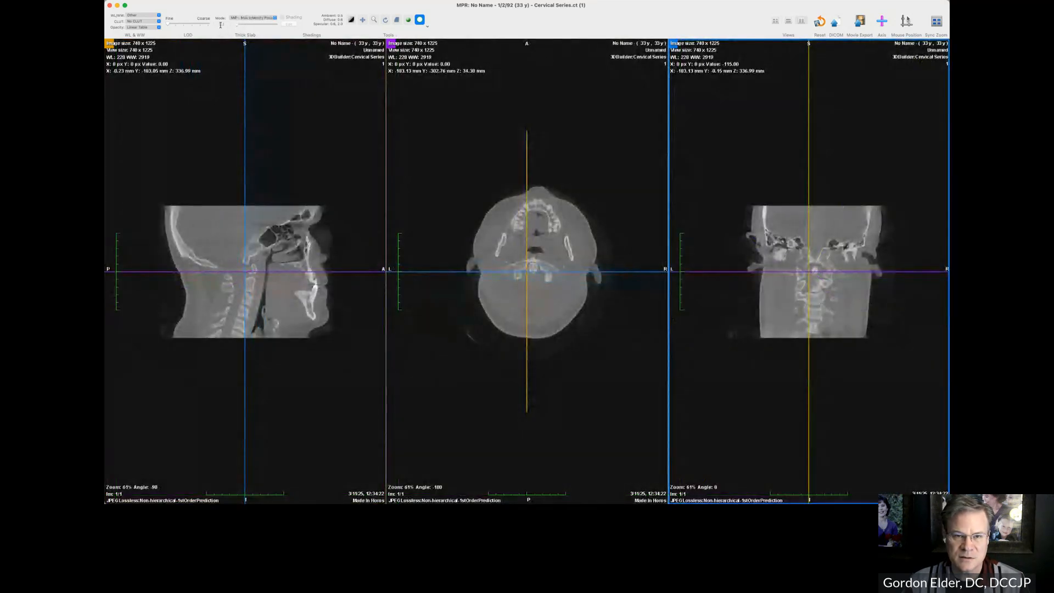
- Set the freshly opened MPR's thick slab to 10 with the Mean mode and enlarge the three views
click(221, 24)
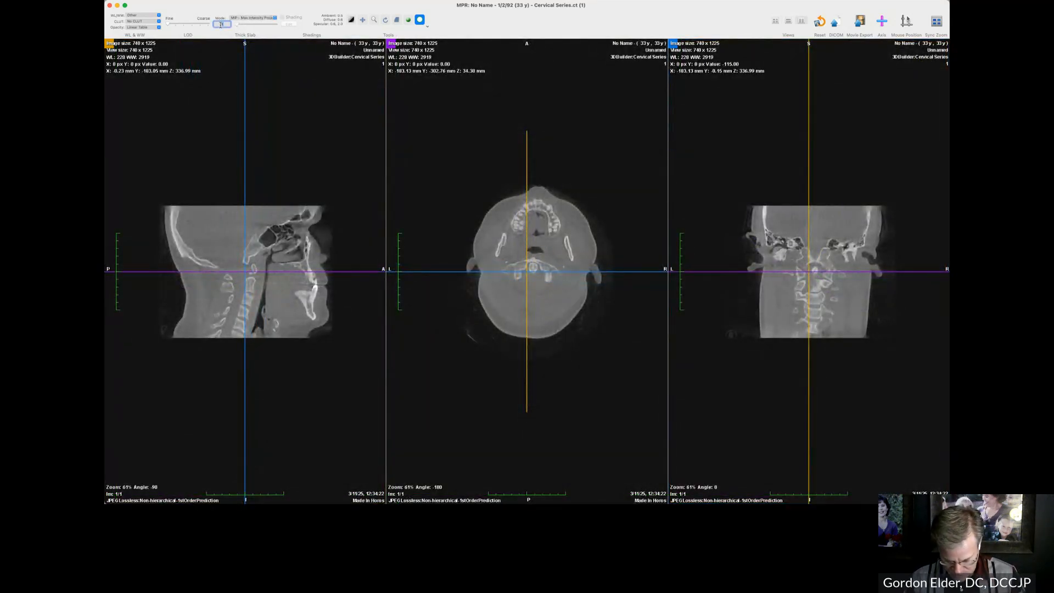
text(10)
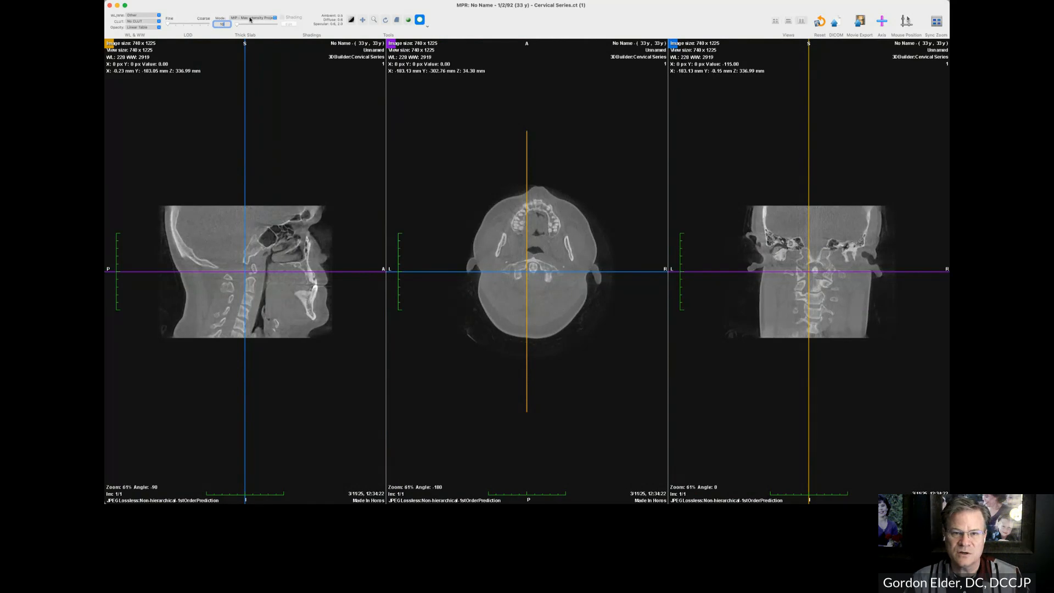
click(250, 19)
click(249, 31)
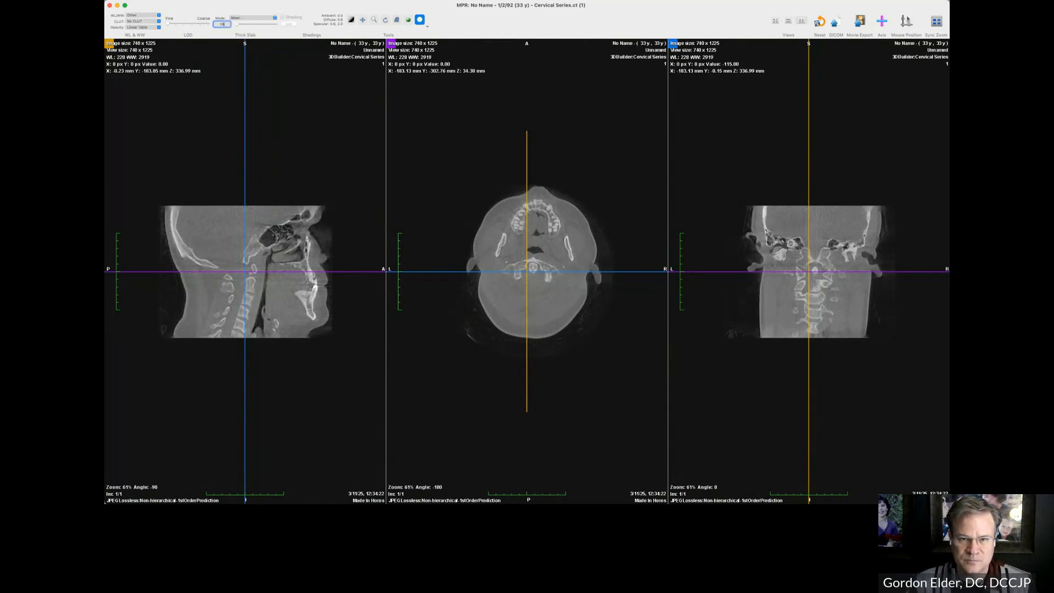
right_drag(275, 226, 309, 60)
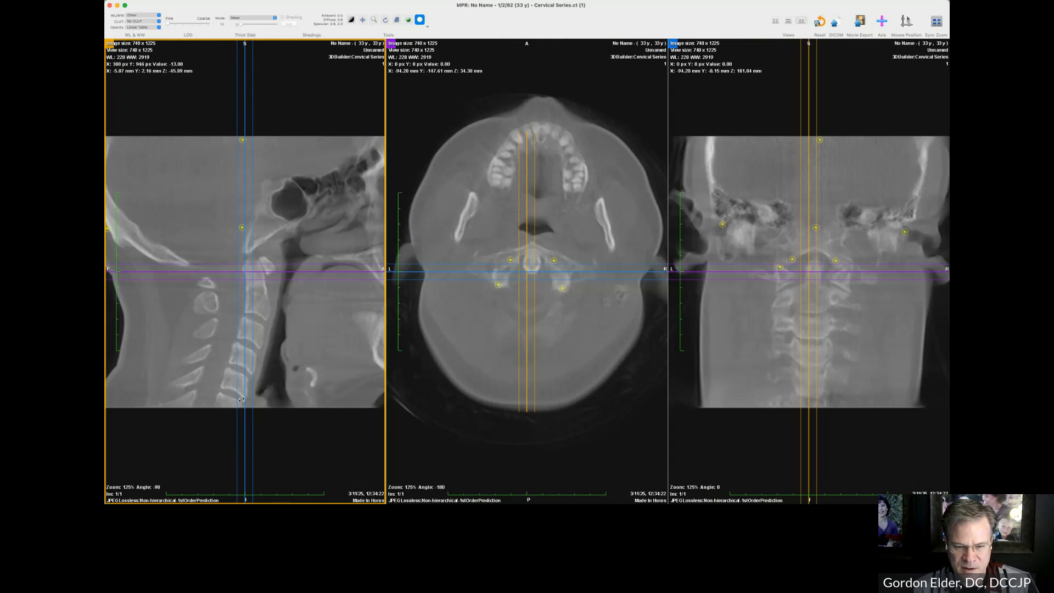
- Try angling the coronal plane along the cervical spine in the sagittal view, and return it to nearly upright
drag(242, 403, 216, 406)
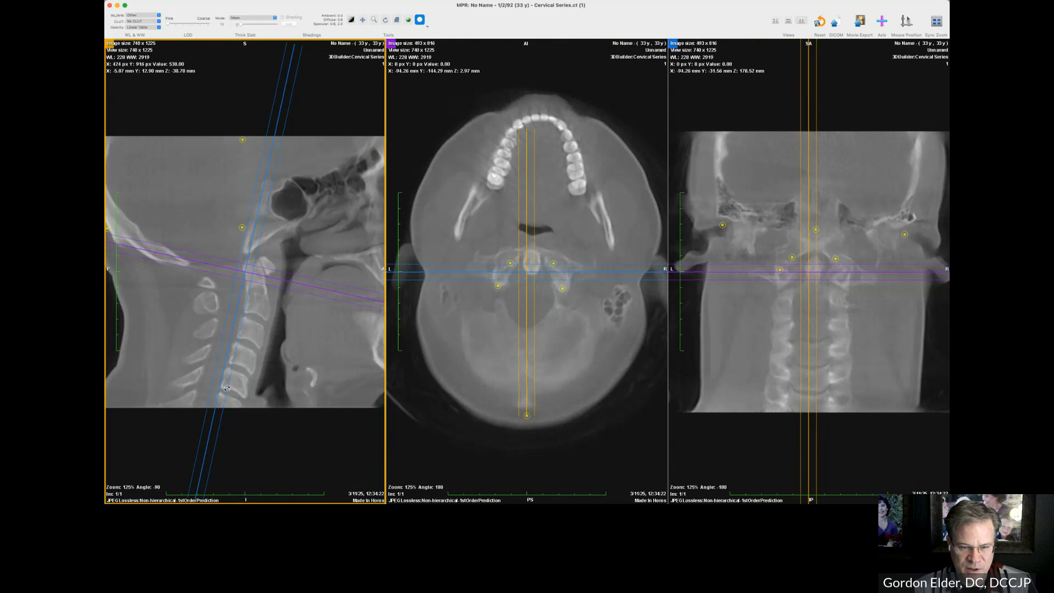
drag(249, 367, 242, 394)
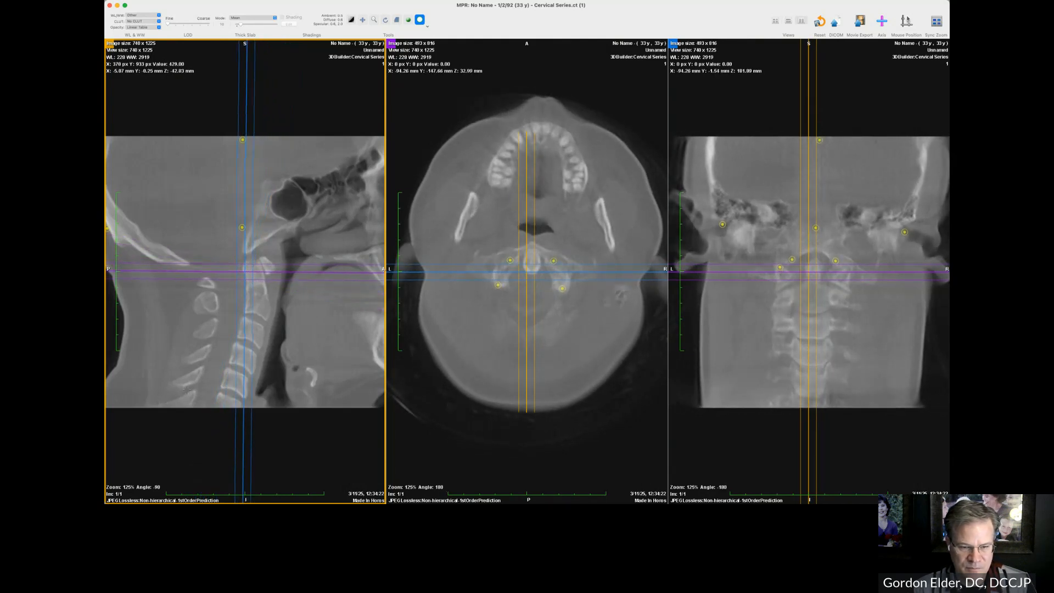
- Shift the sagittal plane onto the left atlas lateral mass and fine-tune the axial plane's tilt to level in the sagittal view
scroll(187, 390, down, 5)
scroll(187, 390, down, 5)
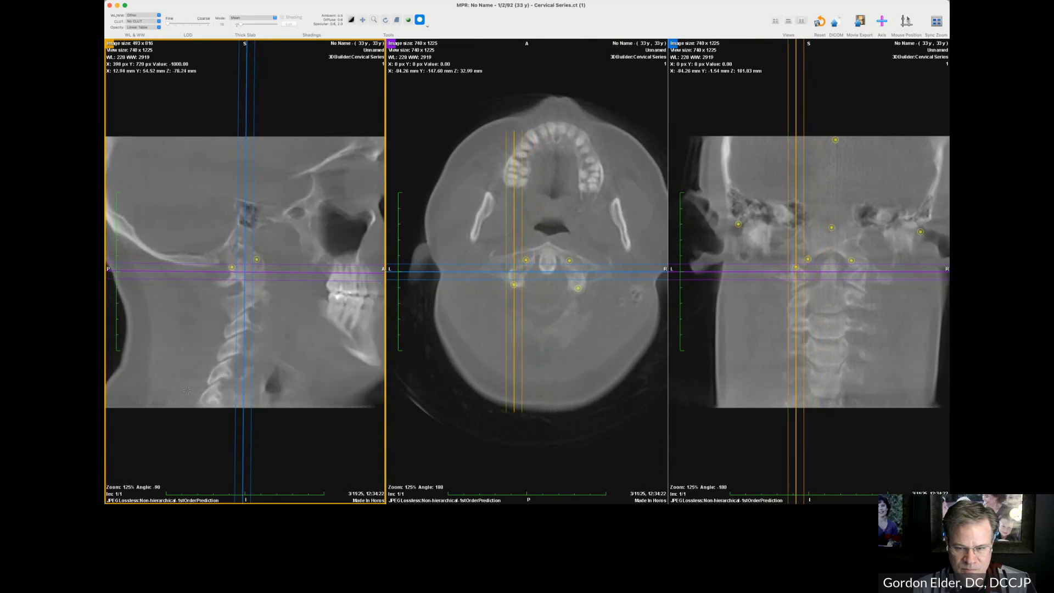
scroll(187, 391, down, 2)
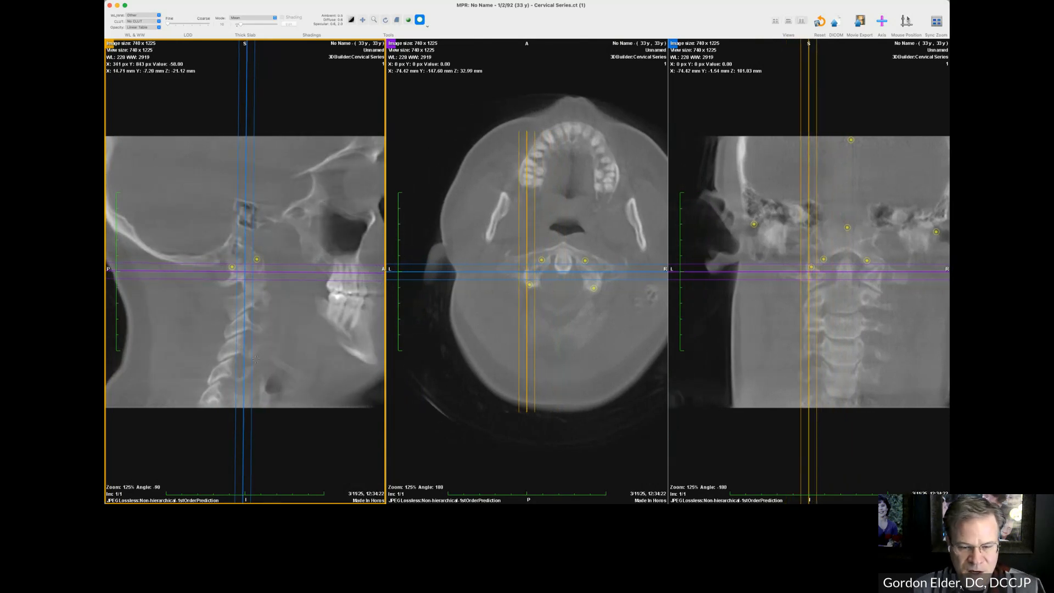
drag(146, 272, 146, 272)
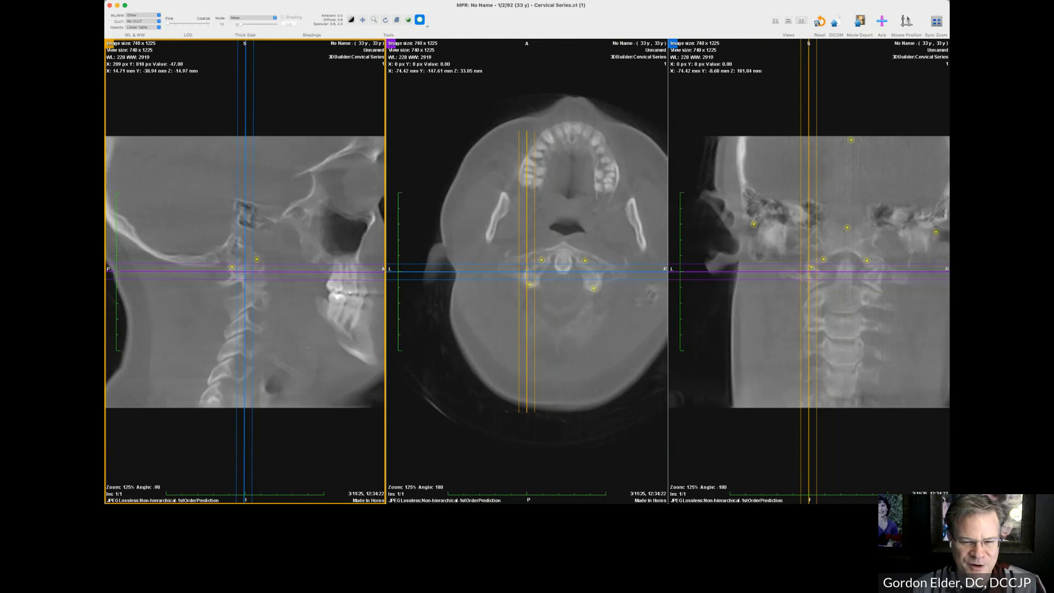
- Enlarge the views slightly and move the axes' centre down the left articular column below the C1-C2 joint in the sagittal view
right_drag(285, 325, 294, 304)
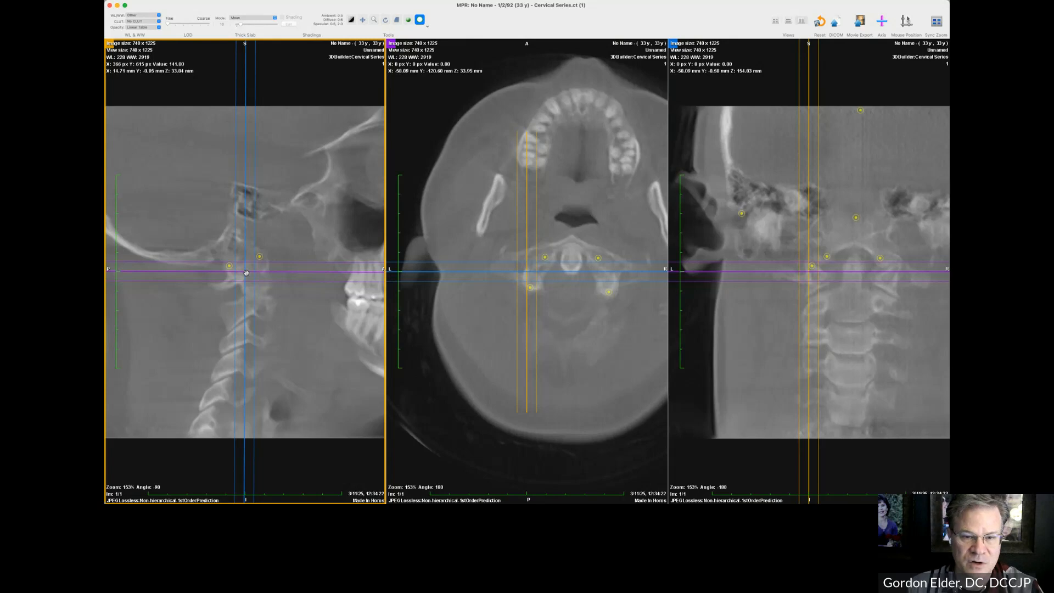
drag(246, 273, 239, 326)
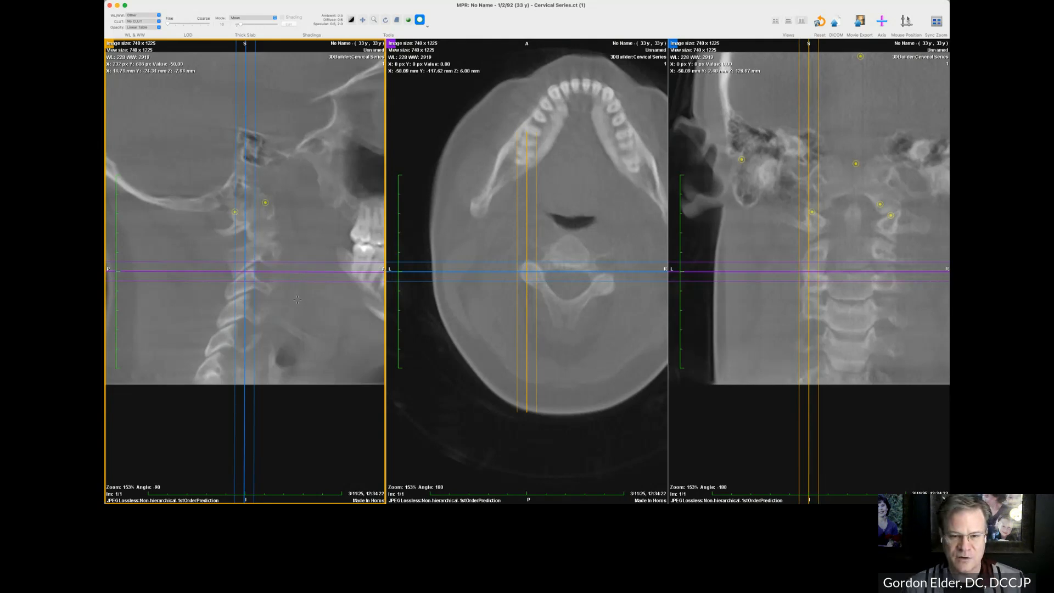
- Draw an angle in the sagittal view between the uppermost clearly visible left facet joint slope below C2 and a horizontal line
click(428, 27)
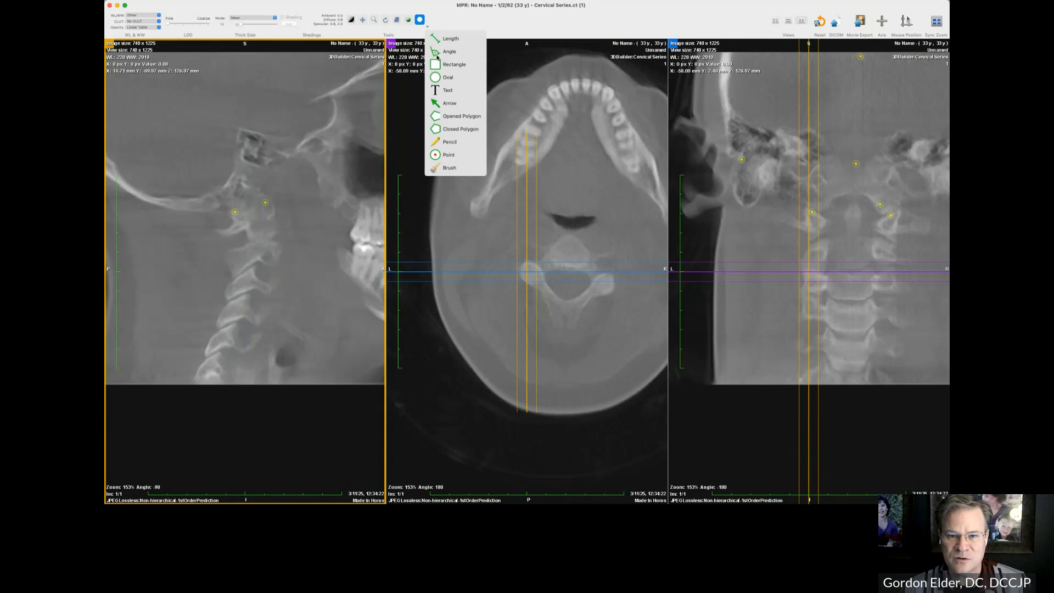
click(302, 222)
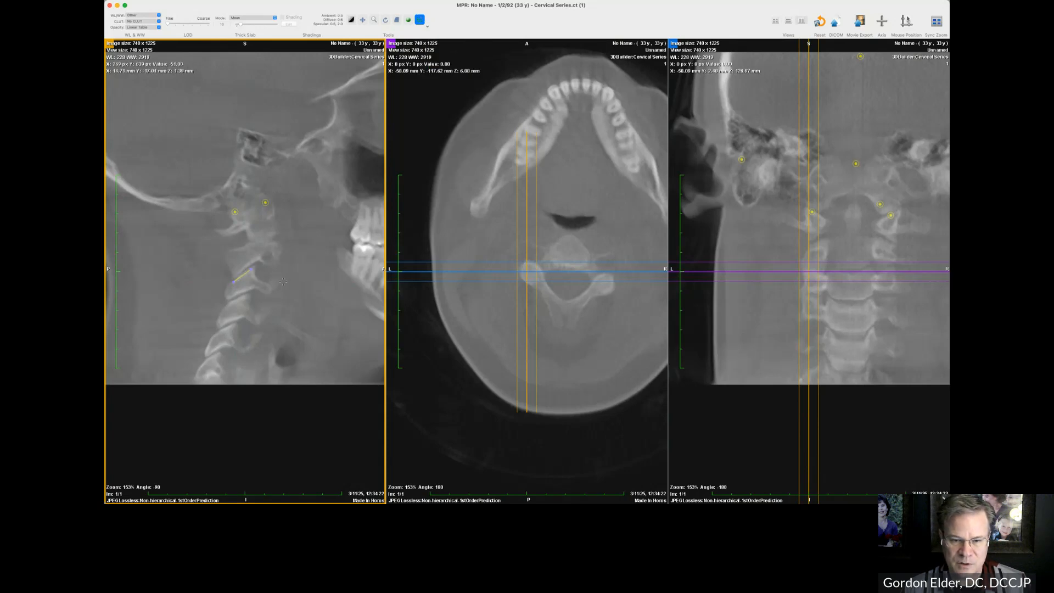
click(284, 282)
mouse_move(255, 282)
mouse_down()
mouse_move(242, 364)
mouse_move(243, 326)
mouse_move(284, 281)
mouse_move(268, 282)
mouse_up()
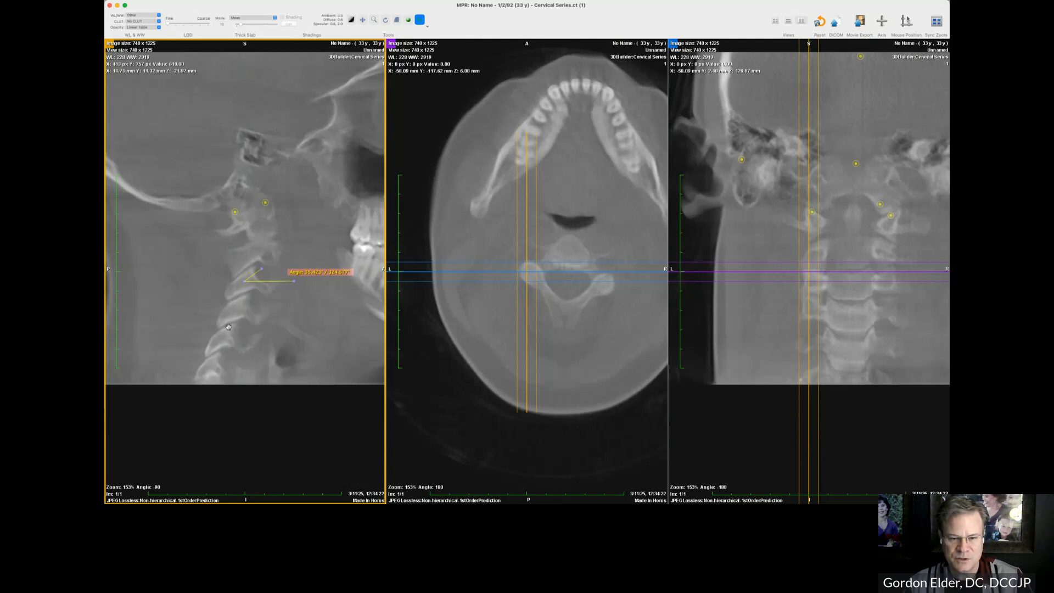
- Copy the horizontal-based angle to the next lower left facet joint, removing a misplaced attempt and fitting its arm to the joint slope
drag(262, 289, 250, 303)
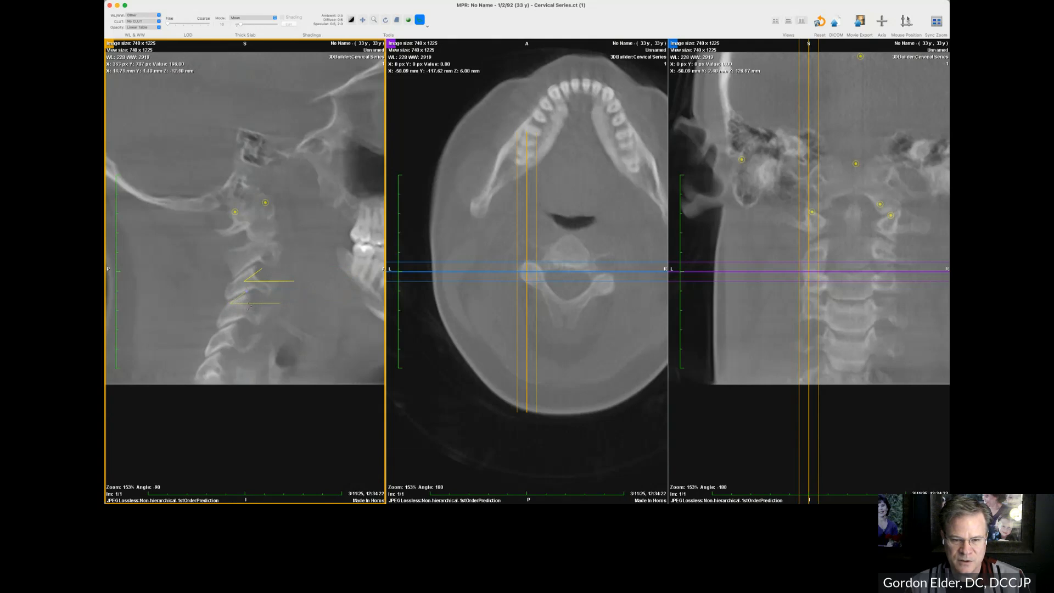
drag(250, 302, 255, 301)
key(Delete)
drag(245, 304, 260, 301)
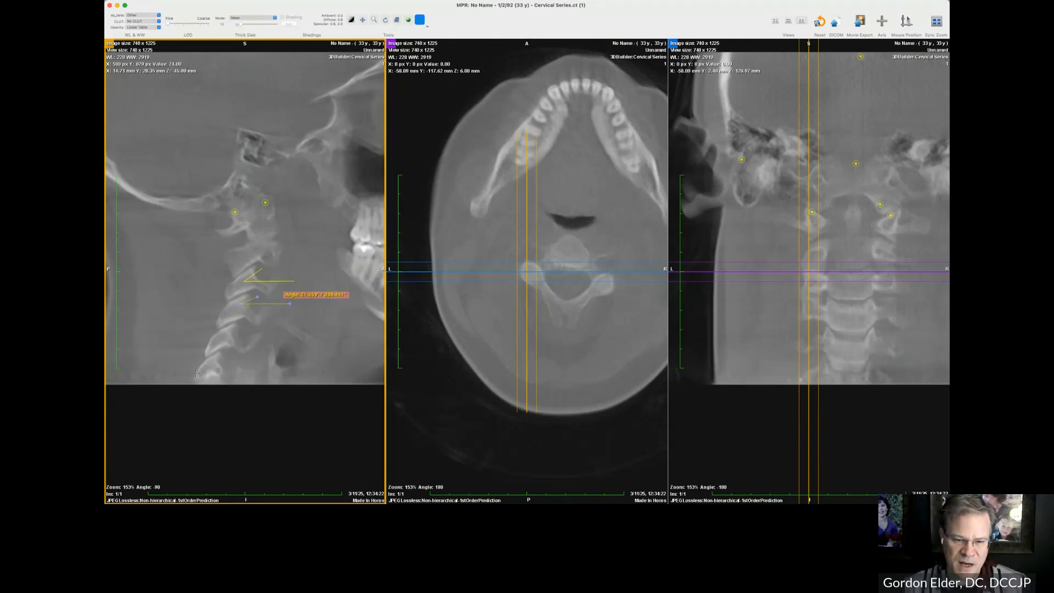
- Place copies of the angle on the third and fourth left facet joints and match each arm to the joint slope
click(289, 281)
drag(267, 281, 234, 318)
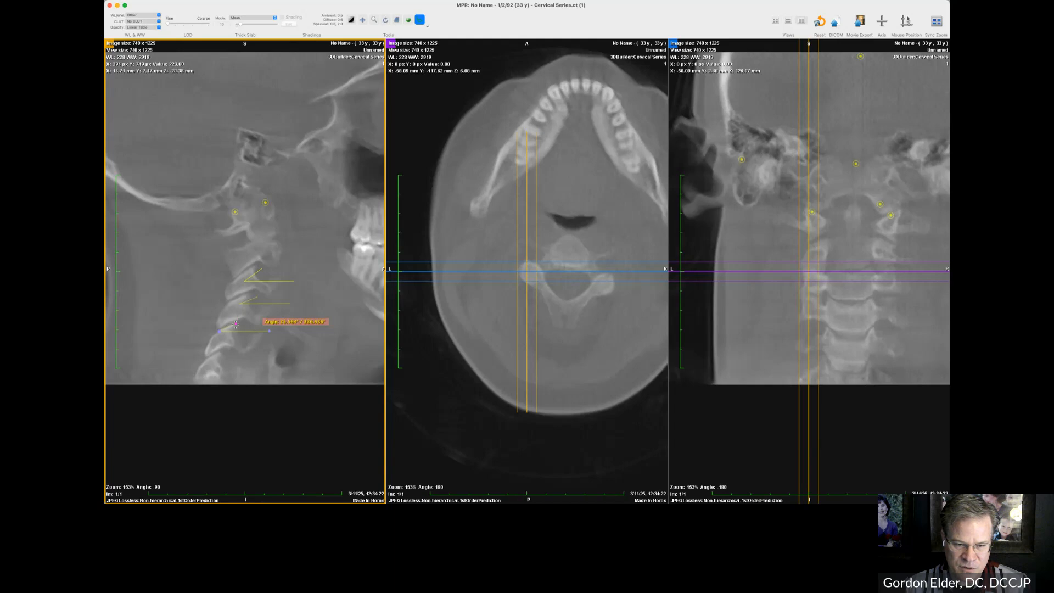
drag(235, 331, 221, 361)
key(super+v)
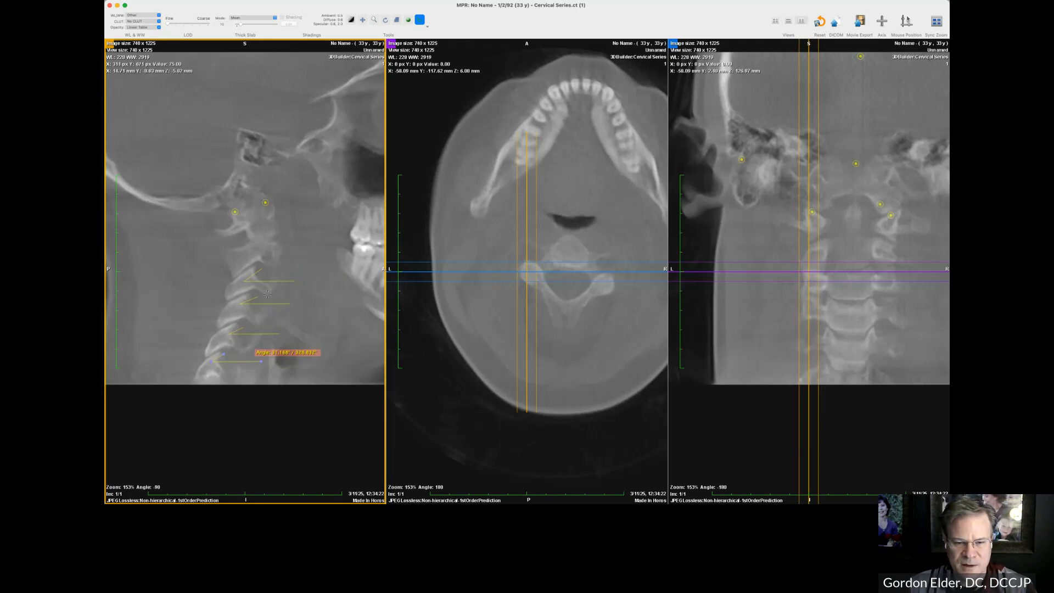
- Select all four left facet angles so their values are displayed together
click(252, 333)
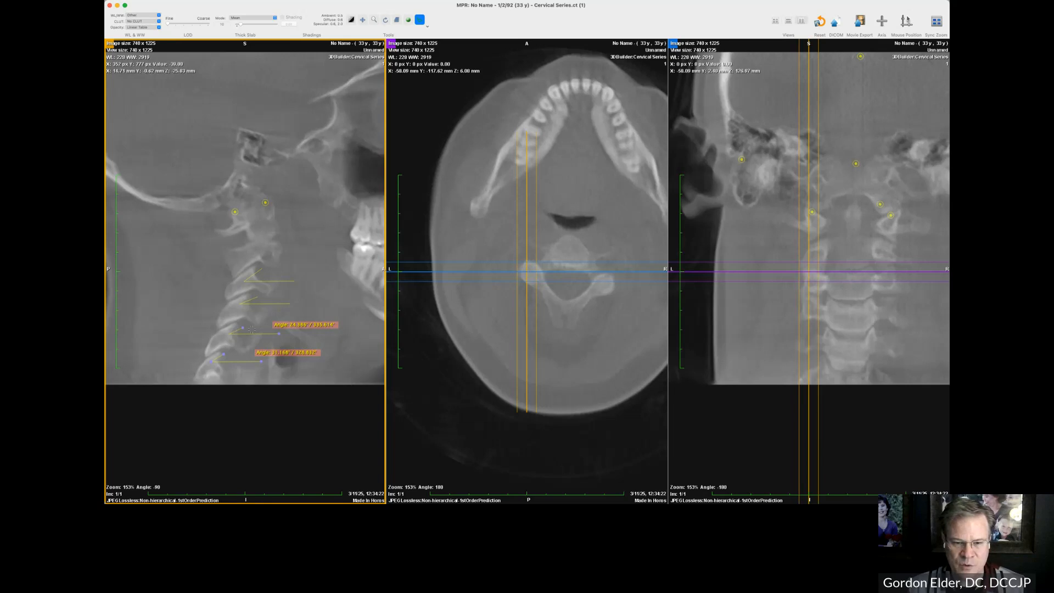
click(260, 283)
click(260, 283)
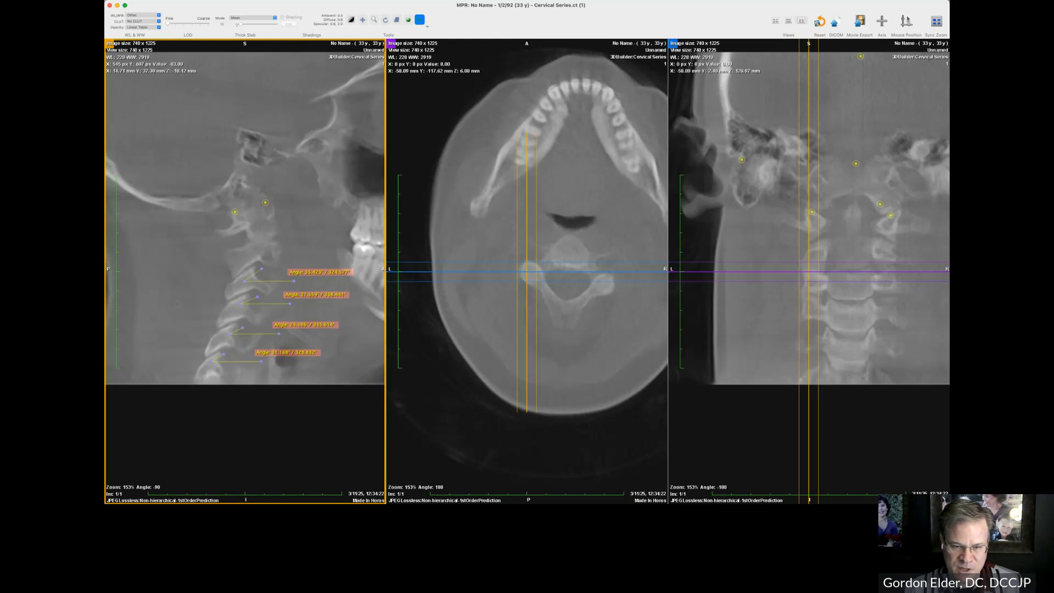
- Move the sagittal plane onto the right articular column and place a horizontal-based angle on its uppermost clearly visible facet joint below C2
scroll(178, 304, down, 3)
scroll(178, 302, down, 5)
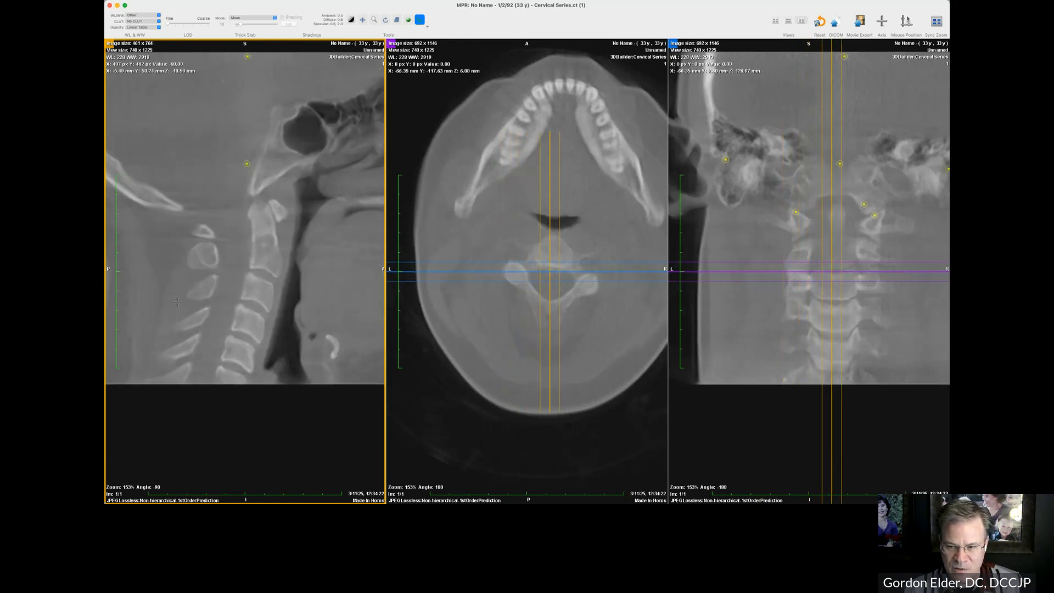
scroll(178, 302, down, 2)
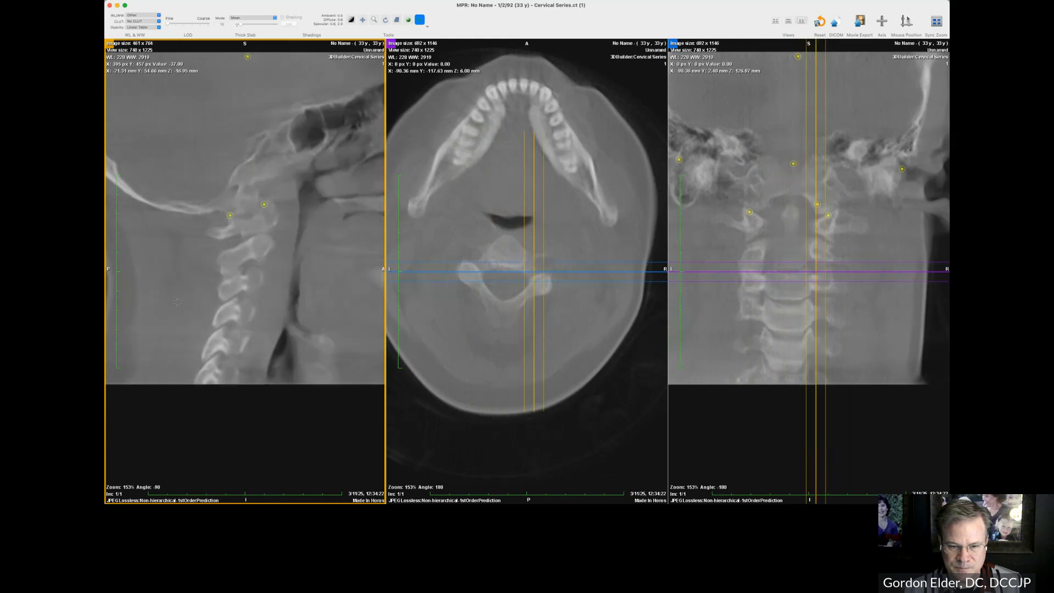
drag(530, 273, 532, 284)
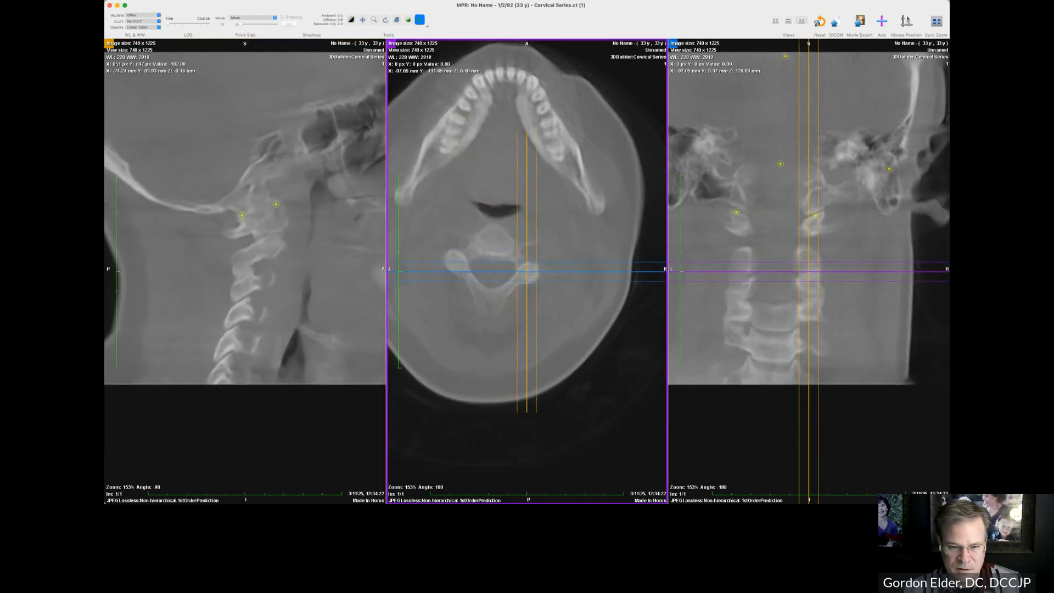
click(255, 274)
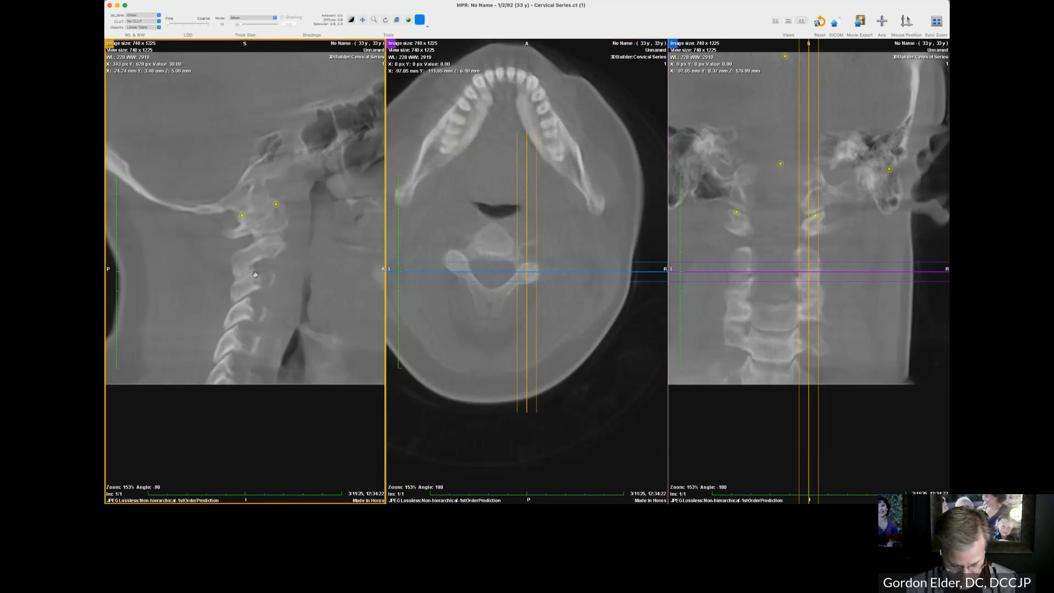
key(super+v)
mouse_move(269, 281)
mouse_down()
mouse_move(253, 272)
mouse_move(273, 285)
mouse_up()
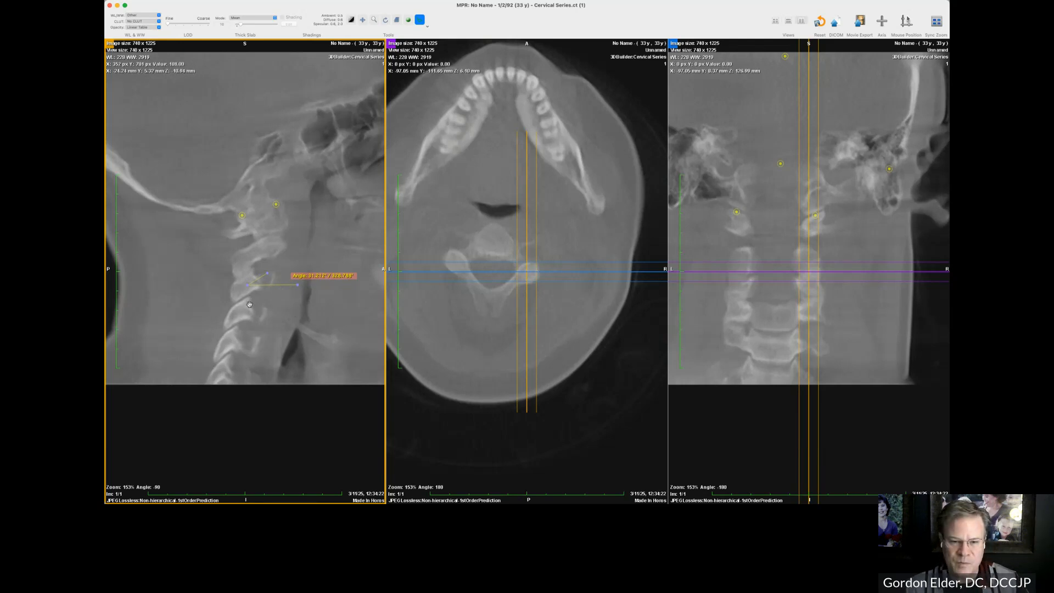
- Copy the angle onto the next three lower right facet joints and adjust each arm to the joint slope
key(super+v)
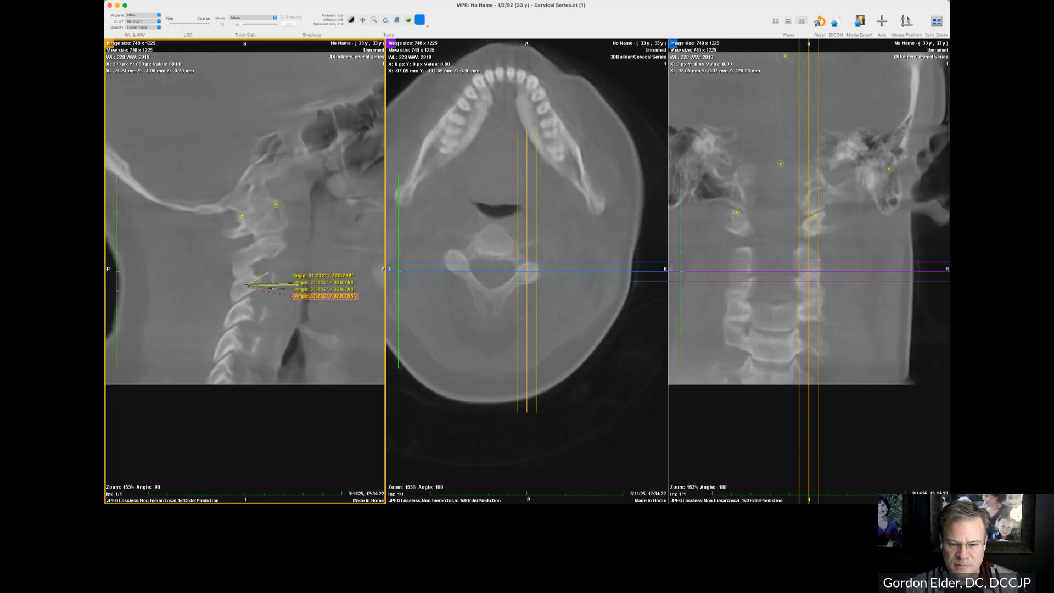
drag(270, 286, 248, 301)
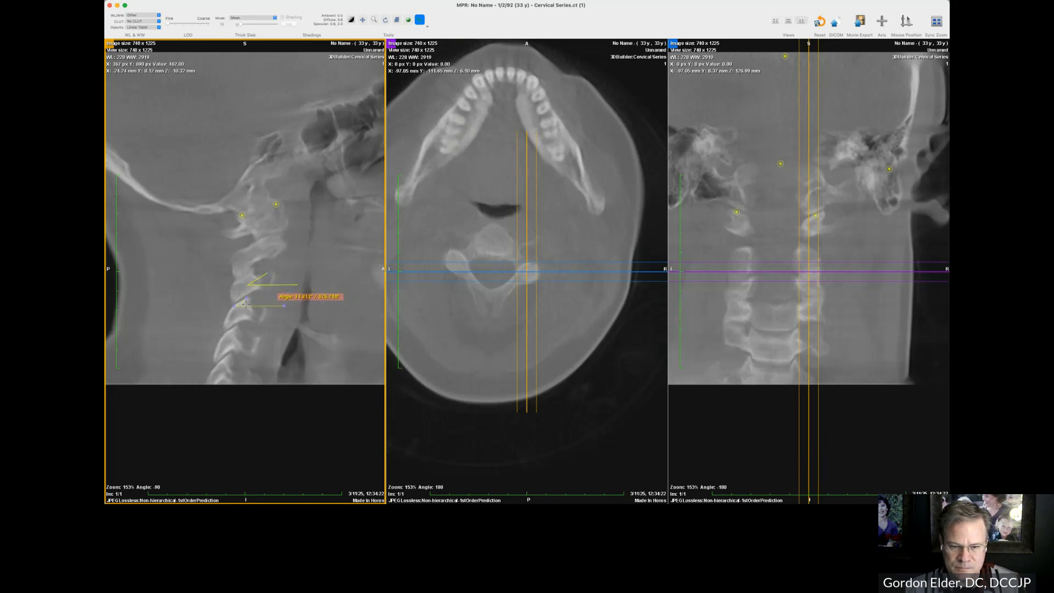
drag(246, 304, 245, 339)
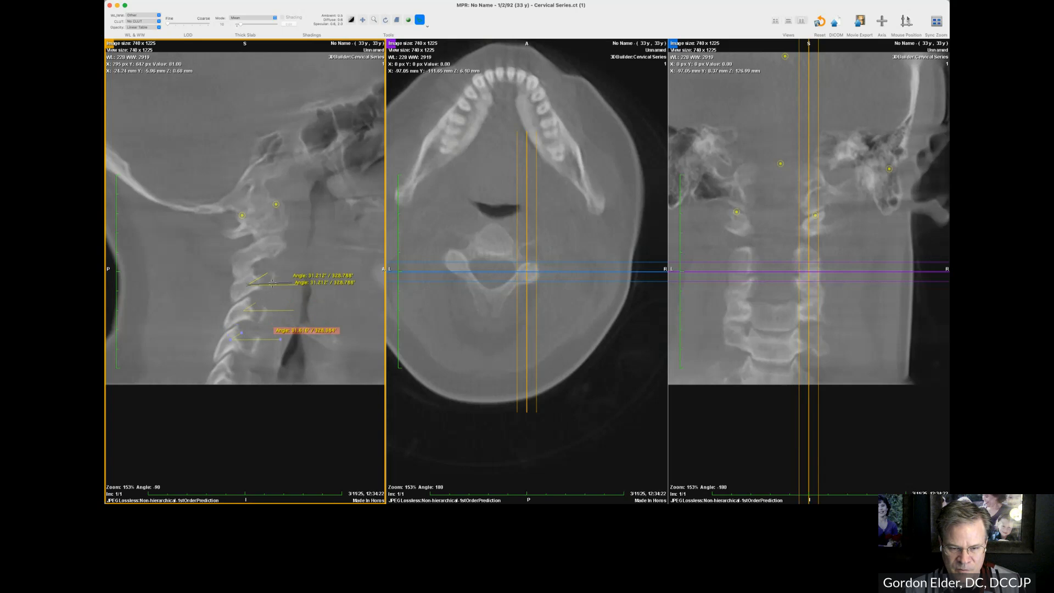
key(super+v)
drag(270, 283, 237, 356)
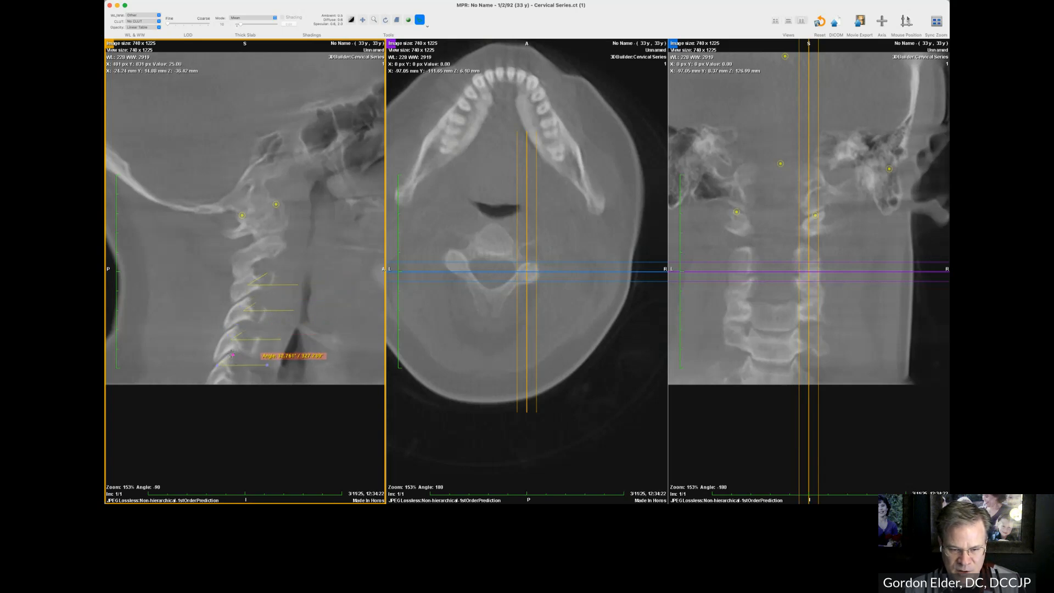
drag(232, 364, 236, 367)
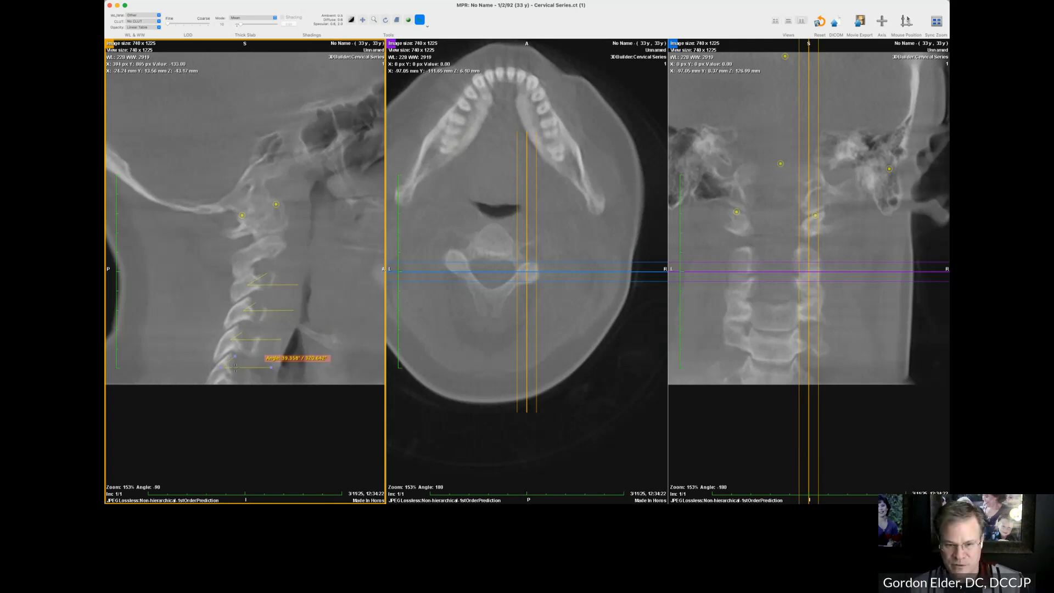
- Select all four right facet angles so their values are displayed together
mouse_move(251, 341)
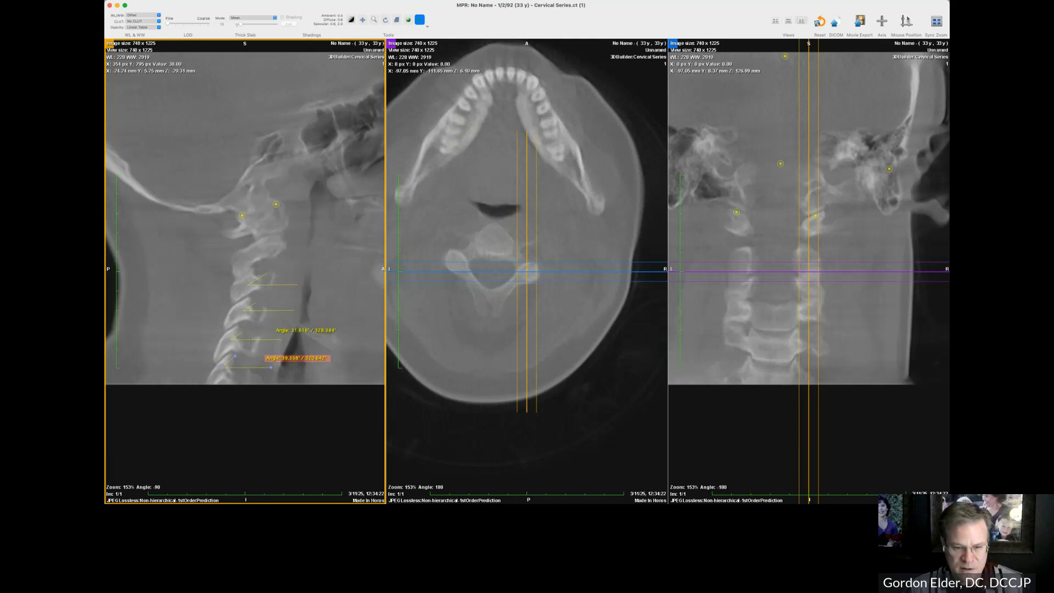
shift+click(251, 341)
shift+click(263, 311)
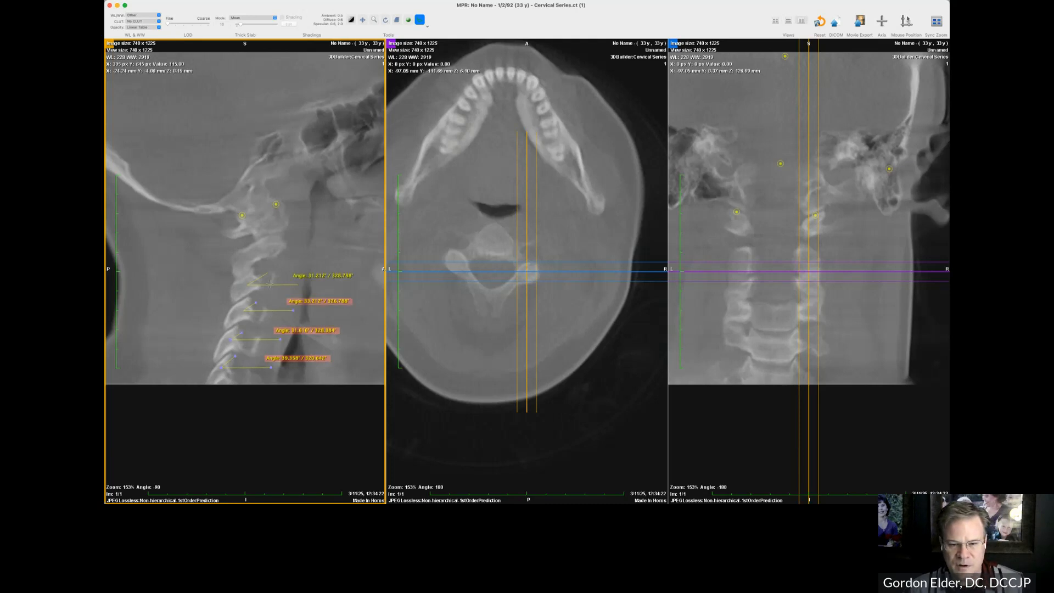
shift+click(269, 285)
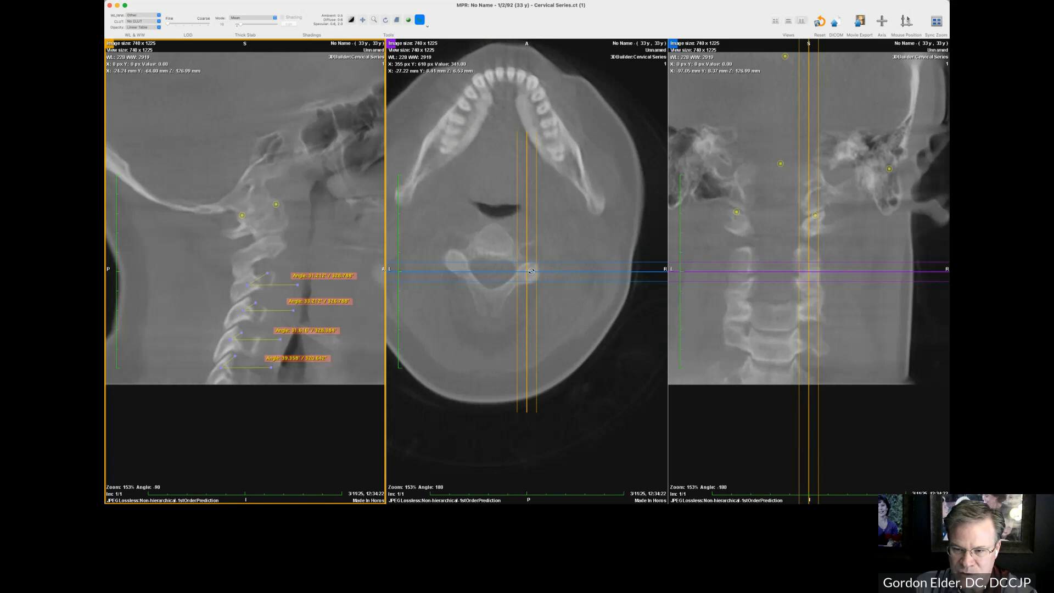
- Recentre the sagittal plane on the right articular column and adjust the axes' tilt slightly in the sagittal view
drag(531, 270, 536, 274)
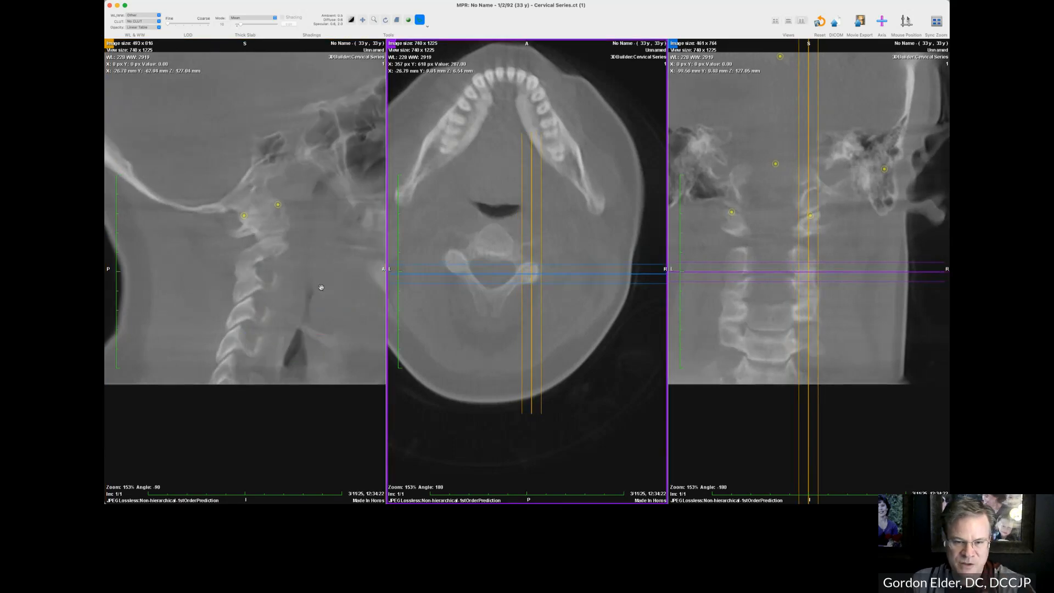
click(309, 279)
key(space)
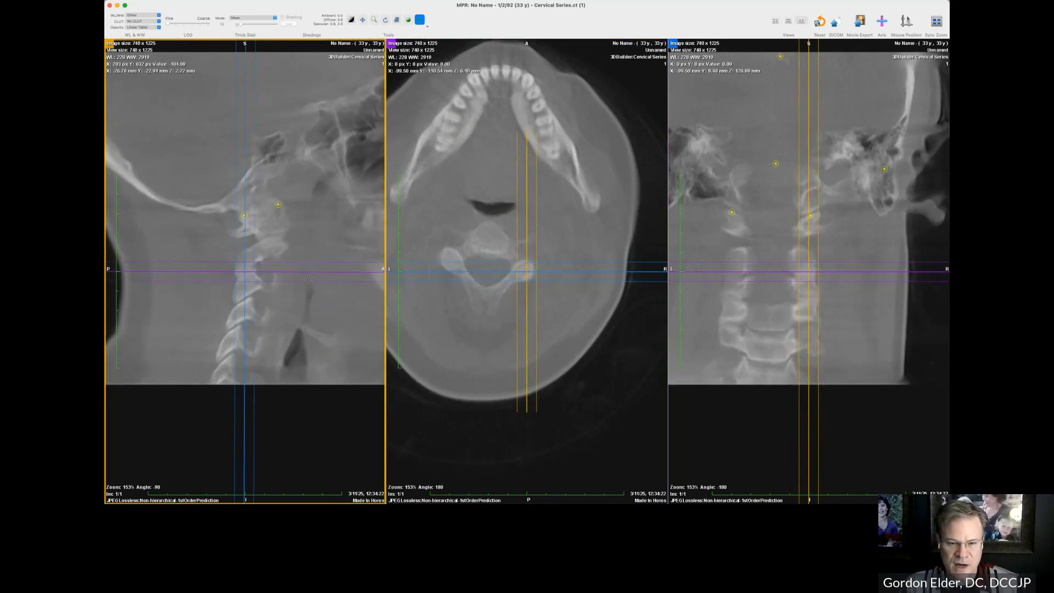
drag(274, 264, 277, 274)
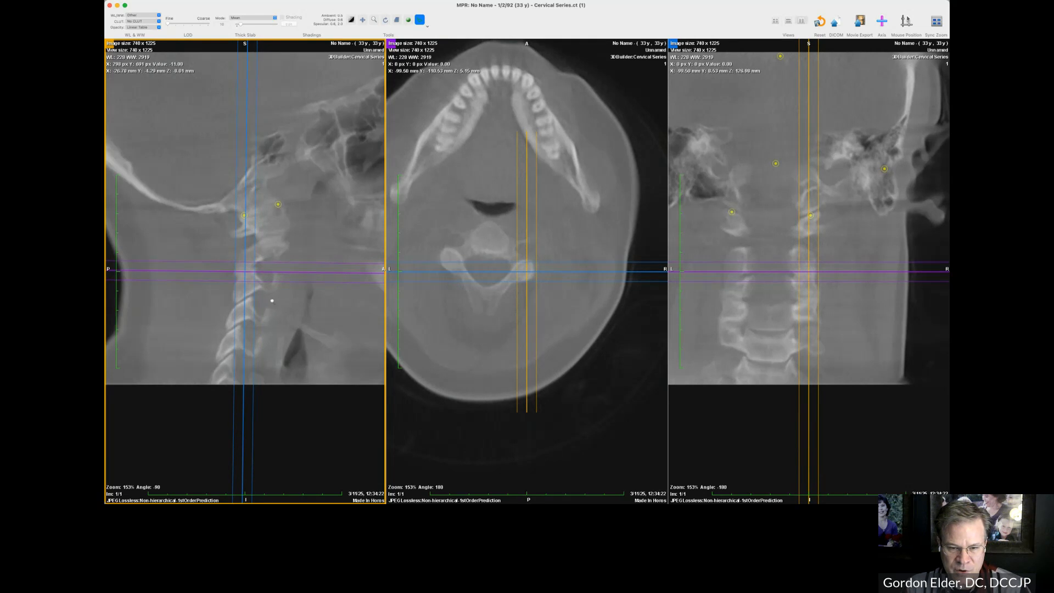
key(space)
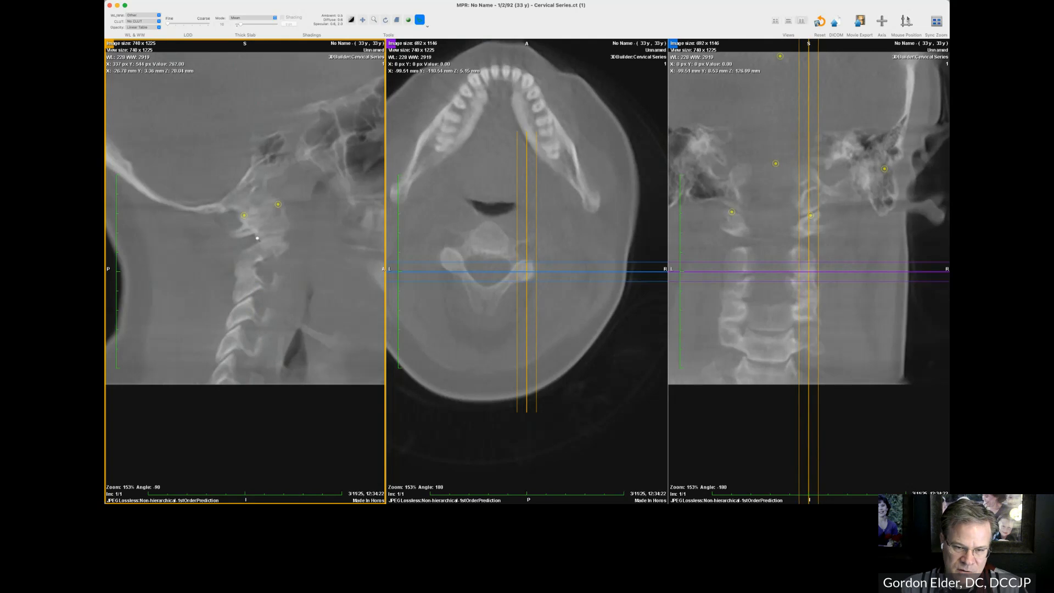
- Examine the right facet joints and adjacent foramina enlarged, moving the sagittal plane medially and back to the articular column, and redisplay the axes
right_drag(260, 221, 262, 178)
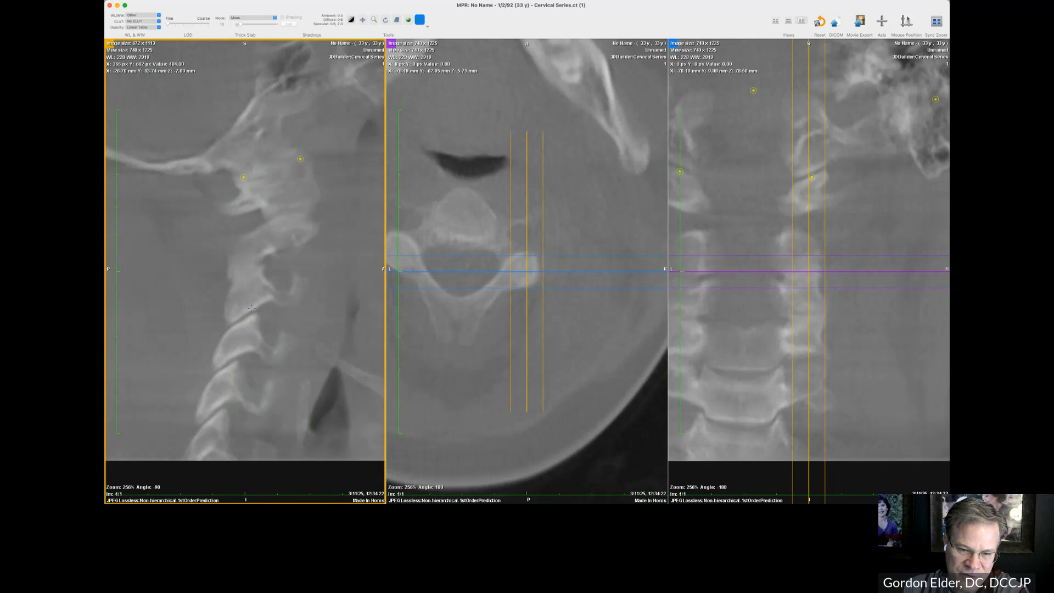
right_drag(266, 323, 267, 358)
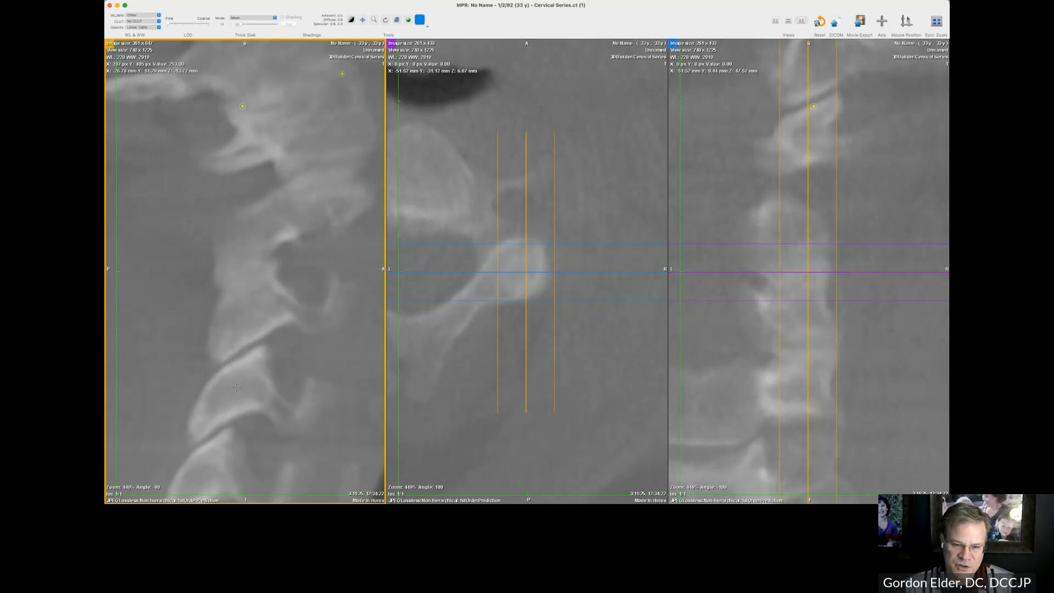
right_drag(237, 387, 239, 475)
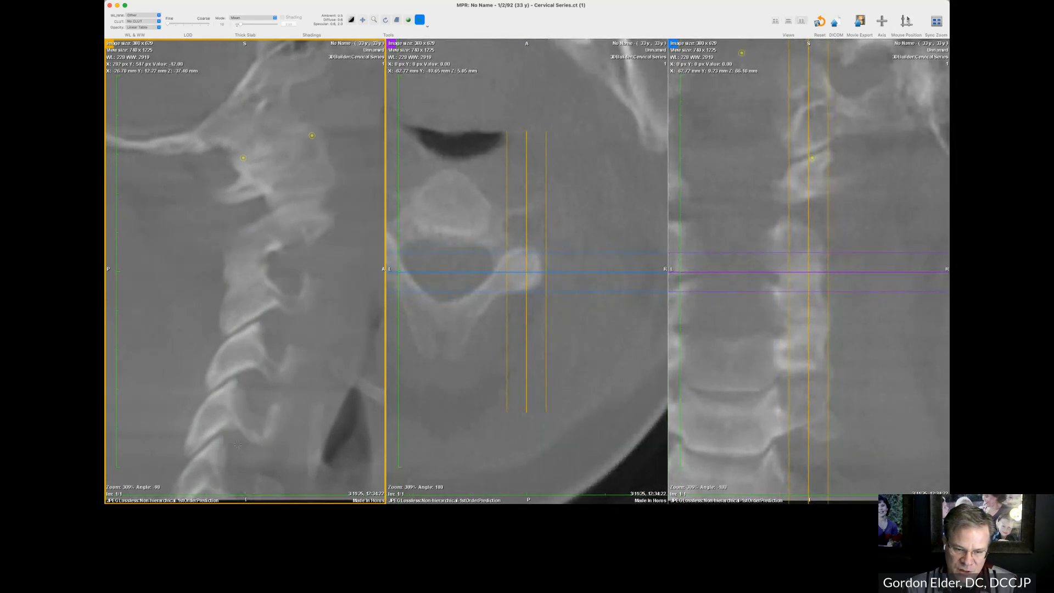
right_drag(243, 446, 250, 462)
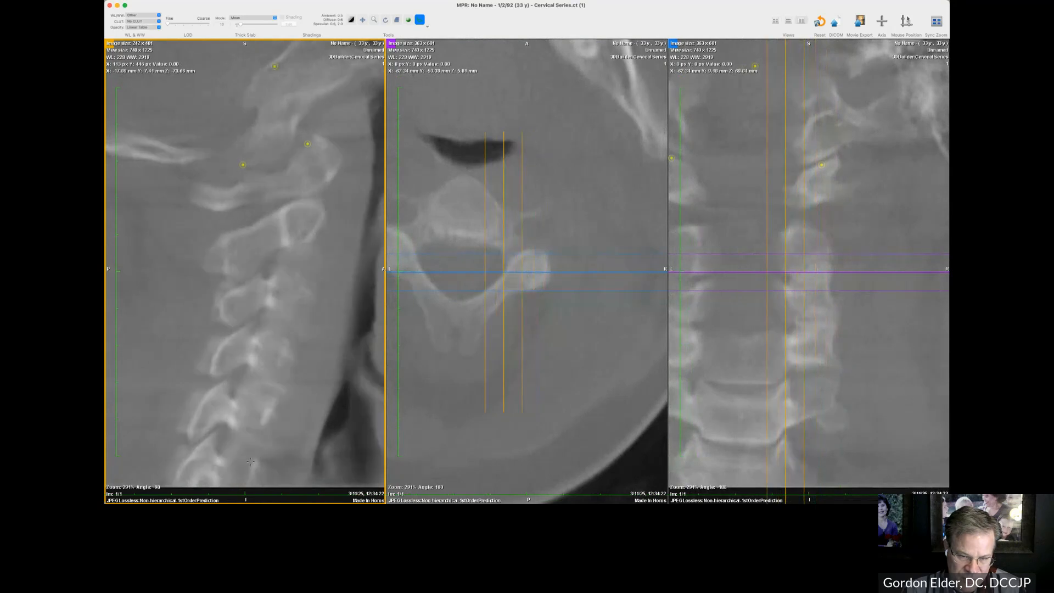
scroll(250, 462, down, 8)
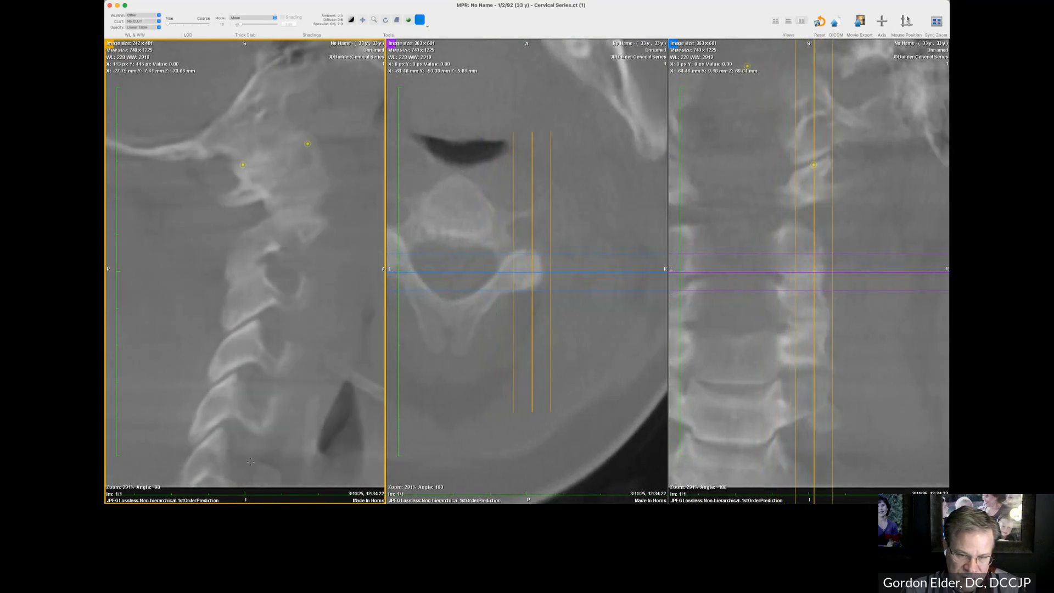
scroll(251, 461, down, 2)
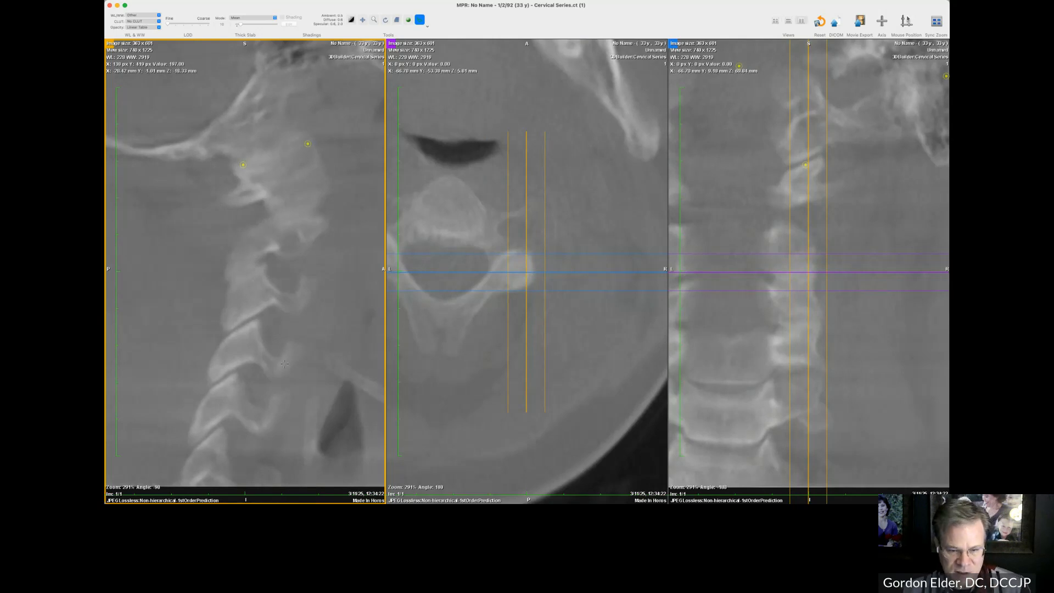
scroll(284, 363, down, 4)
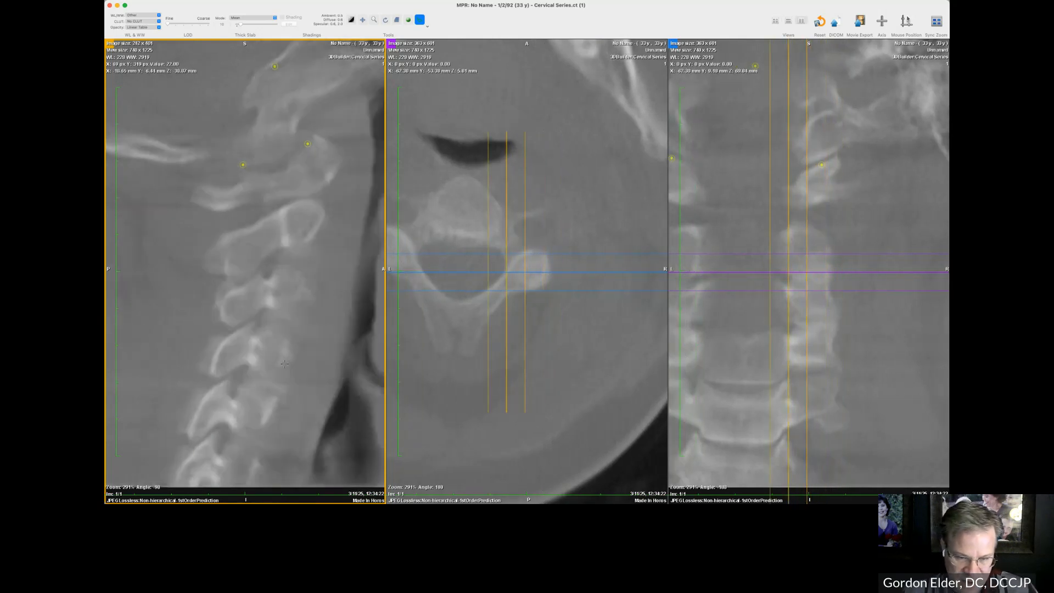
scroll(285, 364, down, 4)
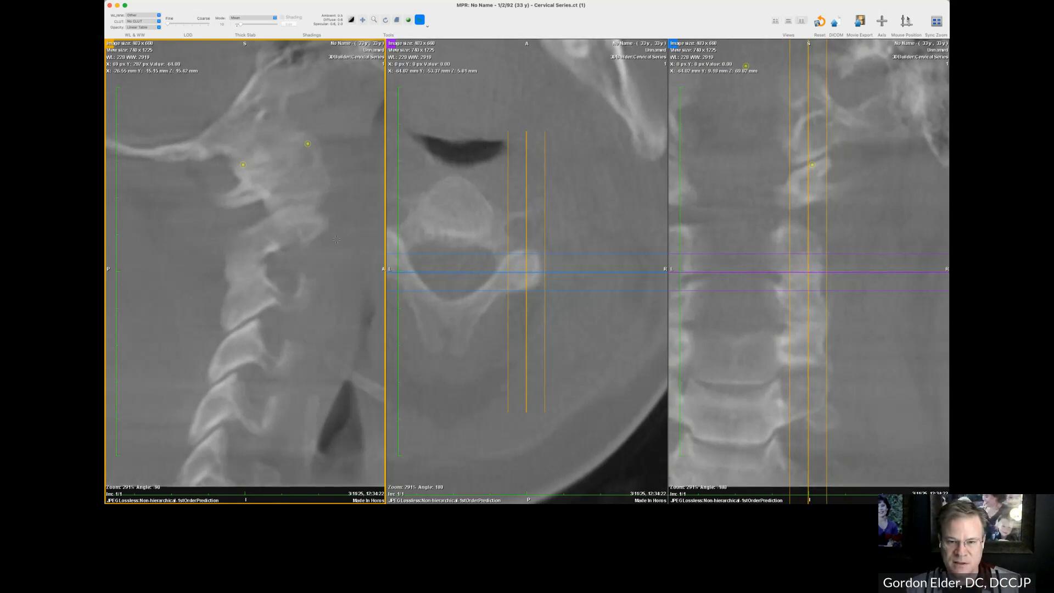
key(space)
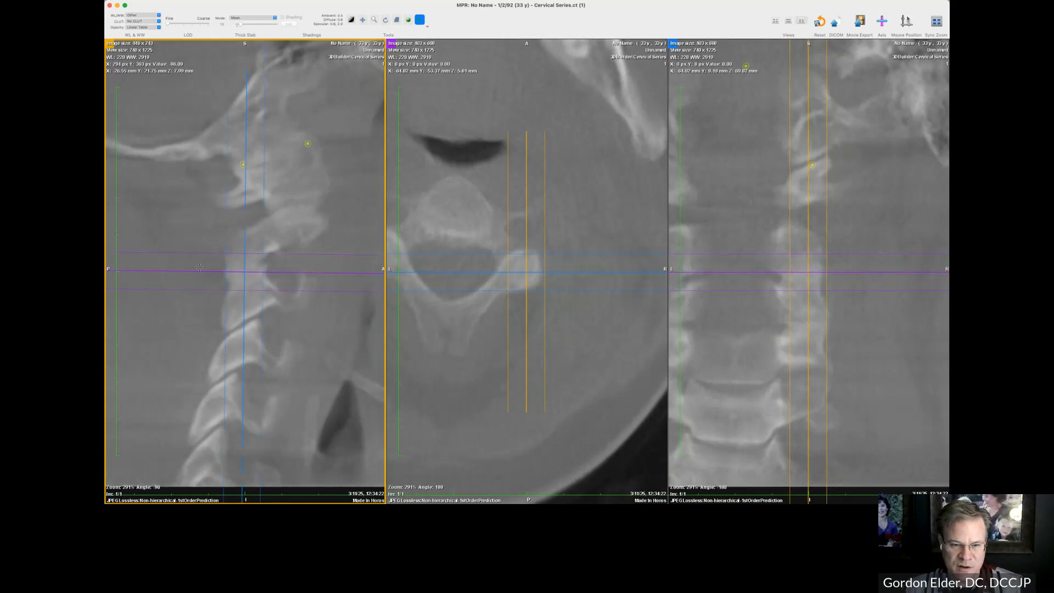
- Align the axial plane with the upper right facet joint's slope in the sagittal and coronal views and centre the axes on the joint
drag(196, 273, 205, 300)
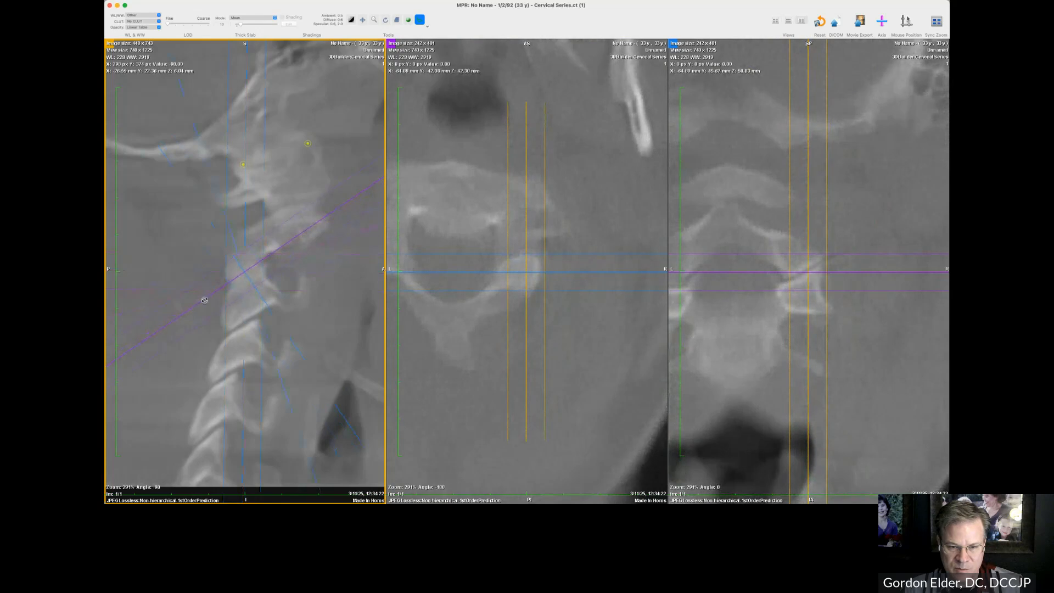
drag(246, 272, 248, 278)
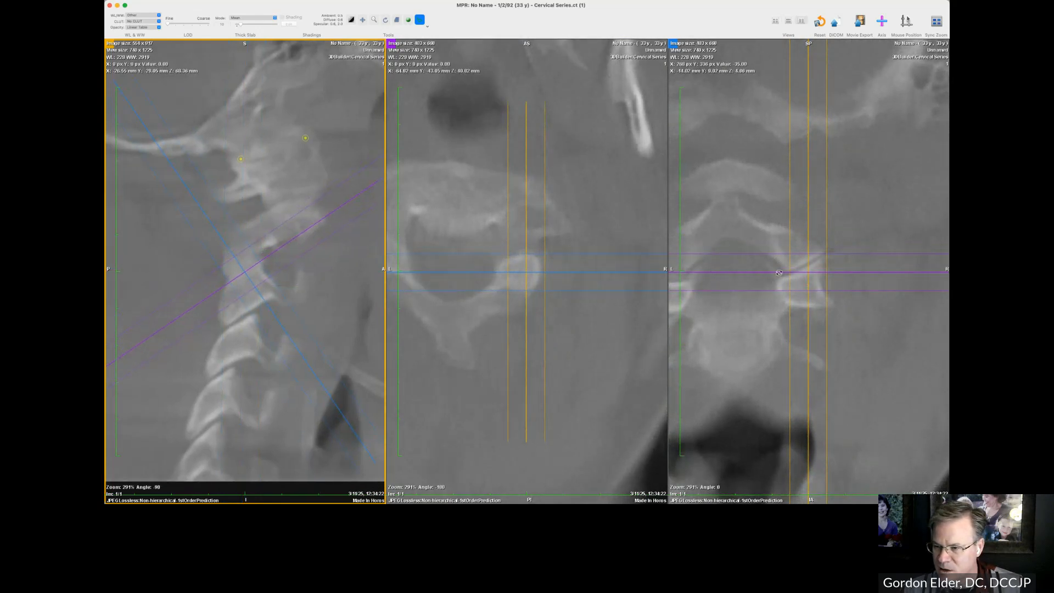
drag(716, 274, 726, 309)
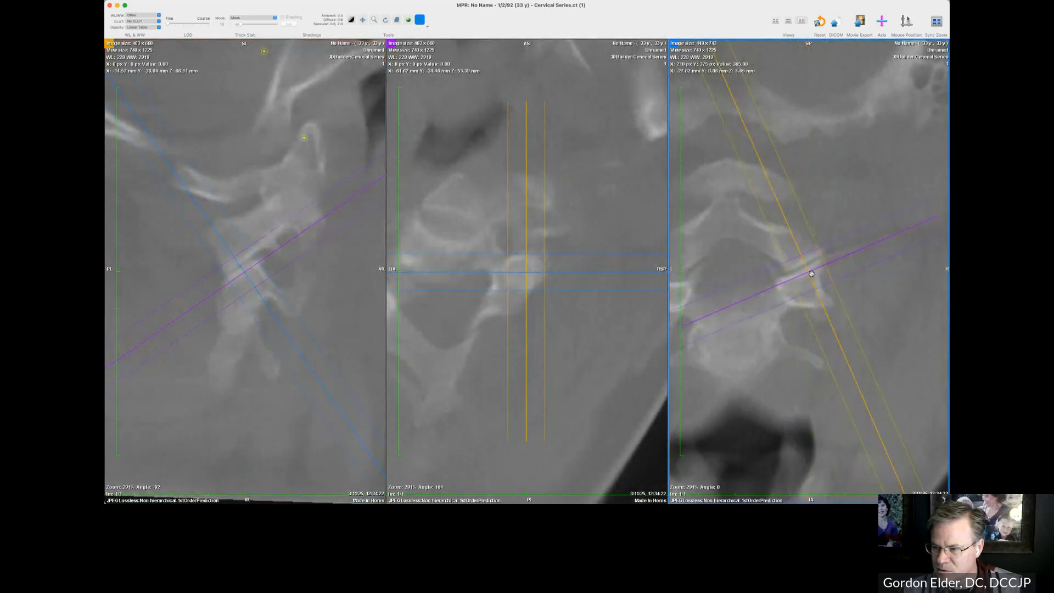
drag(812, 268, 811, 264)
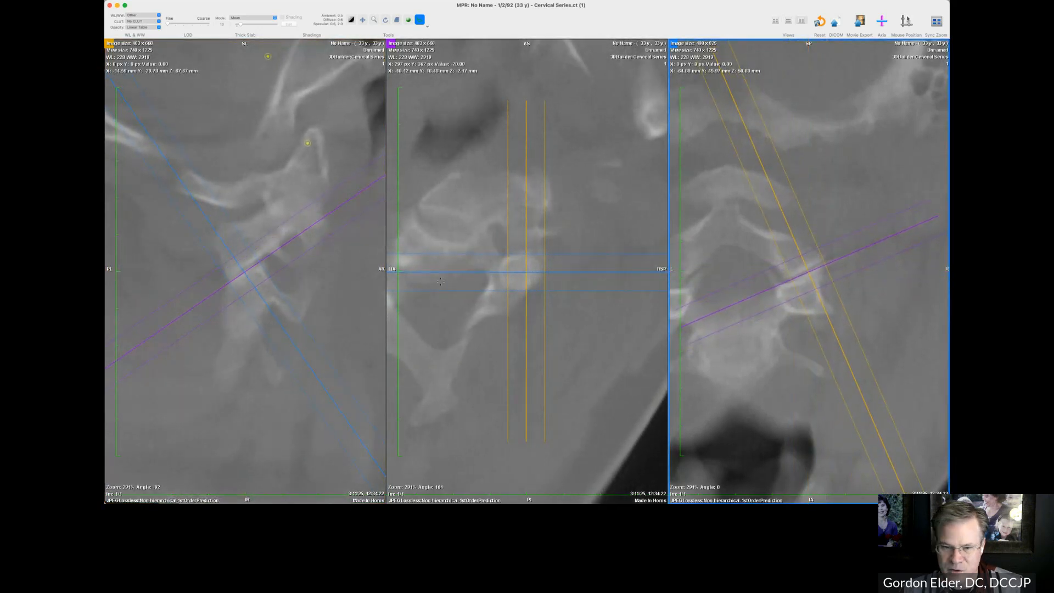
click(323, 292)
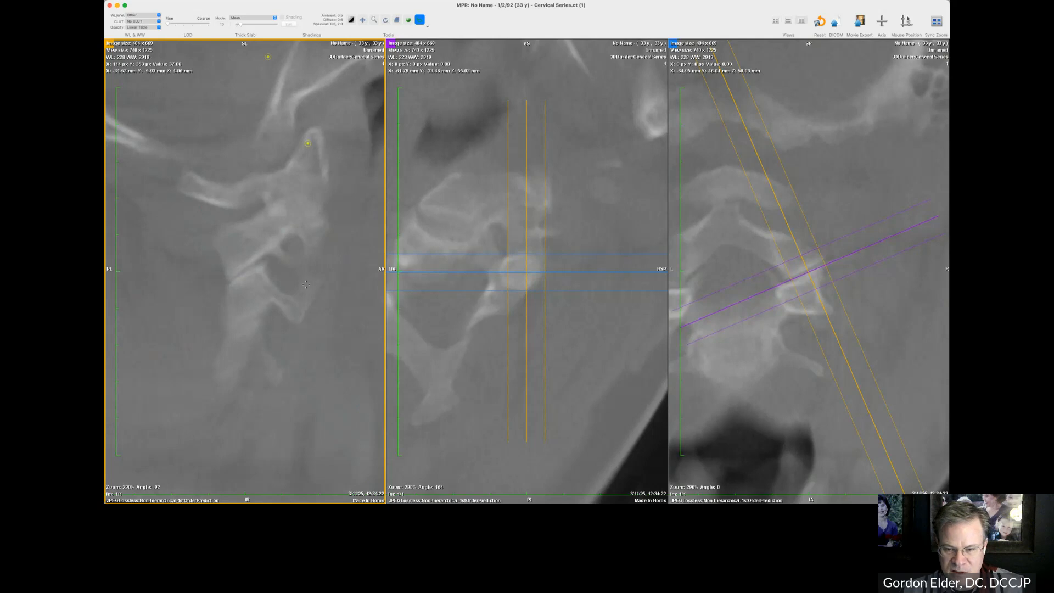
drag(528, 273, 523, 272)
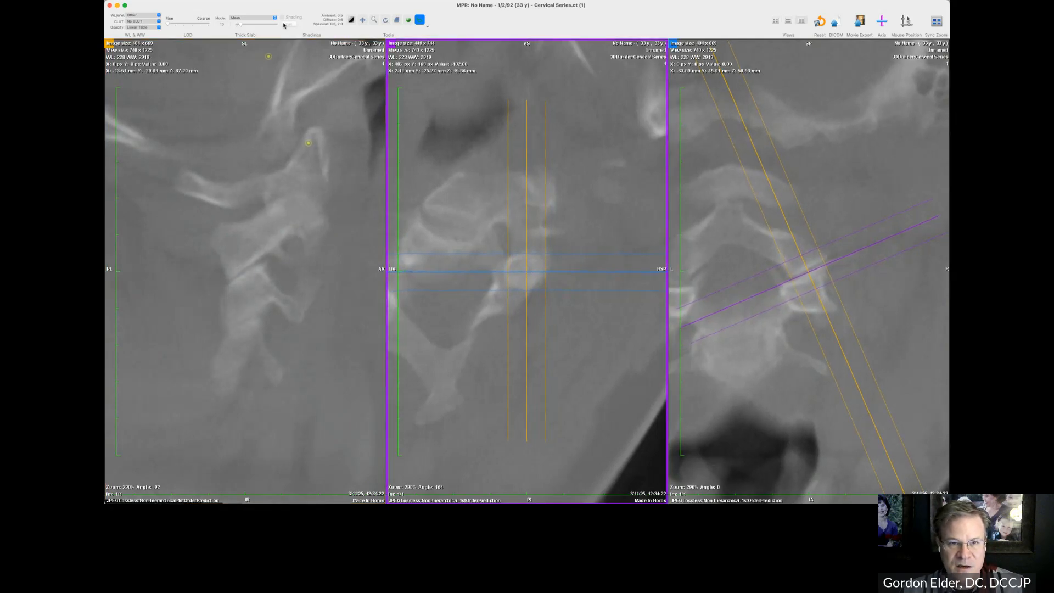
- Reduce the slab thickness for sharper slices and recentre the axes on the upper right facet joint in the coronal view
click(223, 24)
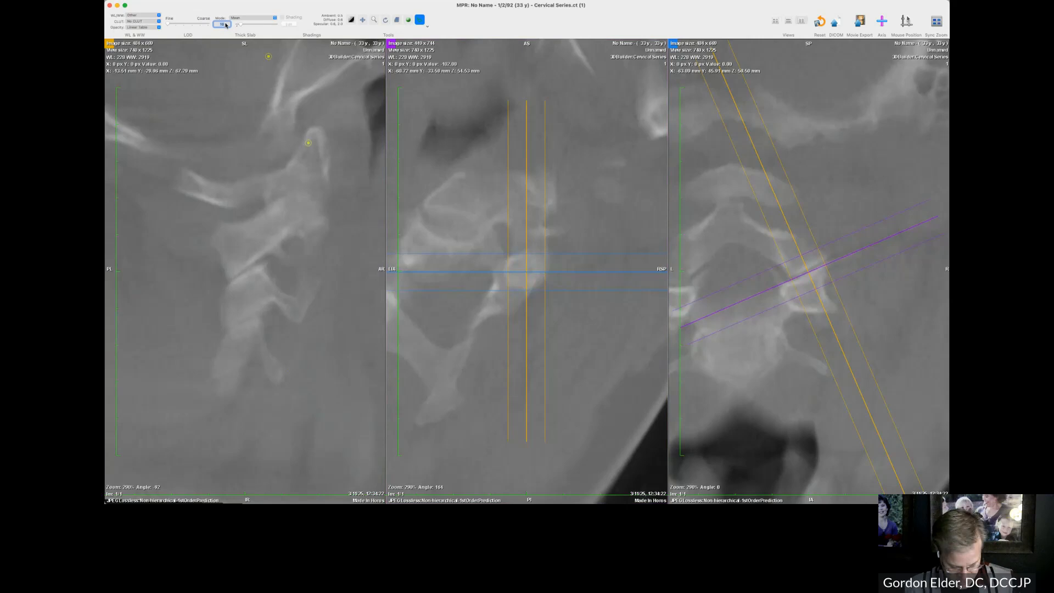
key(Return)
scroll(256, 197, down, 4)
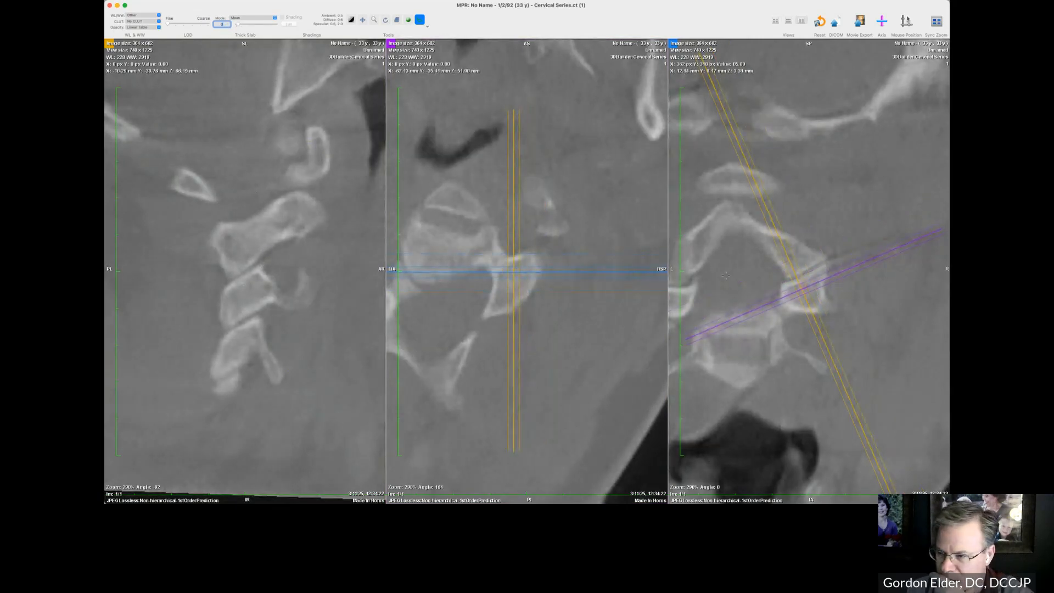
drag(804, 290, 812, 272)
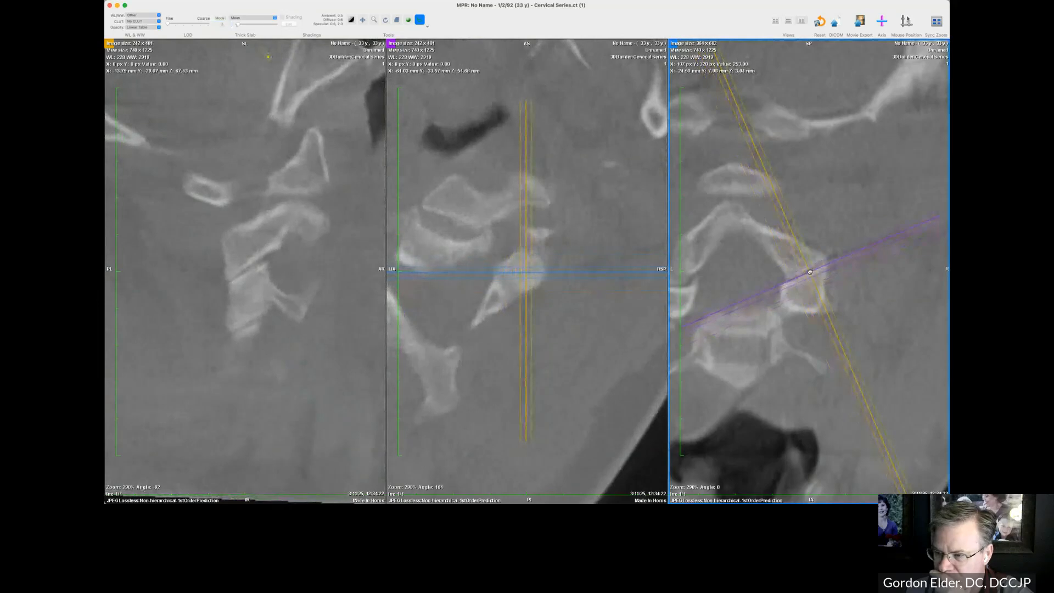
click(298, 292)
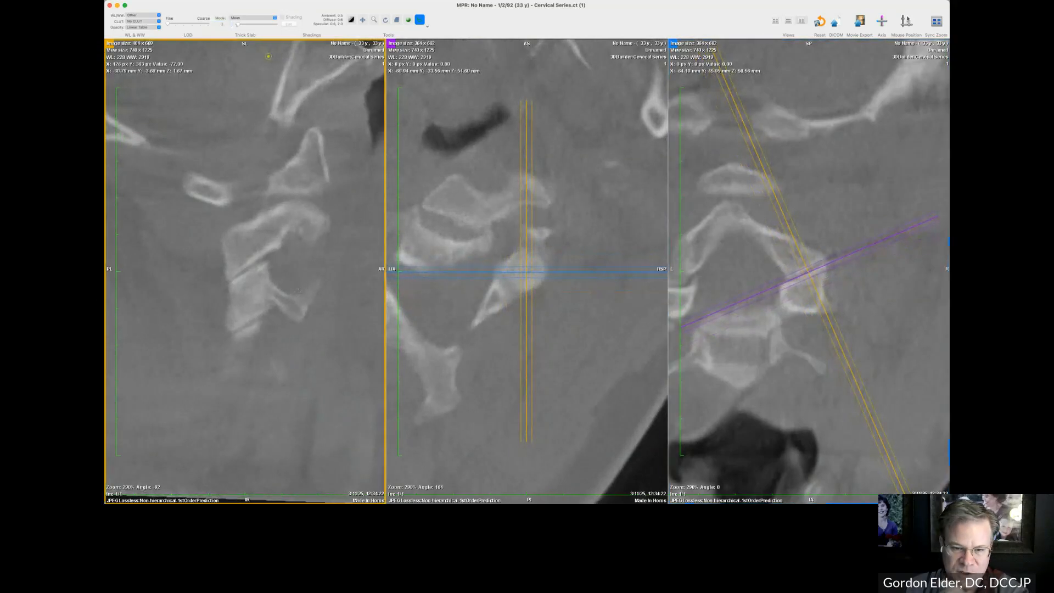
- Examine the upper right facet joint across the tilted sagittal slices, from its lateral edge to its medial side and back
scroll(297, 292, down, 10)
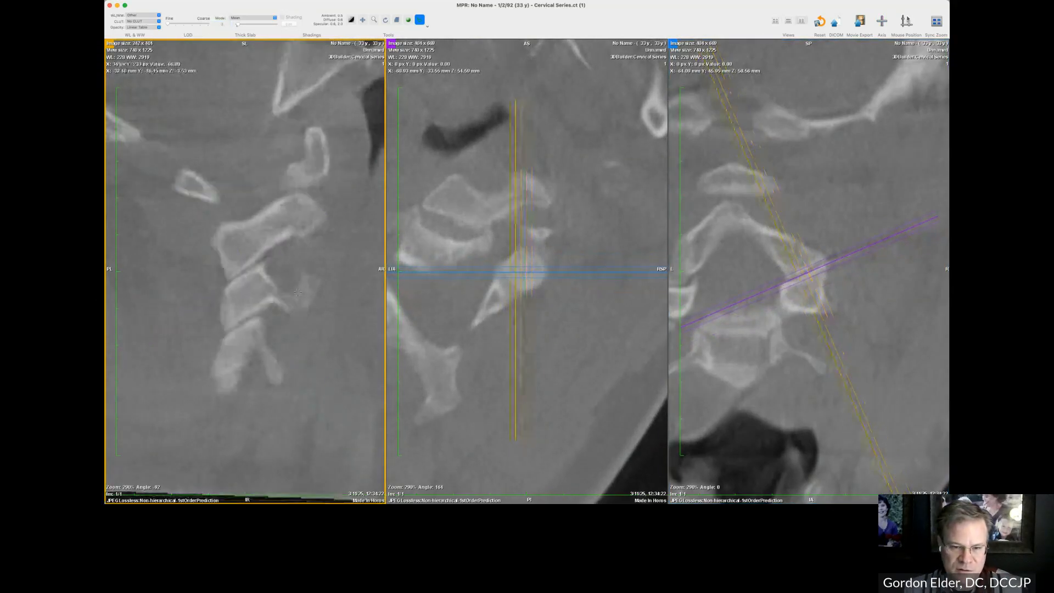
scroll(297, 291, down, 10)
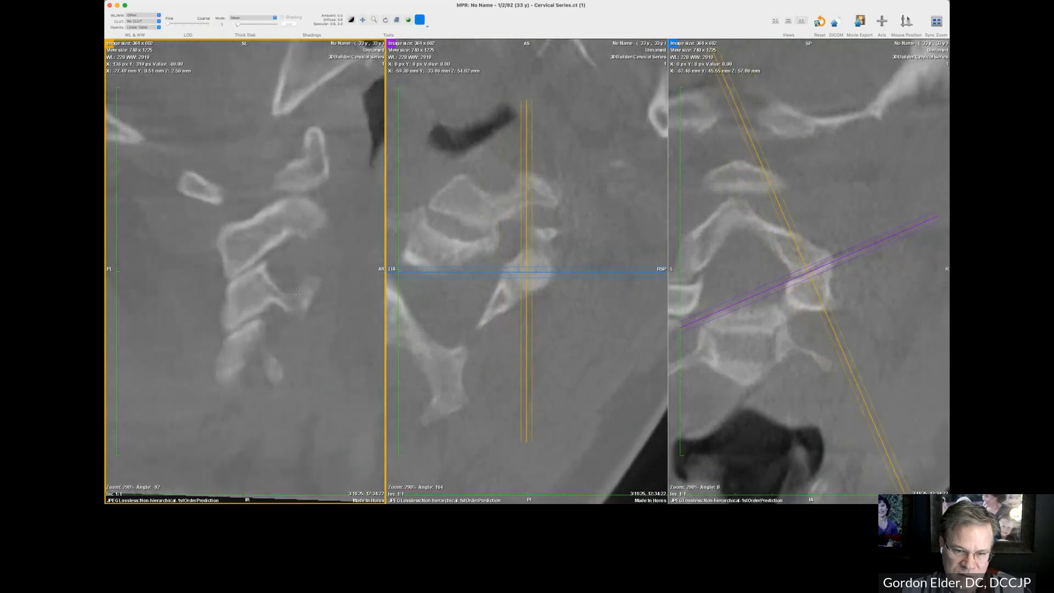
scroll(298, 291, down, 10)
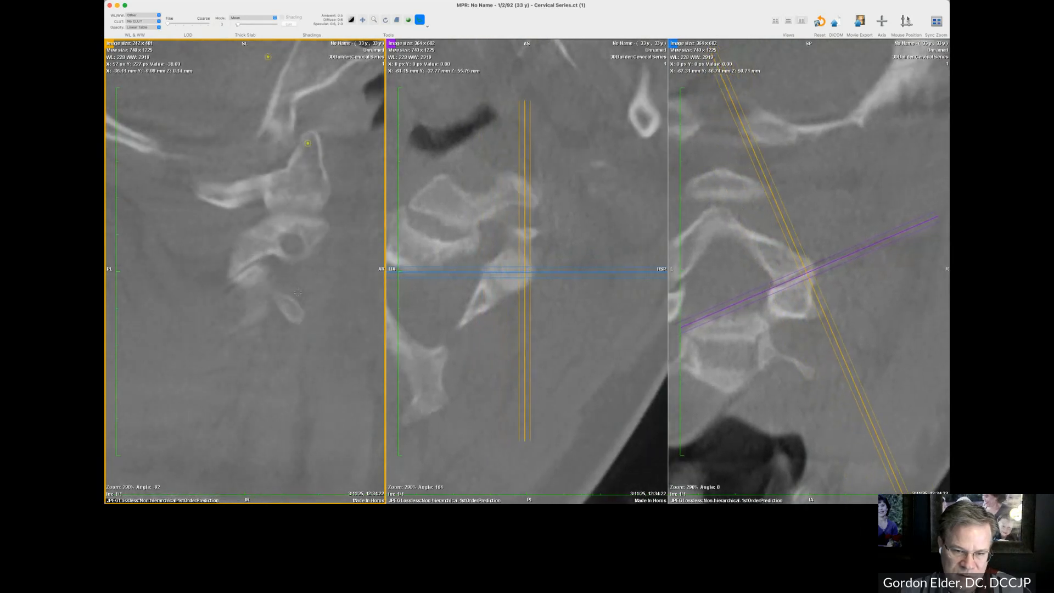
scroll(298, 292, down, 10)
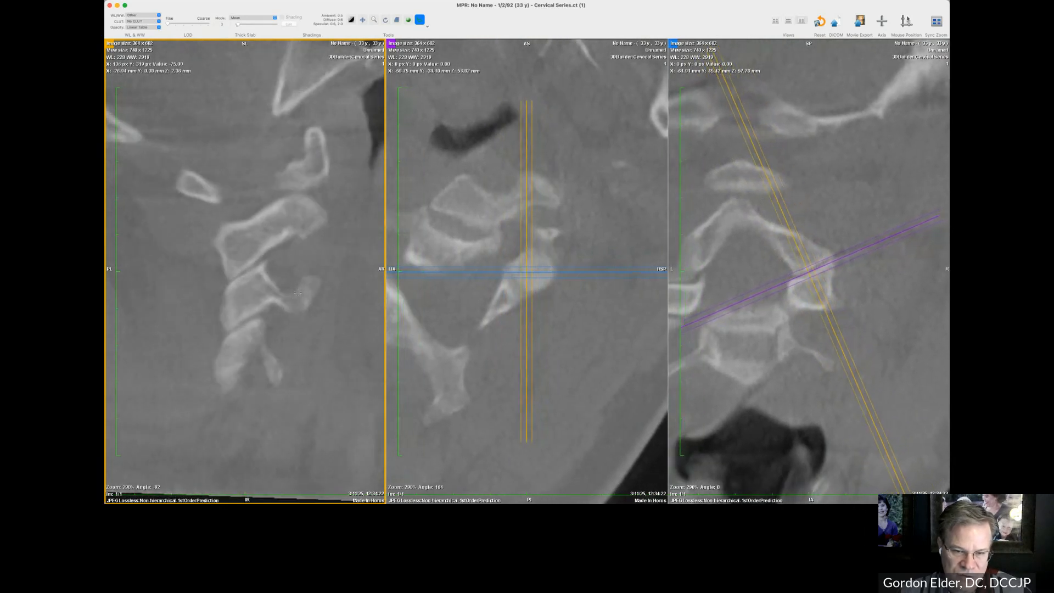
scroll(298, 292, down, 6)
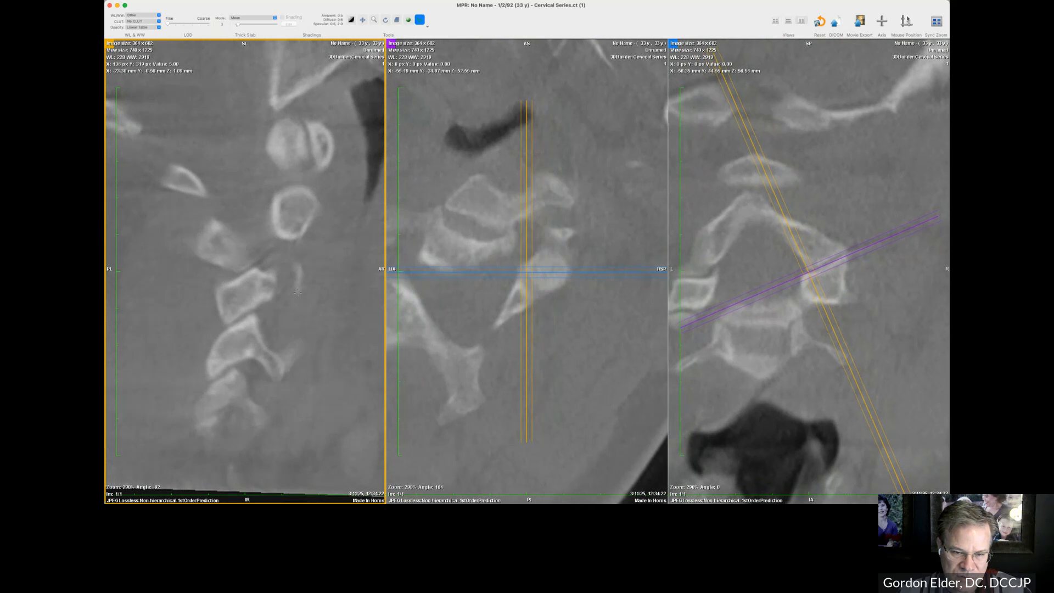
scroll(297, 292, down, 6)
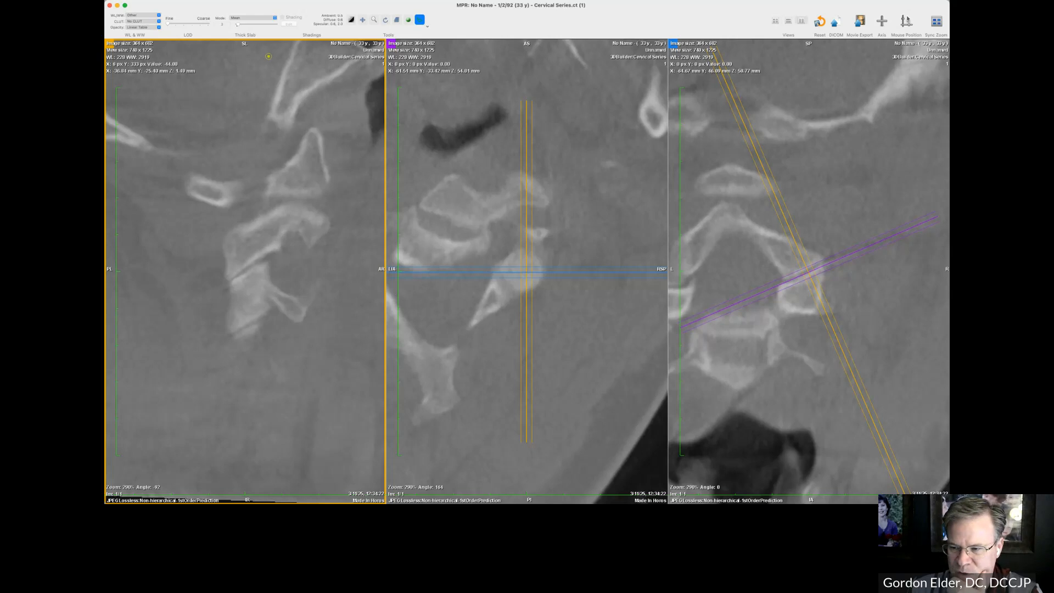
- Bring the axes nearly level in the coronal view and move the sagittal plane from the right articular column to the midline
drag(702, 311, 697, 278)
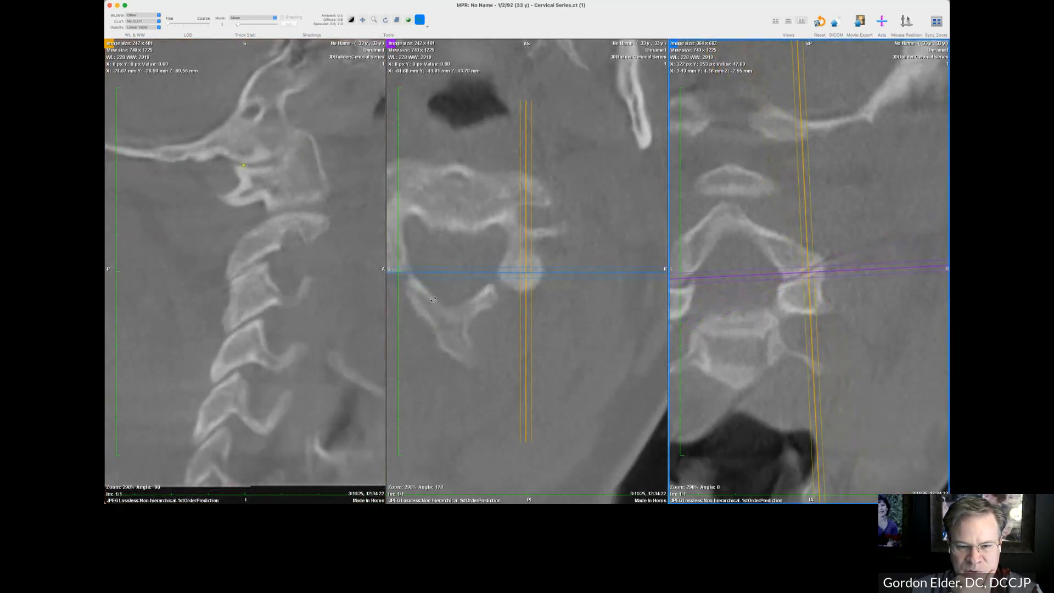
click(256, 300)
scroll(257, 300, down, 5)
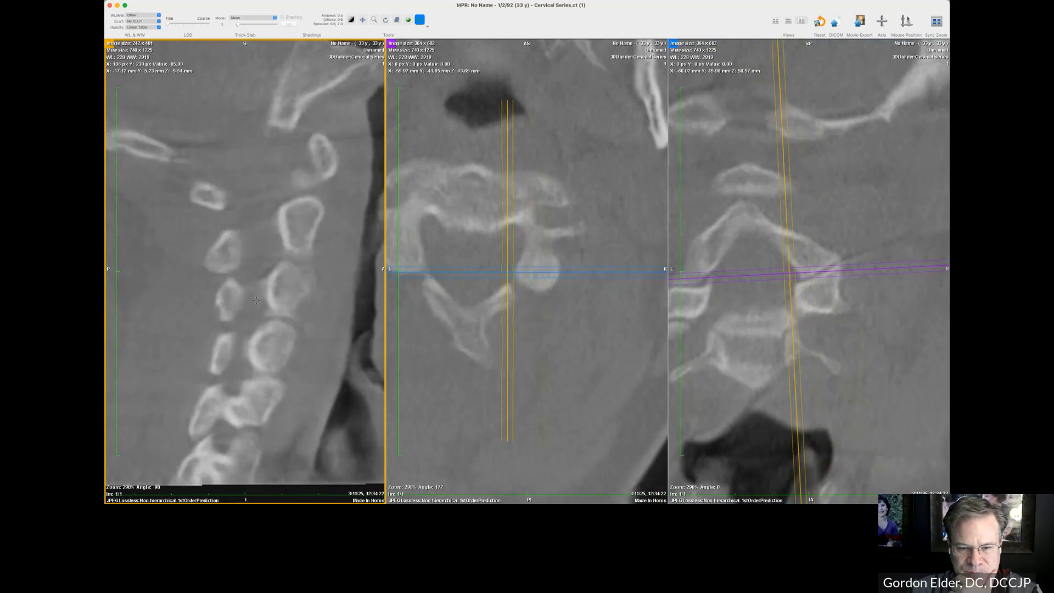
scroll(256, 301, up, 5)
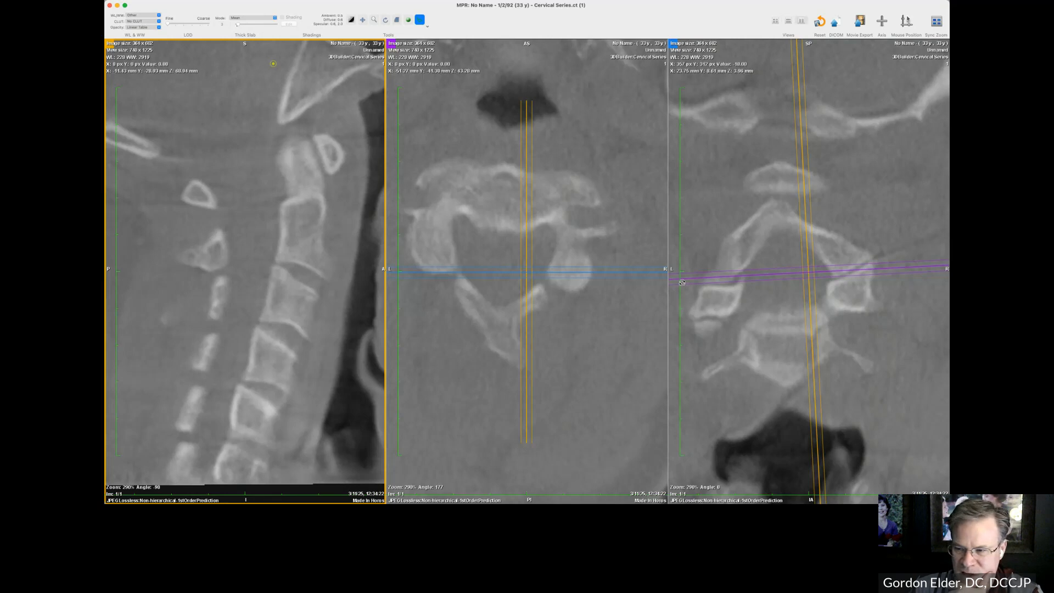
- Recentre the axes on the matching left facet joint and tilt them in the coronal view to follow the joint line
drag(811, 273, 723, 285)
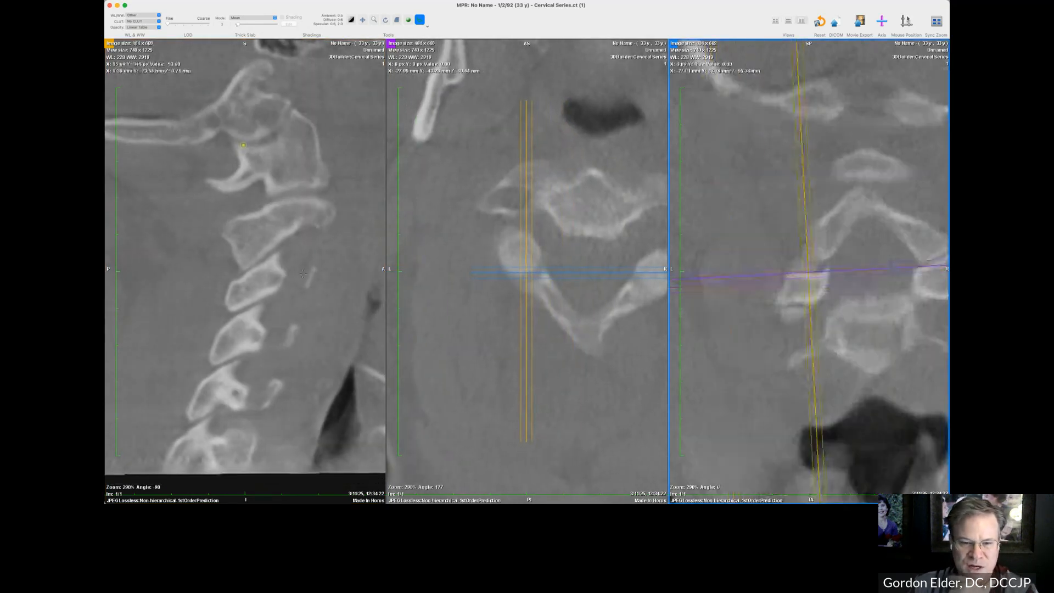
click(259, 260)
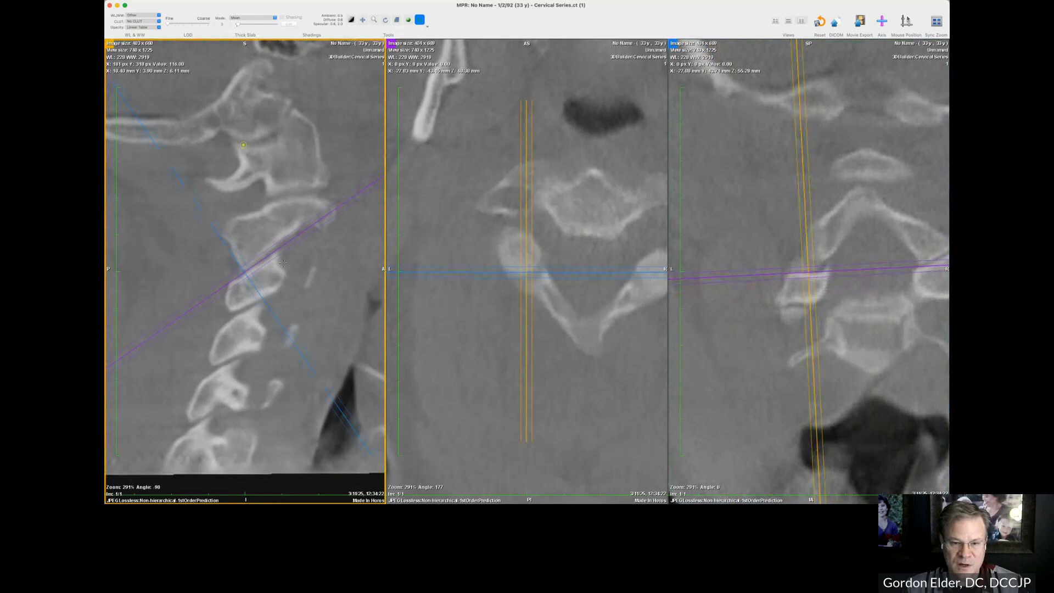
drag(245, 270, 259, 260)
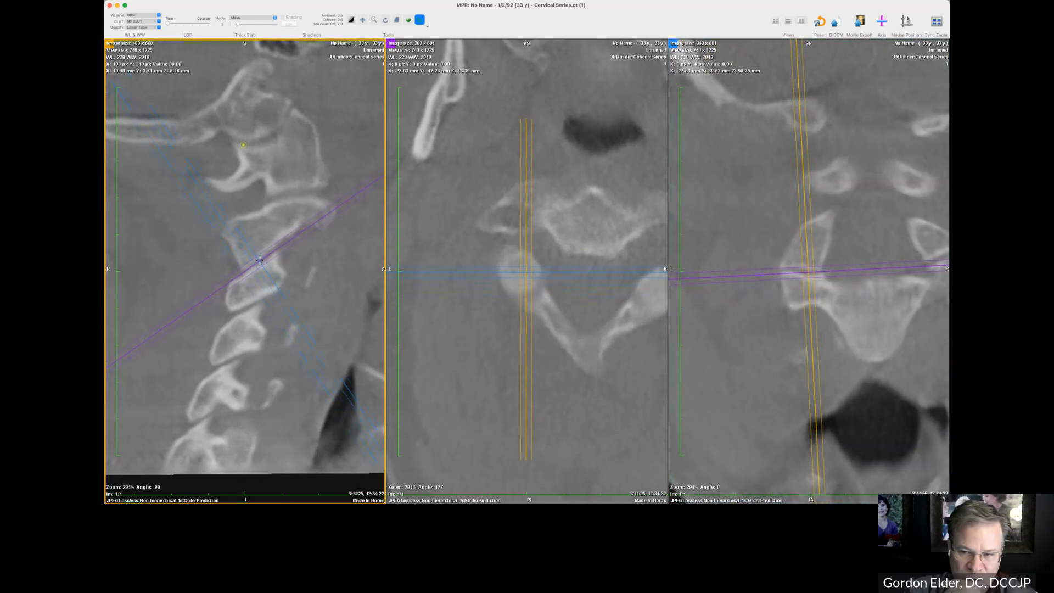
drag(746, 275, 745, 265)
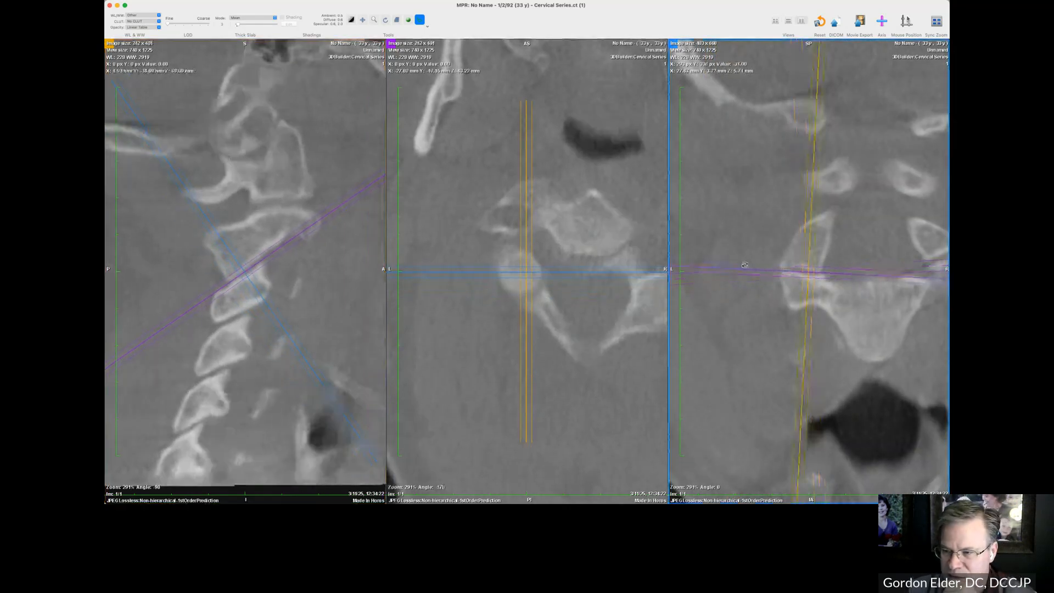
click(341, 268)
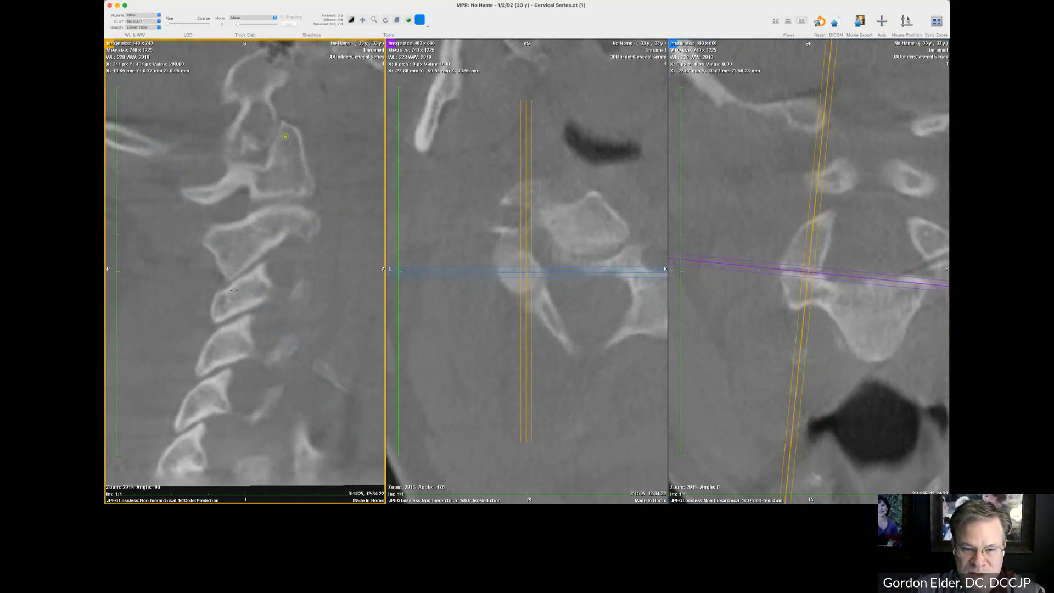
- Examine the left facet joints by moving the tilted sagittal plane to the lateral edge of the articular column and back medially
scroll(234, 290, down, 10)
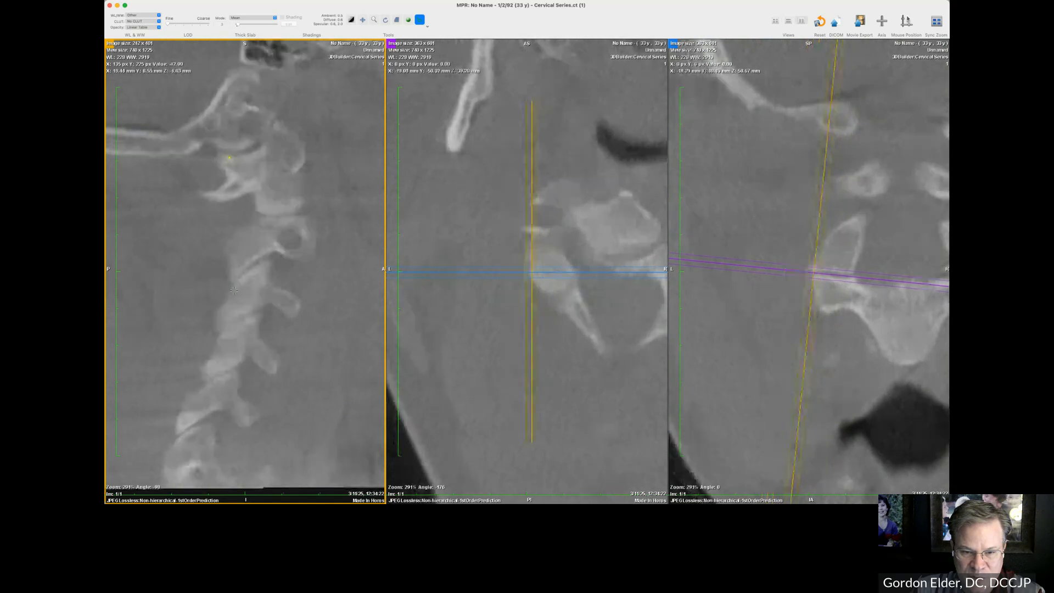
scroll(267, 252, down, 3)
scroll(266, 299, down, 5)
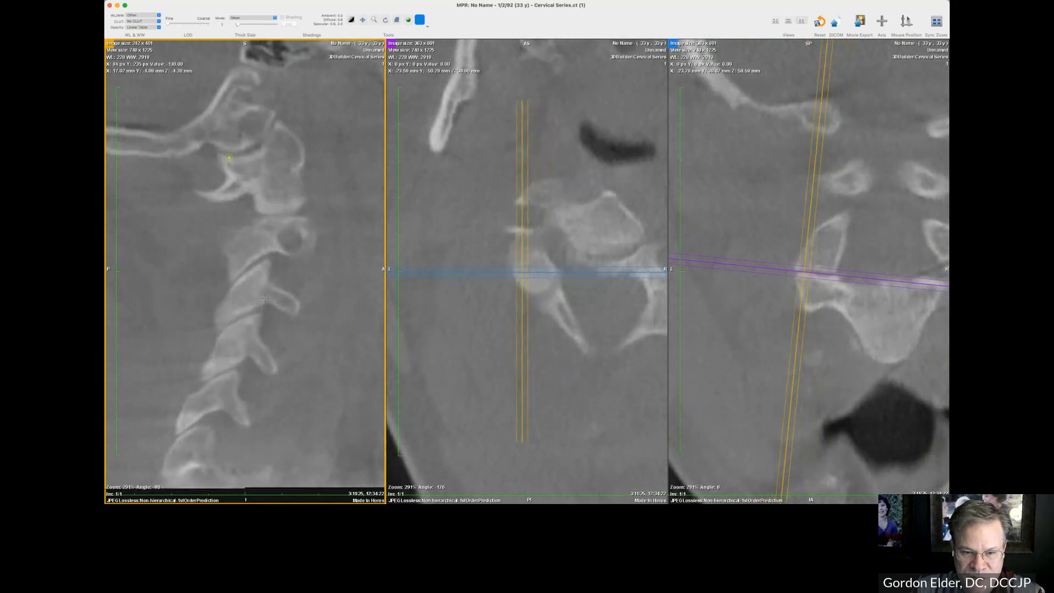
scroll(265, 280, up, 5)
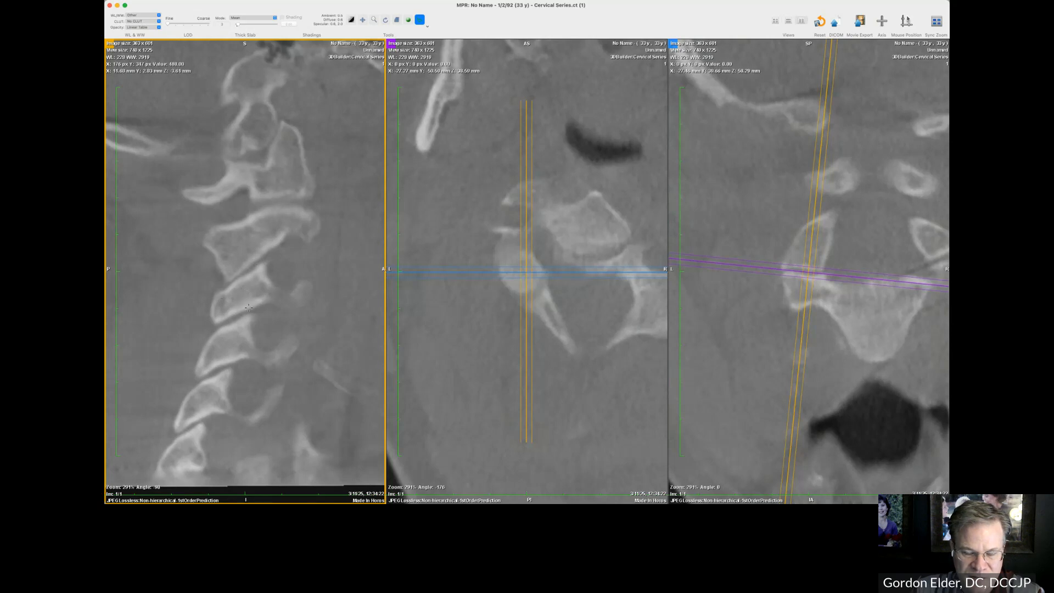
scroll(248, 308, up, 5)
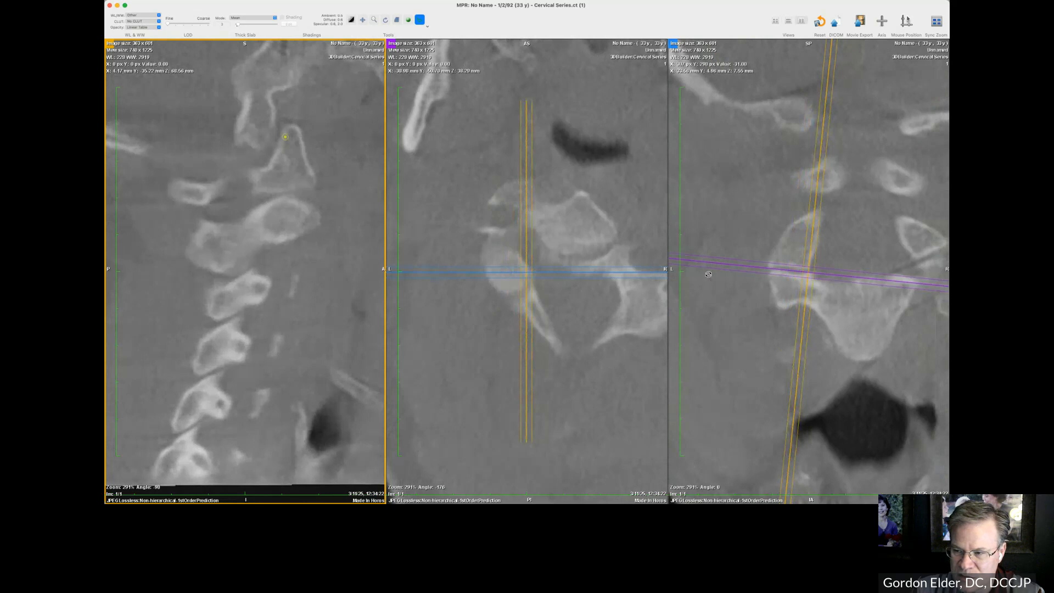
- Tilt the axes the opposite way in the coronal view and compare sagittal slices between the midline and the left articular column
drag(708, 274, 706, 289)
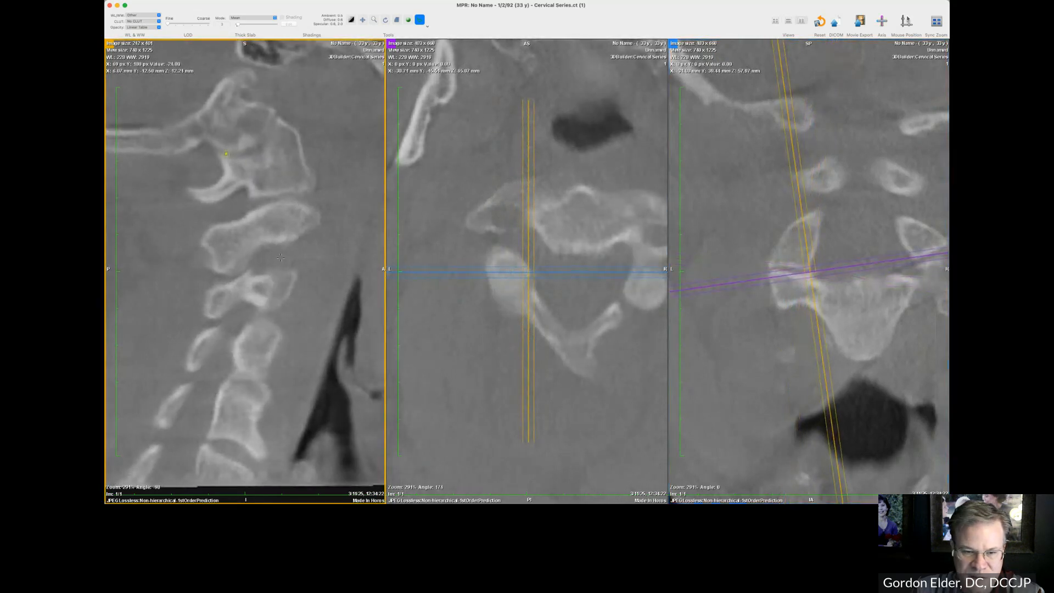
scroll(248, 286, up, 10)
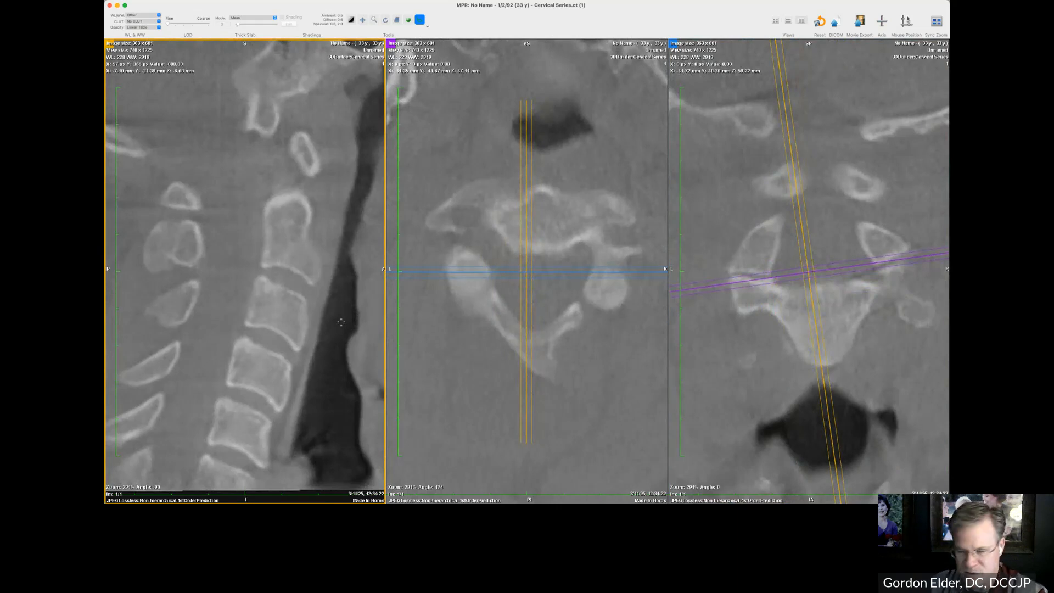
scroll(246, 392, down, 10)
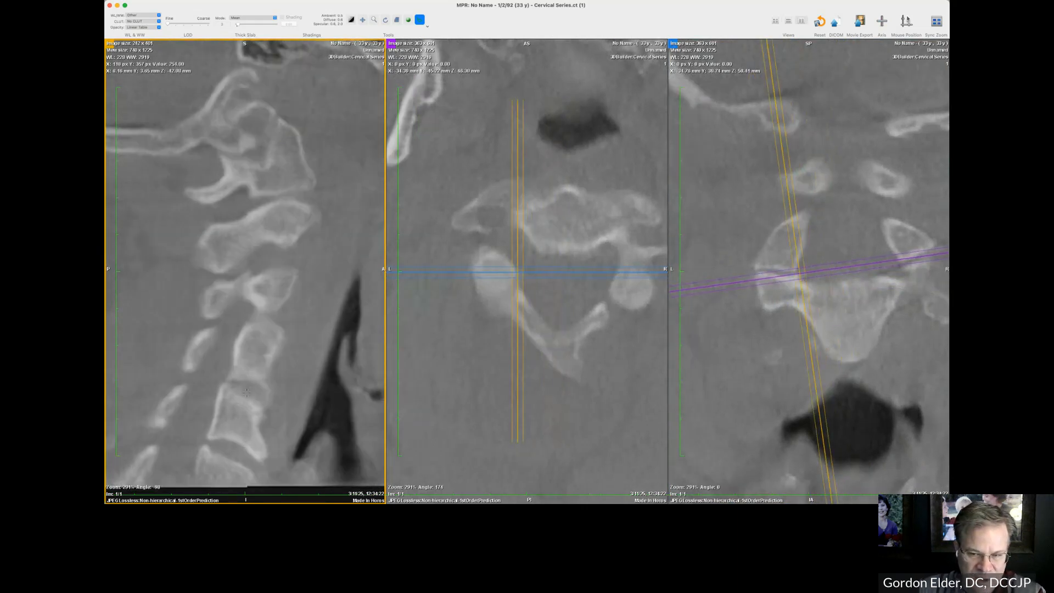
scroll(246, 392, down, 10)
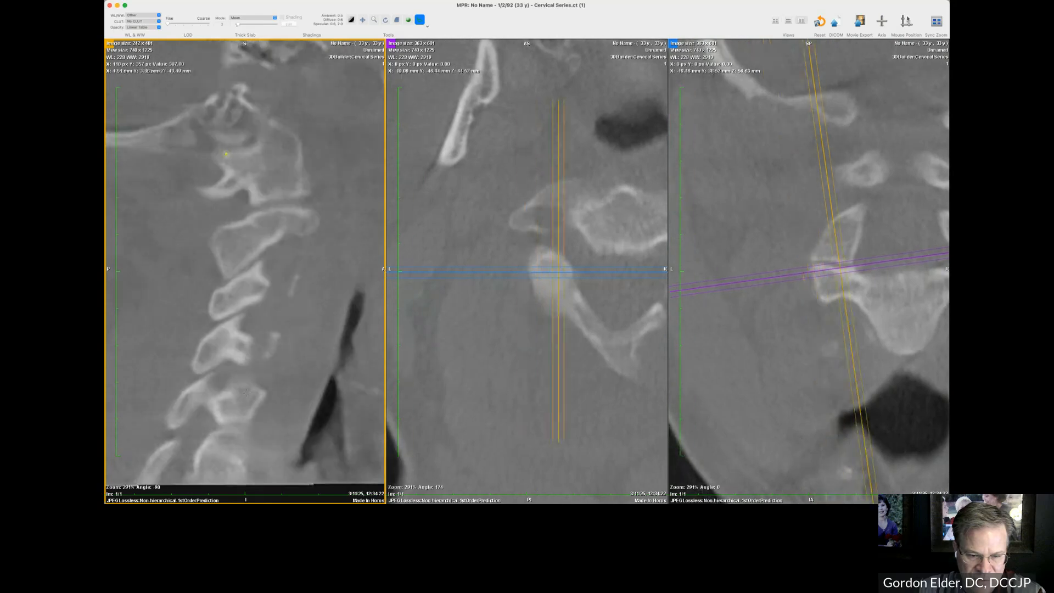
- Move the sagittal plane across to the right articular column and level the axes in the coronal view
scroll(246, 392, up, 10)
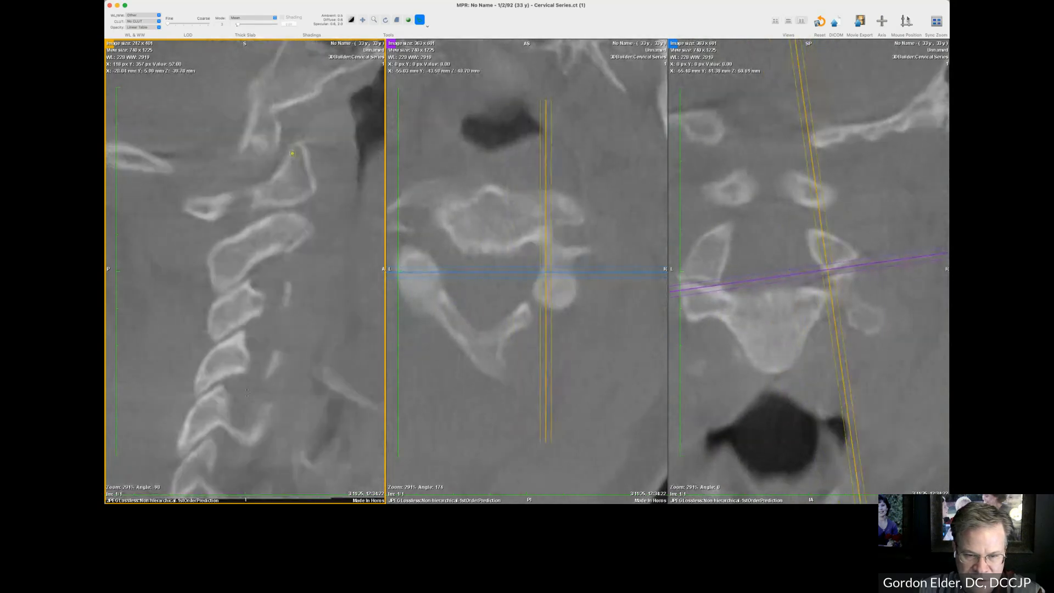
scroll(246, 392, up, 5)
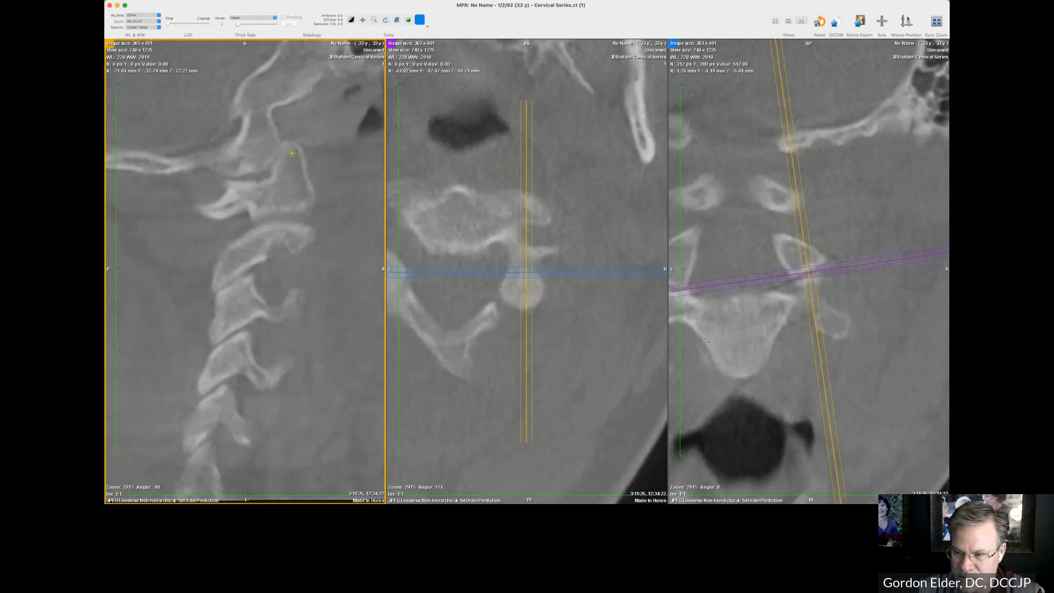
drag(714, 285, 712, 272)
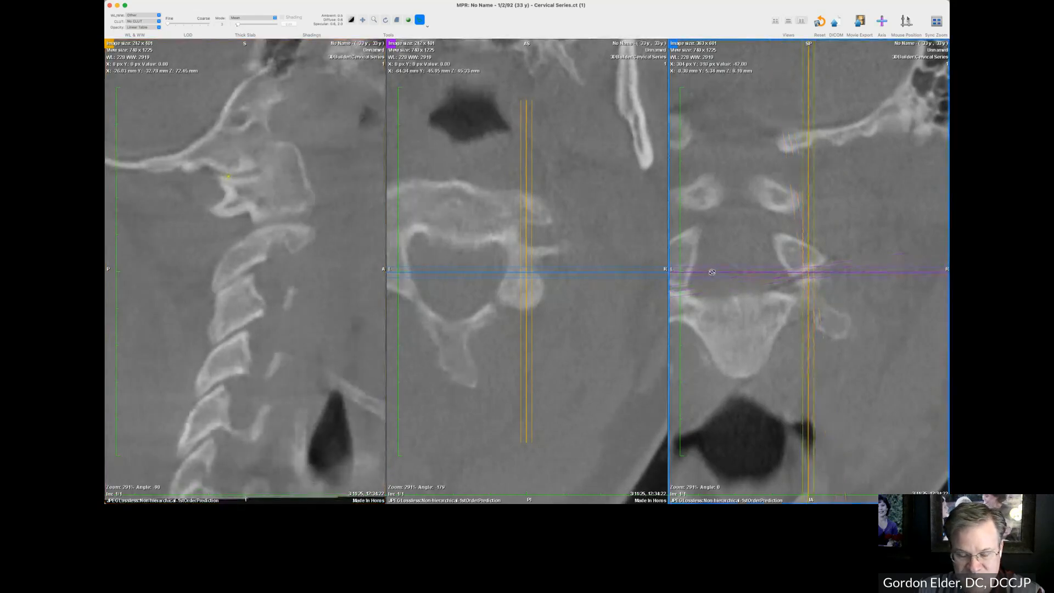
- Examine the right facet joints by moving the sagittal plane across the articular column to its lateral edge and back to midline
scroll(281, 346, up, 5)
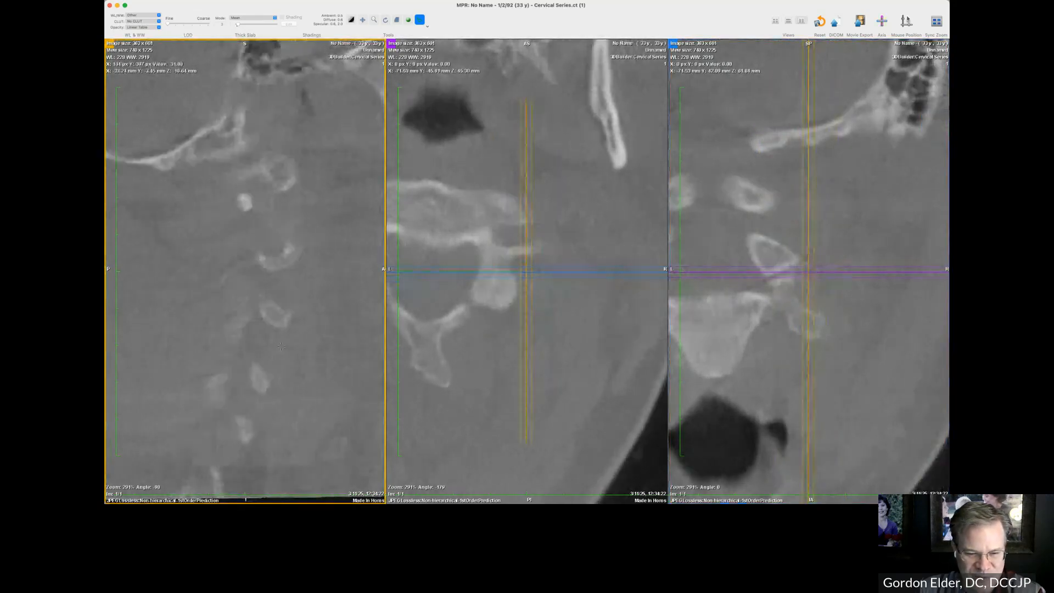
scroll(281, 346, down, 6)
scroll(281, 346, down, 6)
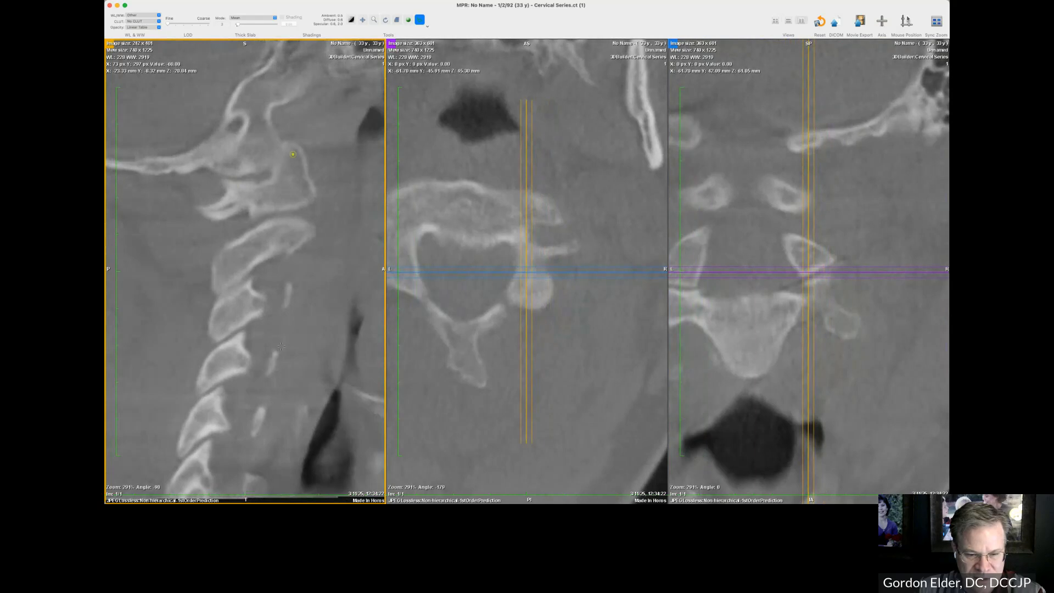
scroll(281, 346, up, 5)
scroll(281, 346, up, 5)
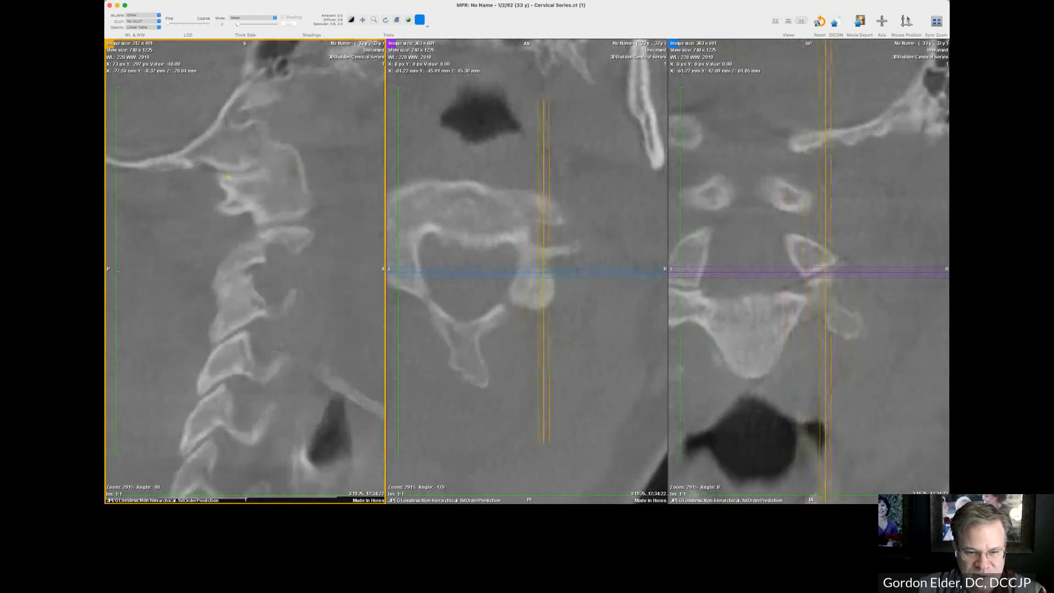
scroll(281, 346, up, 5)
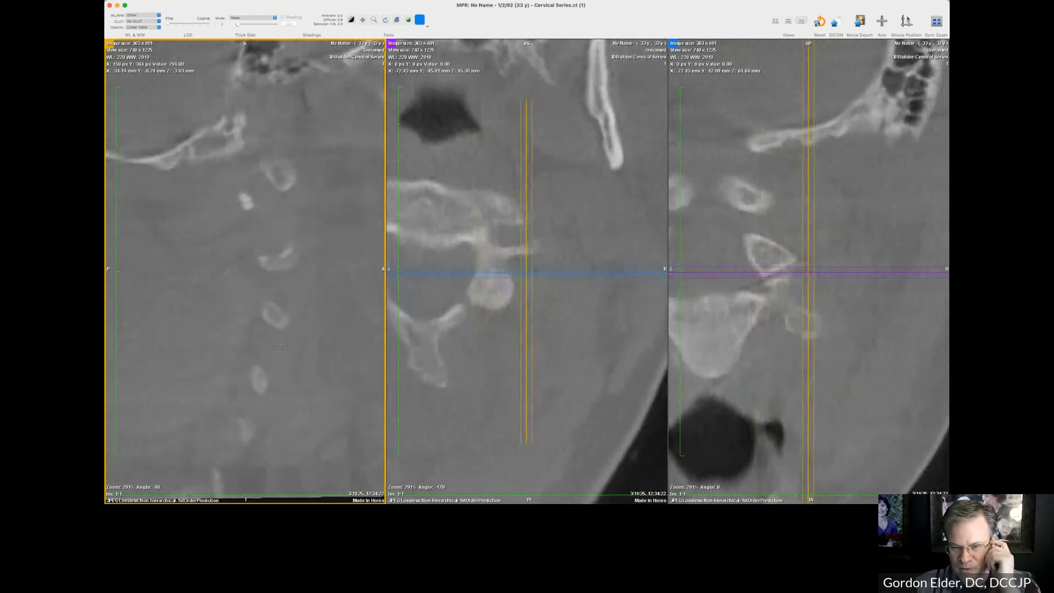
scroll(281, 346, down, 8)
scroll(281, 346, down, 3)
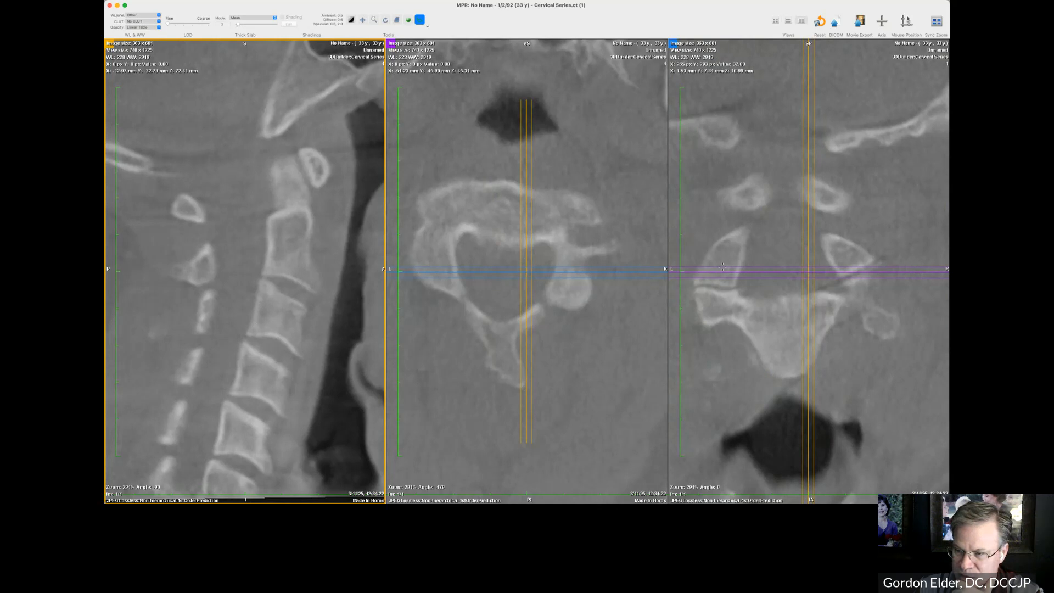
- Tilt the axes in the coronal view to line up both articular columns, and examine the coronal slices from front to back
drag(703, 272, 701, 282)
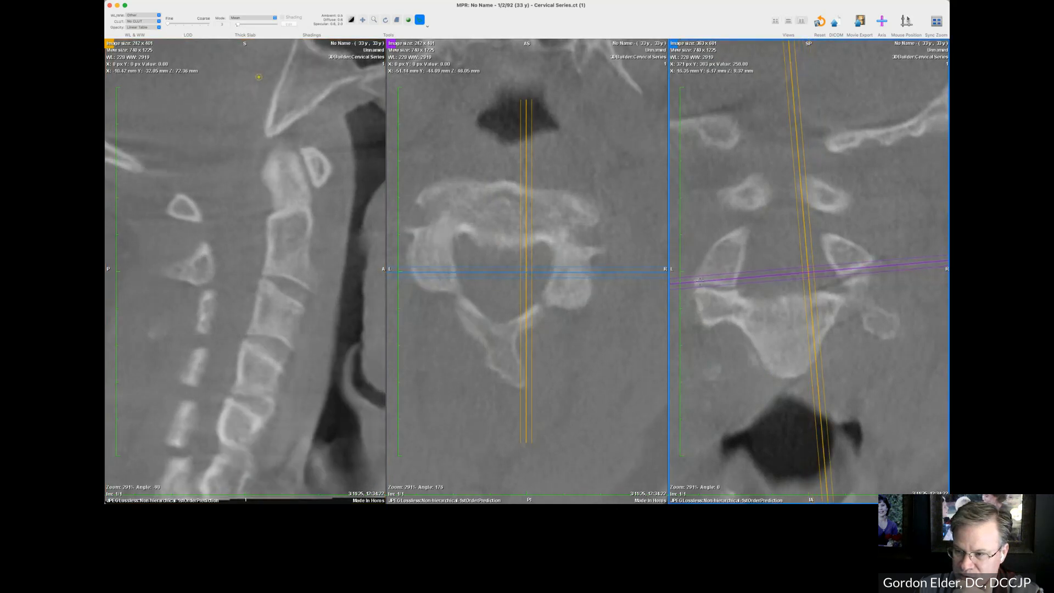
scroll(805, 357, down, 10)
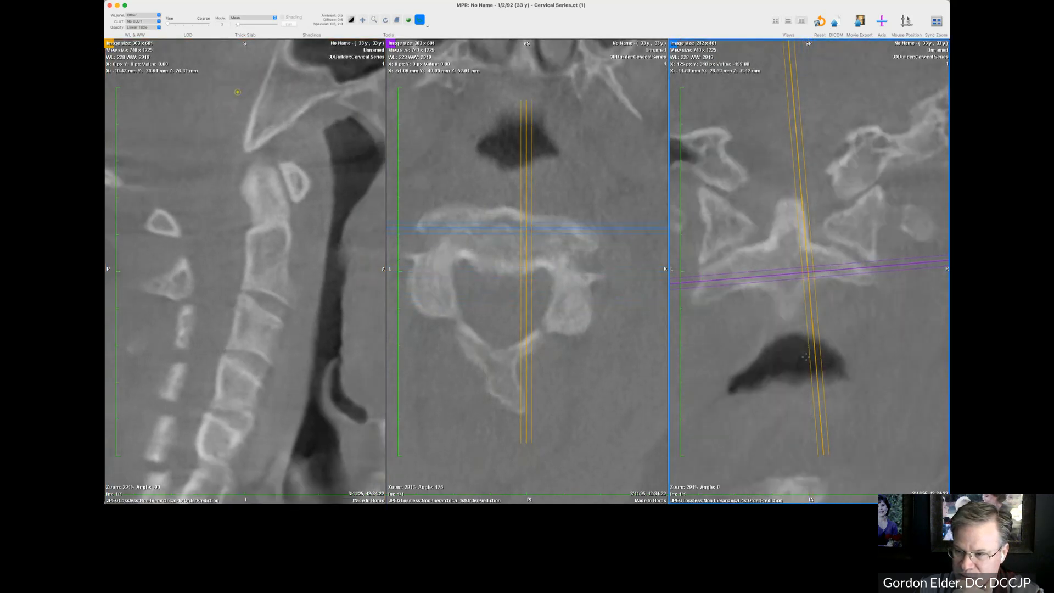
scroll(805, 357, up, 10)
scroll(806, 357, down, 10)
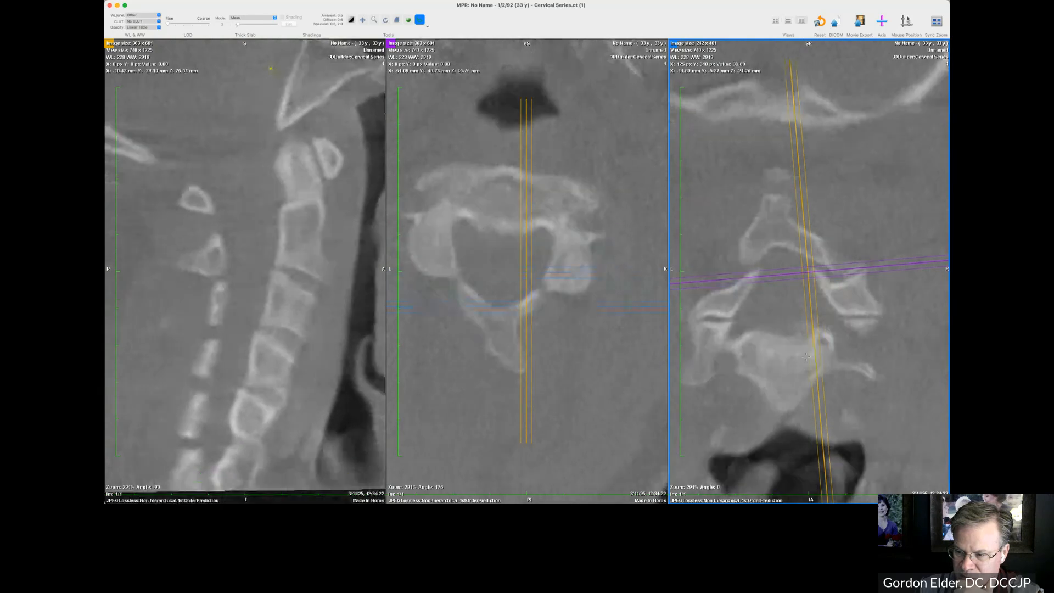
scroll(805, 357, down, 3)
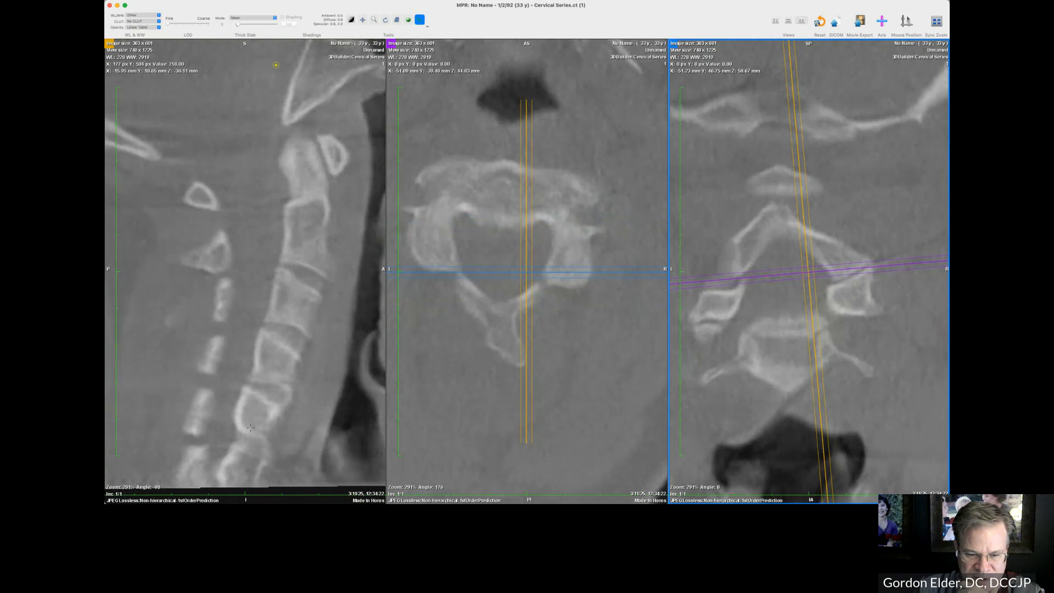
- Examine the vertebral bodies and spinous processes in sagittal slices on both sides of the midline with the tilted plane
scroll(253, 426, down, 3)
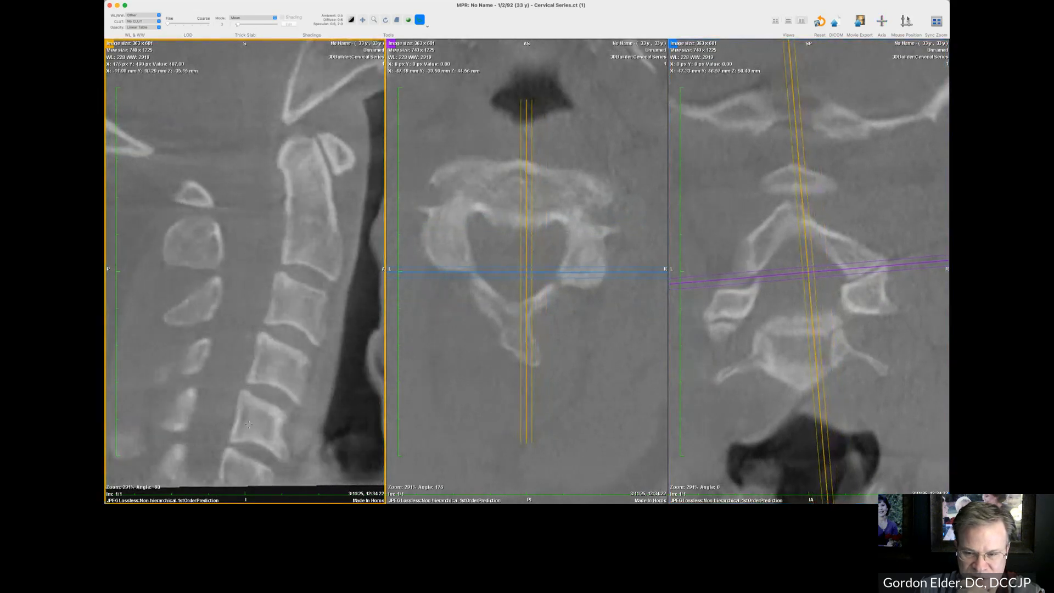
scroll(248, 424, down, 5)
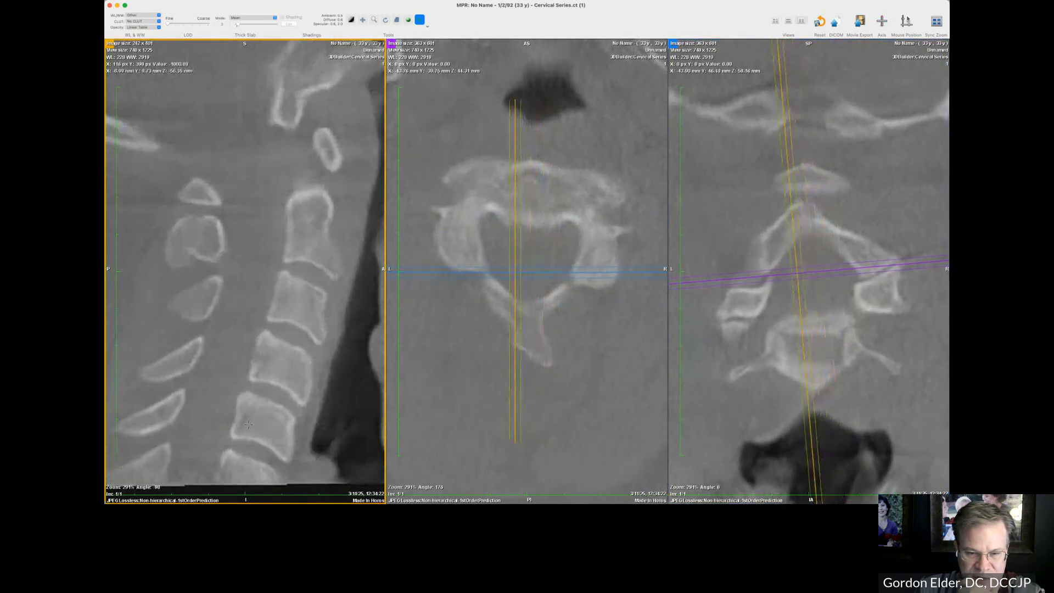
scroll(260, 319, up, 3)
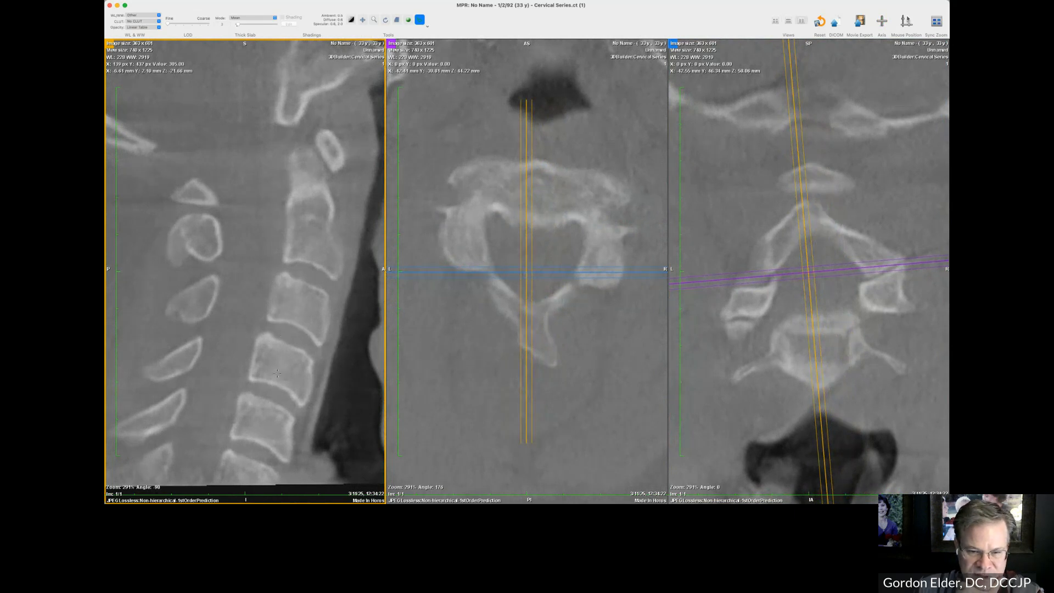
scroll(277, 373, down, 3)
scroll(277, 374, down, 2)
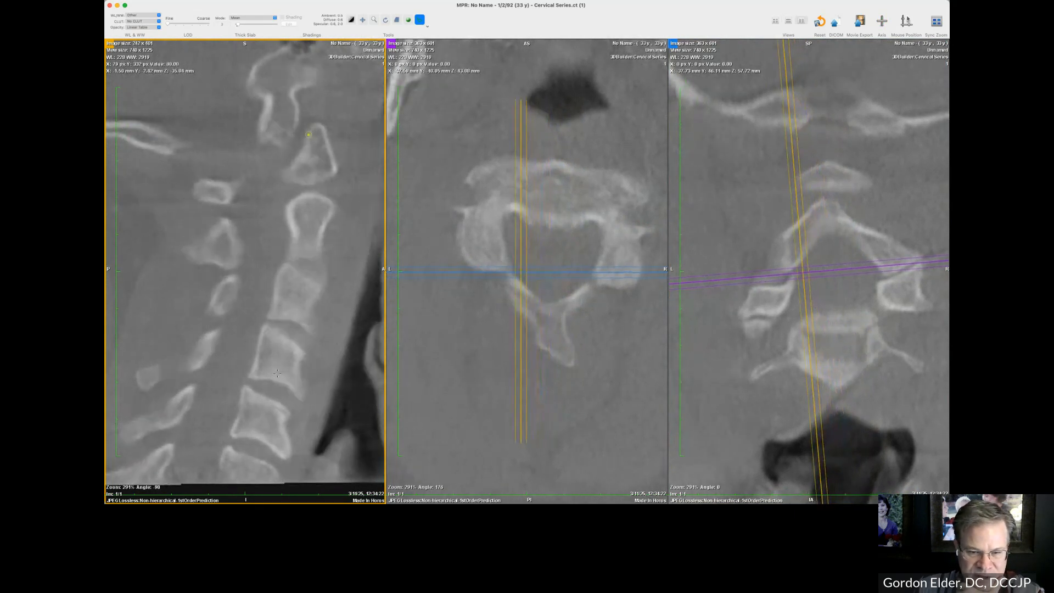
scroll(277, 374, up, 4)
scroll(277, 373, down, 2)
scroll(277, 374, down, 5)
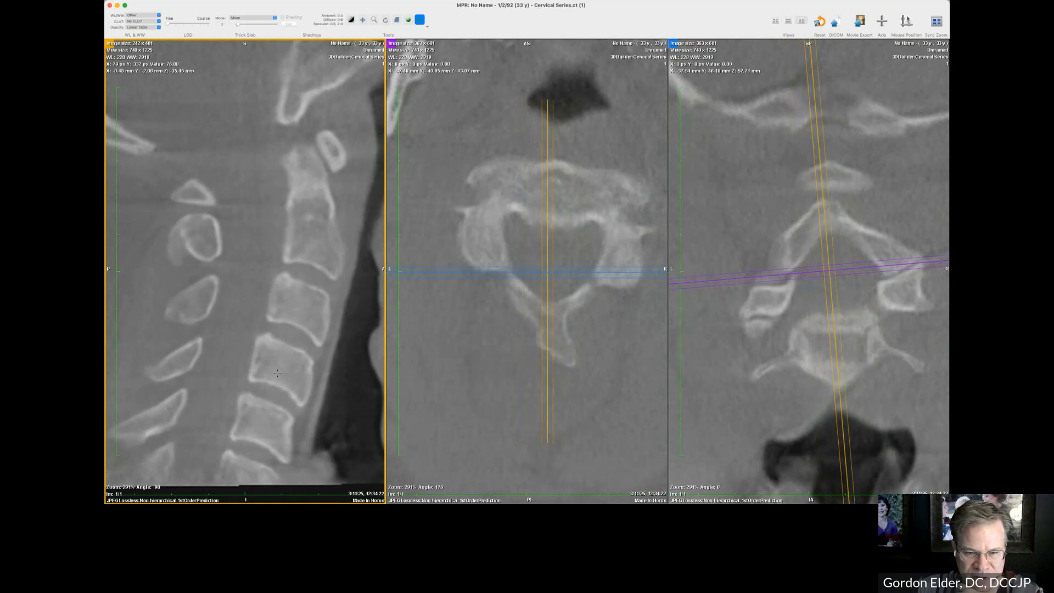
scroll(277, 373, down, 2)
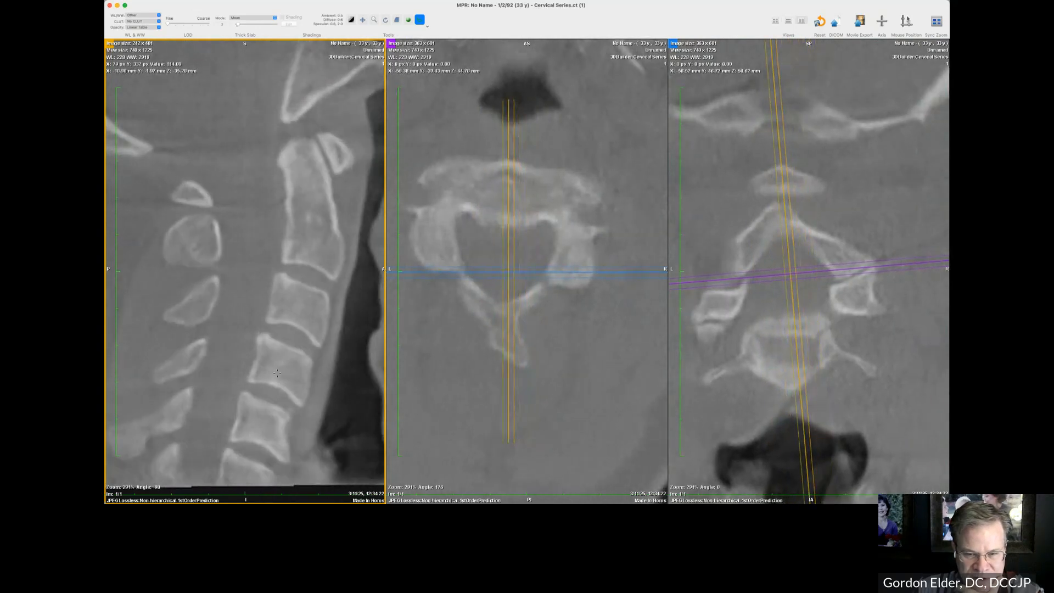
scroll(277, 373, up, 4)
scroll(278, 373, down, 5)
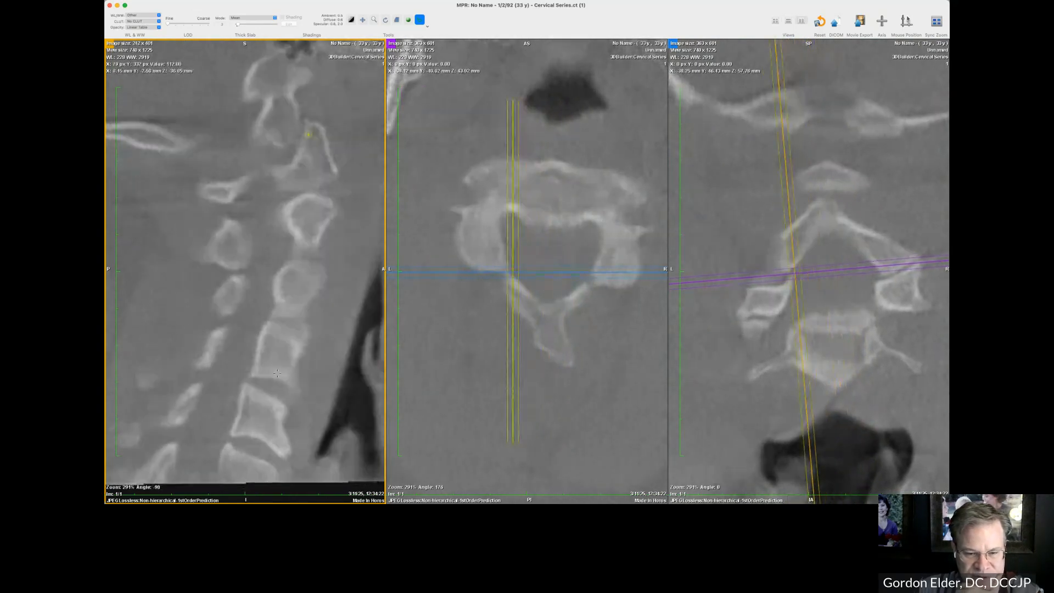
scroll(277, 373, up, 5)
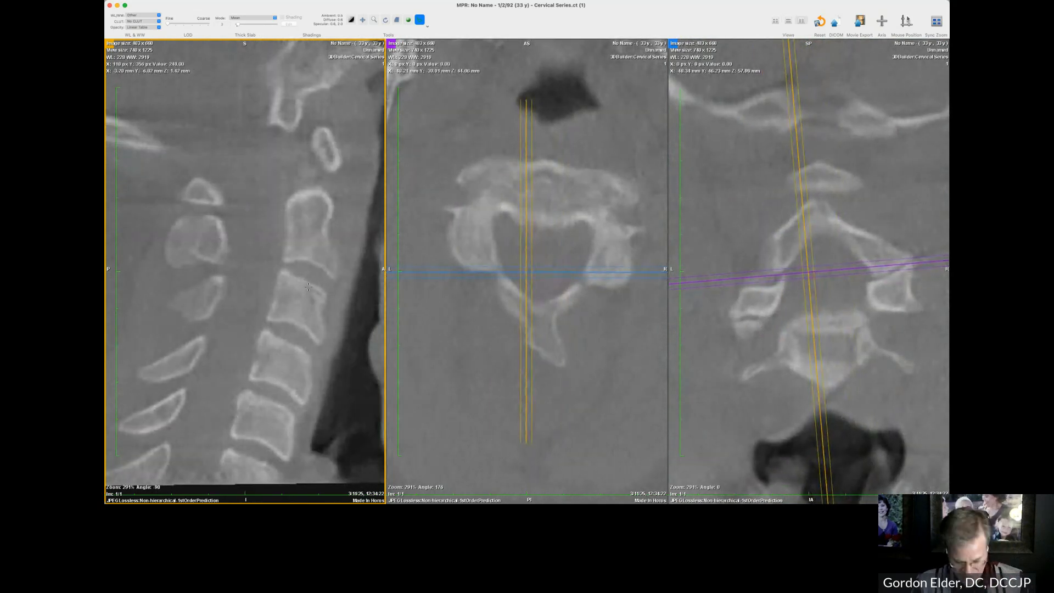
- Show the axes in the sagittal view, recentre them on the lowest vertebra in the scan and tilt them along its body
key(space)
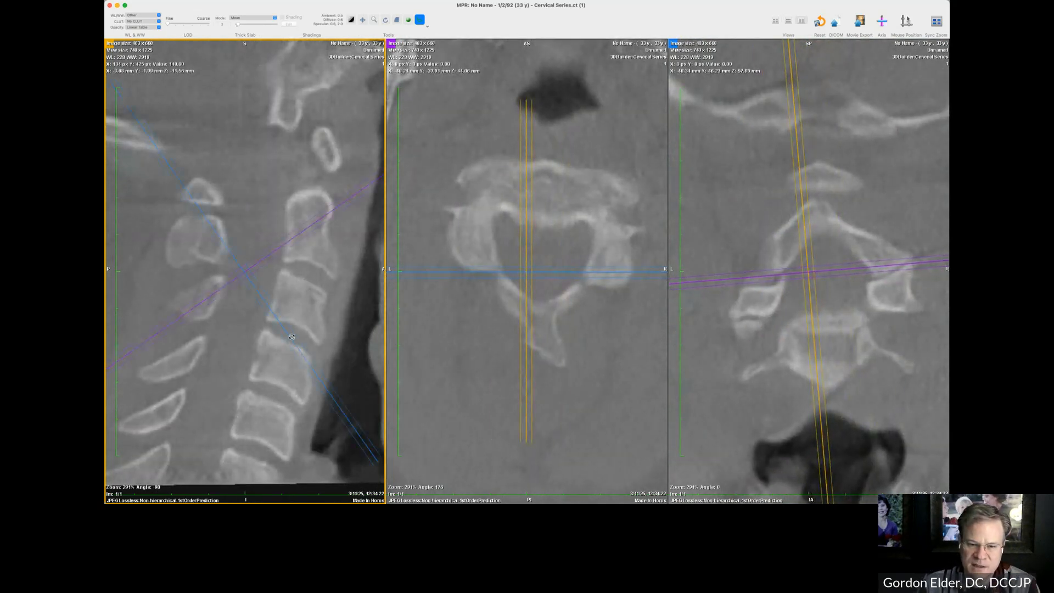
drag(291, 338, 221, 464)
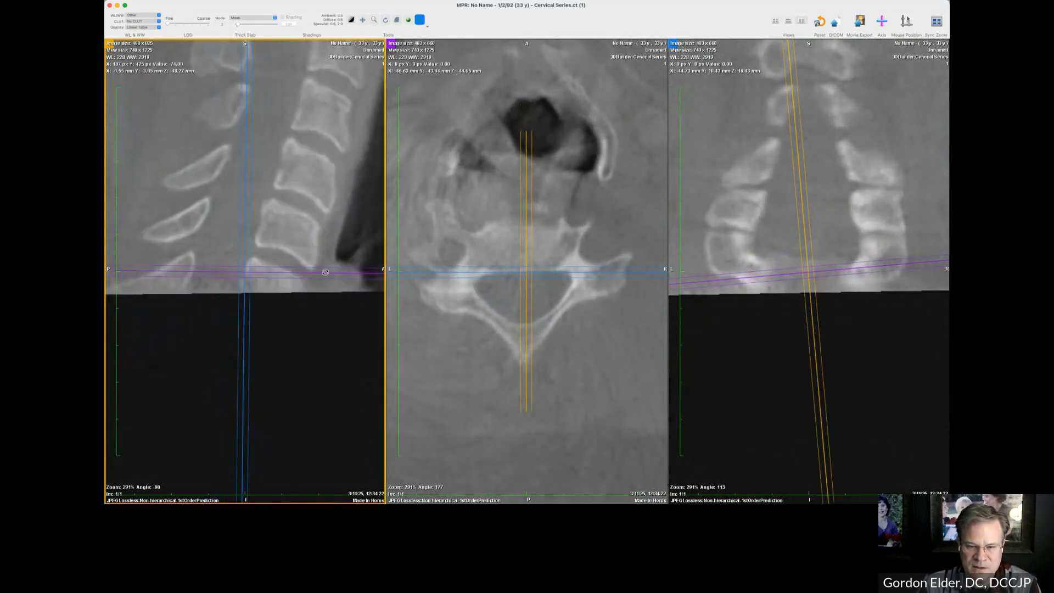
drag(326, 272, 322, 295)
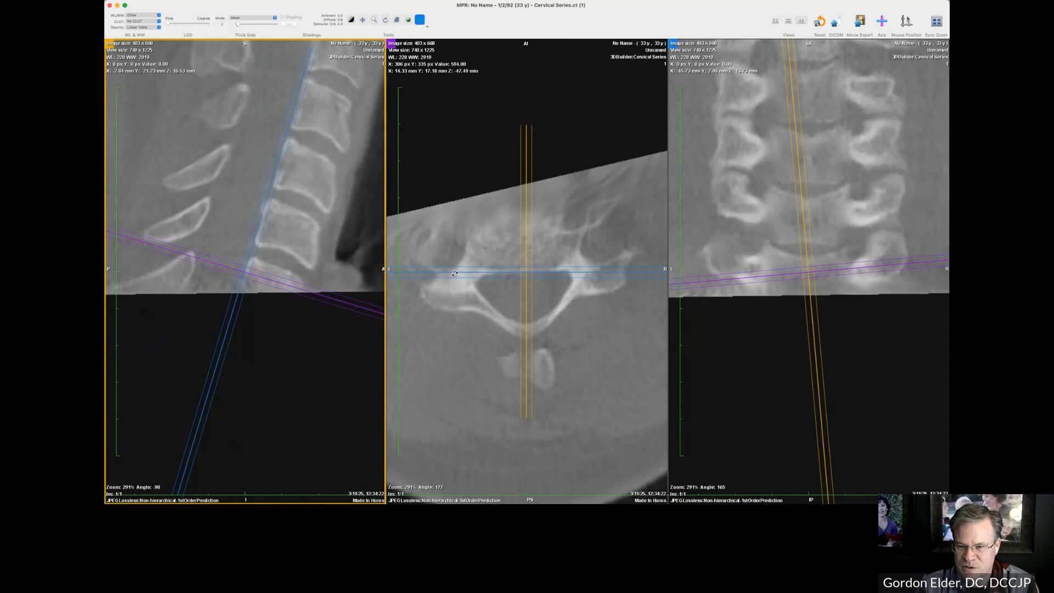
- Rotate the axes in the axial view to match the lowest vertebra and level them in the coronal view
drag(456, 271, 456, 275)
drag(527, 274, 471, 274)
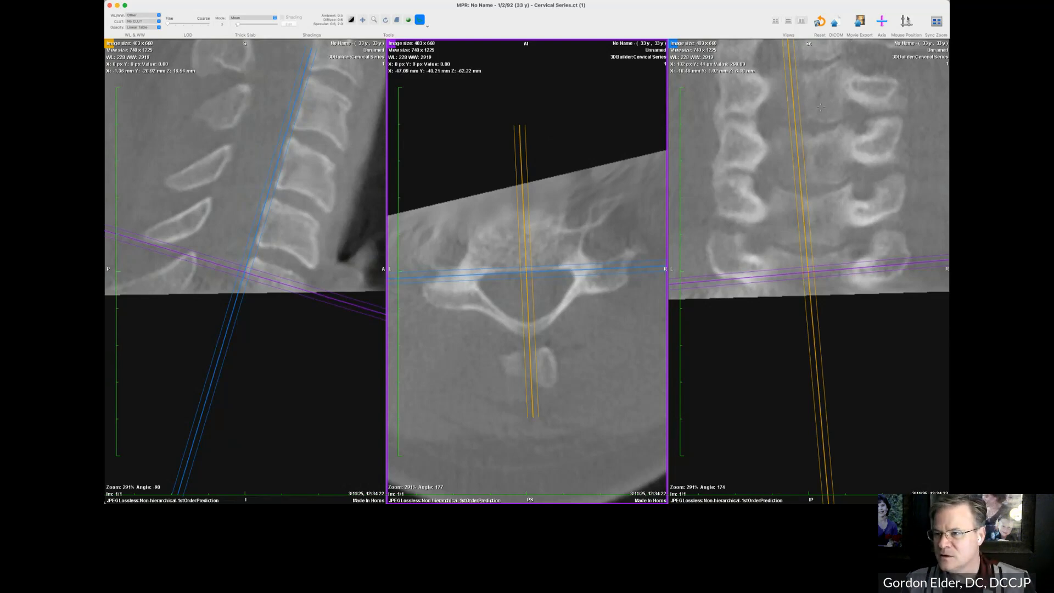
drag(702, 280, 719, 271)
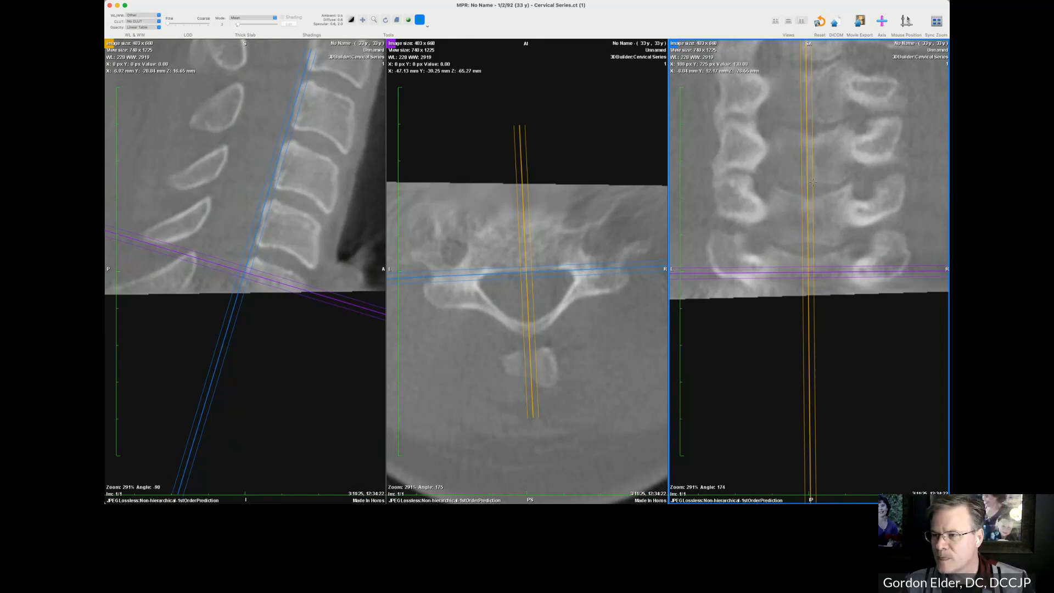
drag(809, 97, 811, 99)
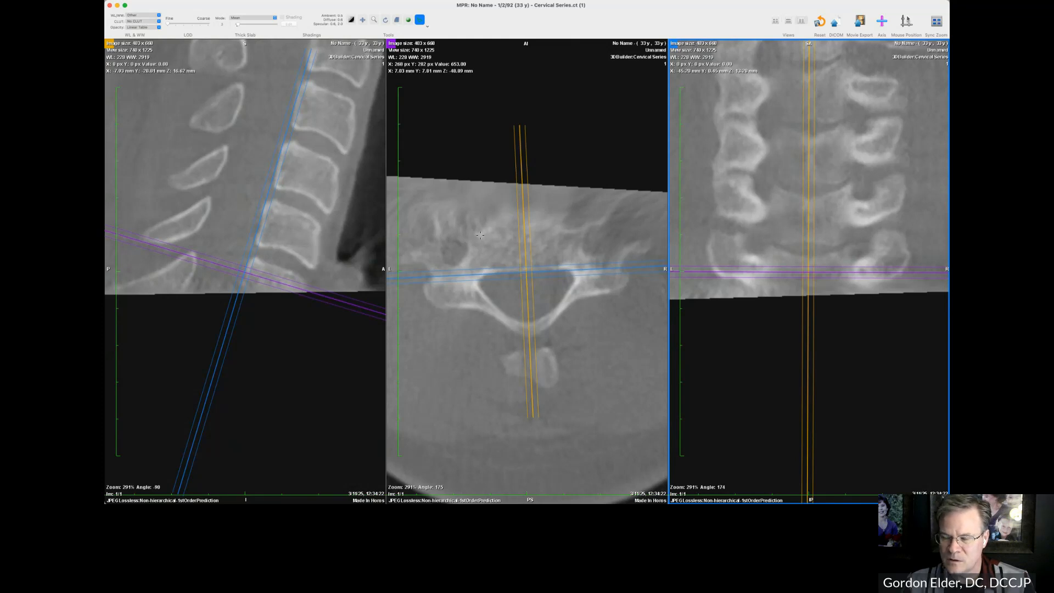
- Recentre the axes on the next vertebra up and check its alignment in sagittal slices around the midline
scroll(480, 235, up, 5)
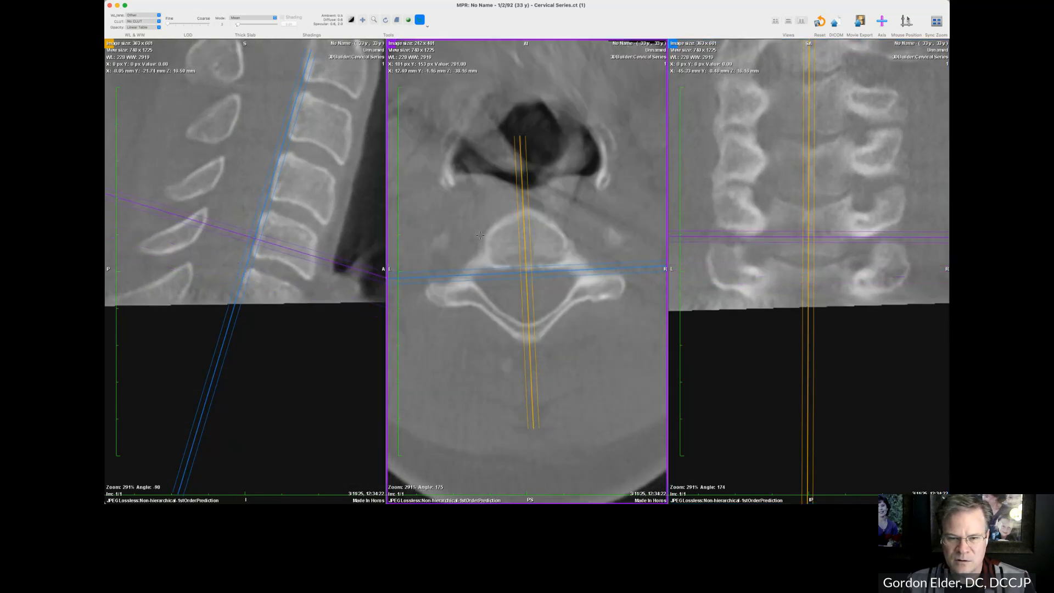
scroll(480, 235, up, 1)
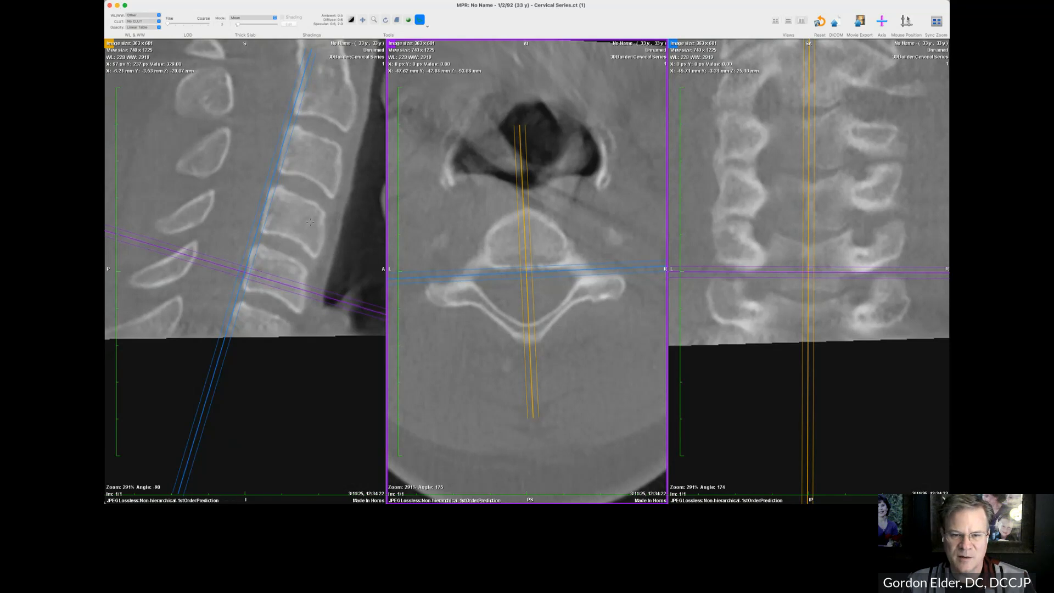
scroll(310, 222, down, 10)
scroll(310, 221, up, 8)
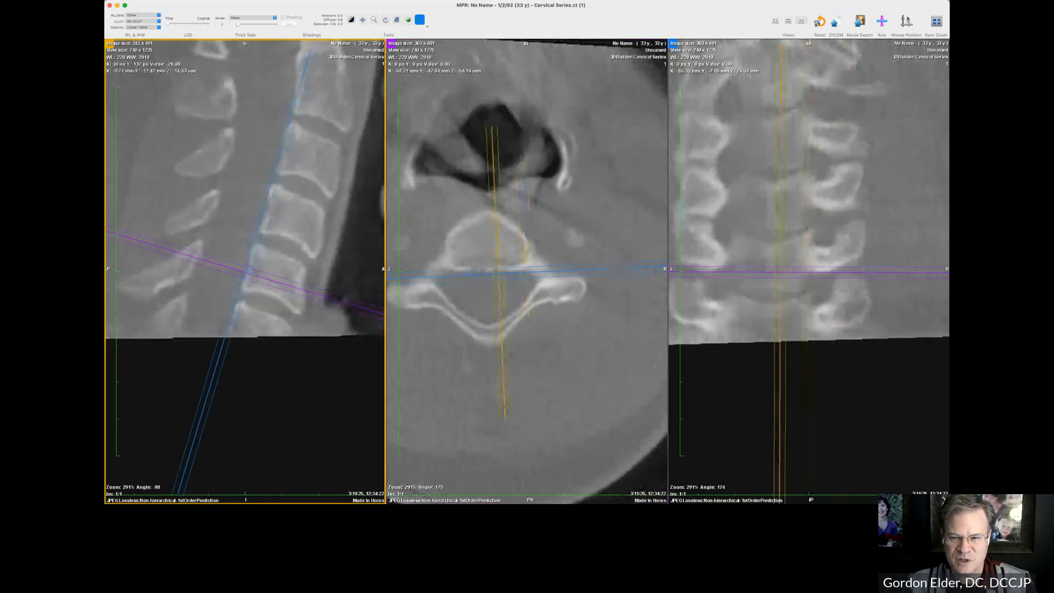
scroll(311, 222, up, 3)
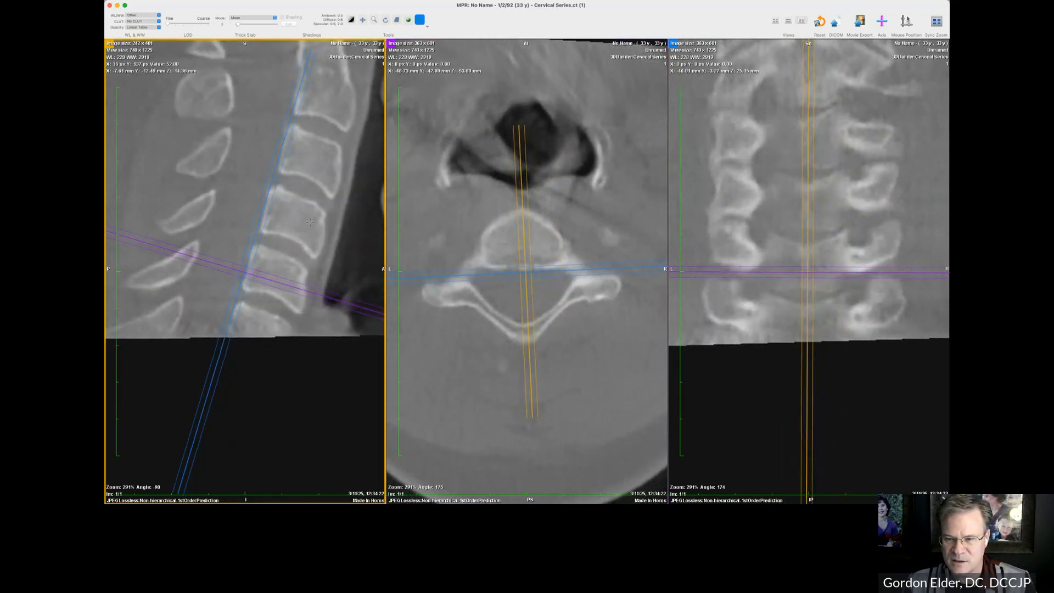
scroll(311, 221, down, 2)
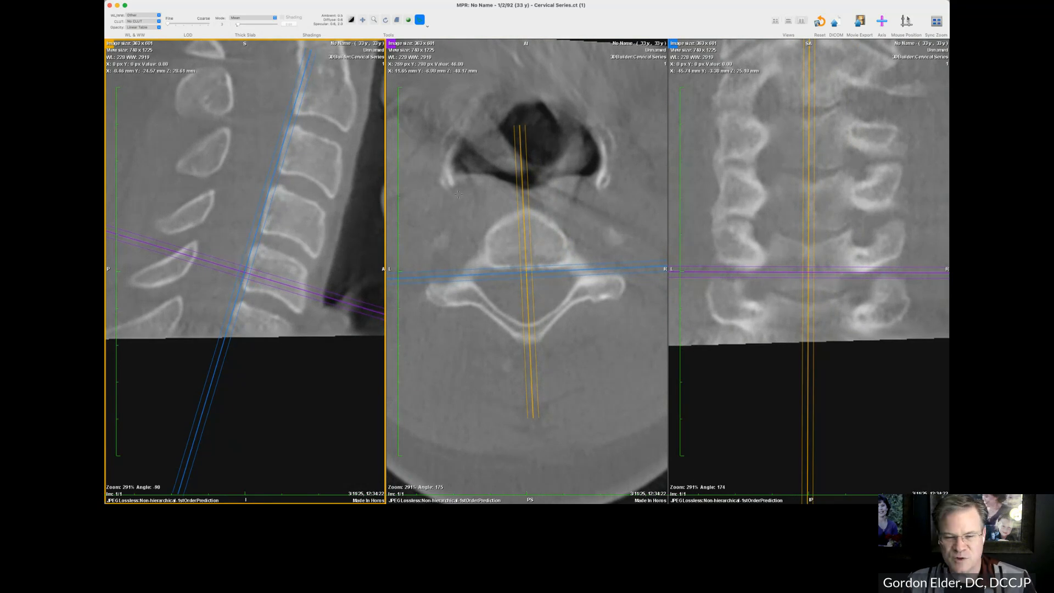
- Recentre the axes on the second vertebra below C2 and square them to its body and laminae in the axial view
scroll(462, 213, up, 3)
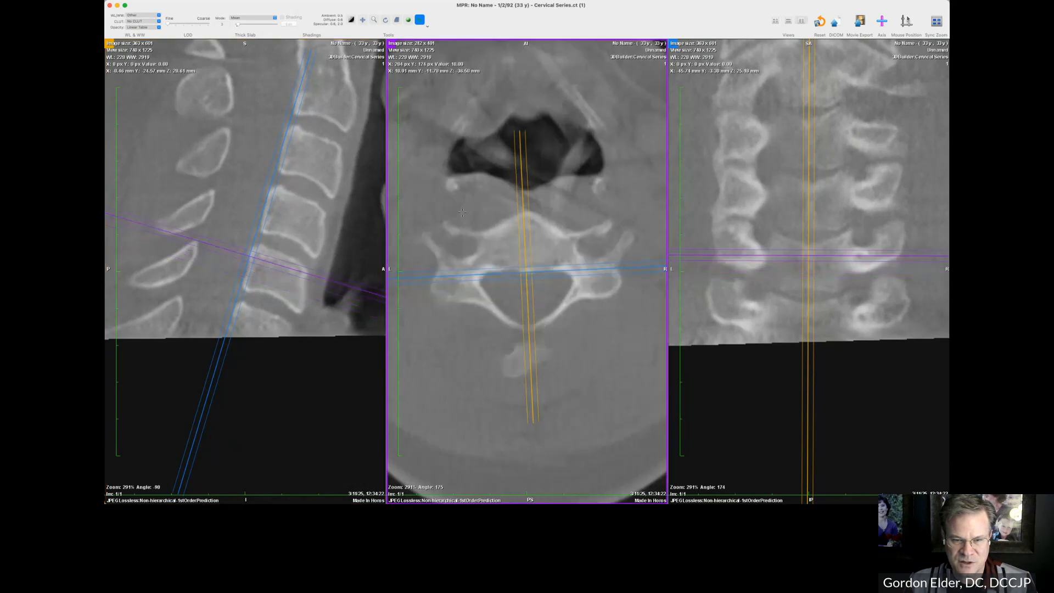
scroll(462, 213, up, 5)
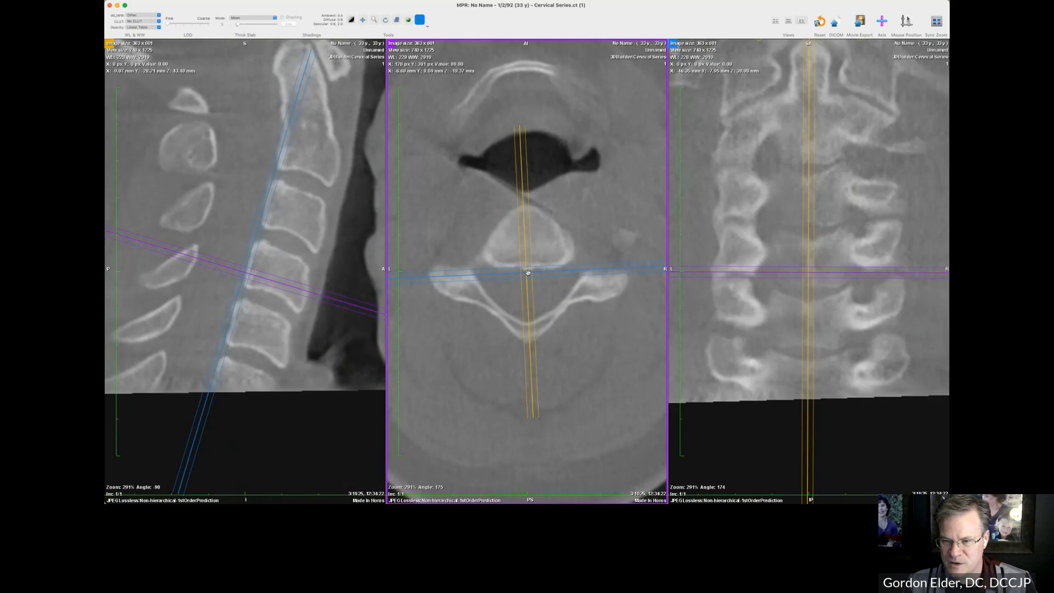
drag(526, 270, 526, 271)
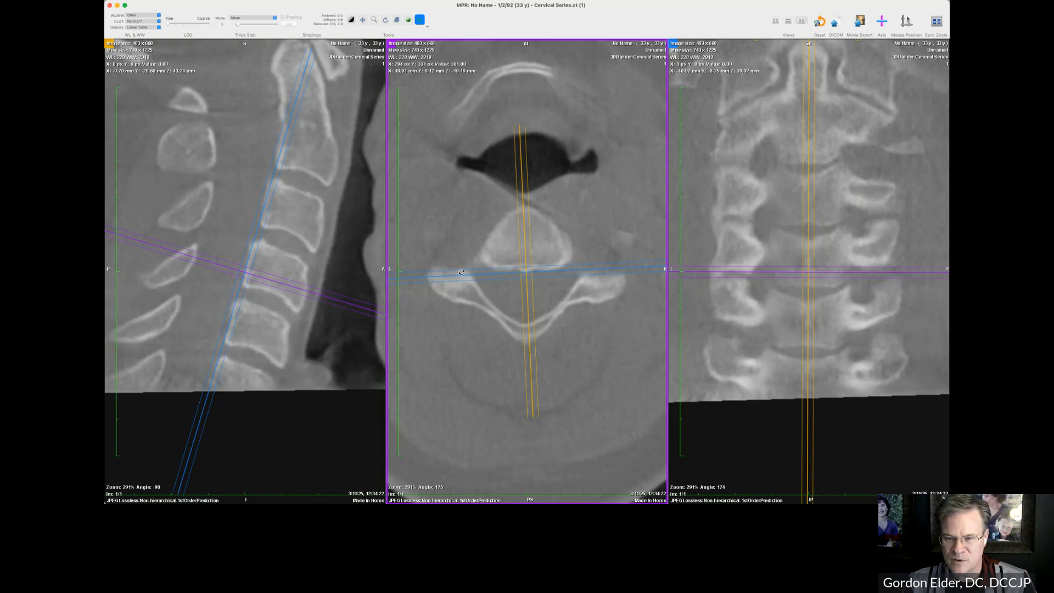
drag(460, 272, 463, 273)
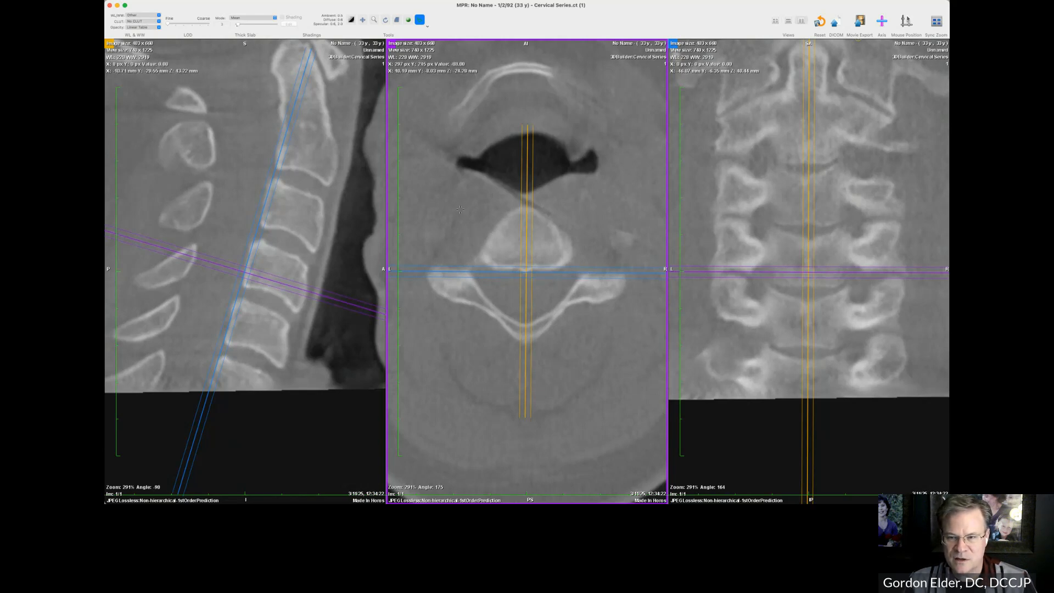
- Recentre the axes on the vertebra just below C2, tilt them in the sagittal view to follow its body, and inspect off-midline sagittal slices
scroll(460, 209, up, 10)
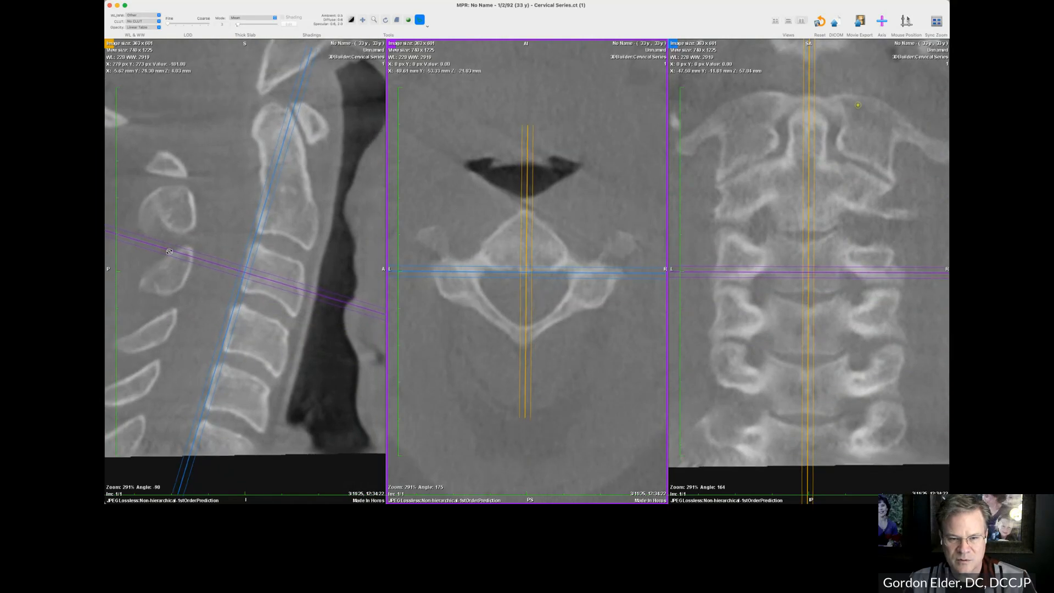
drag(169, 253, 170, 259)
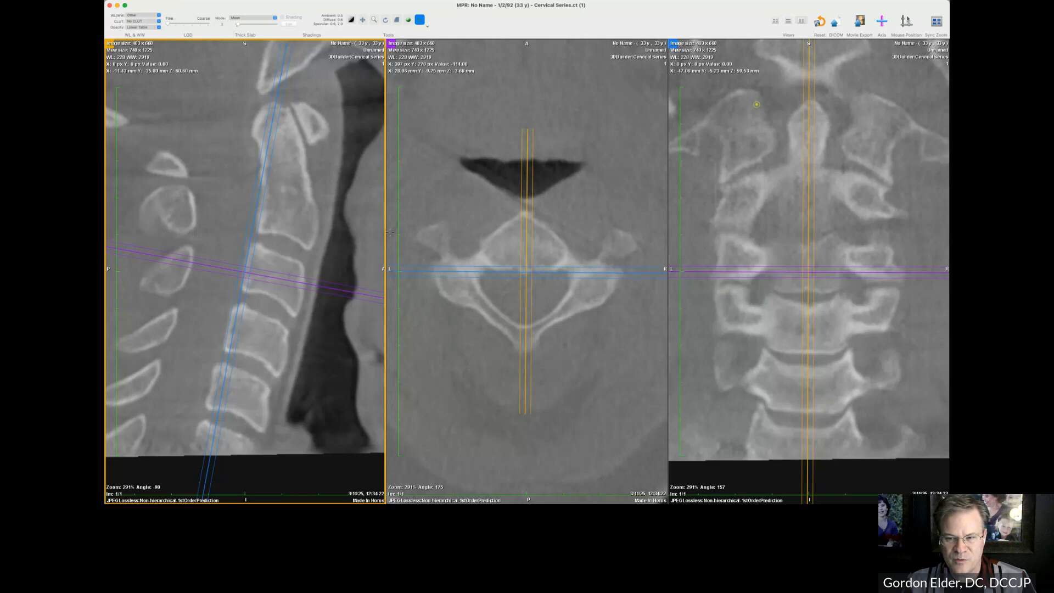
scroll(290, 223, down, 5)
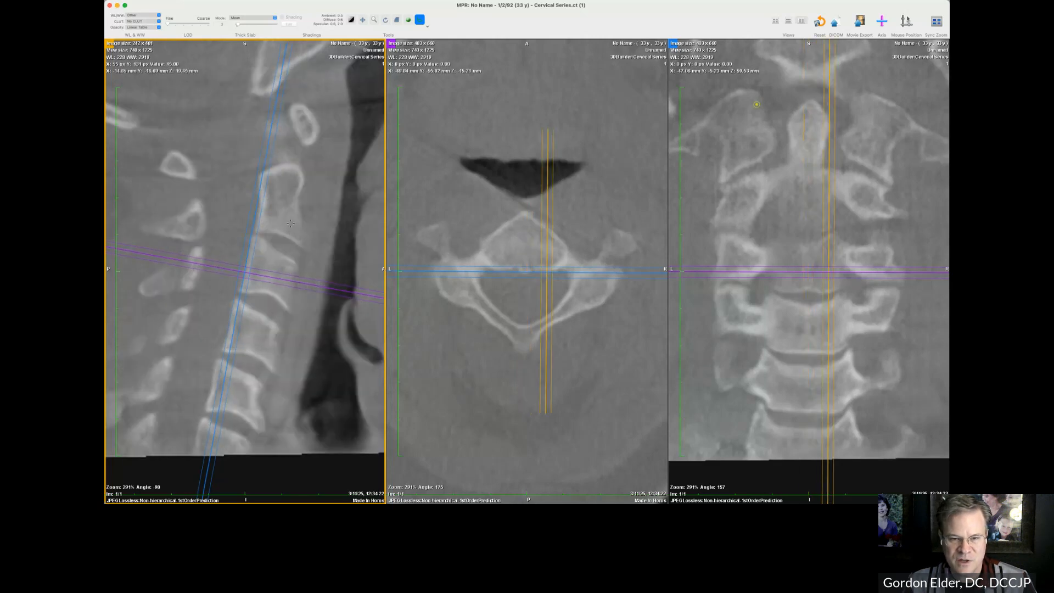
- Bring the sagittal slice to the midline, recentre the axes on C2, and rotate them level across its body in the sagittal view
scroll(290, 224, up, 8)
scroll(290, 223, down, 3)
scroll(291, 224, up, 1)
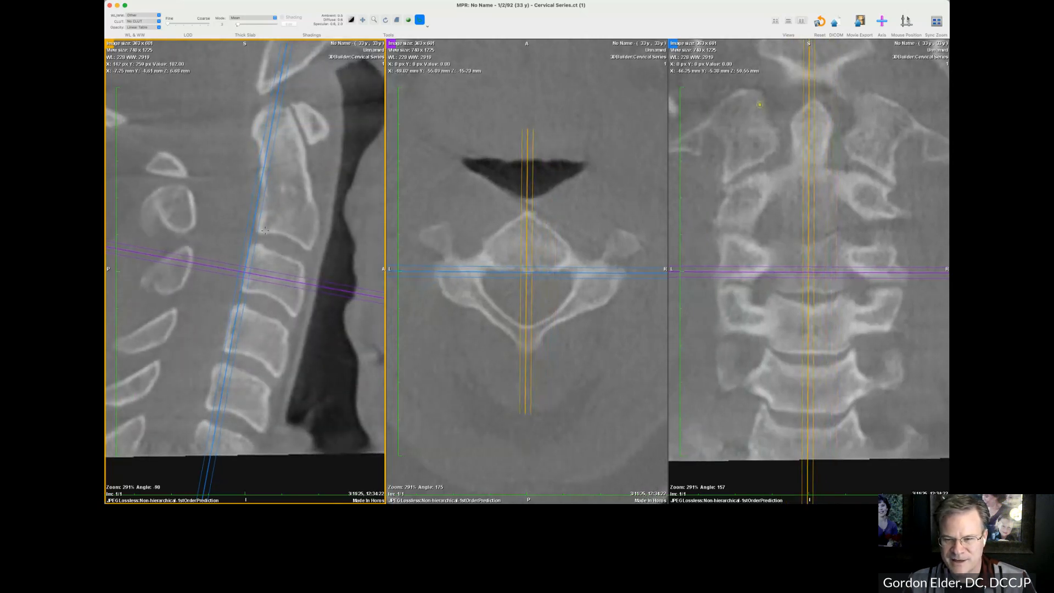
scroll(470, 223, up, 5)
scroll(470, 224, up, 8)
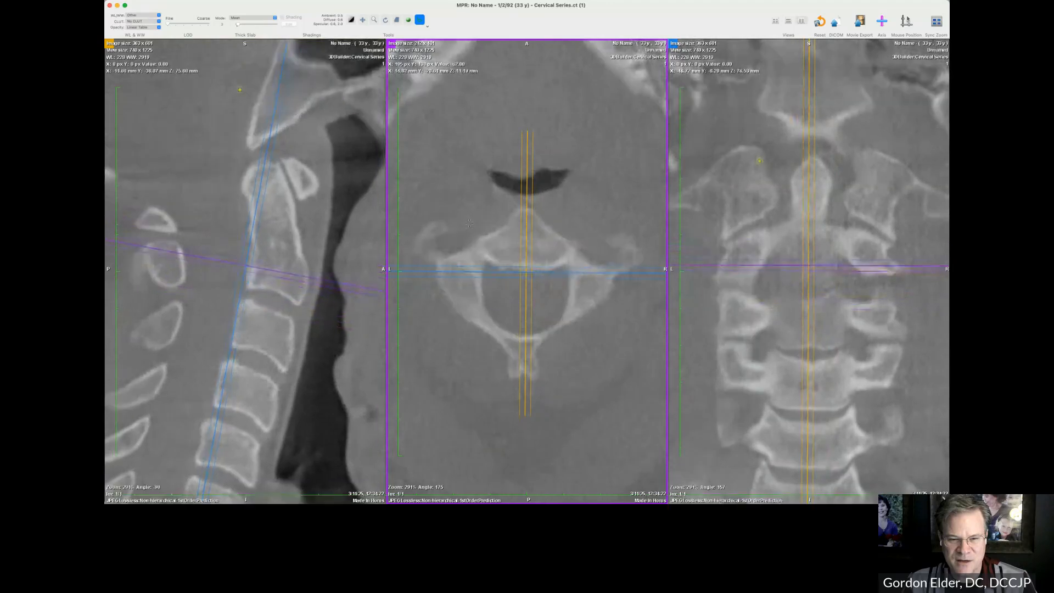
drag(182, 262, 337, 258)
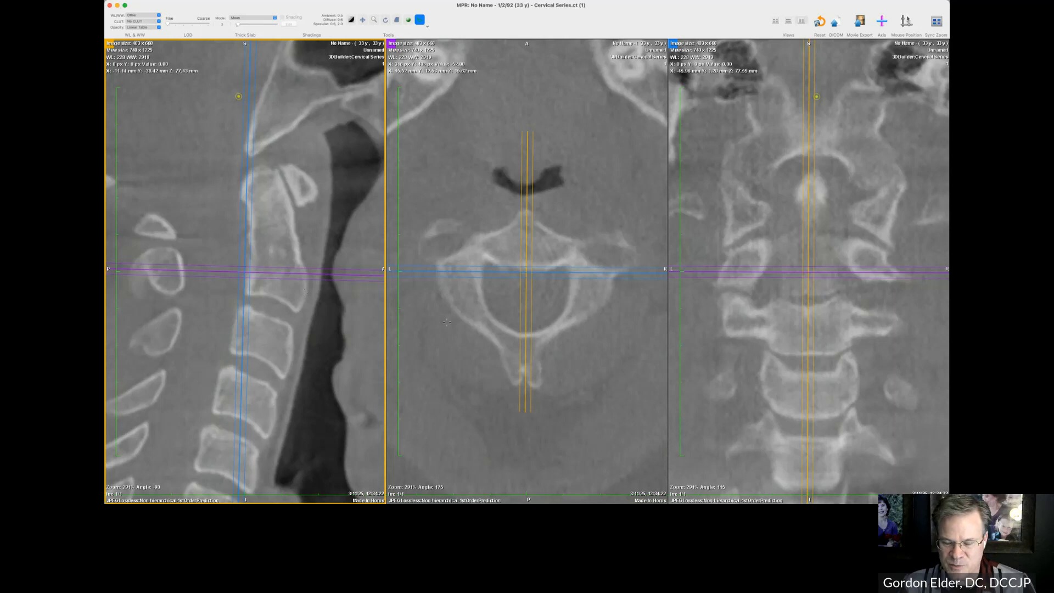
- Recentre the axes at the atlas and tilt them in the sagittal view through its anterior and posterior arches
scroll(447, 323, up, 5)
scroll(447, 322, up, 3)
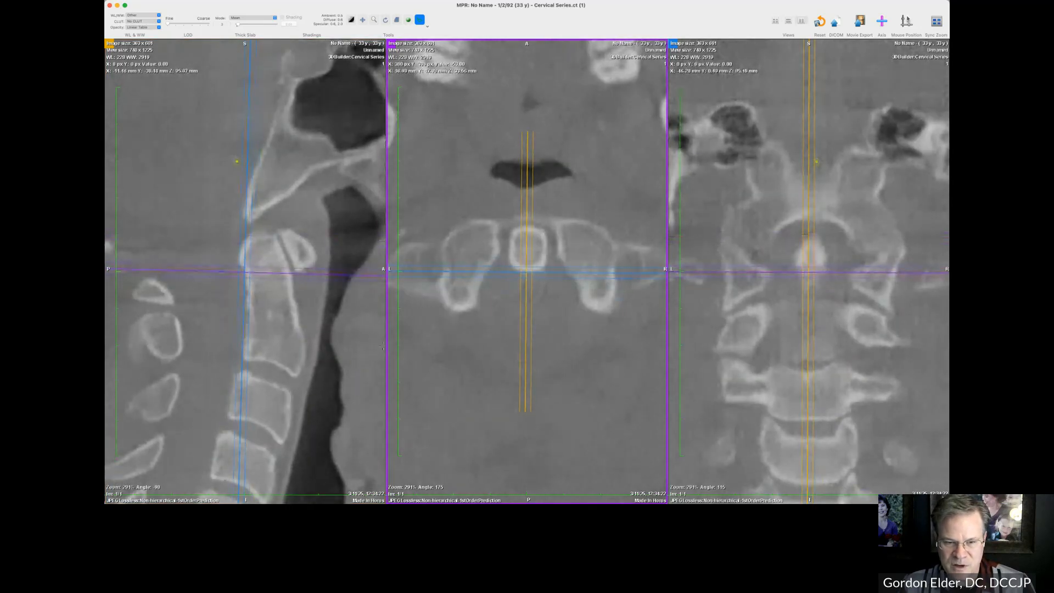
drag(142, 269, 144, 298)
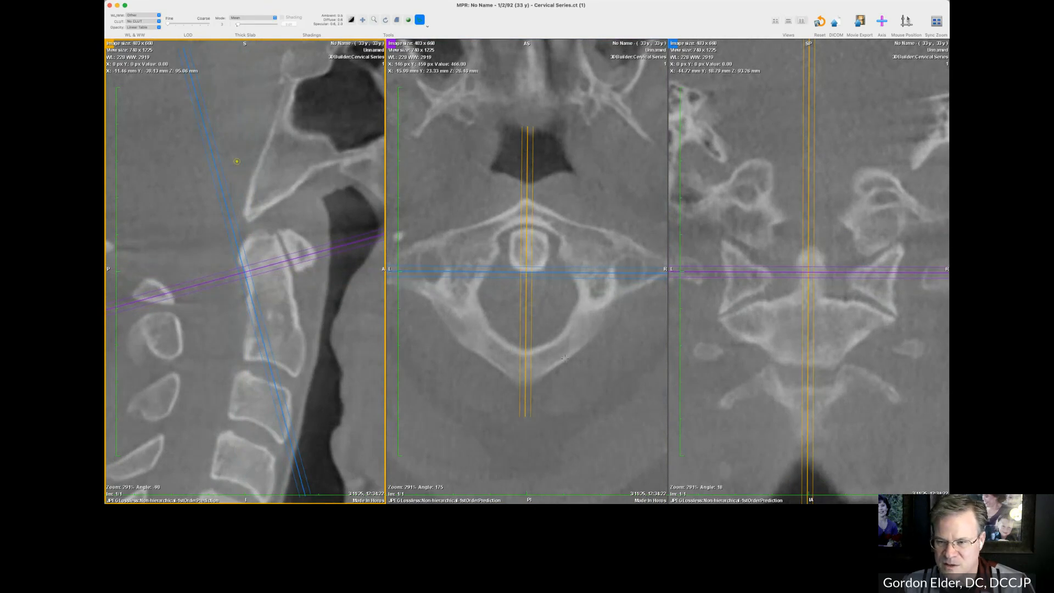
- Recentre the axes on the left styloid process tip and rotate them in all three views to follow the process towards the atlas
right_drag(566, 370, 569, 440)
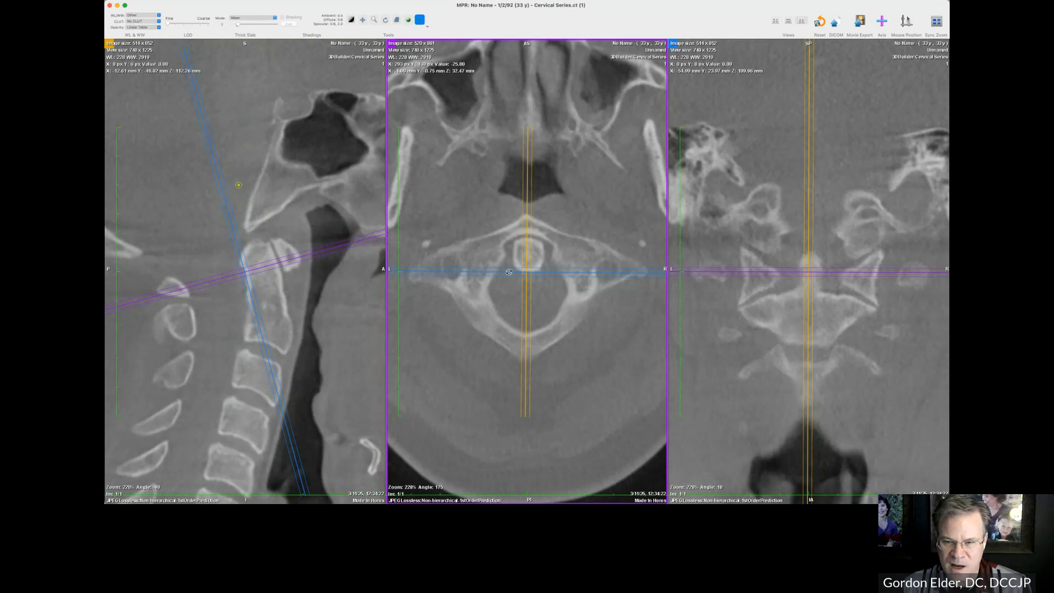
drag(521, 272, 427, 247)
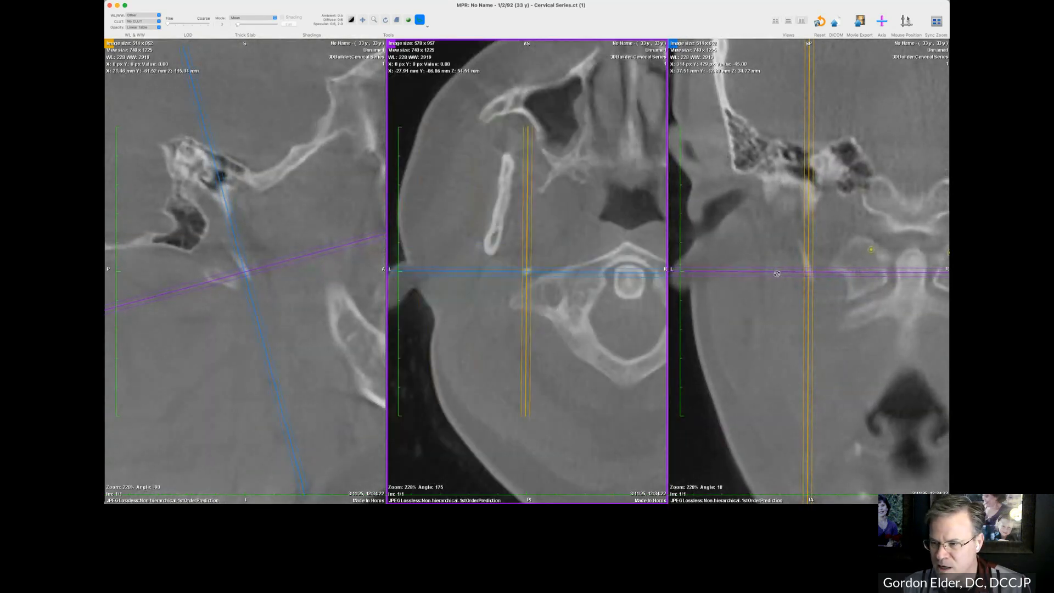
drag(777, 274, 777, 285)
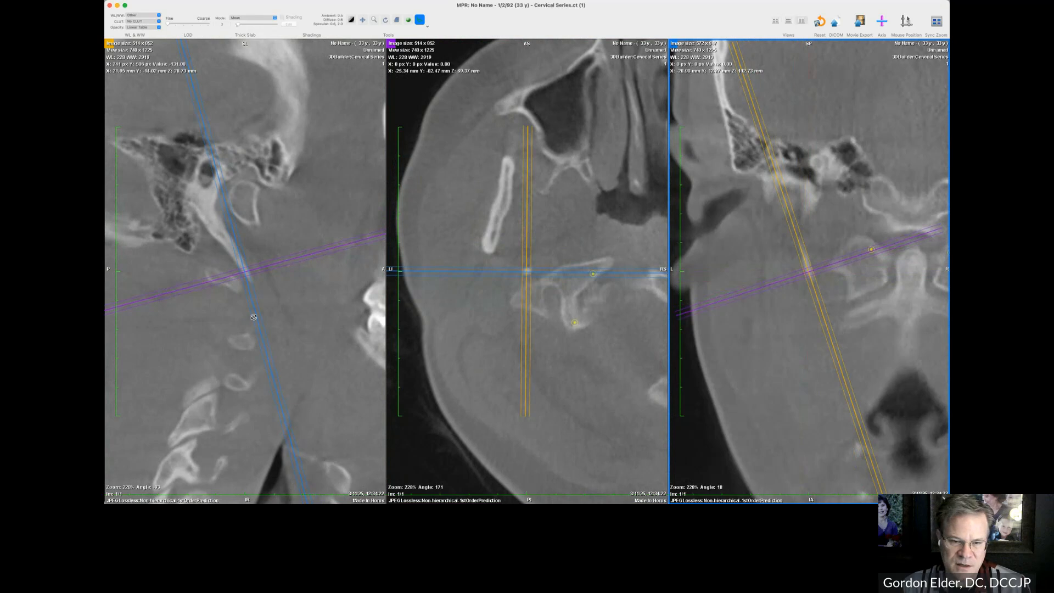
drag(255, 318, 268, 314)
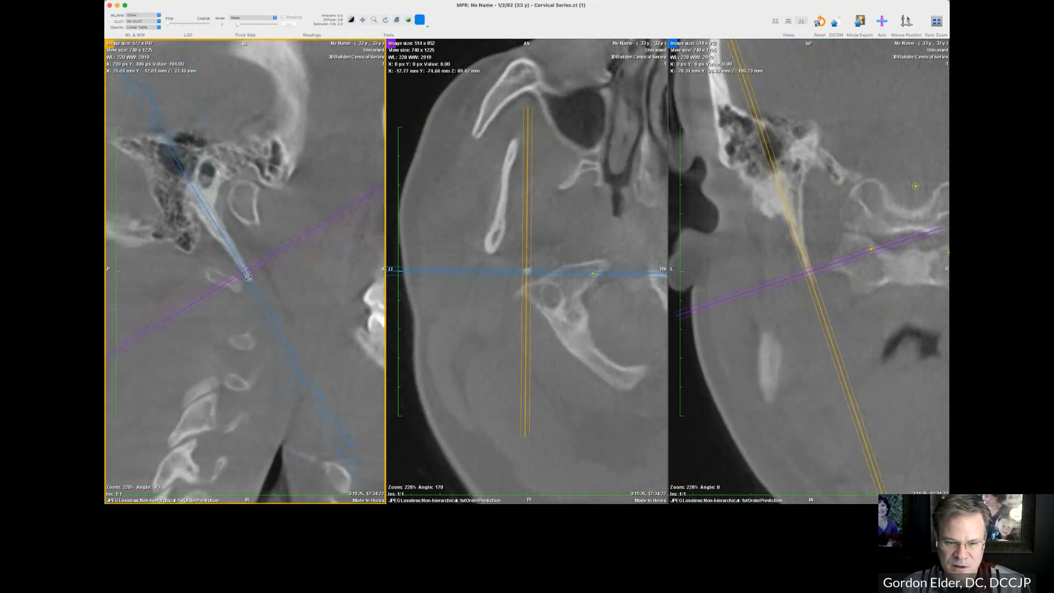
drag(246, 273, 247, 276)
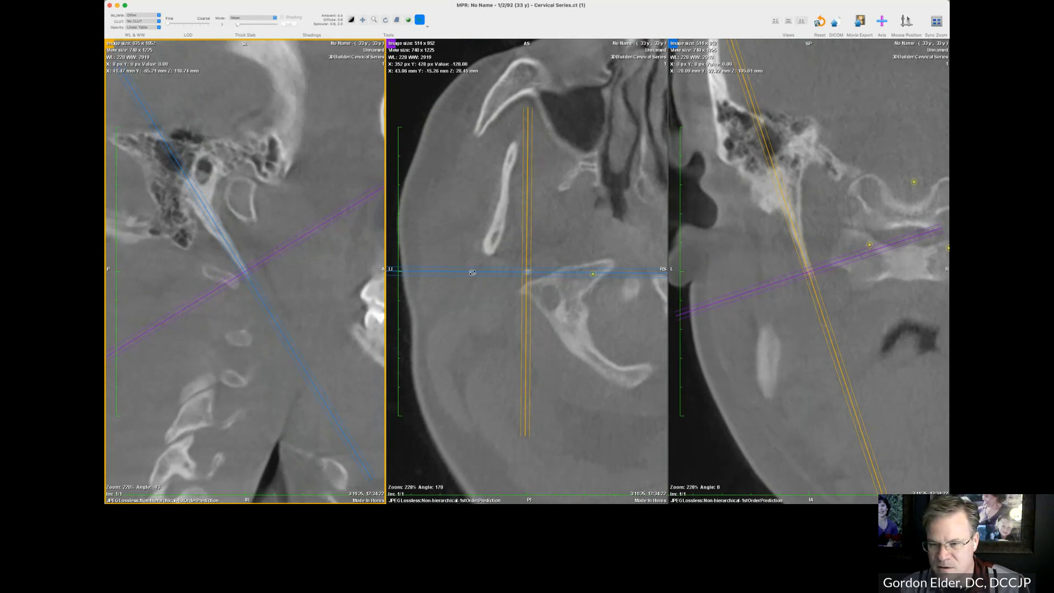
drag(473, 273, 474, 299)
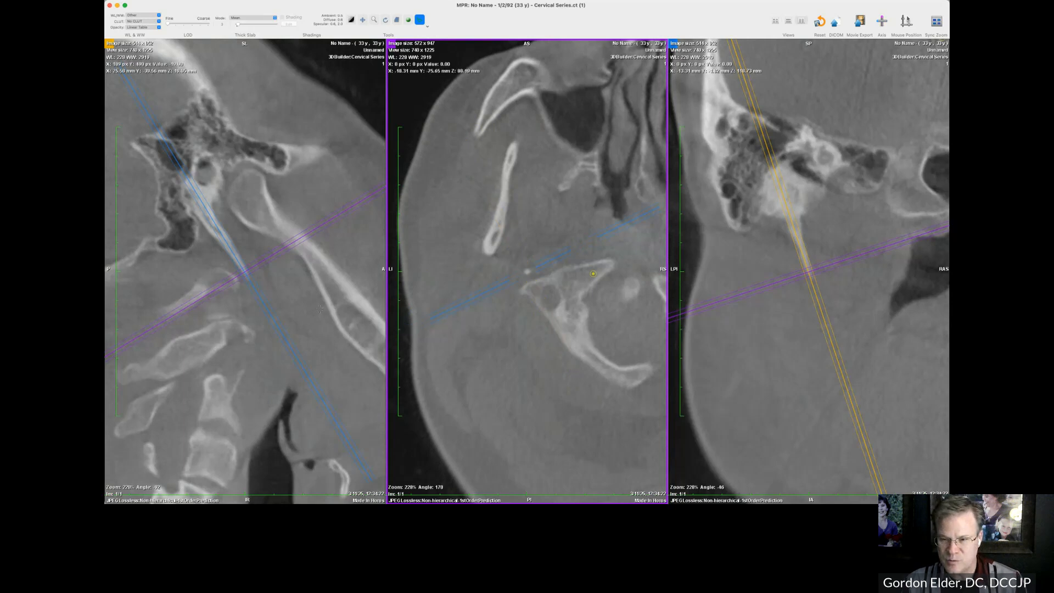
- Measure the length of the gap between the left styloid process and the atlas transverse process in the sagittal and axial views
click(282, 296)
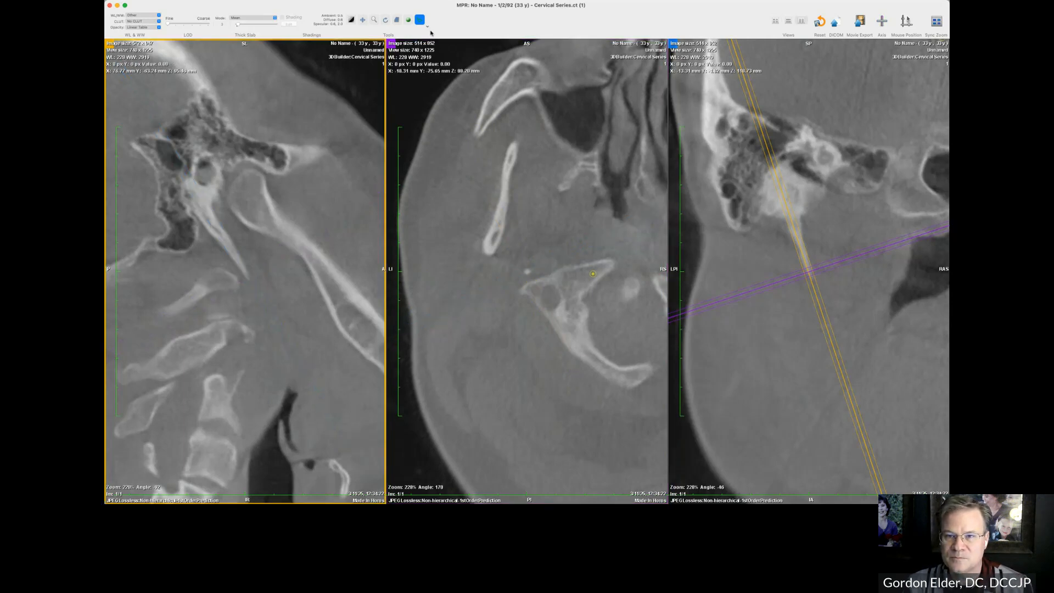
click(428, 27)
click(447, 39)
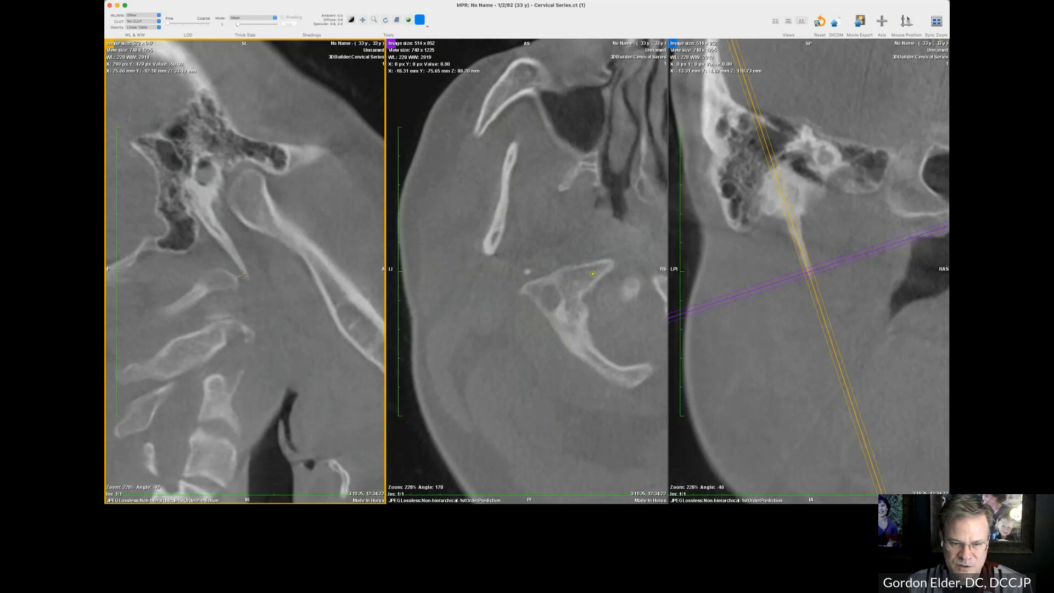
drag(242, 274, 237, 278)
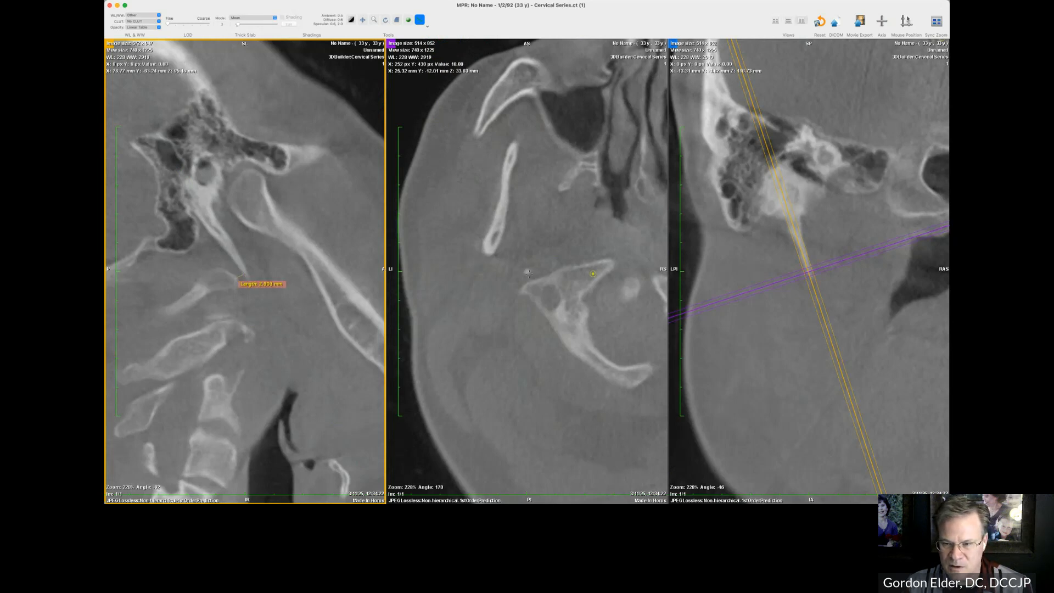
click(530, 279)
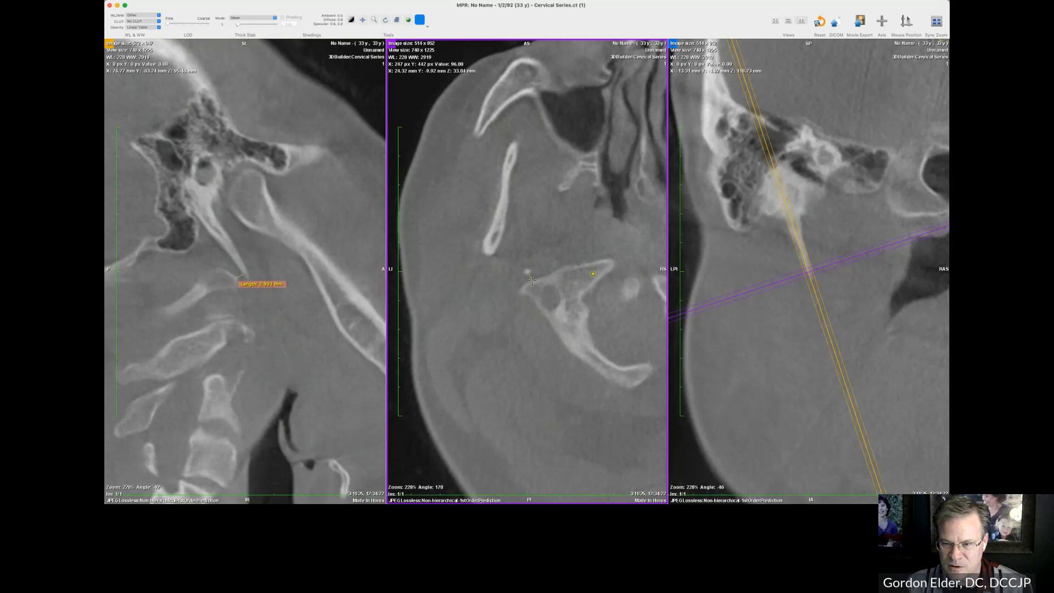
drag(532, 279, 532, 280)
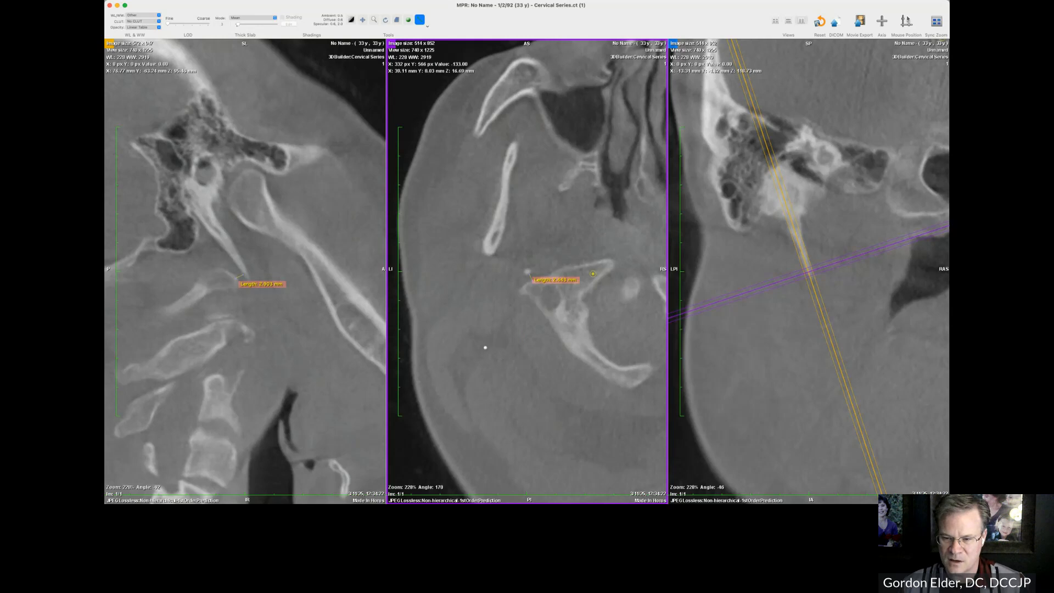
- Rotate the axes about the left styloid process tip in the coronal view to tilt the sagittal plane the opposite way
right_drag(484, 348, 483, 412)
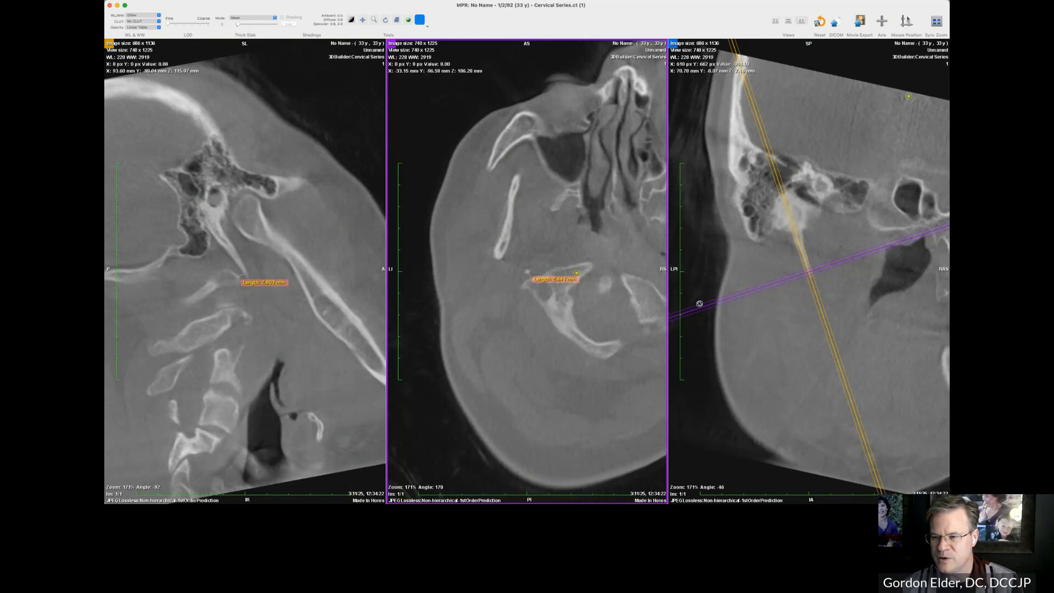
click(698, 283)
drag(698, 282, 699, 246)
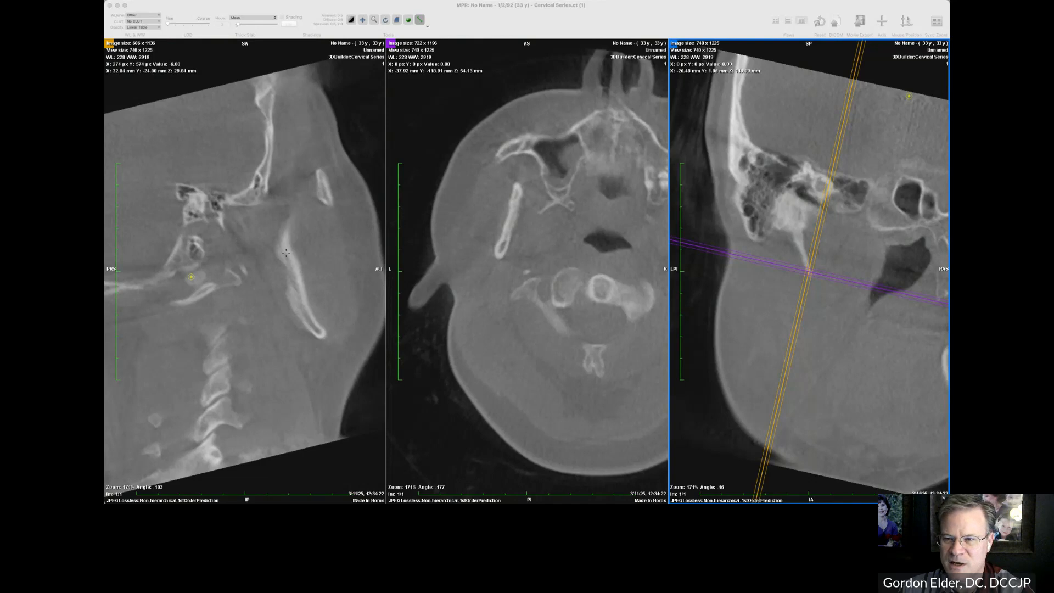
click(658, 10)
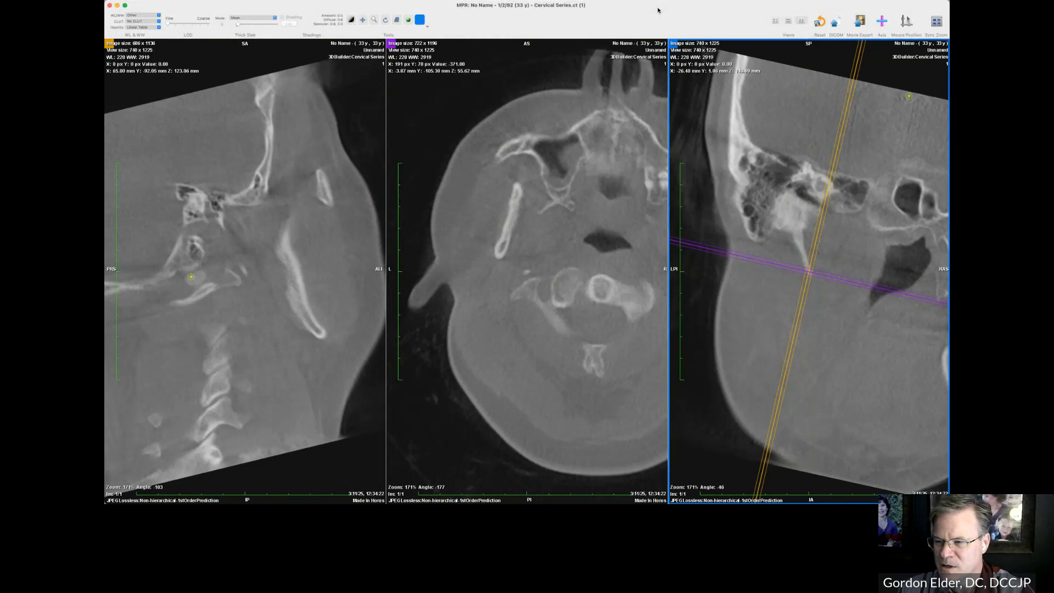